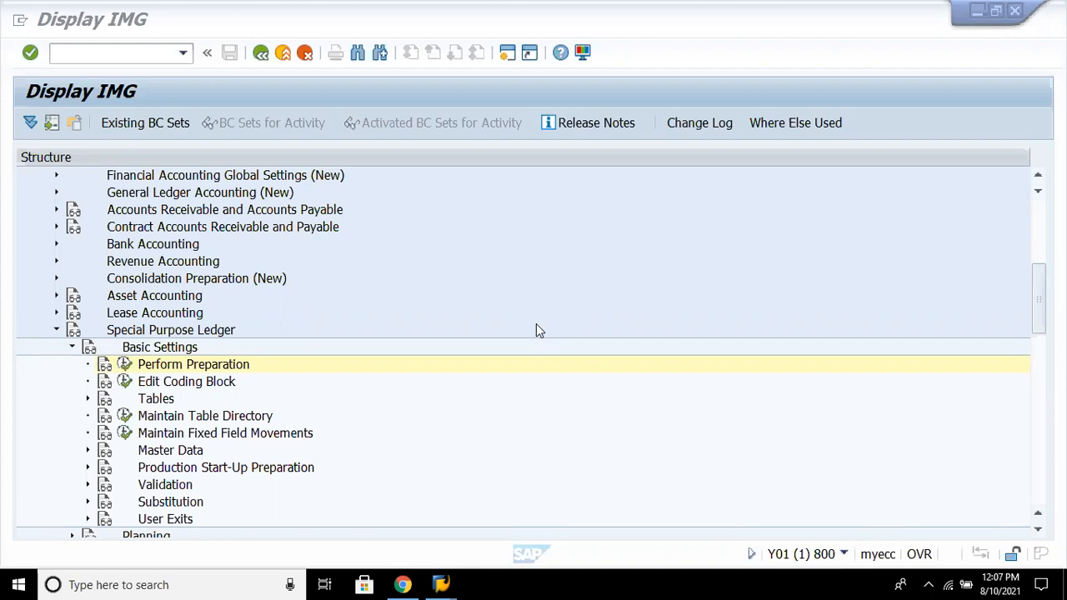
- Review the Perform Preparation settings under Special Purpose Ledger > Basic Settings, then return to the implementation guide
left_click(231, 329)
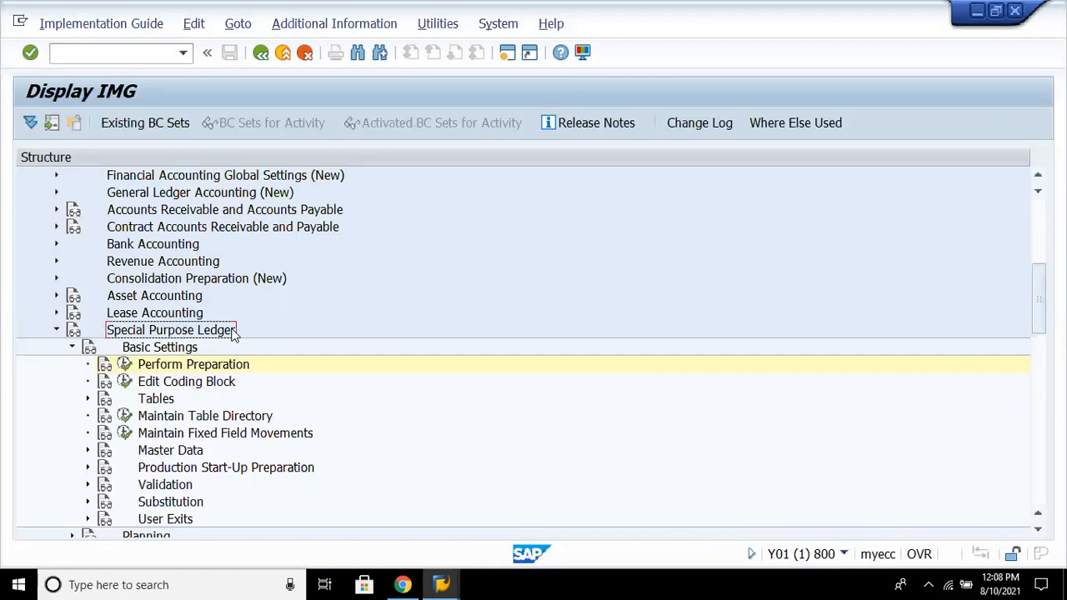
left_click(184, 352)
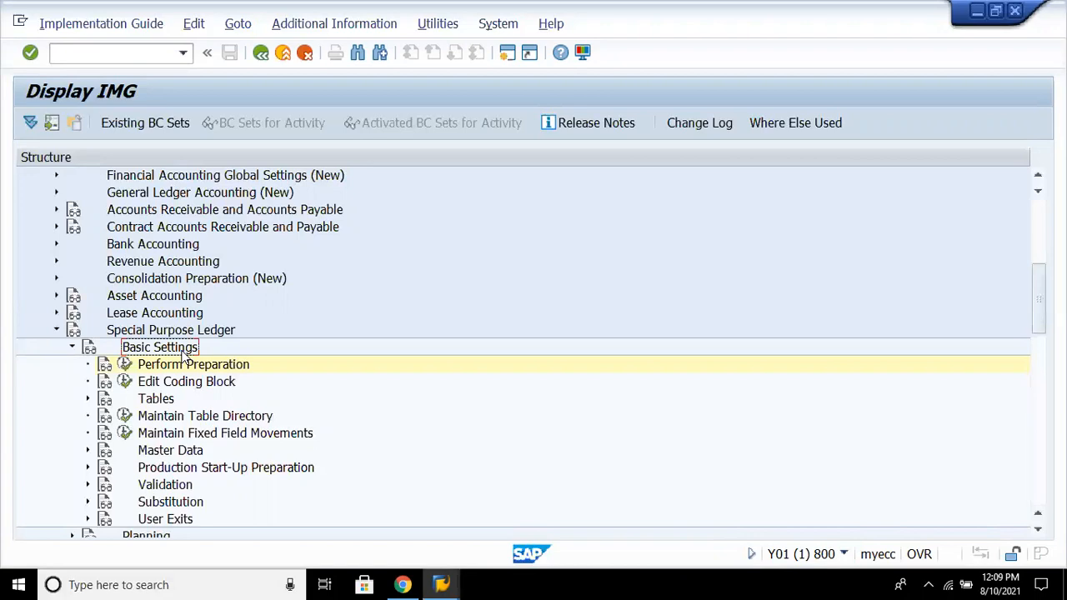
left_click(200, 367)
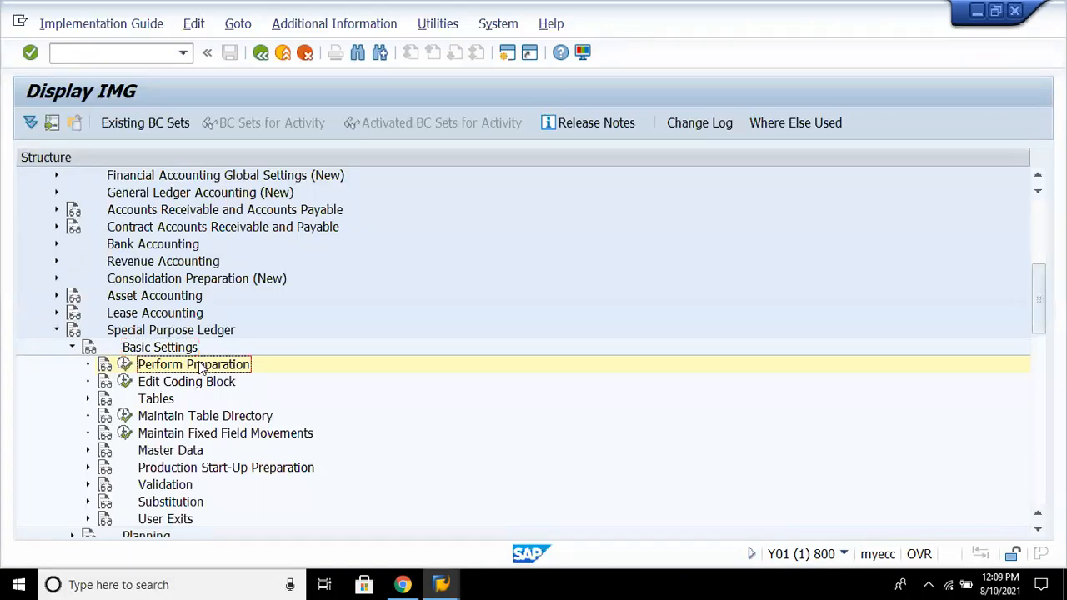
left_click(125, 365)
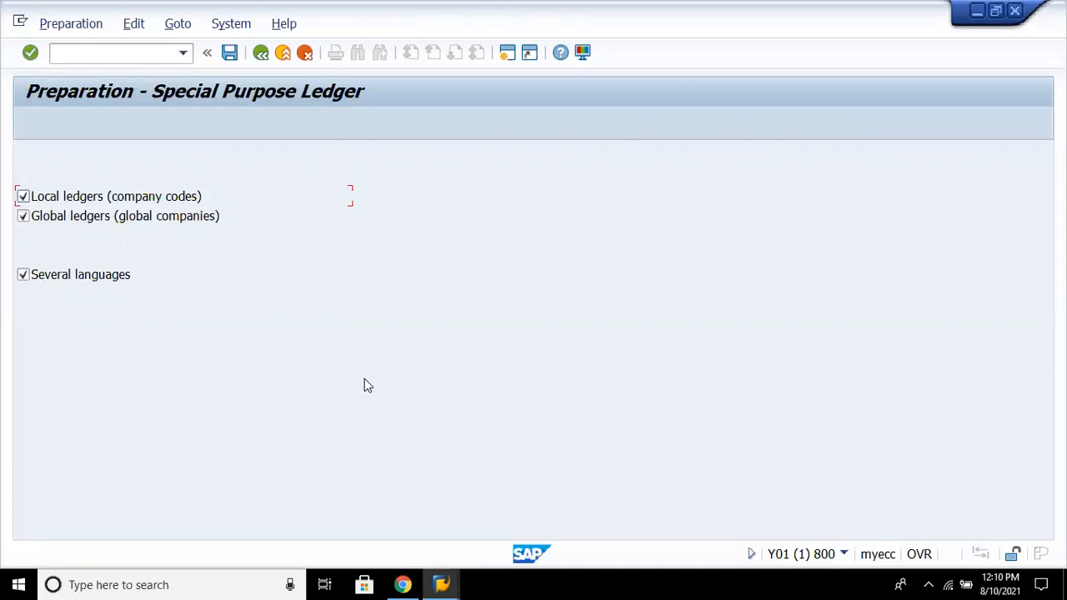
left_click(264, 55)
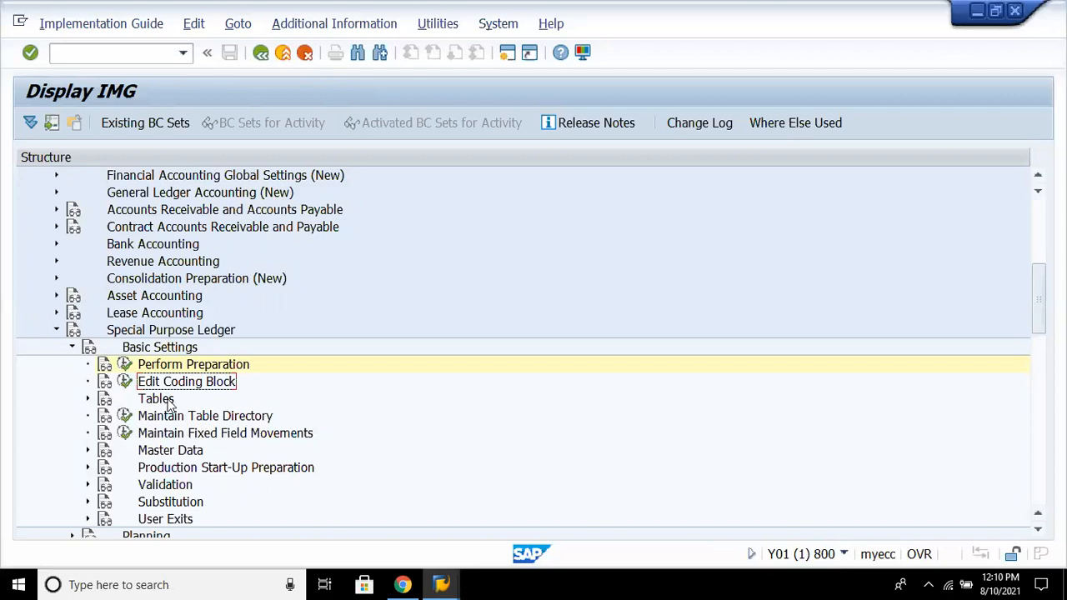
- Open Edit Coding Block under Special Purpose Ledger > Basic Settings, accepting the warning and information dialogs
left_click(183, 330)
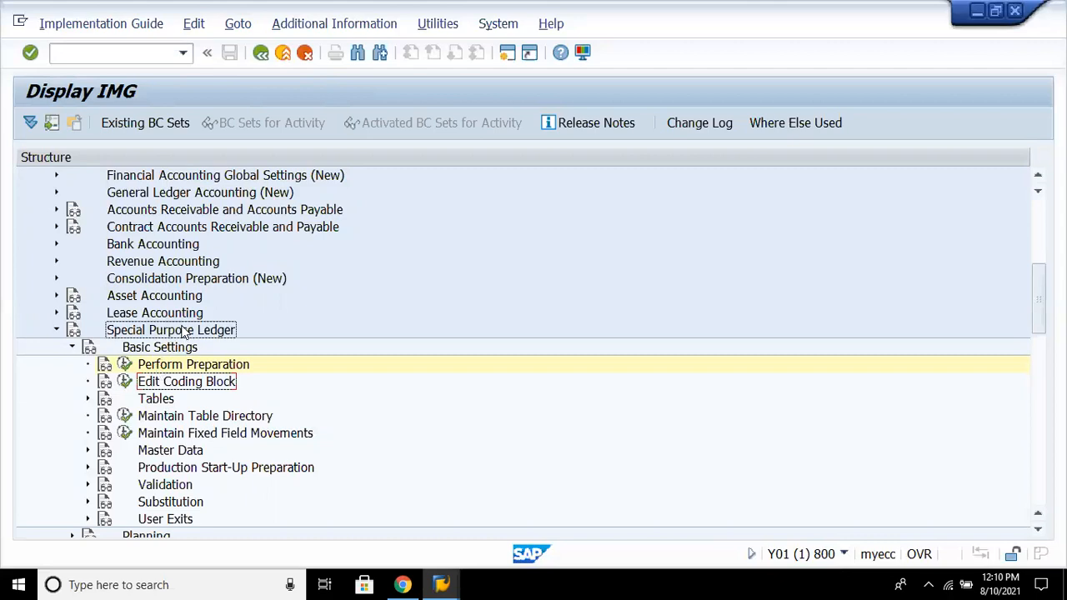
left_click(169, 348)
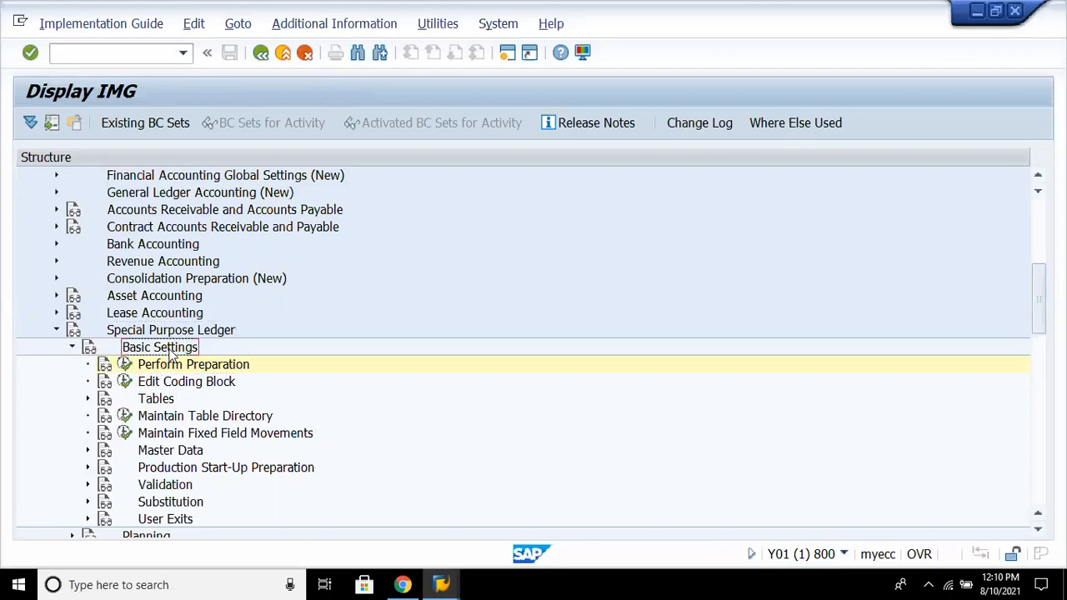
left_click(162, 398)
left_click(167, 386)
left_click(126, 382)
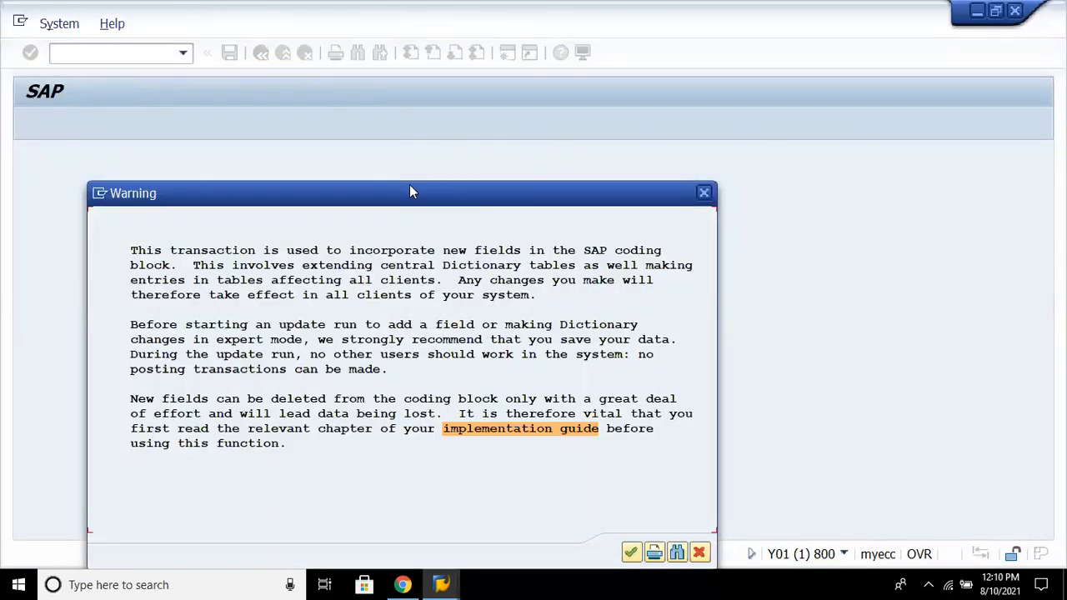
left_click_drag(410, 191, 488, 181)
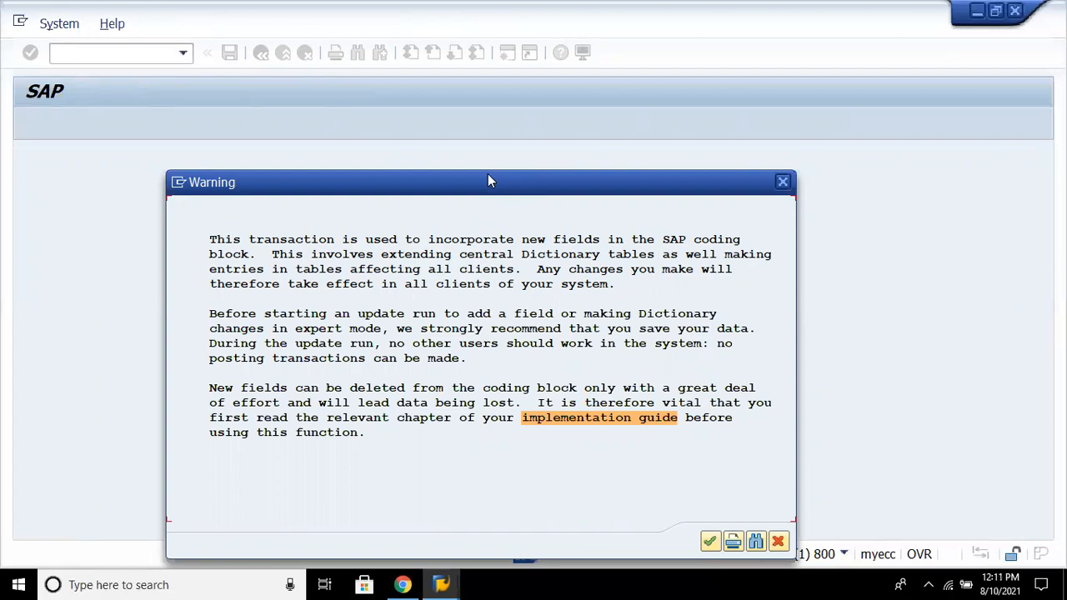
key("Return")
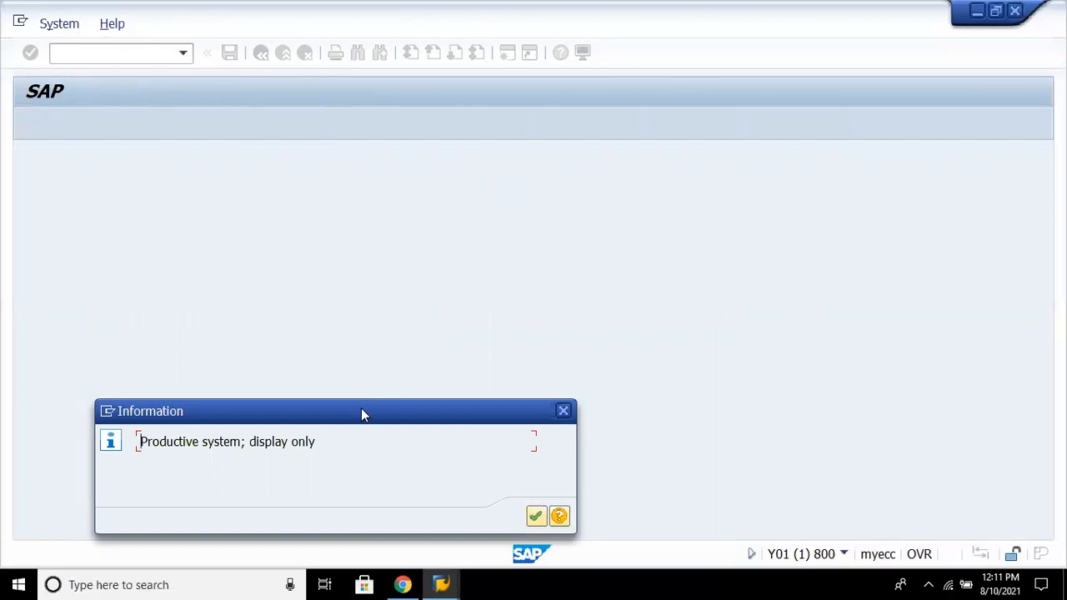
left_click_drag(368, 402, 632, 188)
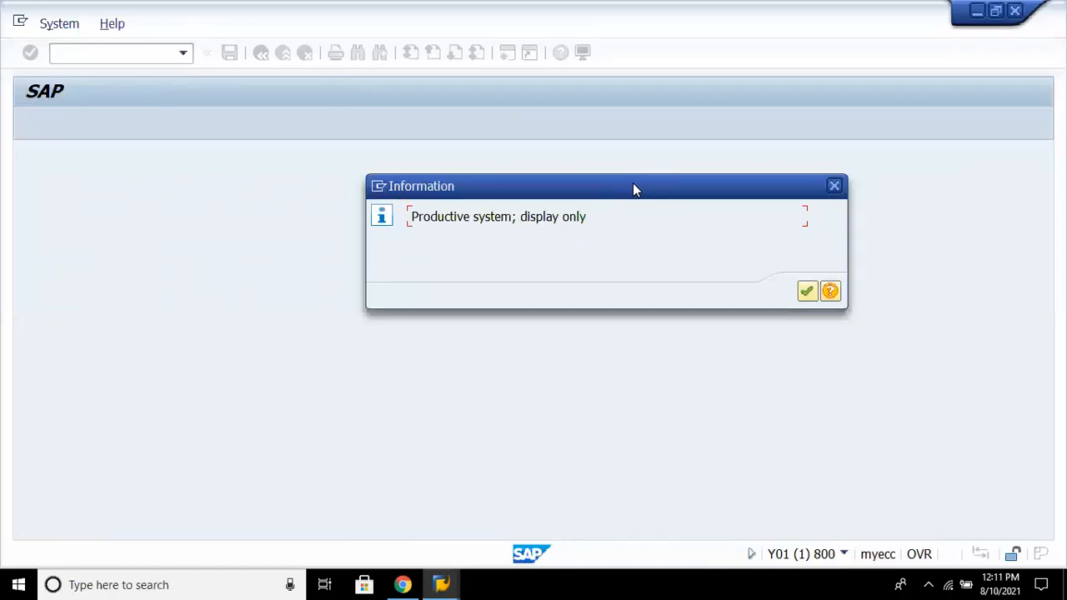
key("Return")
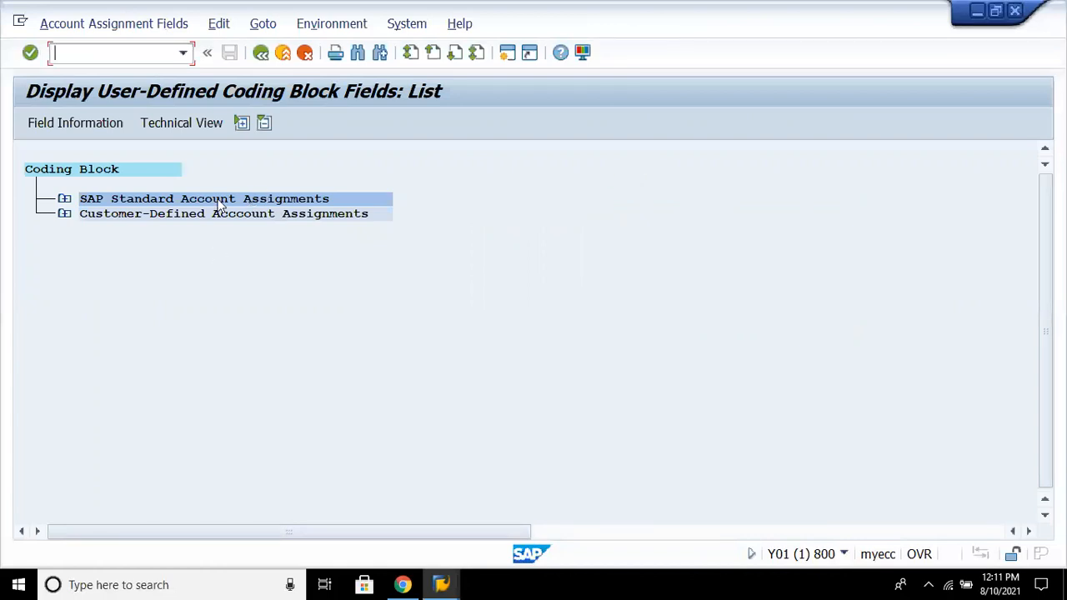
- Expand SAP Standard Account Assignments, examine its coding block fields, and collapse the node again
left_click(65, 201)
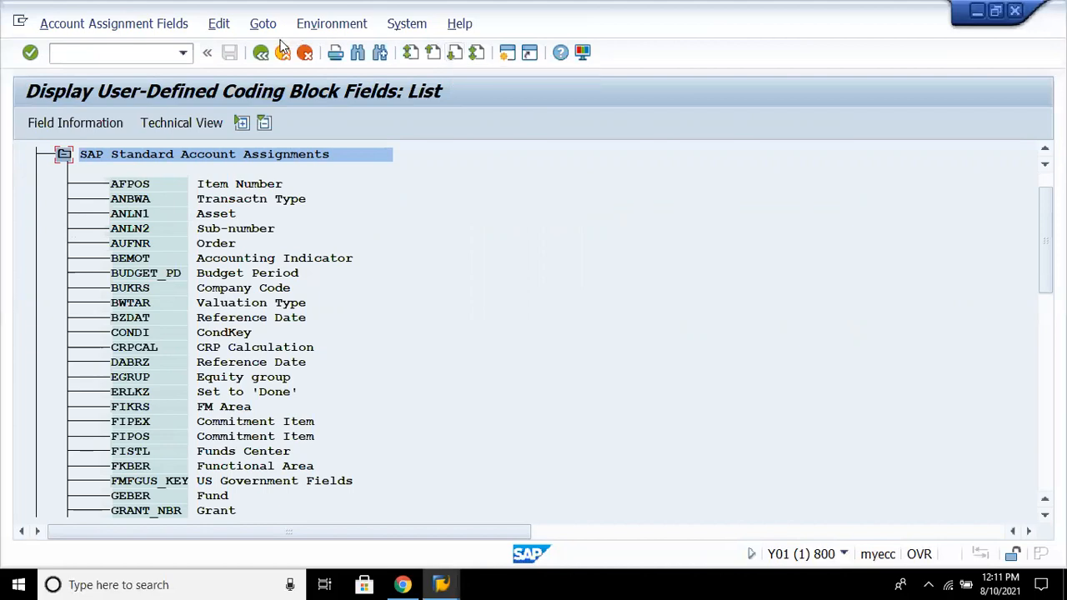
key("Down")
key("Down")
key("Down")
key("Down")
key("Down")
key("Down")
key("Down")
key("Down")
key("Down")
key("Down")
key("Down")
key("Down")
key("Down")
key("Down")
key("Down")
key("Down")
key("Down")
key("Down")
key("Down")
key("Down")
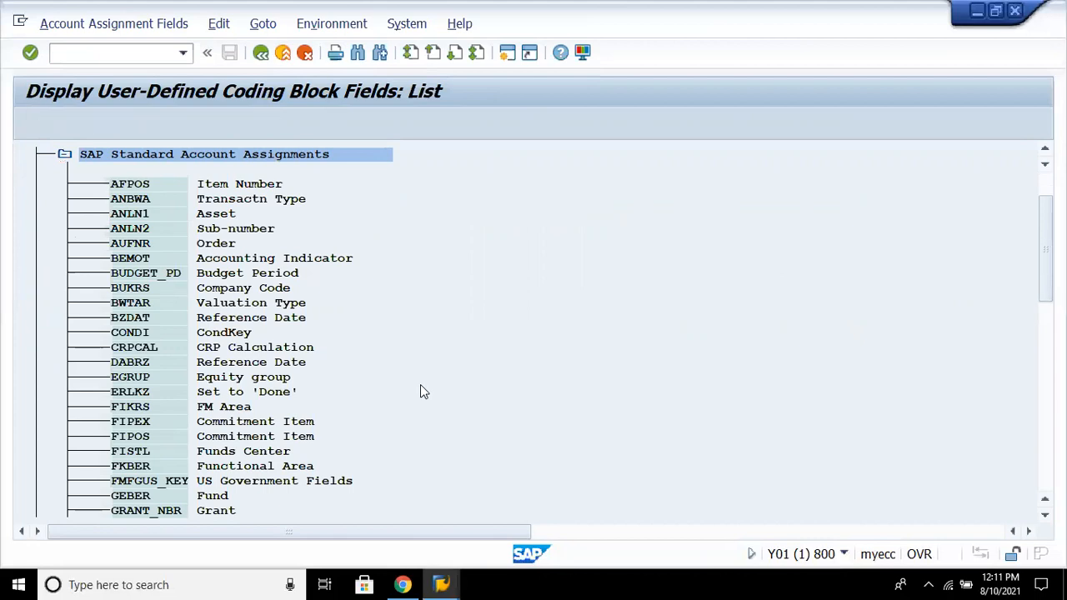
key("Down")
key("Down")
key("Down")
key("Down")
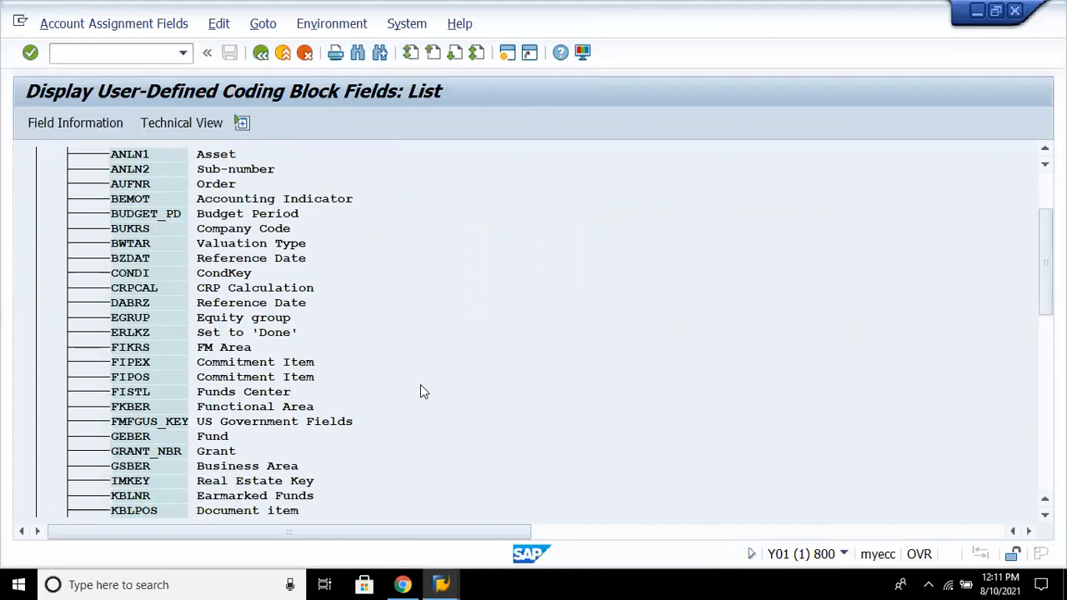
key("Down")
key("Down")
key("Down")
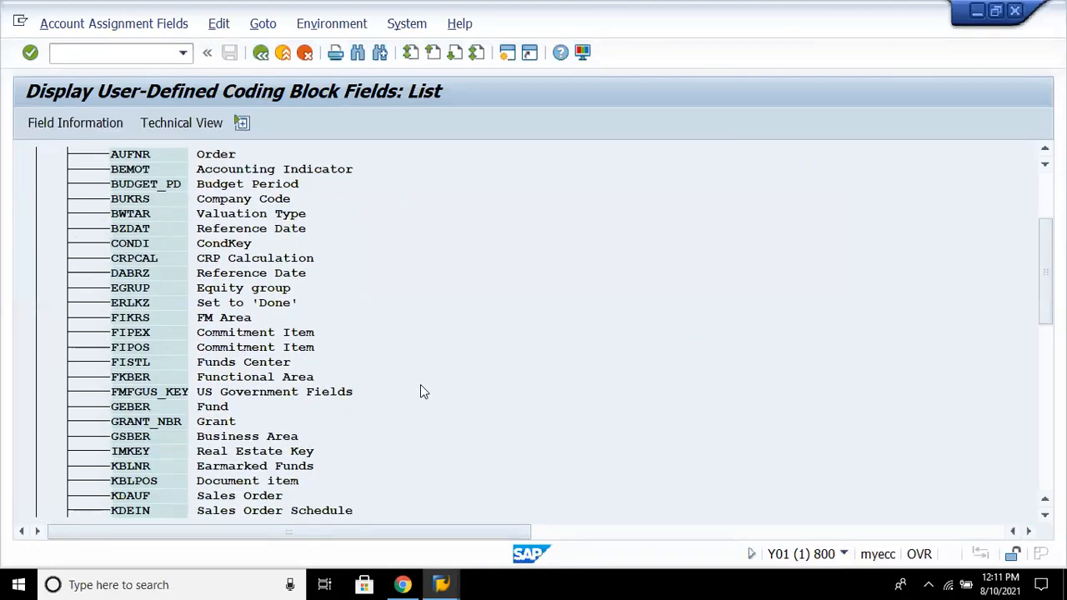
key("Down")
key("Down")
key("Down")
key("Down")
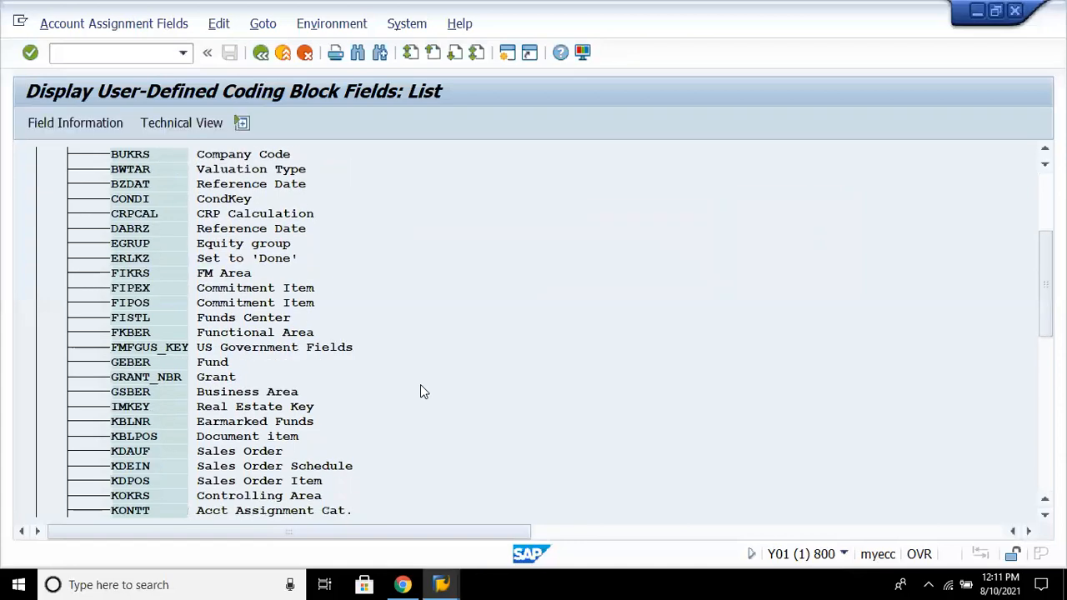
key("Down")
key("Down")
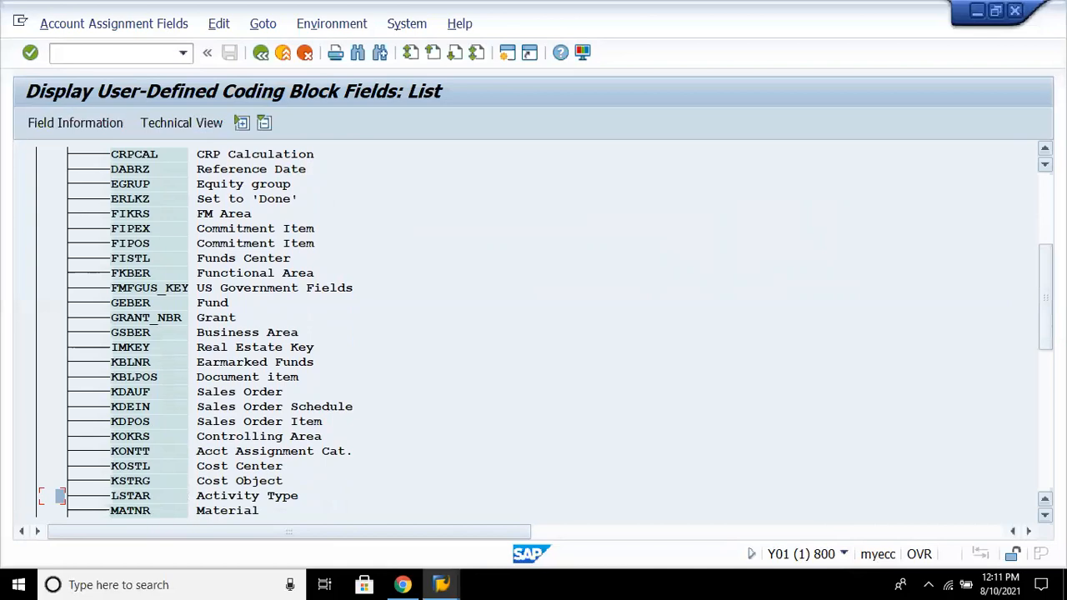
left_click_drag(1045, 296, 1045, 225)
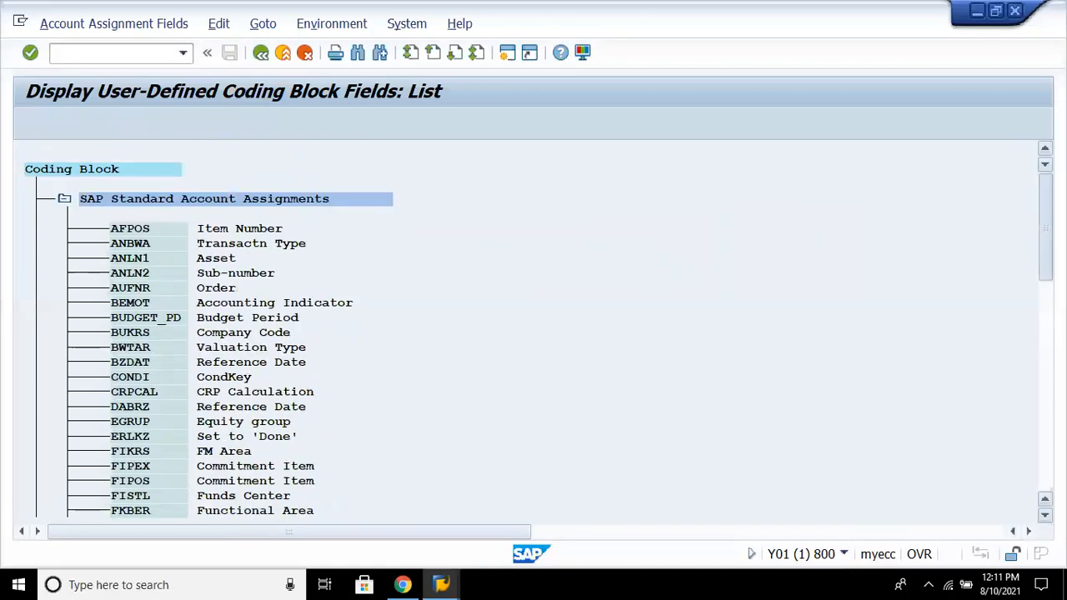
left_click(64, 200)
- Expand the include and APPEND structures under the customer-defined account assignments and open the technical view of CI_COBL
left_click(64, 215)
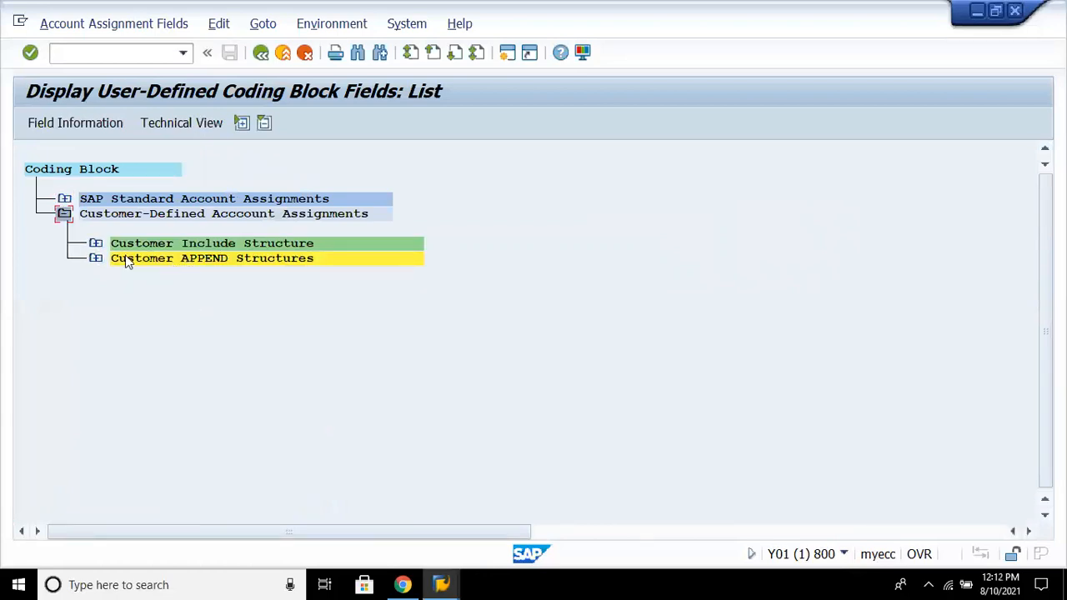
left_click(96, 242)
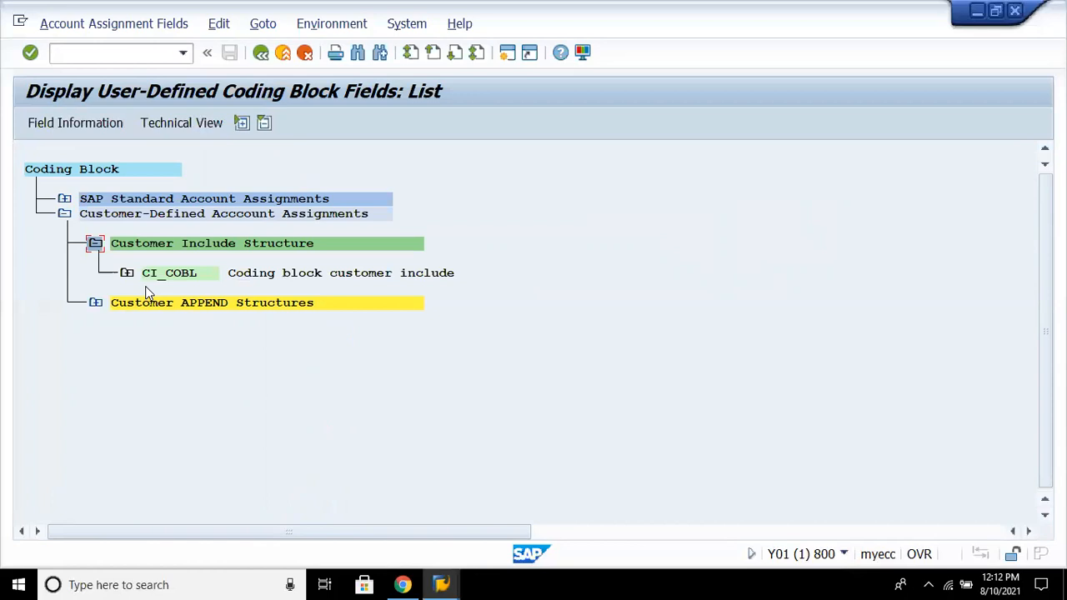
left_click(96, 303)
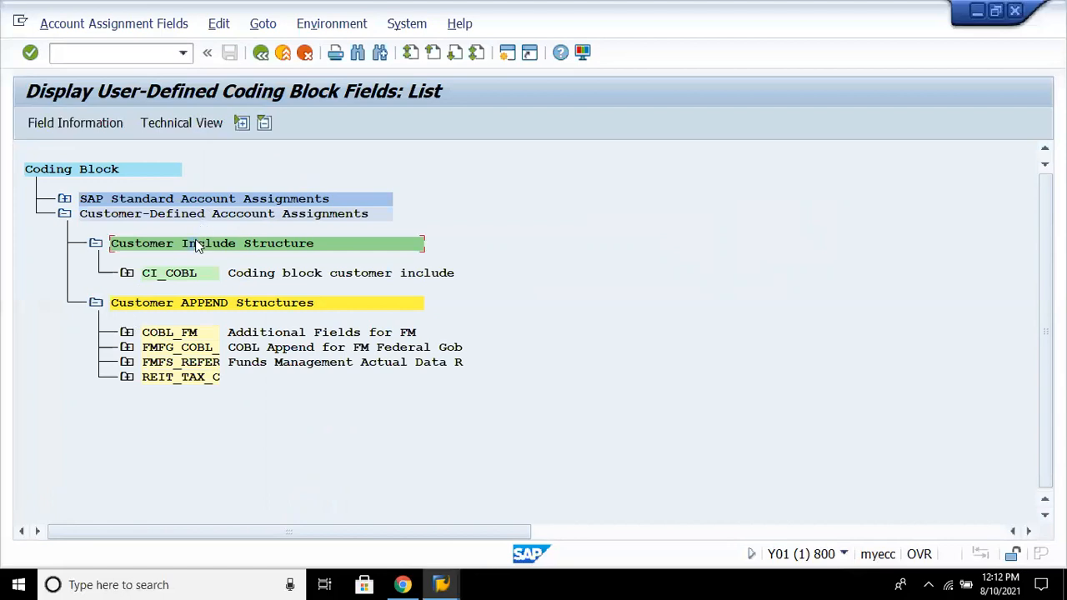
left_click(178, 276)
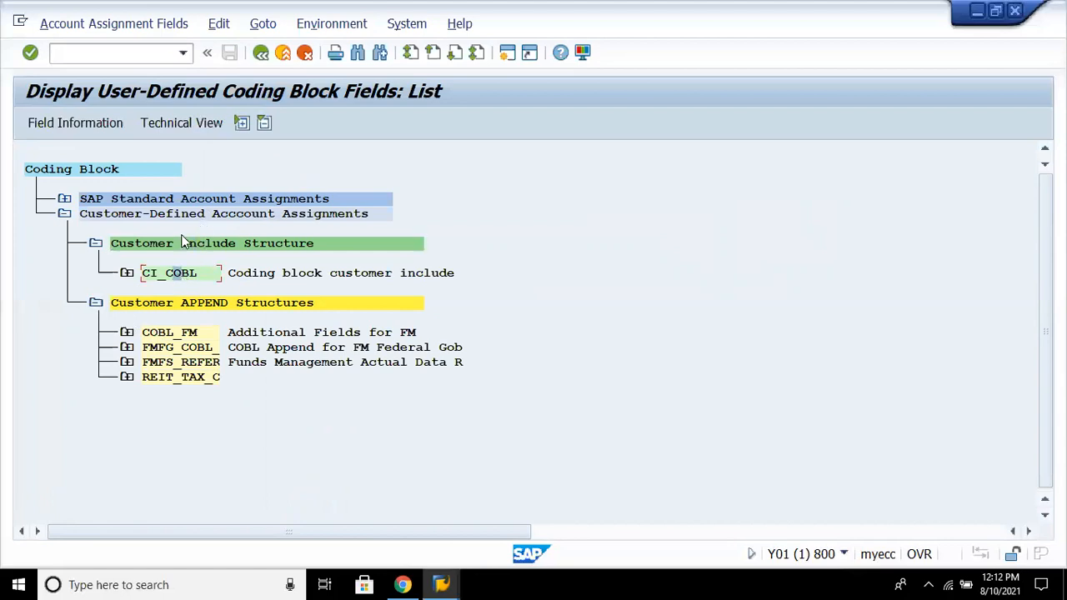
left_click(198, 118)
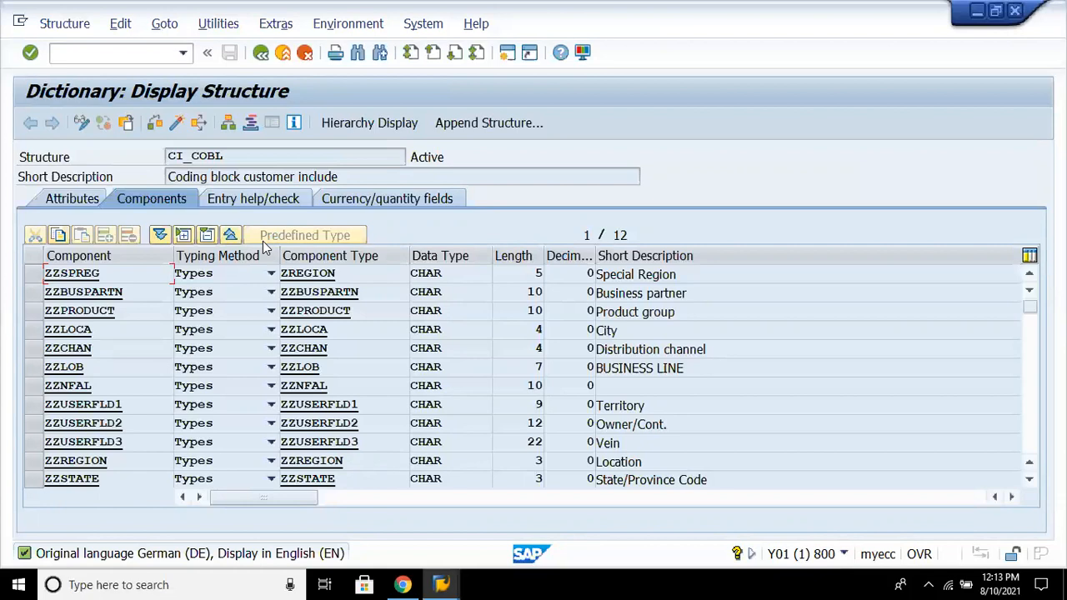
- Examine the component fields of structure CI_COBL through the last entry, then return to the implementation guide
key("Down")
key("Down")
key("Down")
key("Down")
key("Down")
key("Down")
key("Down")
key("Down")
key("Down")
key("Down")
key("Down")
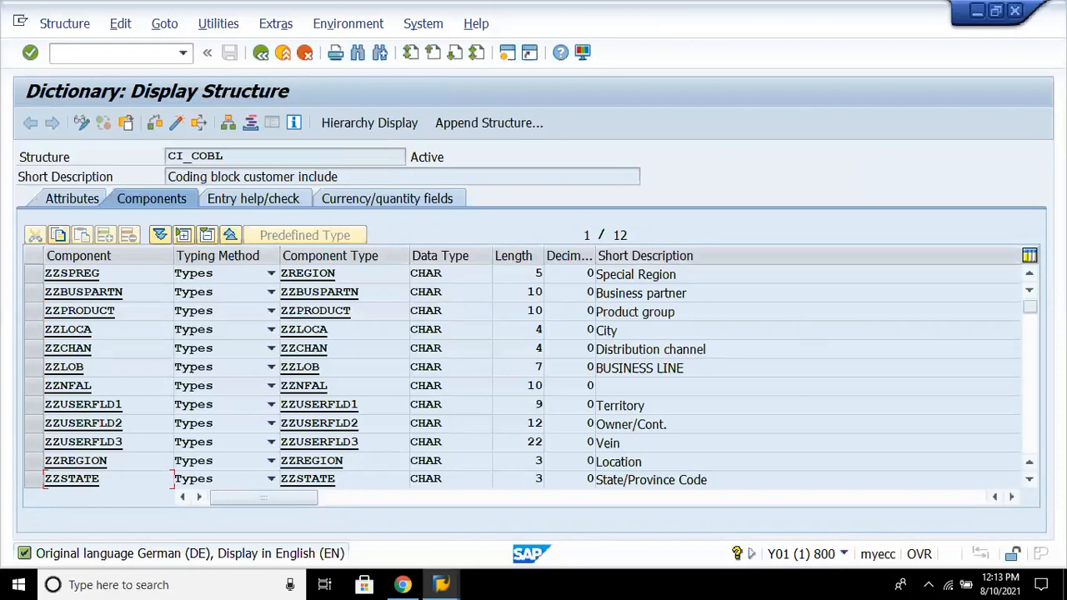
left_click(1031, 435)
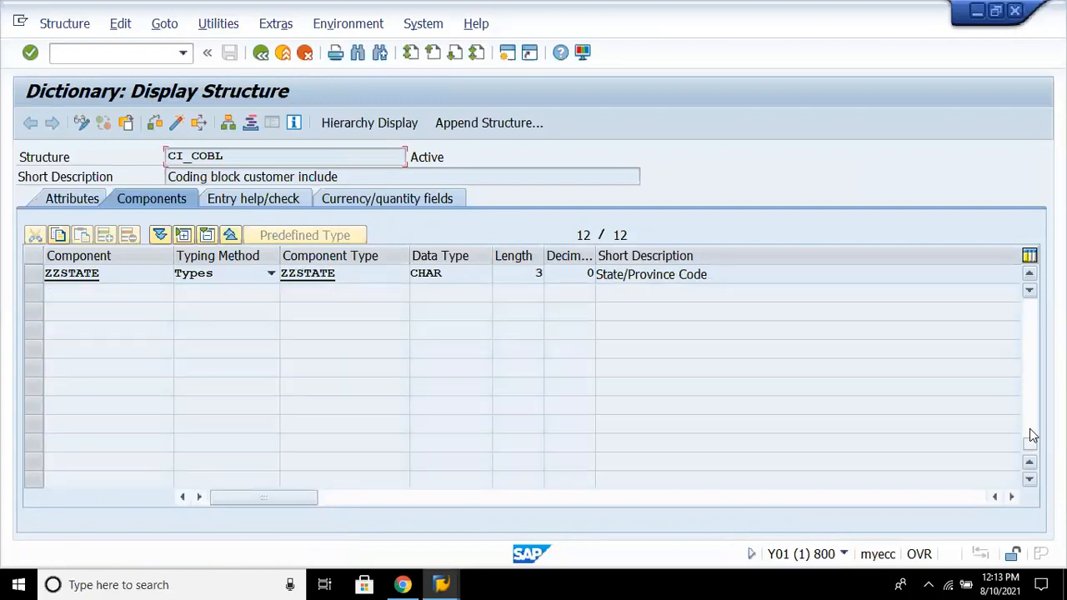
left_click(260, 54)
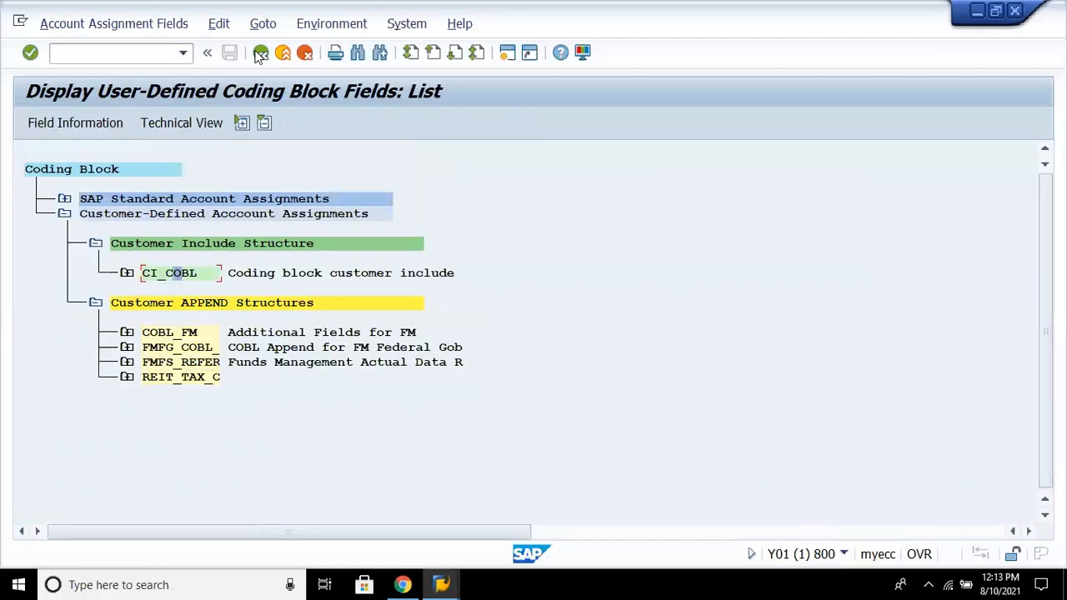
left_click(261, 56)
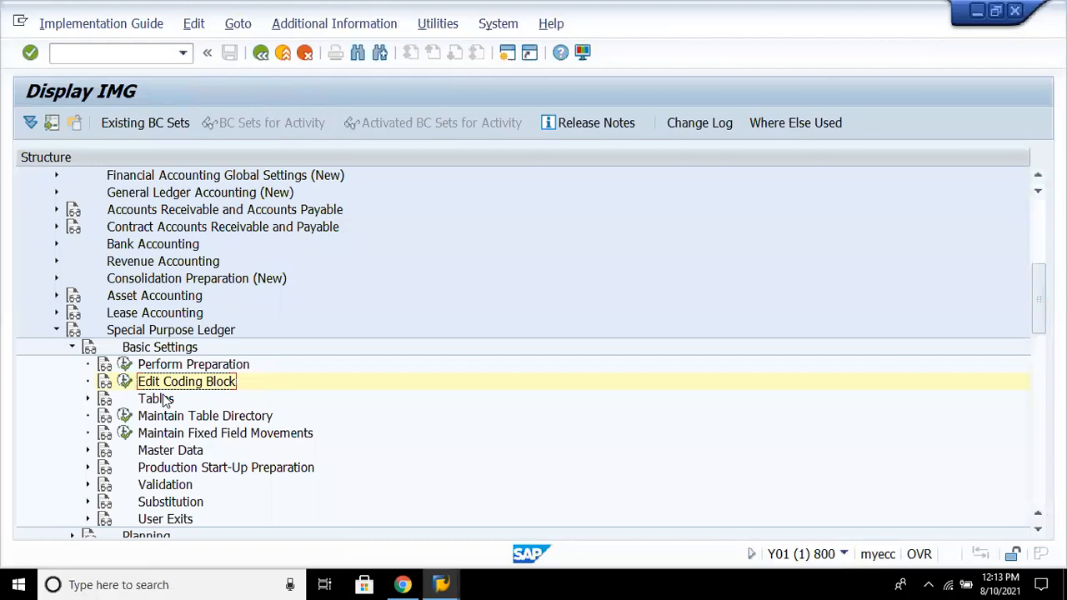
- Look at the activities under Tables > Definition in Basic Settings, then collapse both nodes
double_click(161, 400)
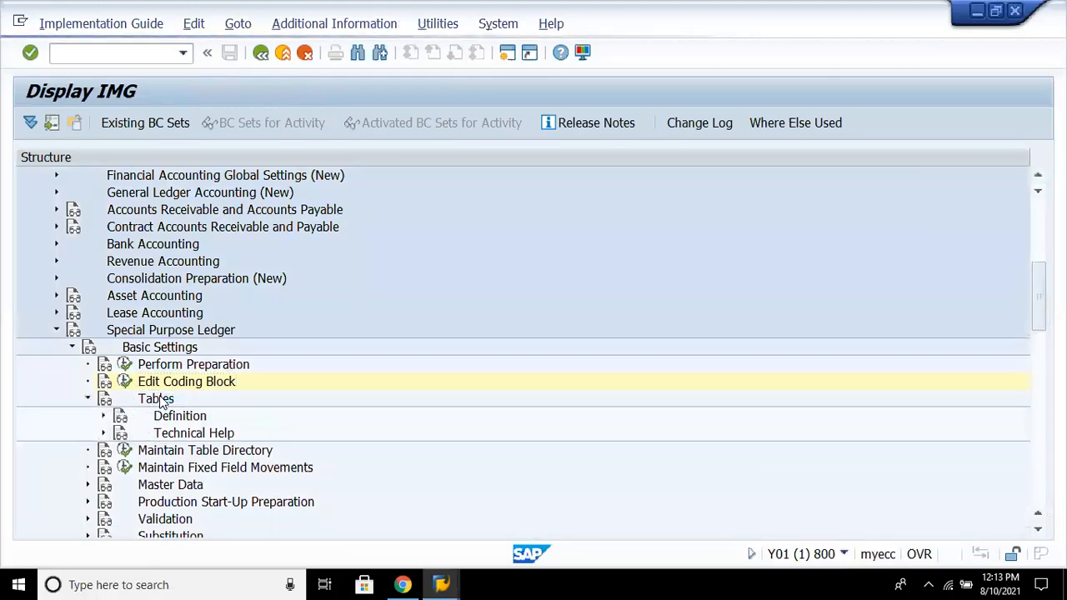
key("Right")
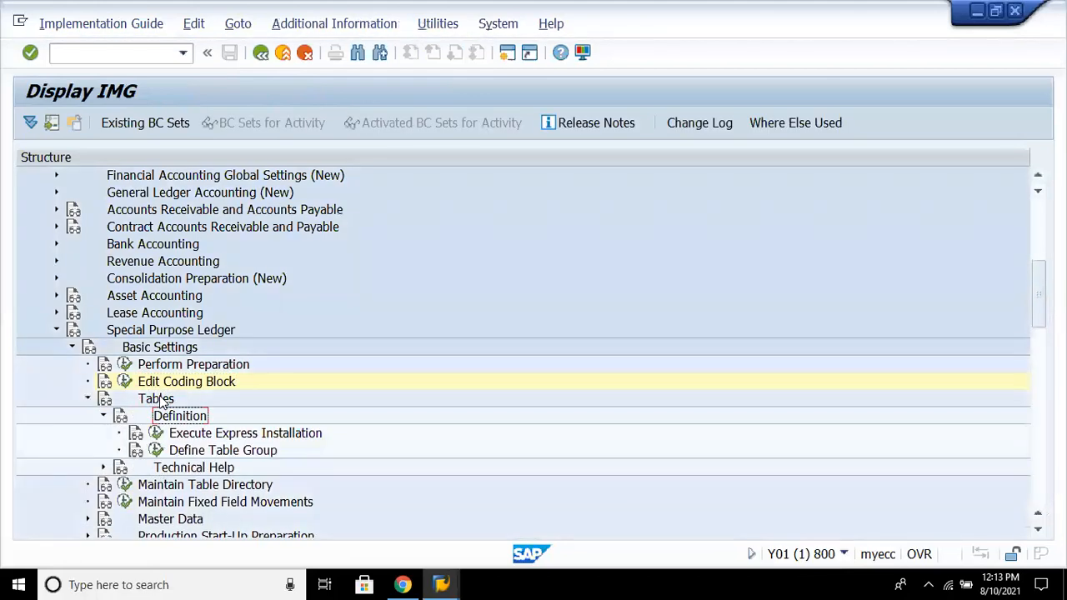
key("Left")
key("Left")
key("Left")
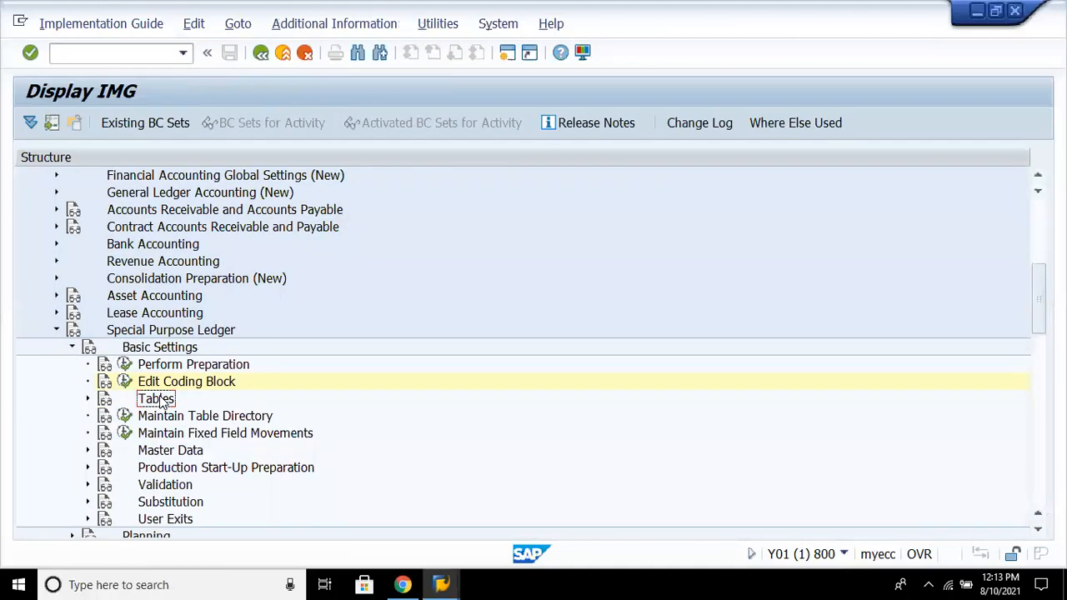
- Expand Master Data under the Special Purpose Ledger's Basic Settings and look through its activities down to Maintain Code Combinations
key("Down")
key("Down")
key("Down")
key("Right")
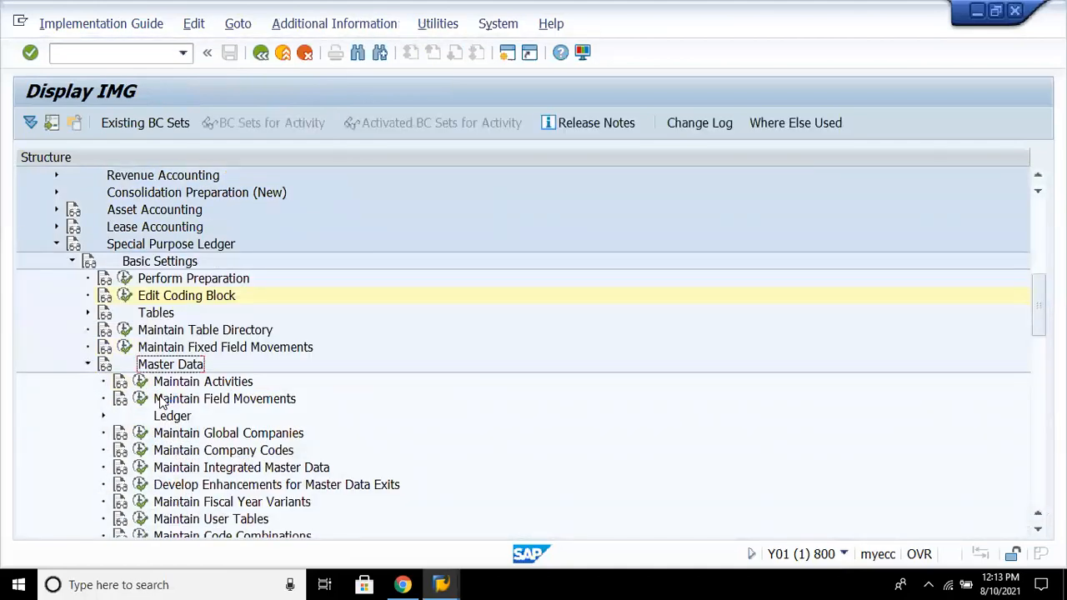
key("Down")
key("Down")
key("Down")
key("Down")
key("Down")
key("Down")
key("Down")
key("Down")
key("Down")
key("Down")
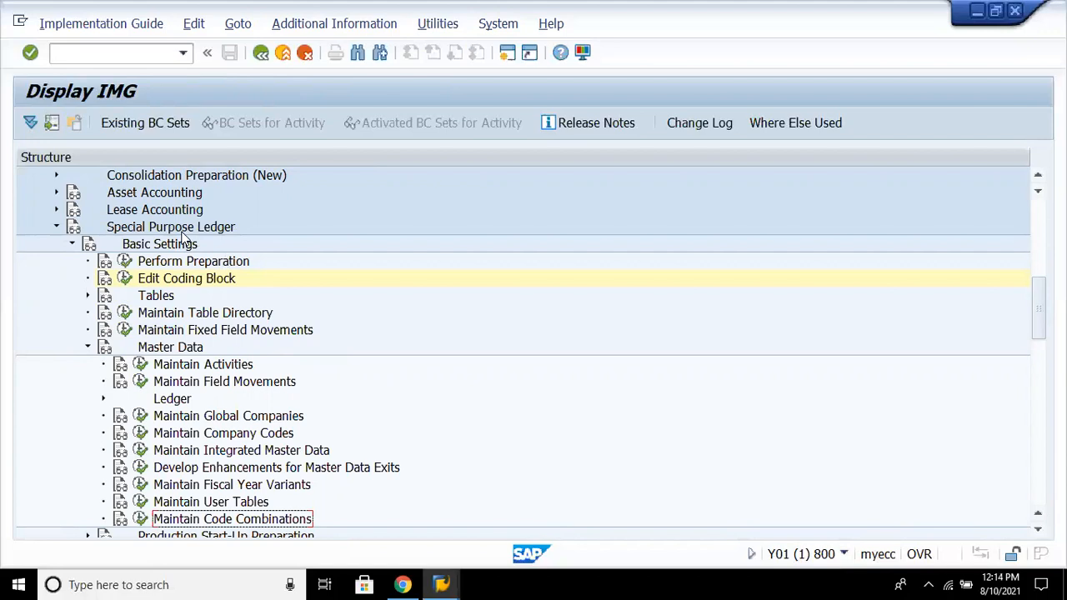
left_click(183, 233)
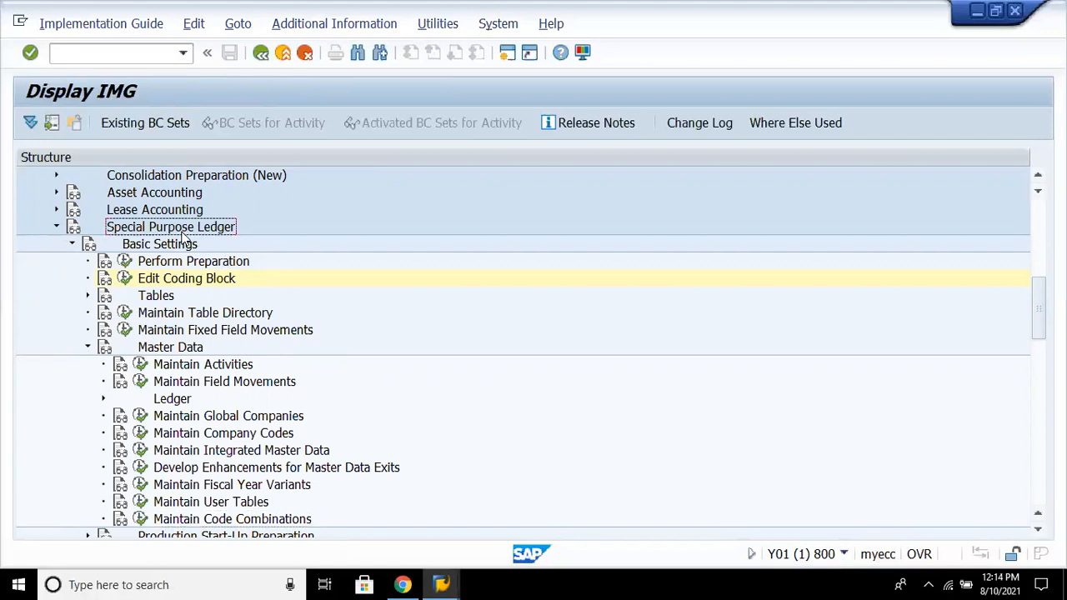
left_click(175, 248)
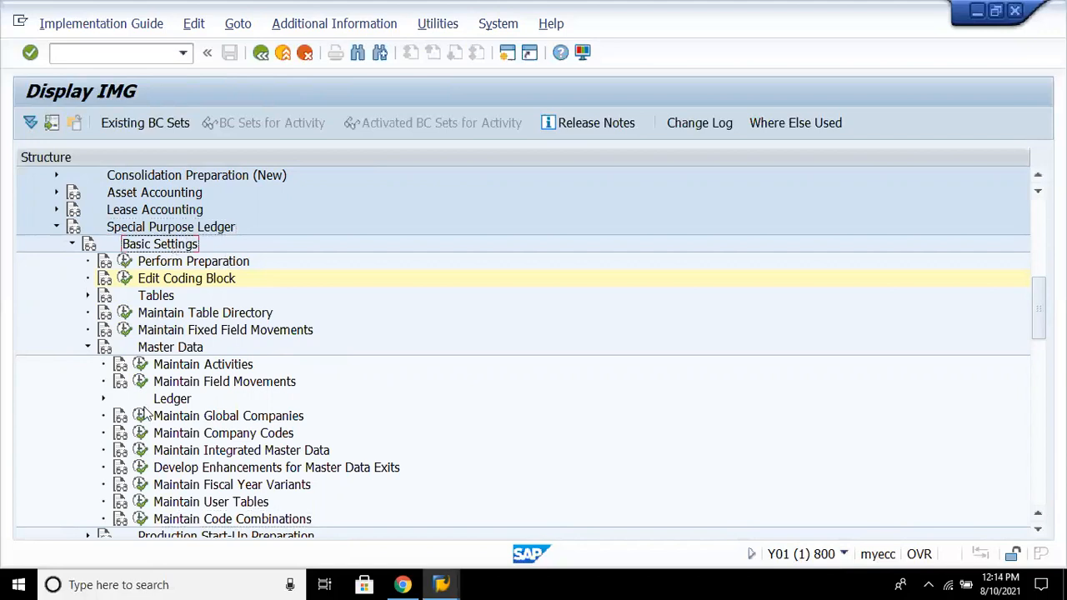
- Open the Create Activity screen from Maintain Activities under Master Data and list the possible business transactions for the new transaction
left_click(190, 371)
left_click(139, 368)
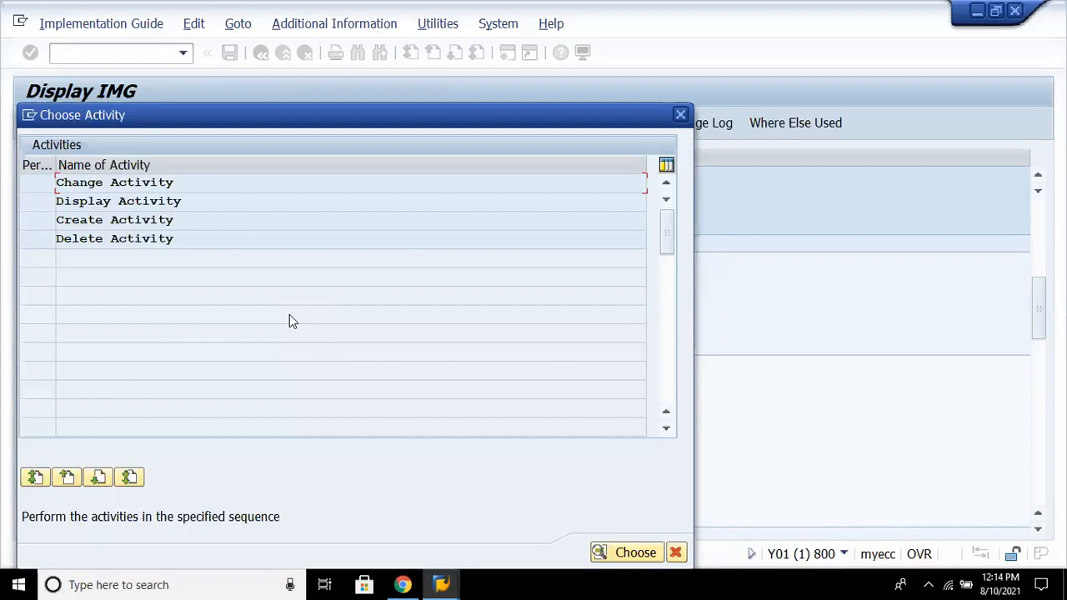
double_click(196, 226)
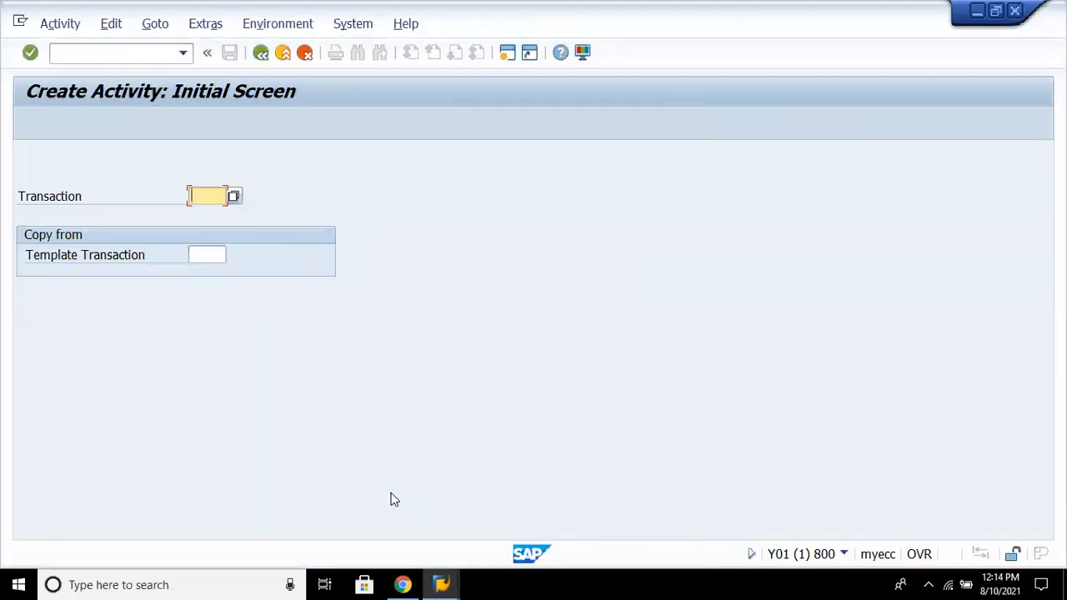
left_click(234, 199)
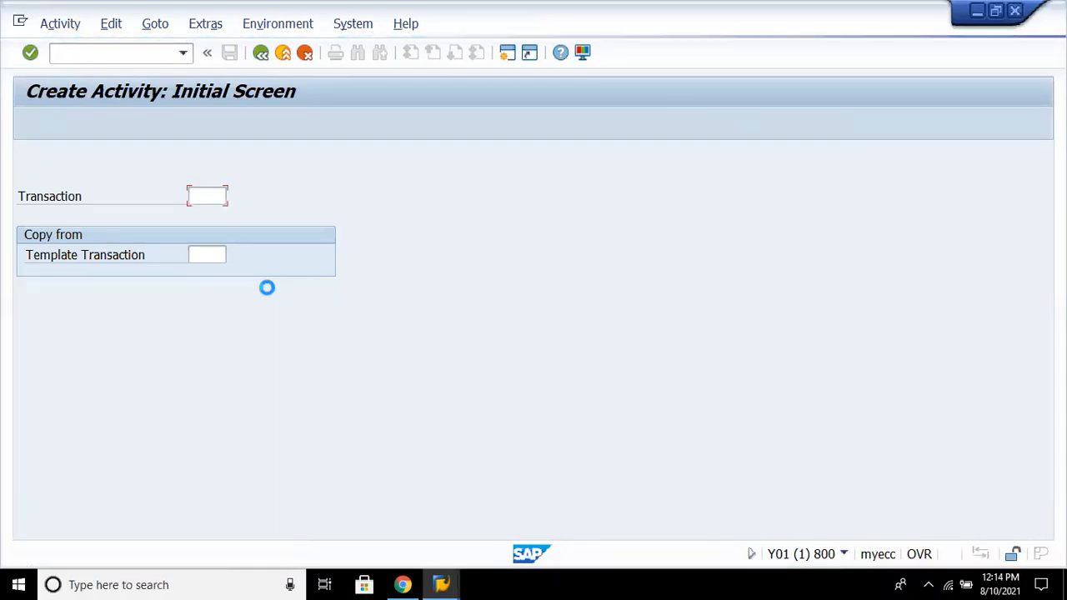
key("F4")
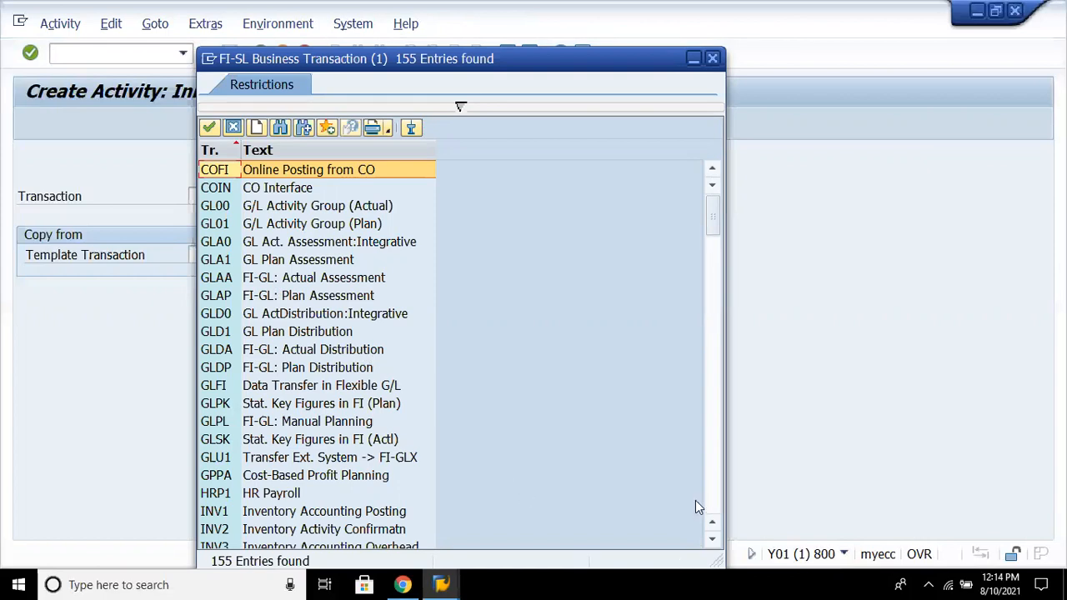
- Look through the FI-SL business transactions list down to the MM goods movement entries, then return to its beginning
left_click(717, 498)
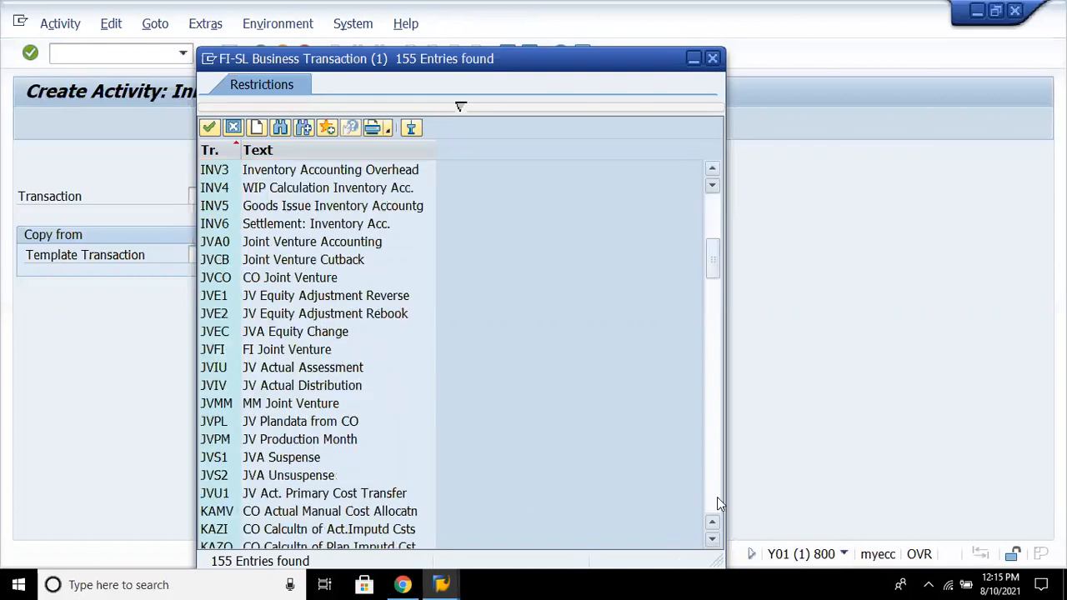
left_click(717, 498)
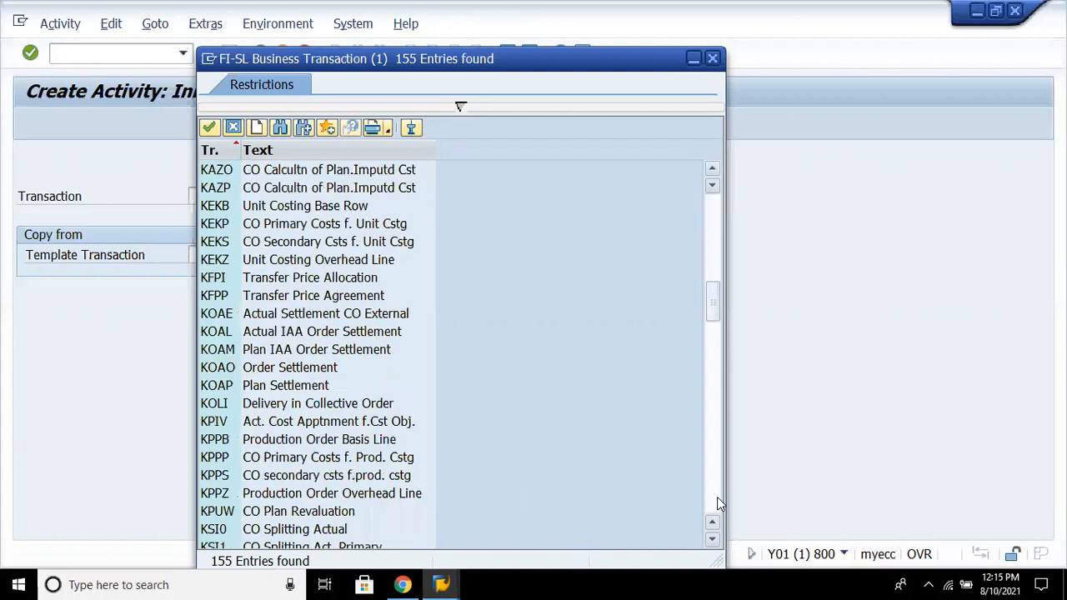
left_click(717, 497)
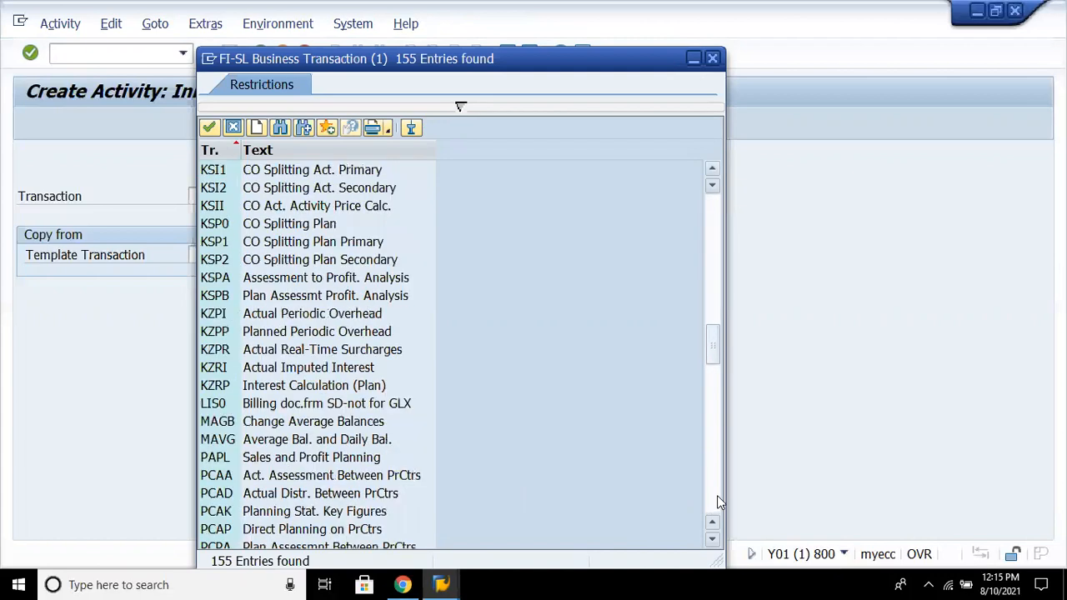
left_click(717, 495)
left_click(717, 495)
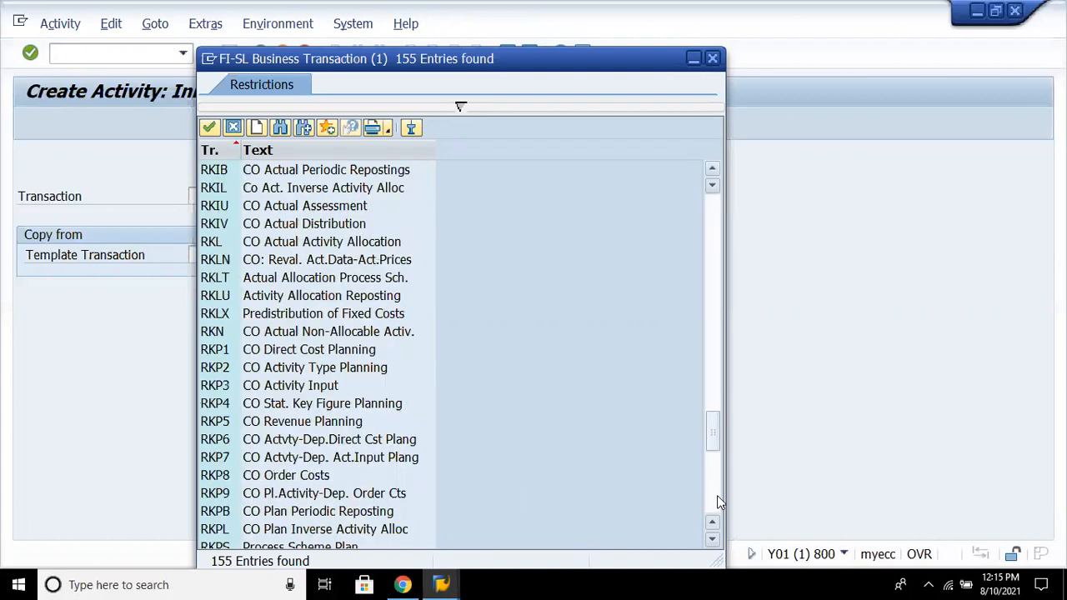
left_click(716, 495)
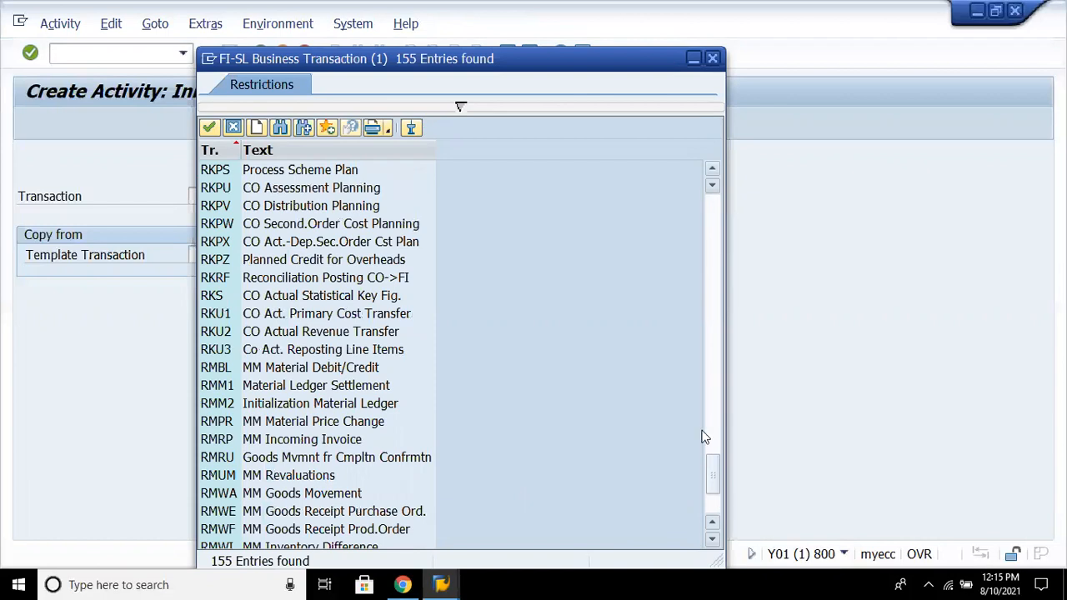
left_click(718, 338)
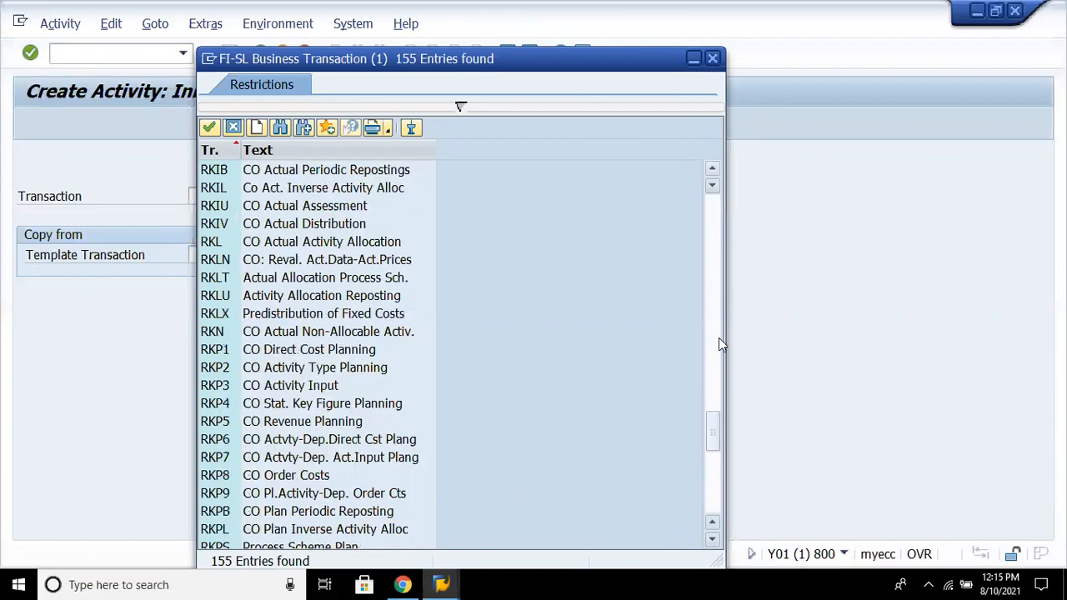
left_click(718, 340)
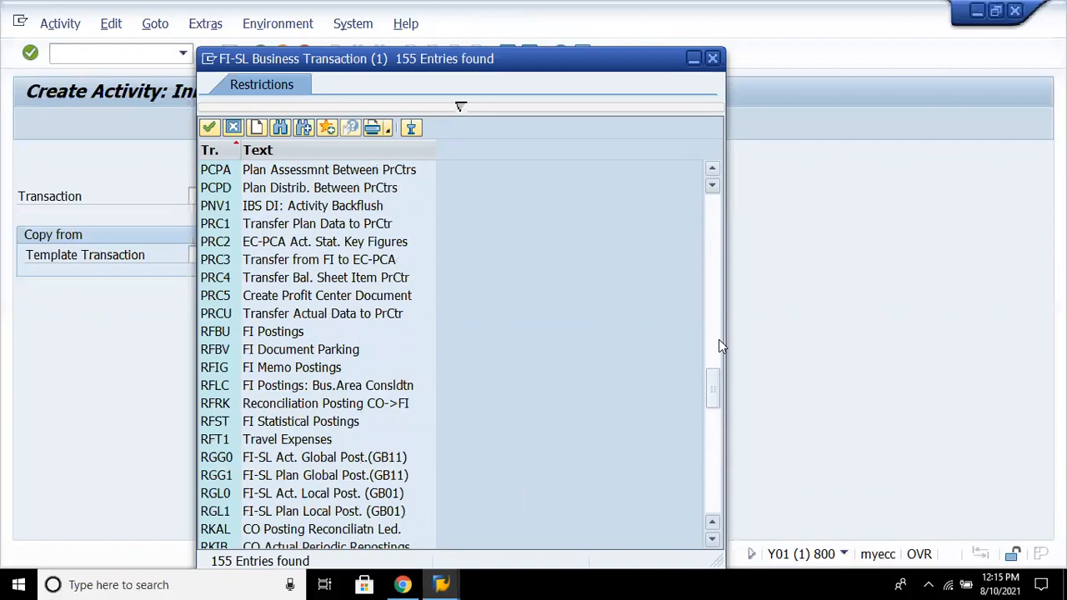
left_click(718, 339)
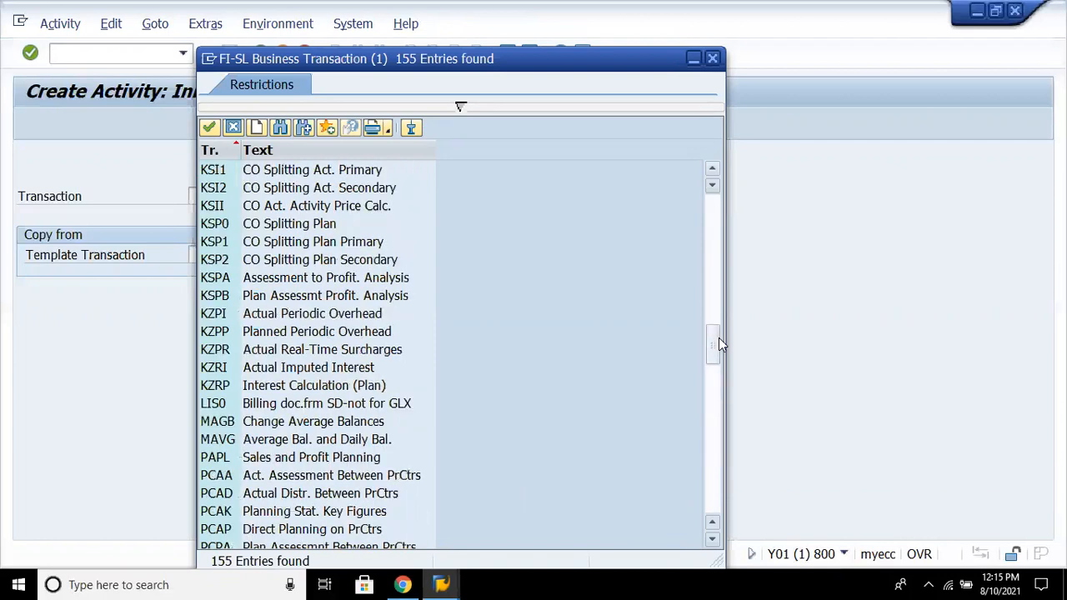
left_click(718, 322)
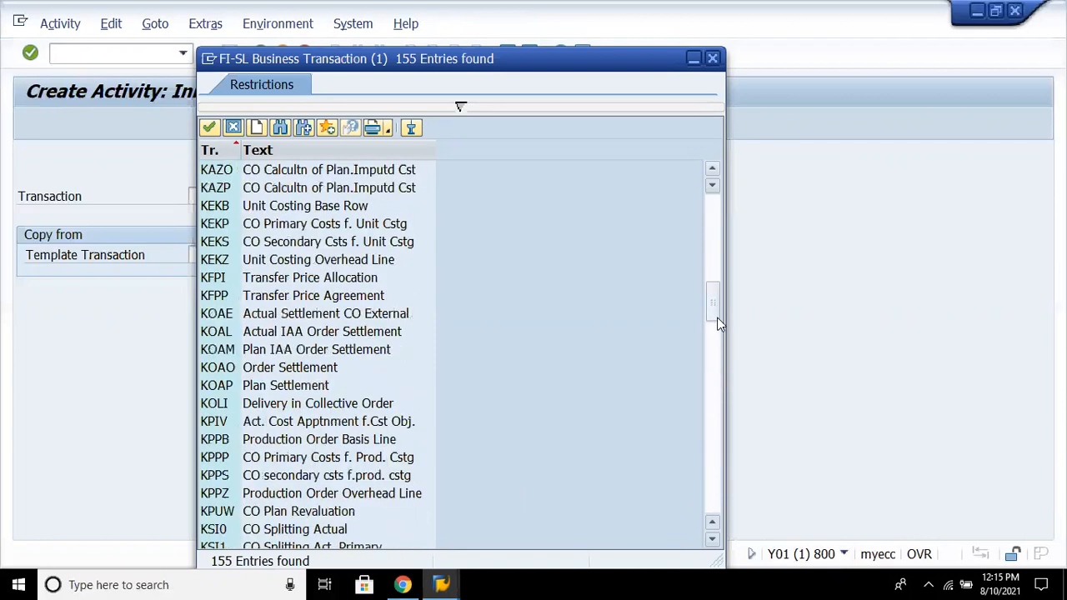
left_click(712, 268)
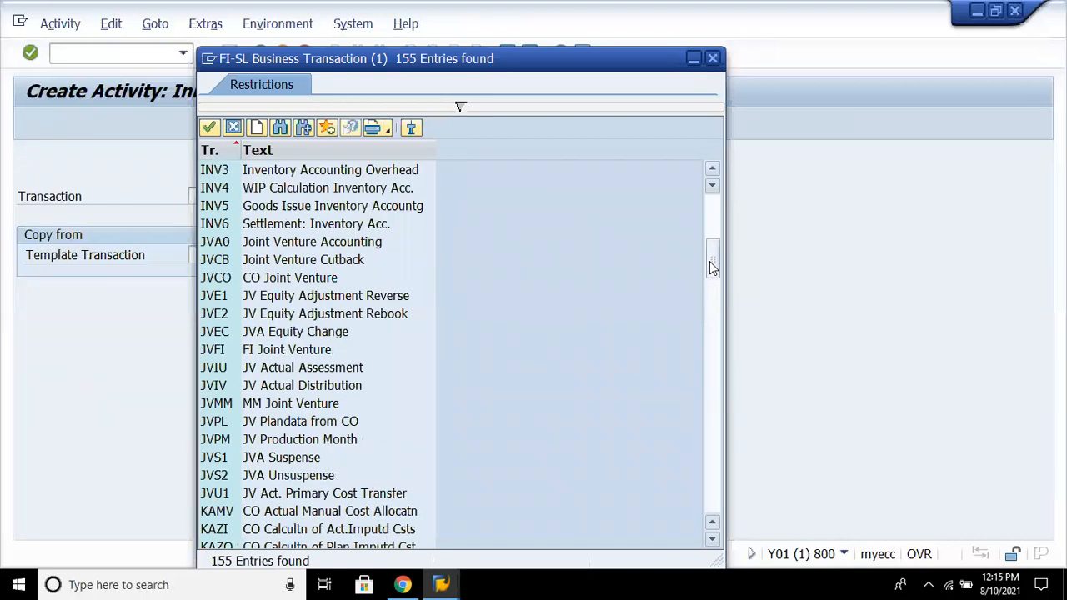
left_click(711, 239)
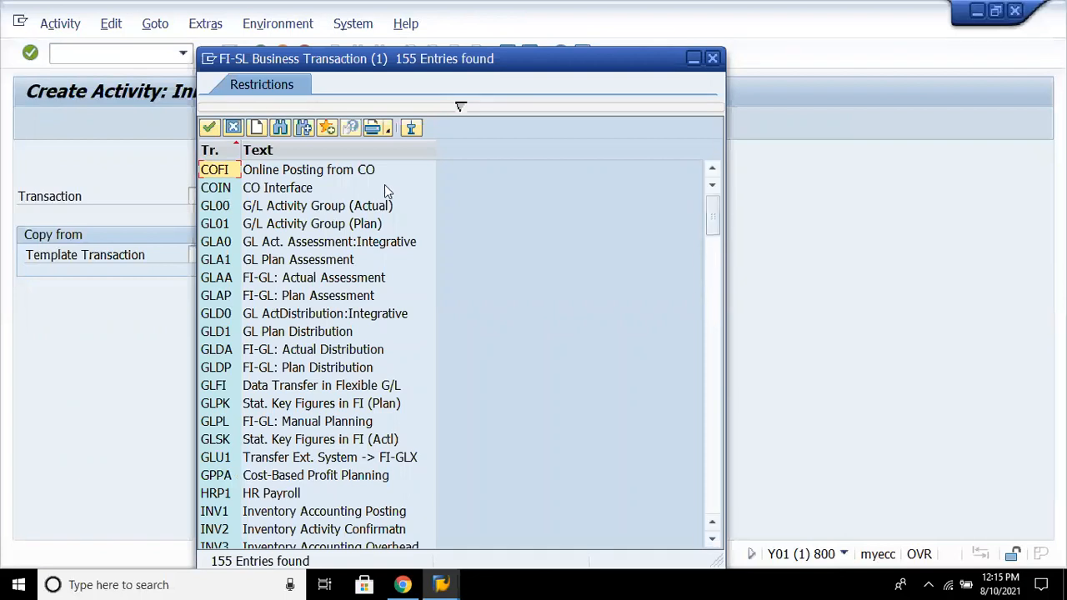
- Try to create activity GLA1 (GL Plan Assessment) with COFI (Online Posting from CO) as the template transaction
left_click(367, 205)
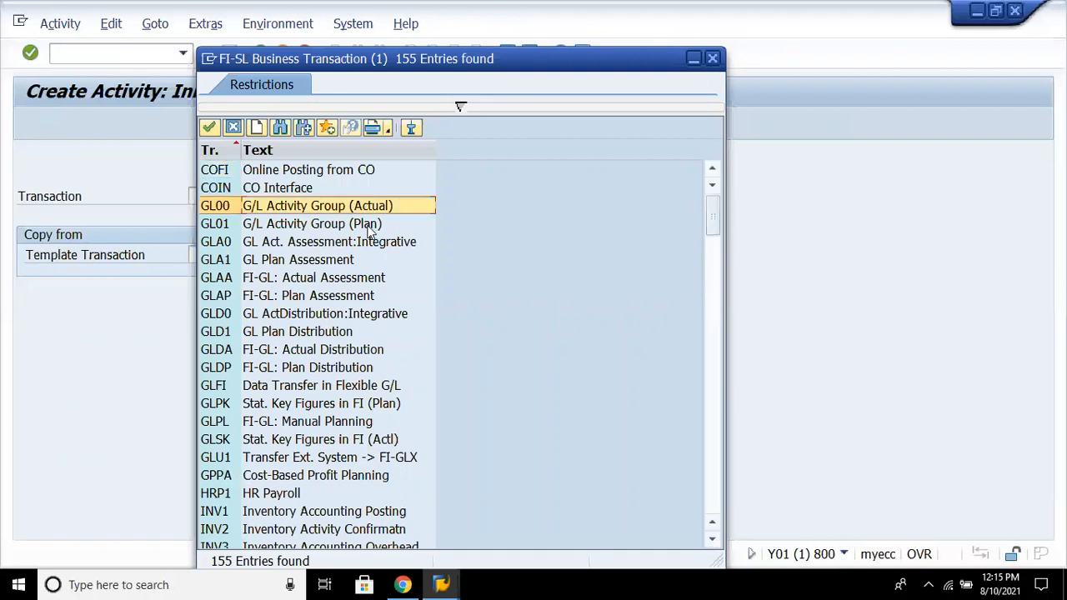
double_click(325, 260)
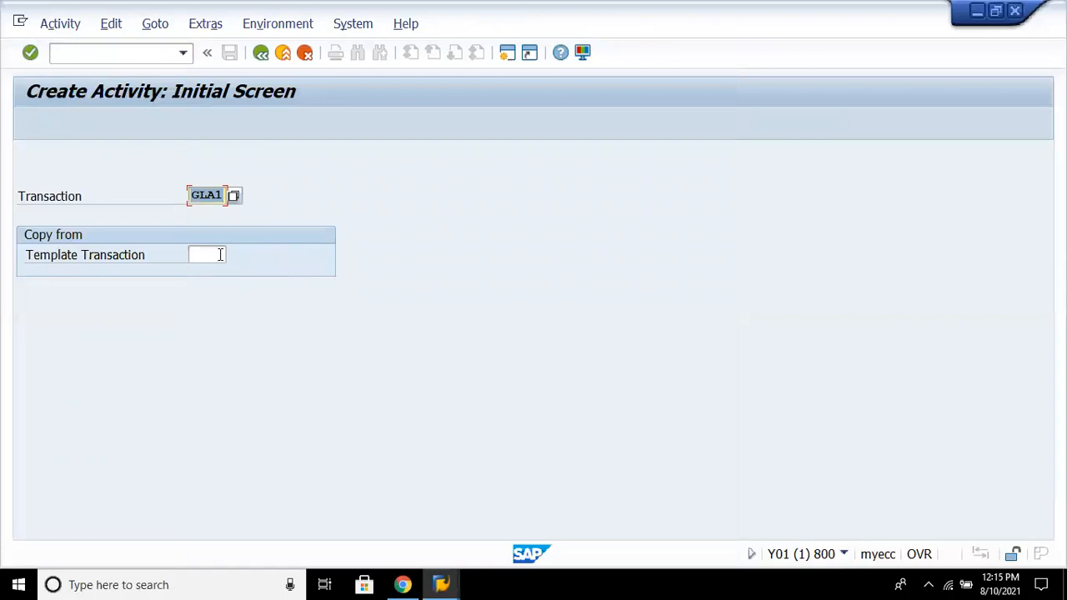
left_click(217, 255)
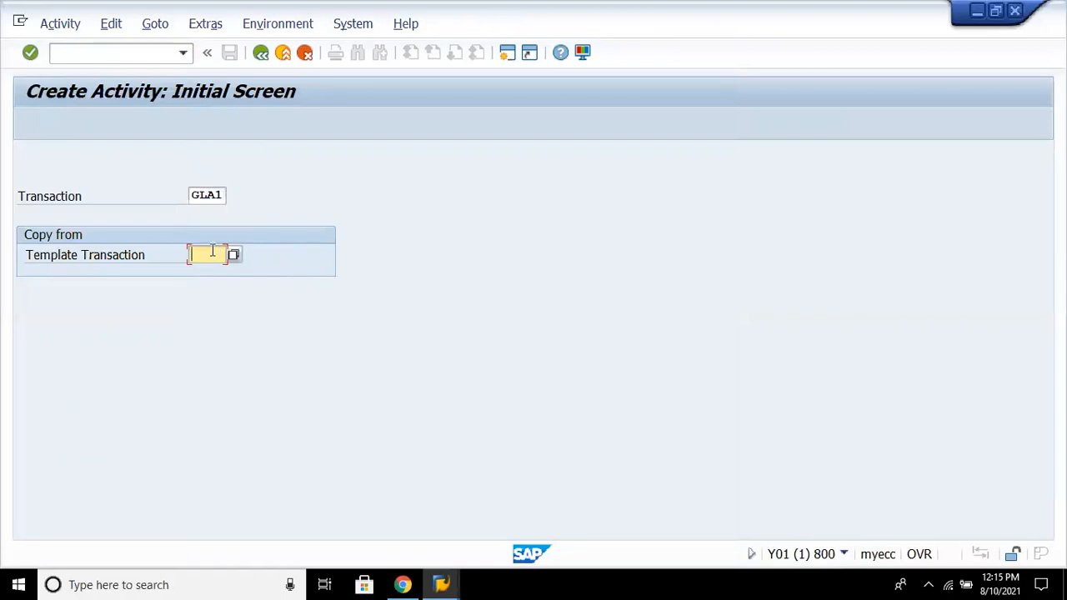
left_click(234, 255)
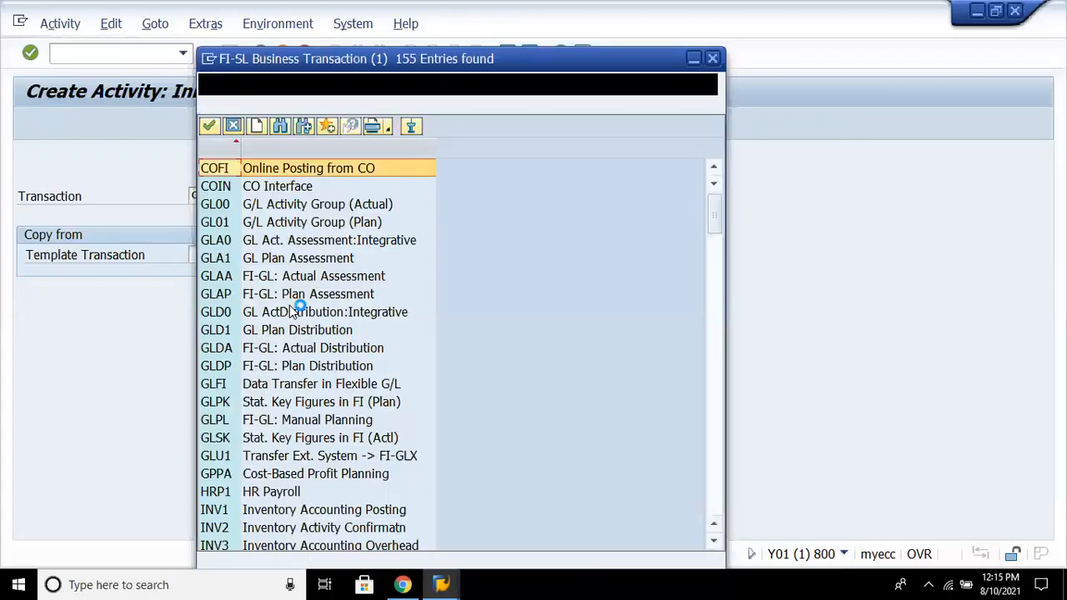
double_click(307, 173)
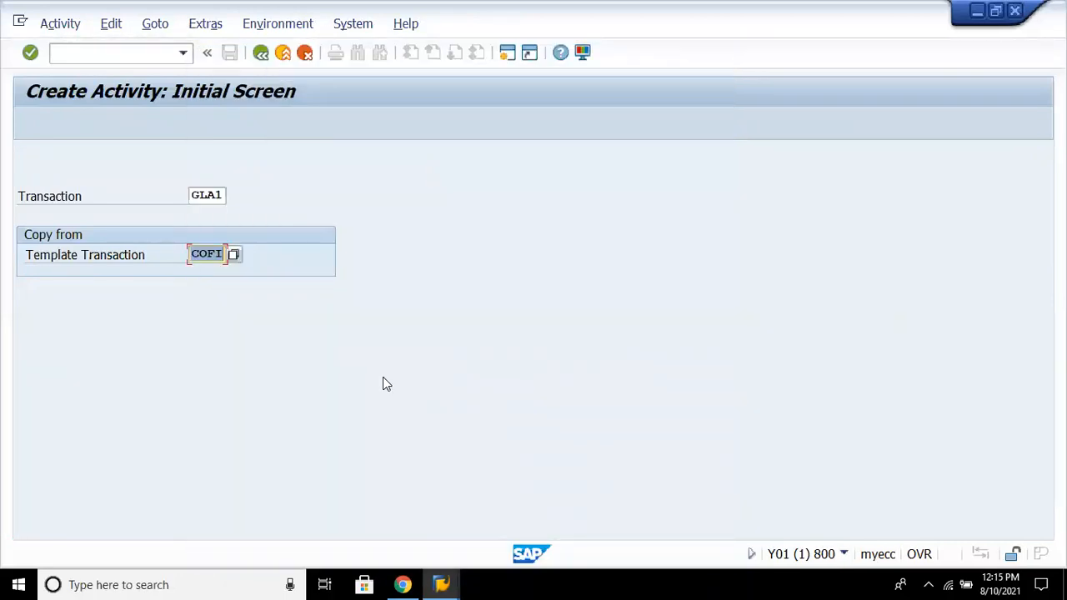
key("Return")
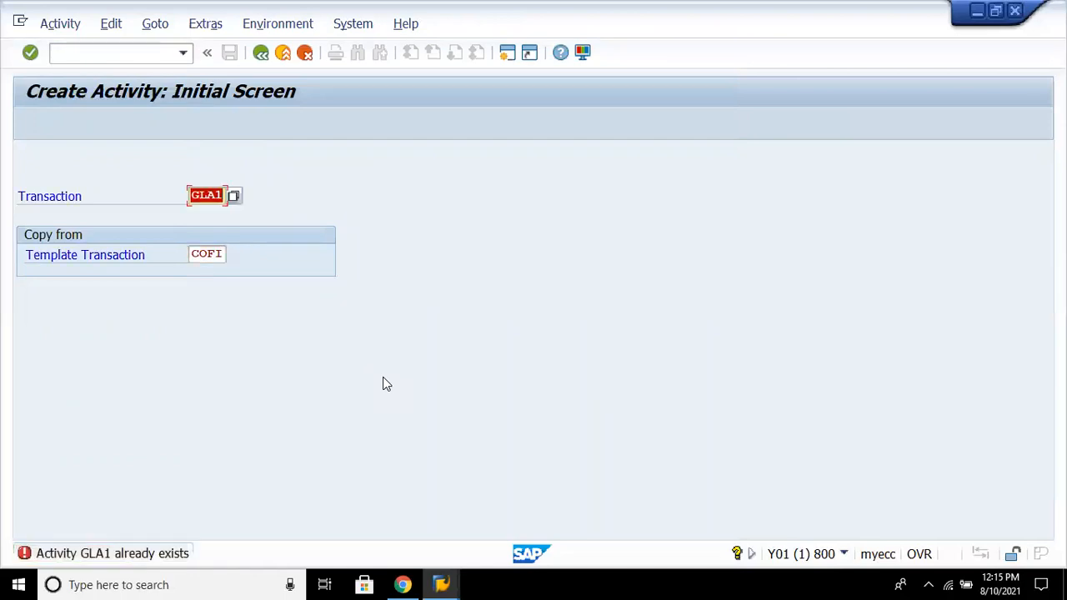
- Try to create activity 8888 from the template transaction, then leave the screen and return to the implementation guide
type("8888")
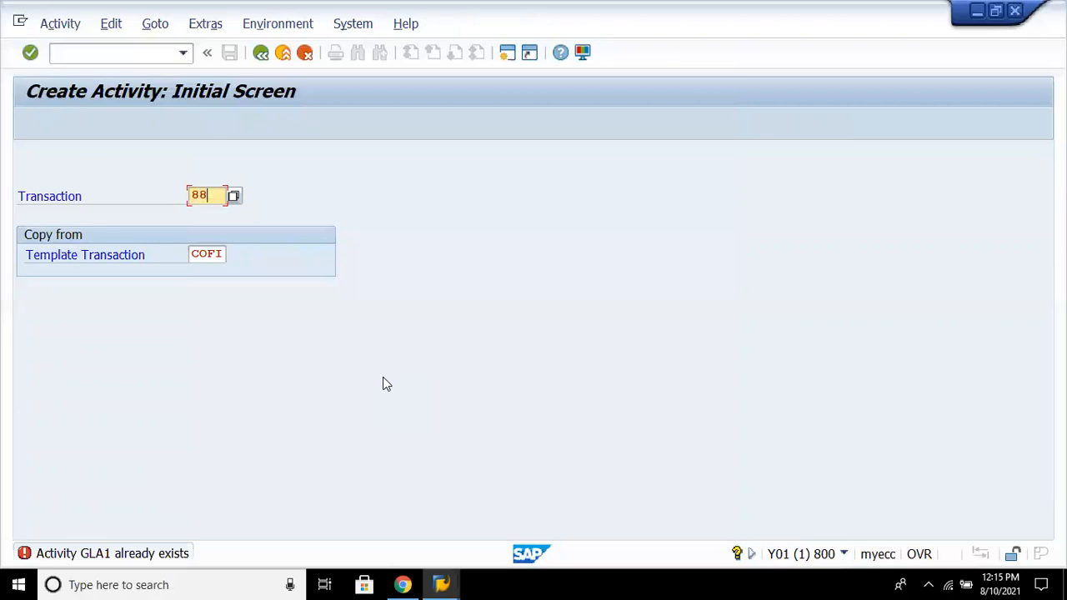
key("Return")
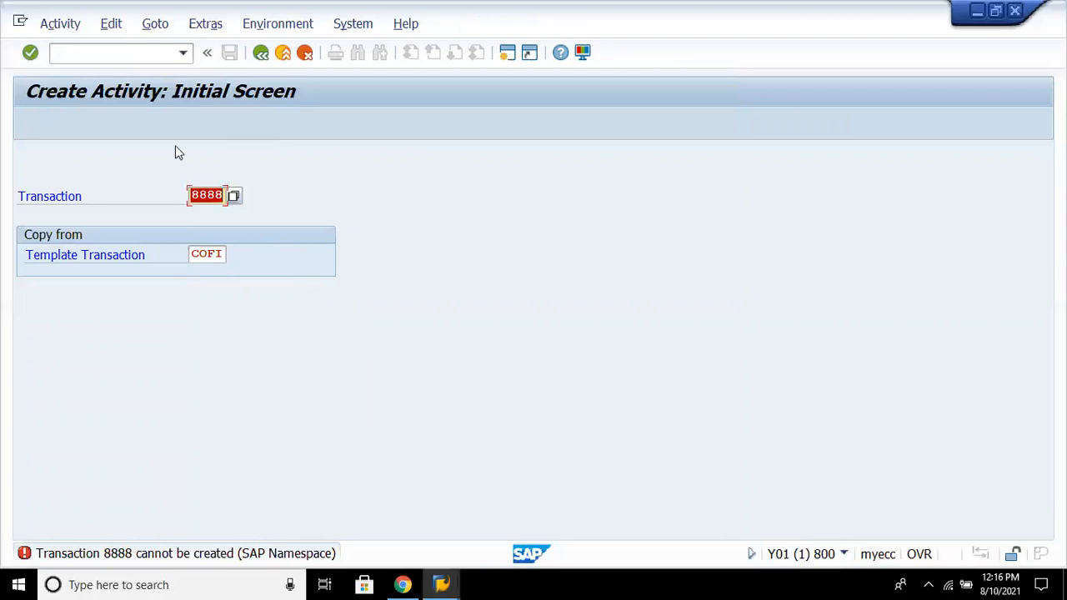
left_click(260, 53)
left_click(260, 53)
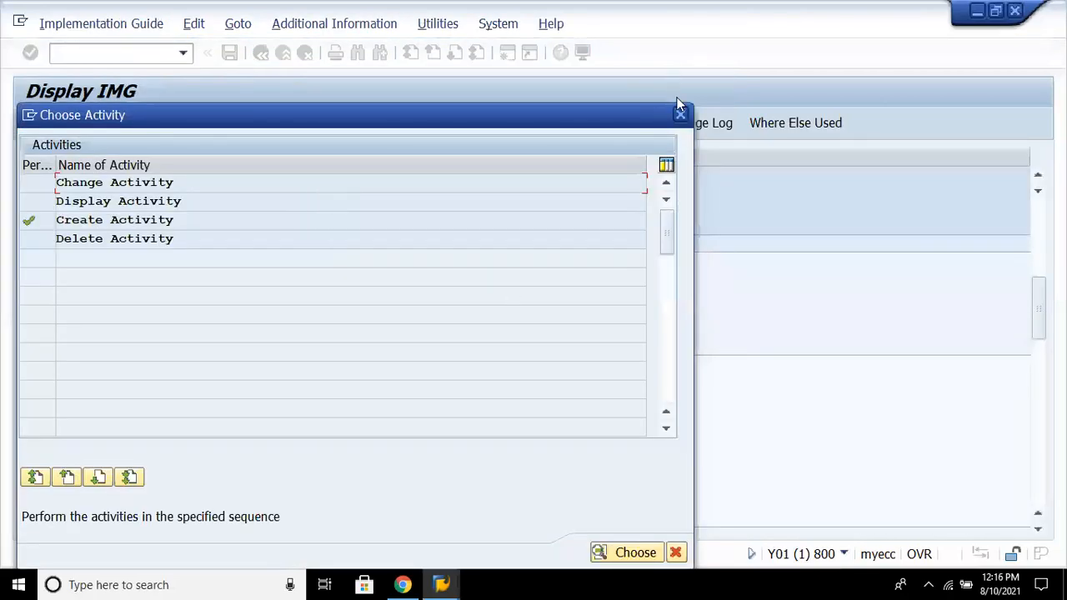
left_click(681, 115)
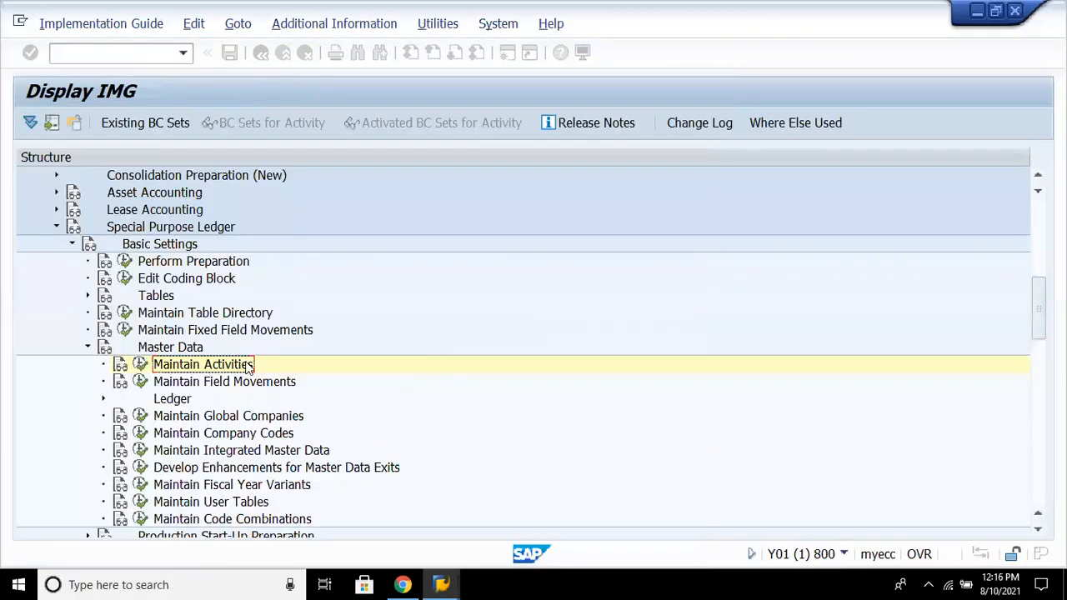
- Open the Create Field Movement screen from Maintain Field Movements and request the possible entries for the new field movement
left_click(237, 389)
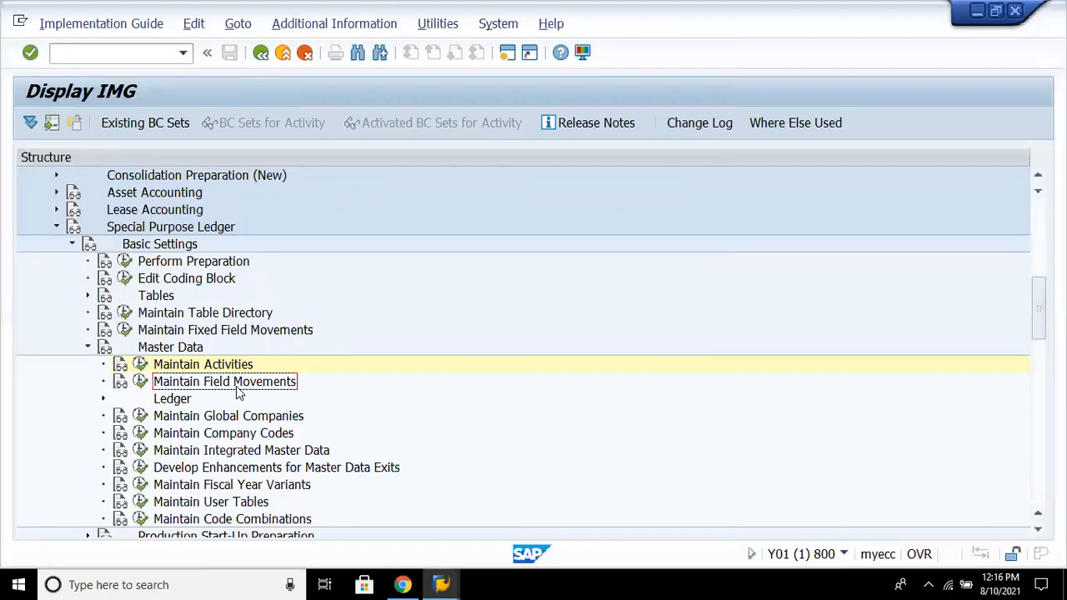
left_click(140, 381)
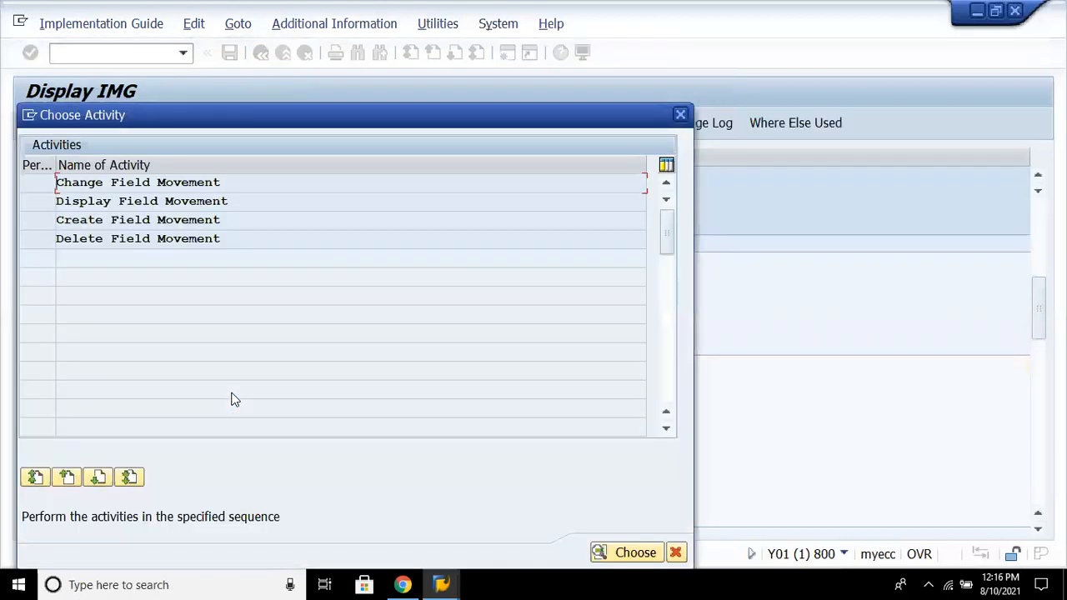
double_click(243, 219)
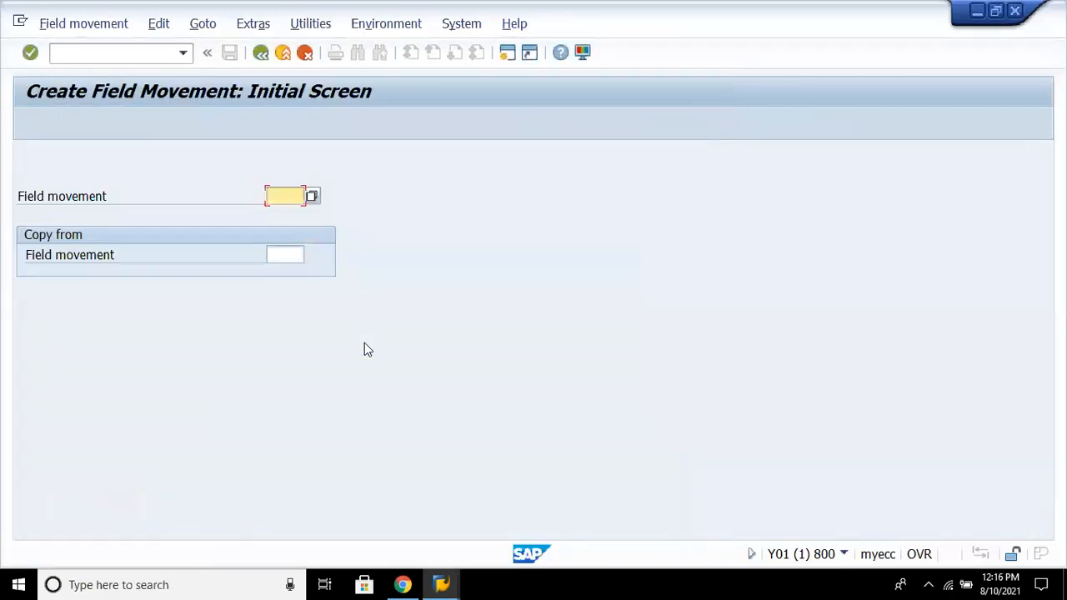
left_click(312, 196)
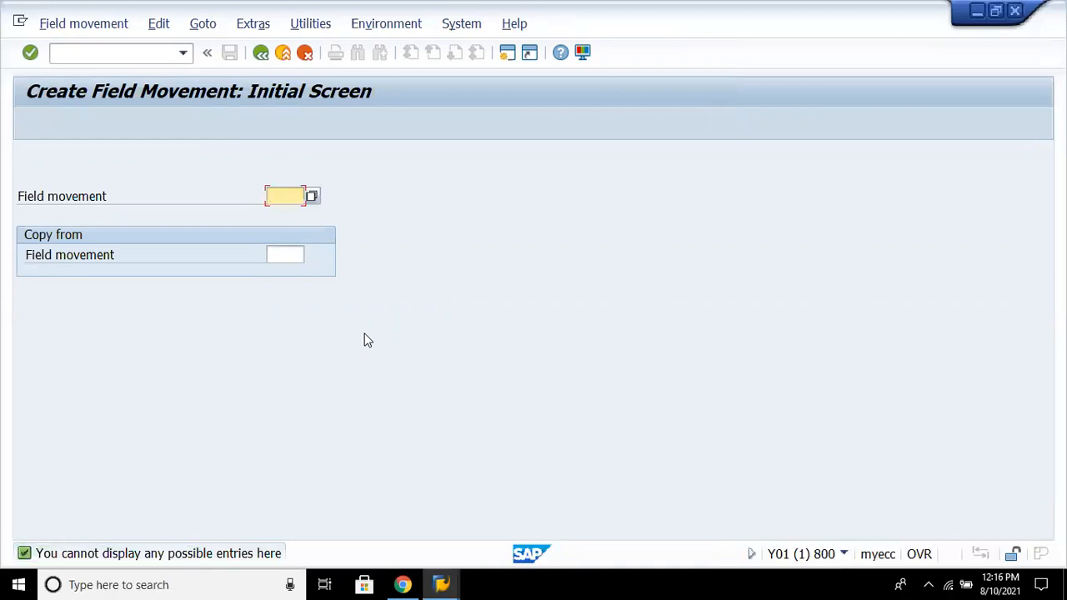
- Choose field grouping code 0003 (Direct Posting FI->FI-LC) as the field movement to copy from
left_click(313, 255)
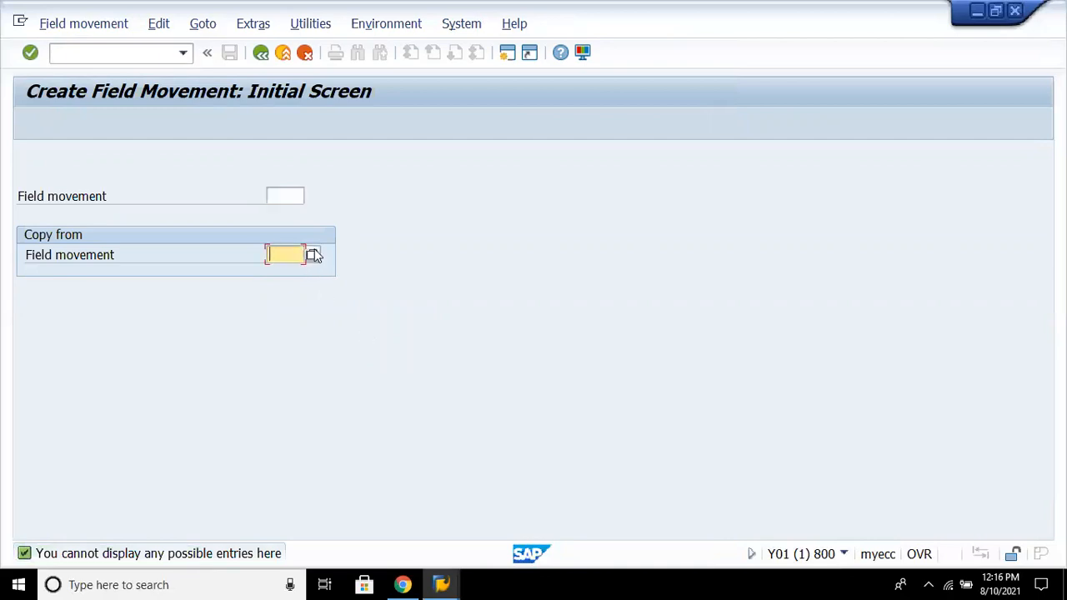
left_click(314, 255)
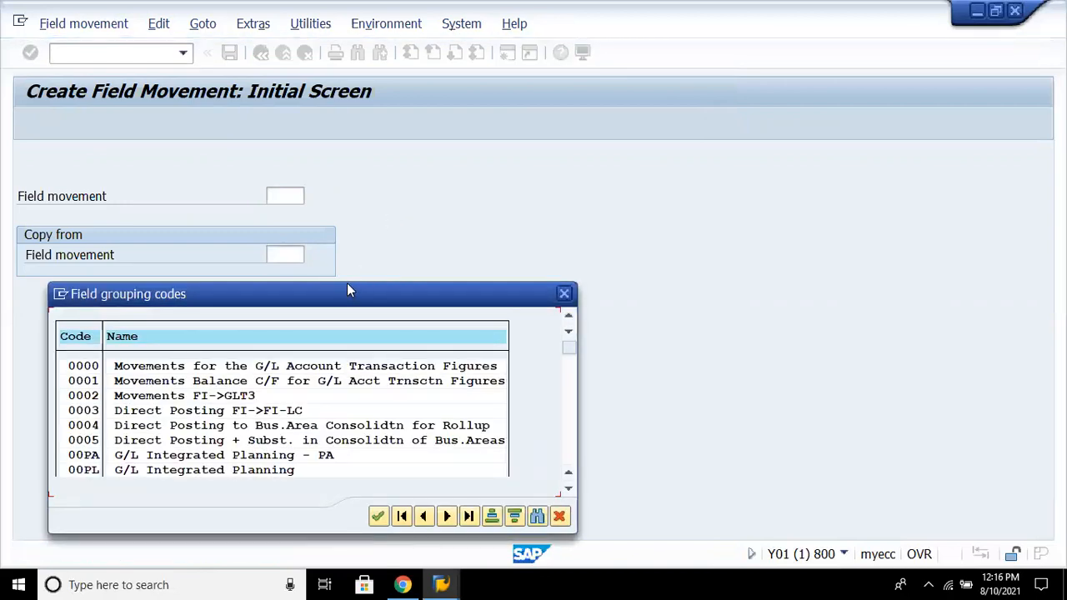
left_click_drag(349, 290, 602, 225)
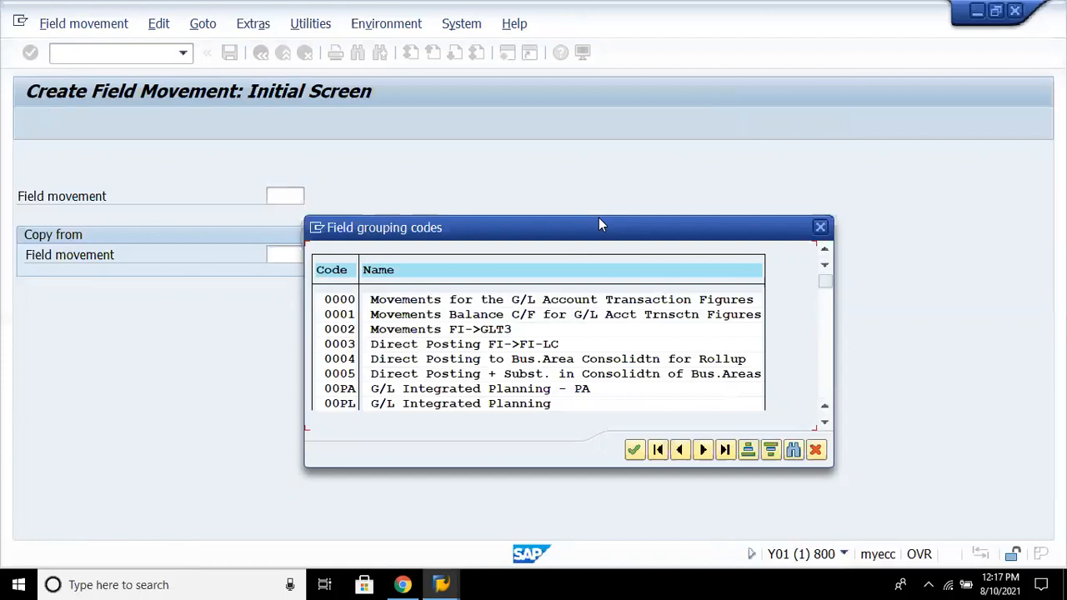
left_click(427, 343)
double_click(426, 343)
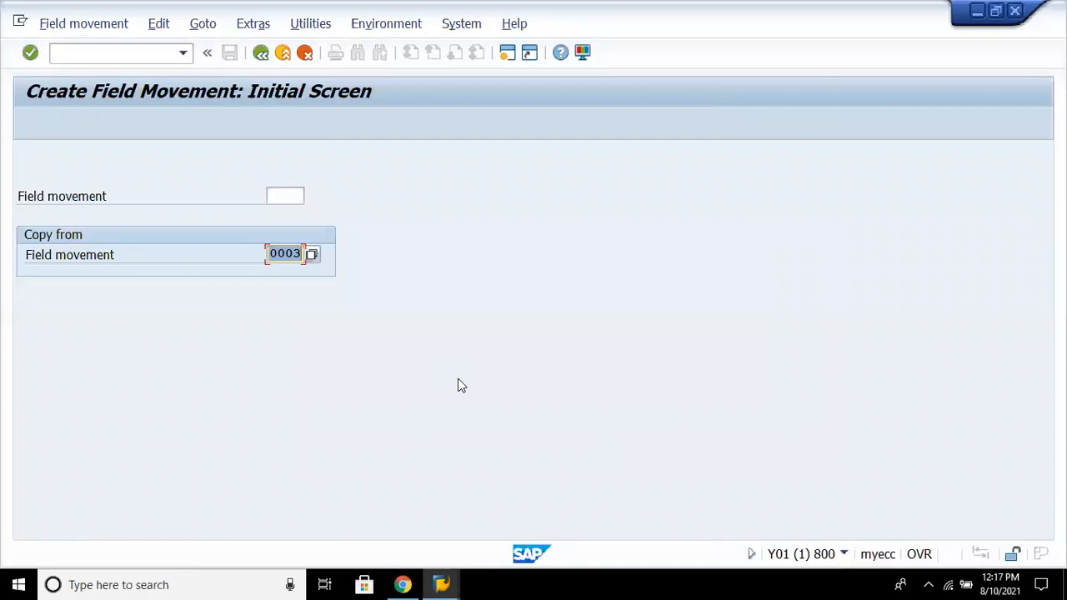
- Try 8888 as the new field movement code, then replace it with z888 and confirm the entry
left_click(279, 196)
type("8888")
key("Return")
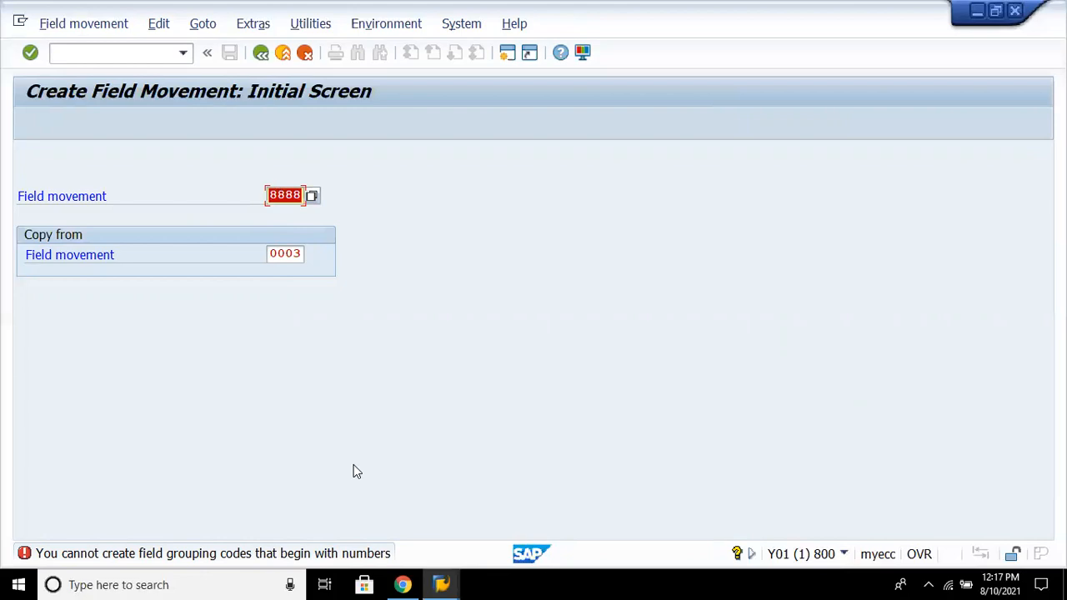
type("z888")
key("Return")
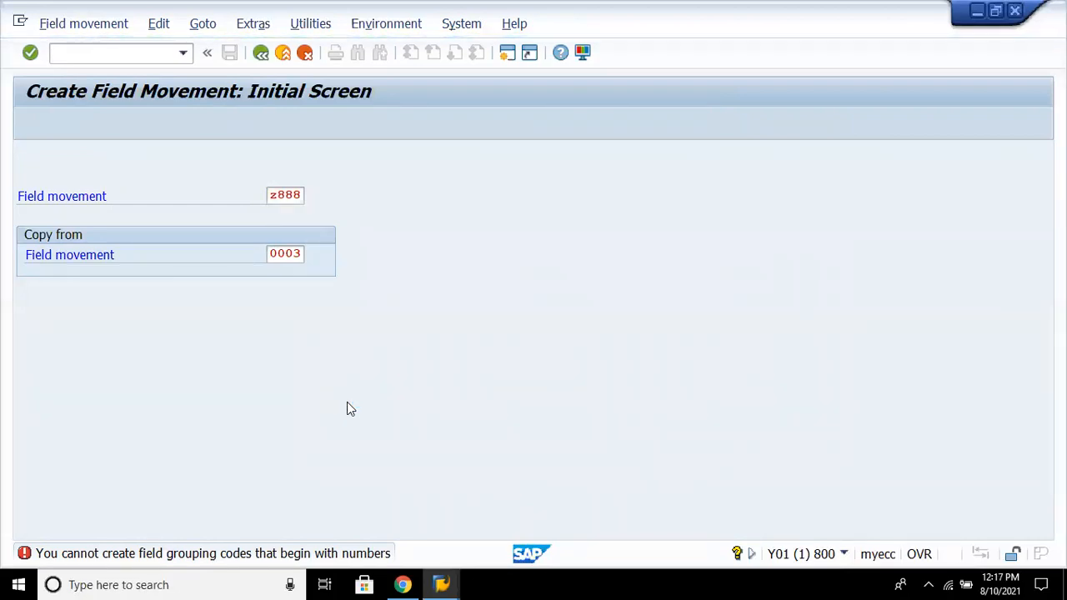
- Create field movement Z888 with the copied field assignments and save it in customizing request Y01K900748
key("Return")
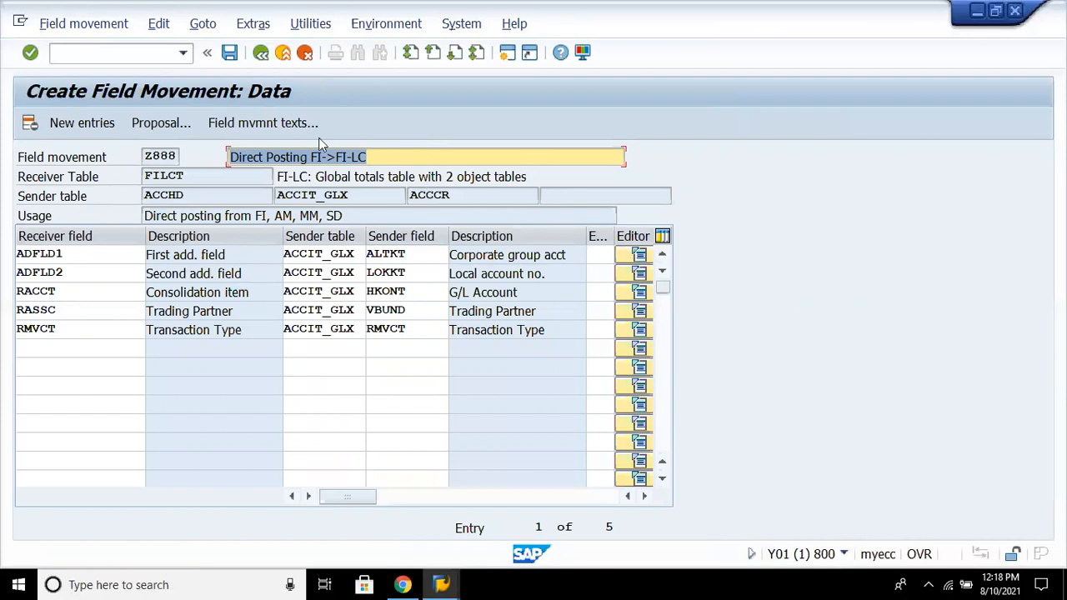
left_click(242, 176)
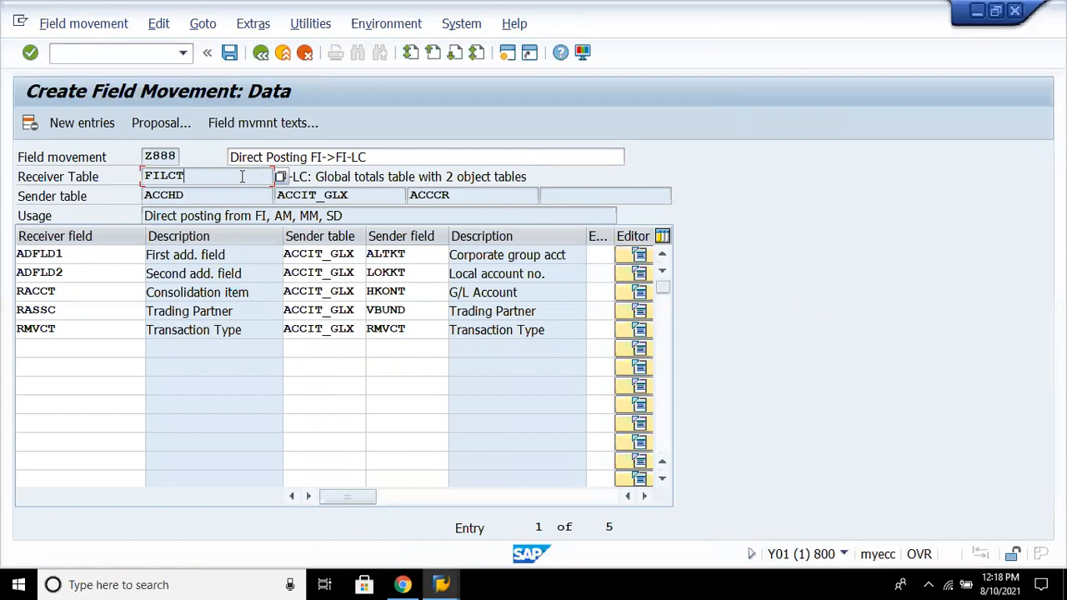
left_click(353, 215)
left_click(107, 124)
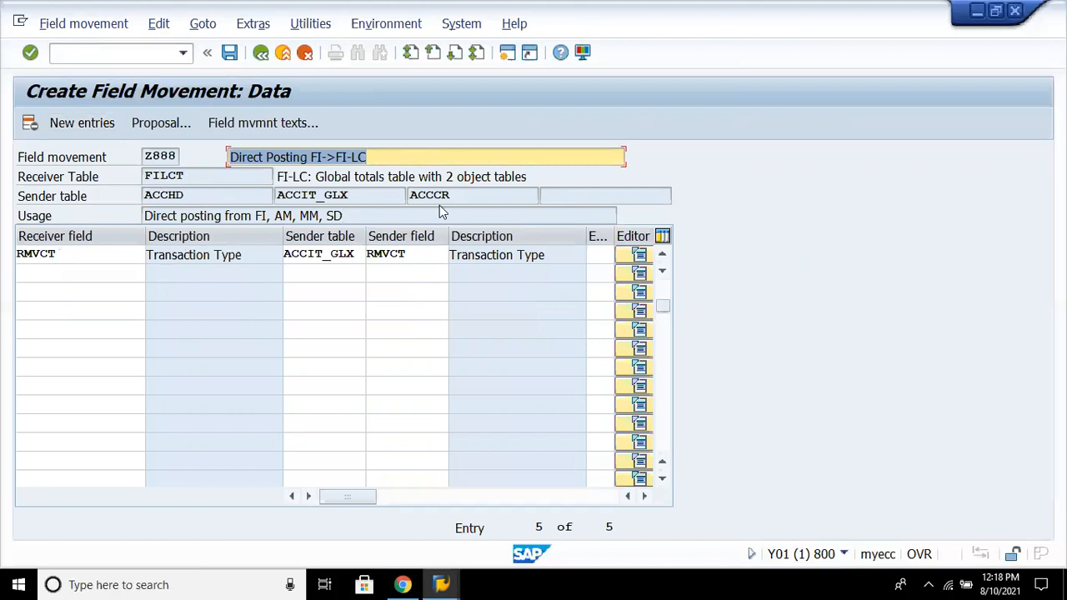
left_click(137, 289)
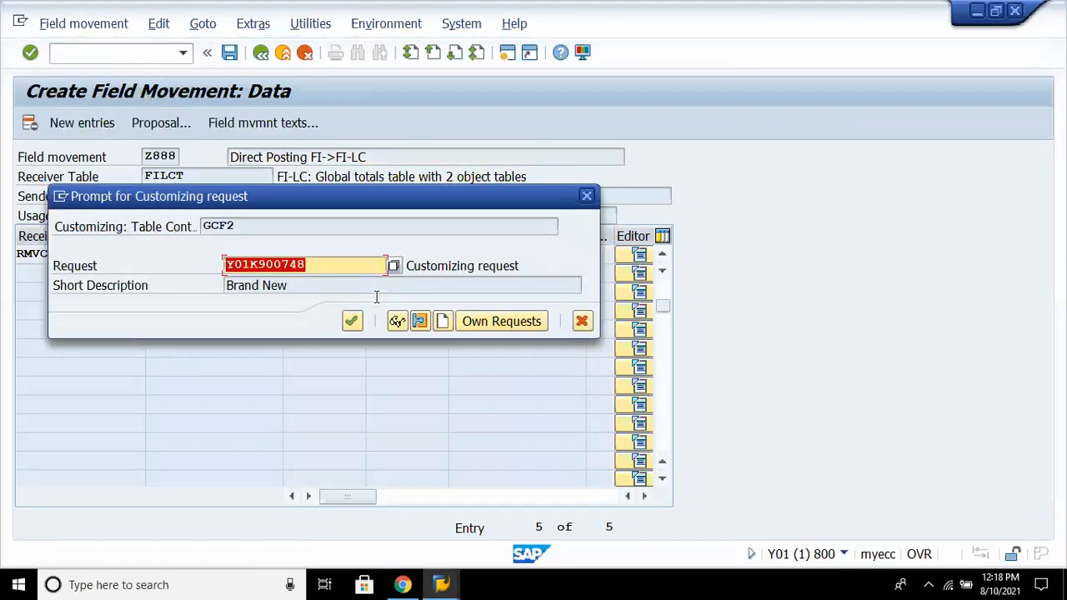
left_click(350, 324)
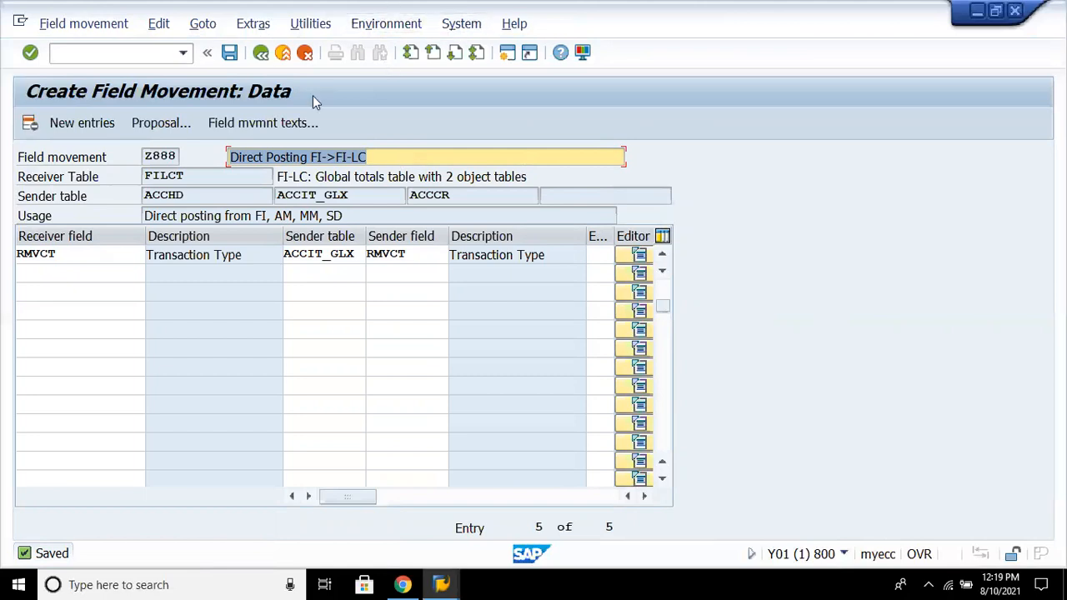
- Return to the implementation guide and expand the Ledger node under Master Data
left_click(261, 53)
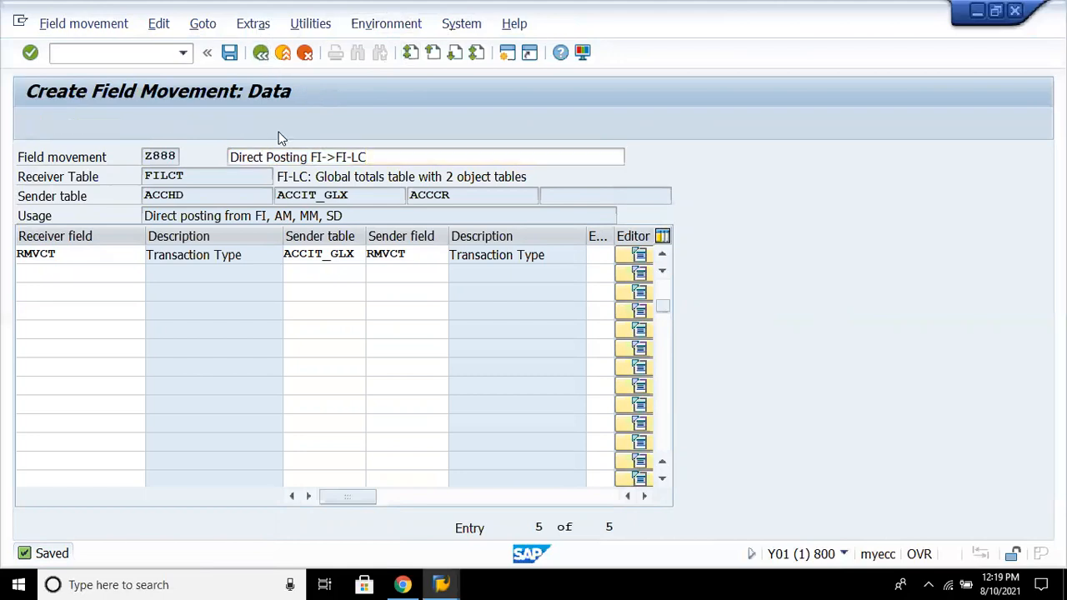
left_click(261, 53)
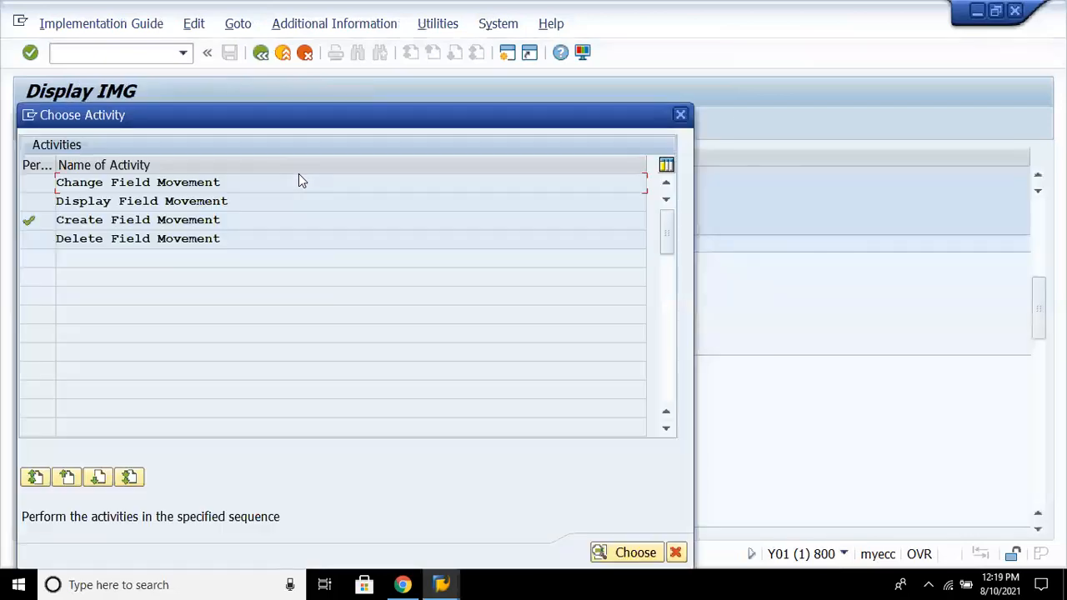
left_click(680, 115)
key("Down")
key("Right")
key("Down")
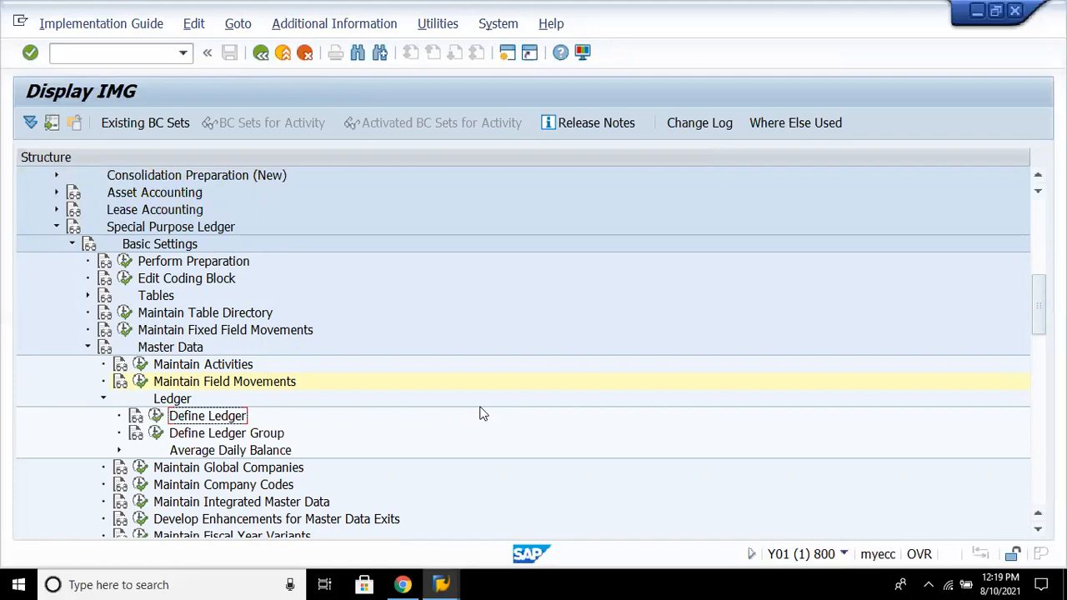
- Open the Create Ledger initial screen from the Define Ledger activity
left_click(225, 228)
left_click(197, 243)
left_click(175, 353)
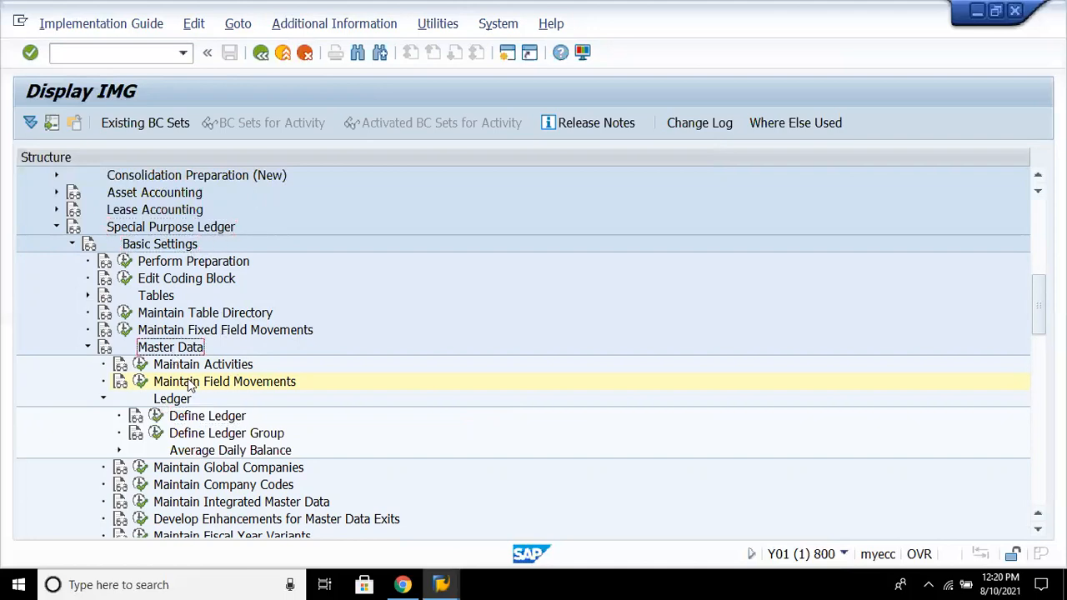
left_click(175, 402)
left_click(155, 418)
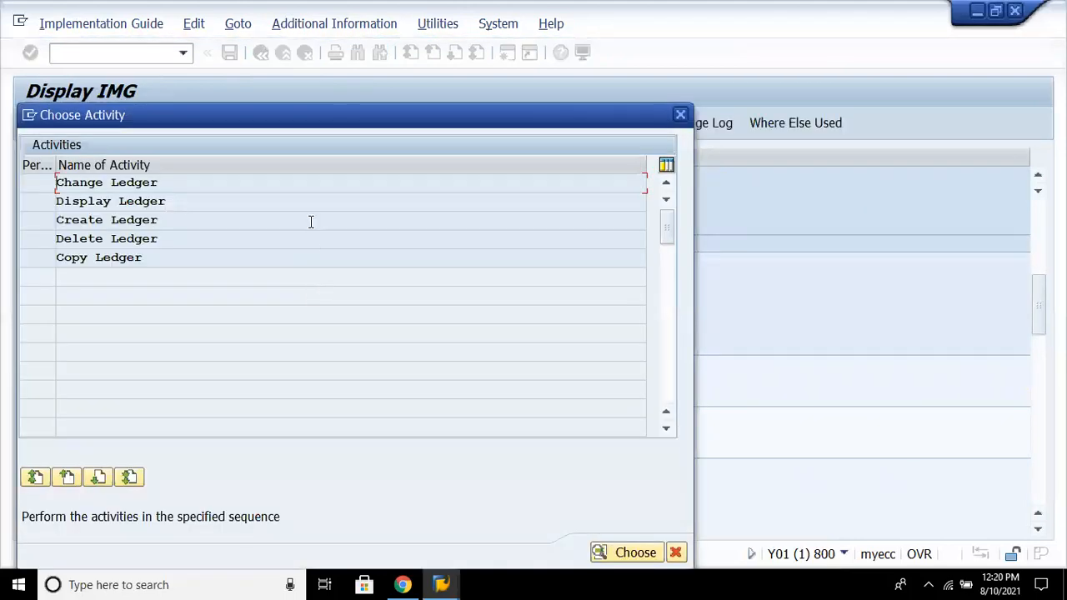
double_click(179, 218)
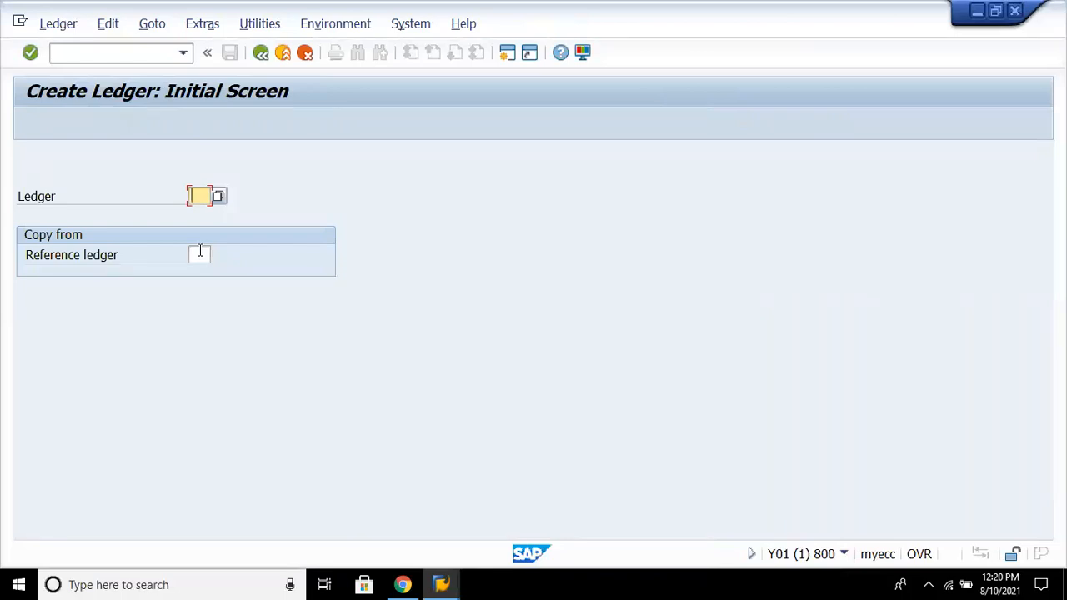
- Look through the available ledgers and choose L0 (Local direct posting ledger) as the reference ledger to copy from
left_click(205, 256)
left_click(216, 255)
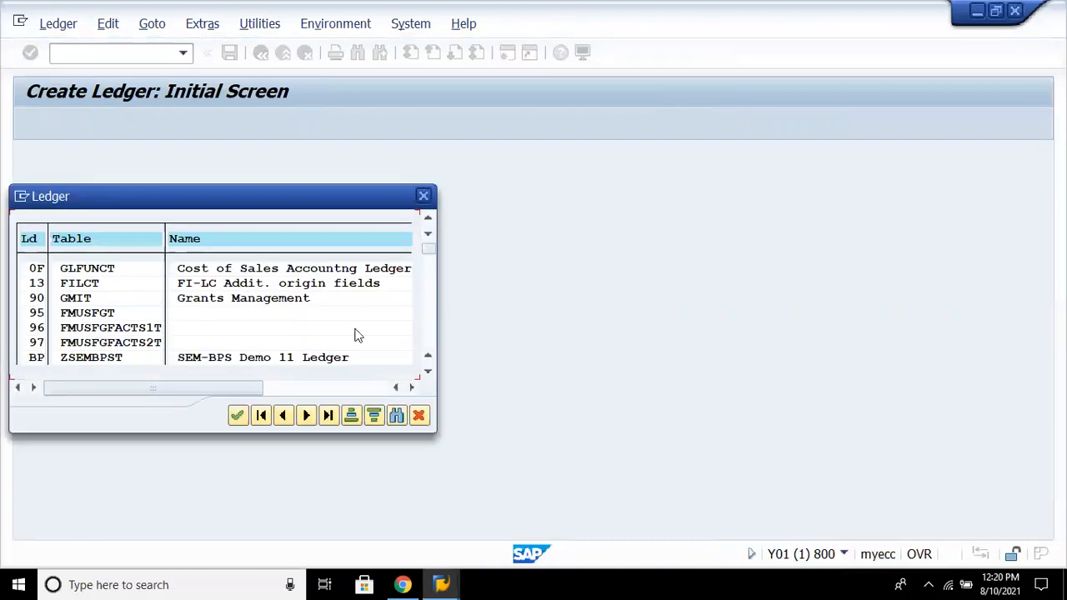
left_click(430, 318)
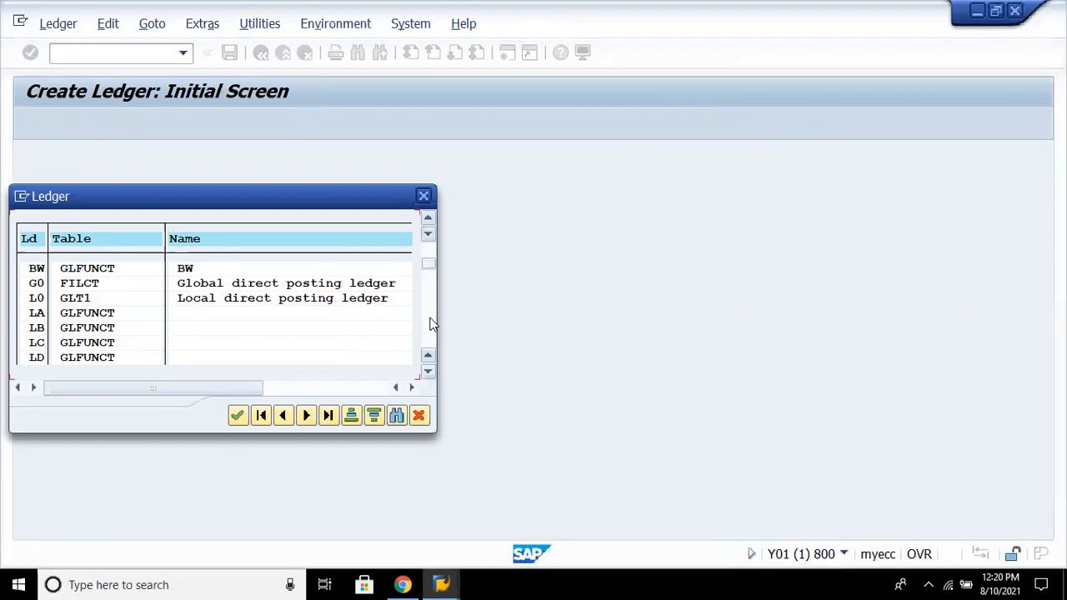
left_click(430, 325)
left_click(430, 337)
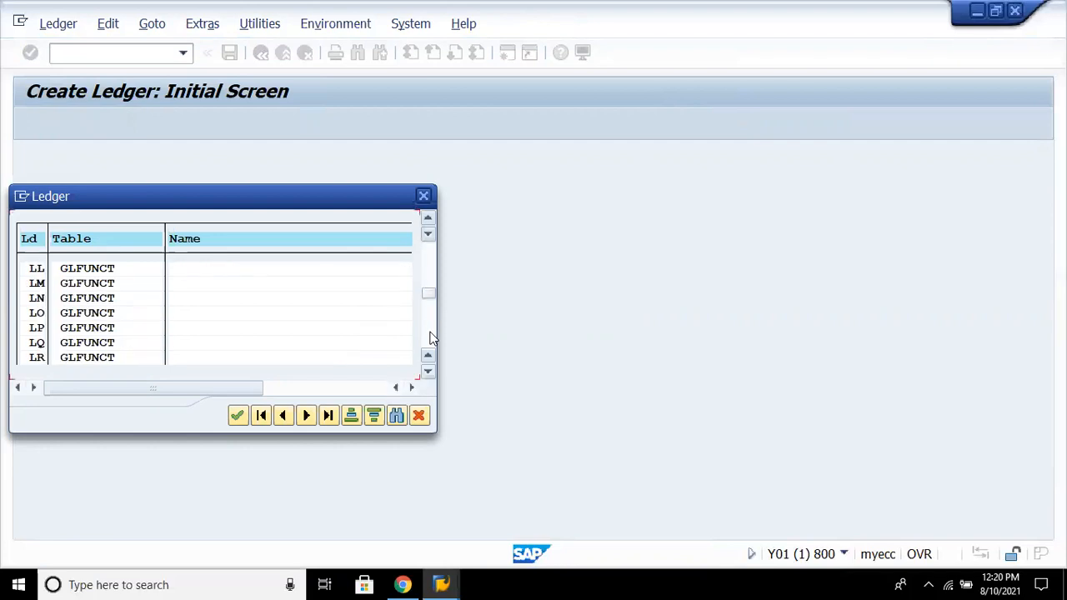
left_click(430, 336)
left_click(431, 337)
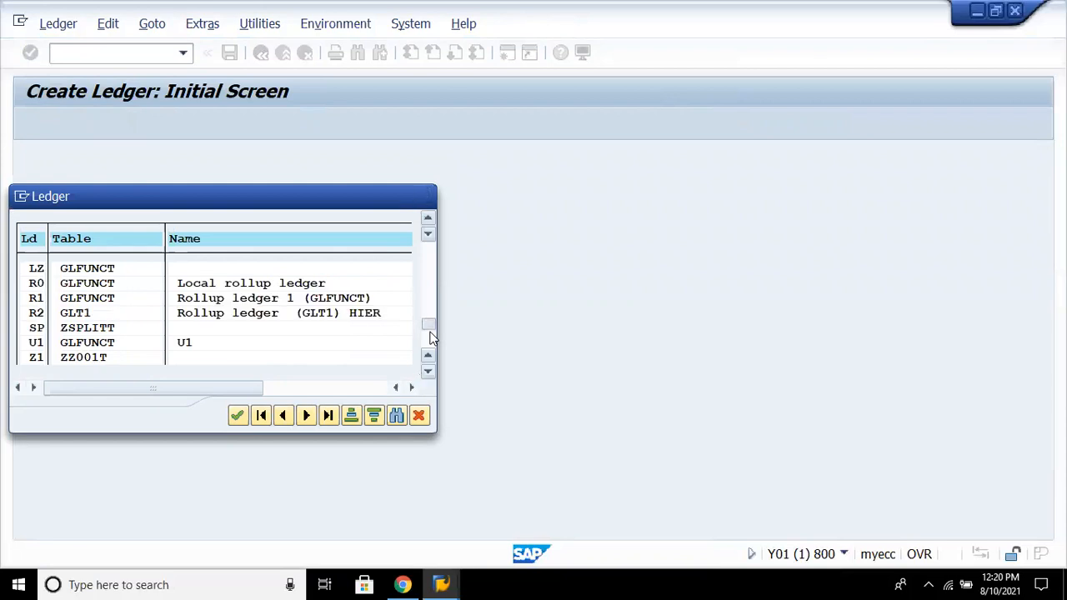
left_click(431, 285)
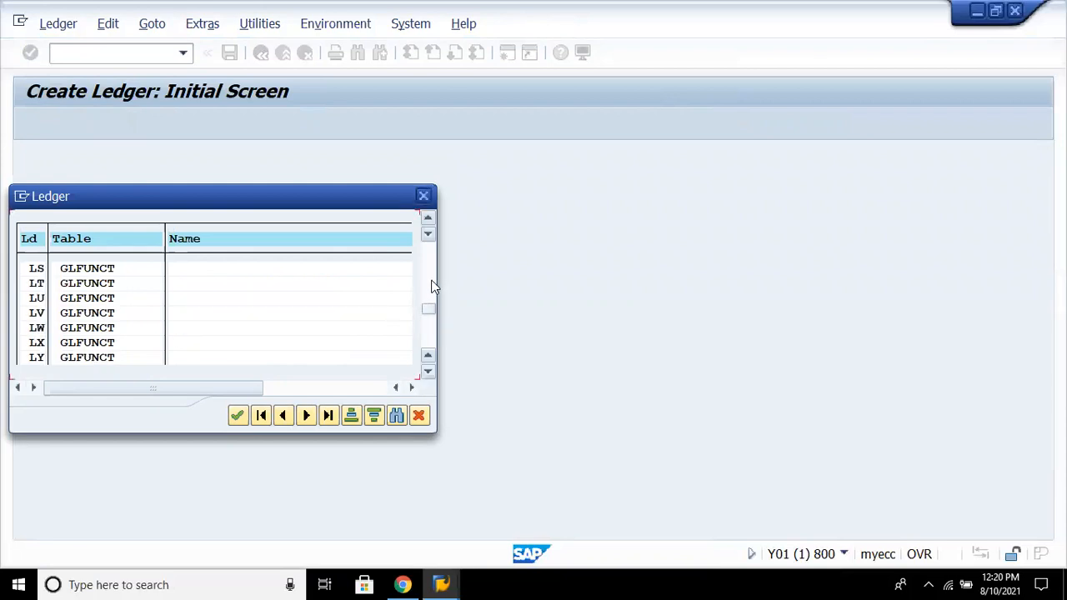
left_click(431, 285)
left_click(430, 282)
left_click(430, 262)
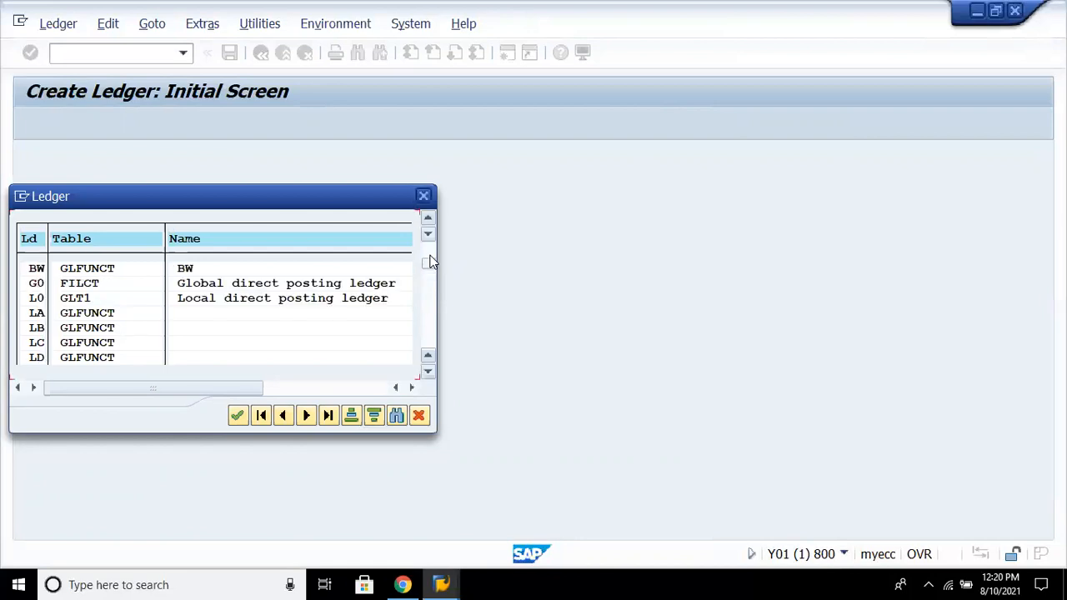
double_click(275, 302)
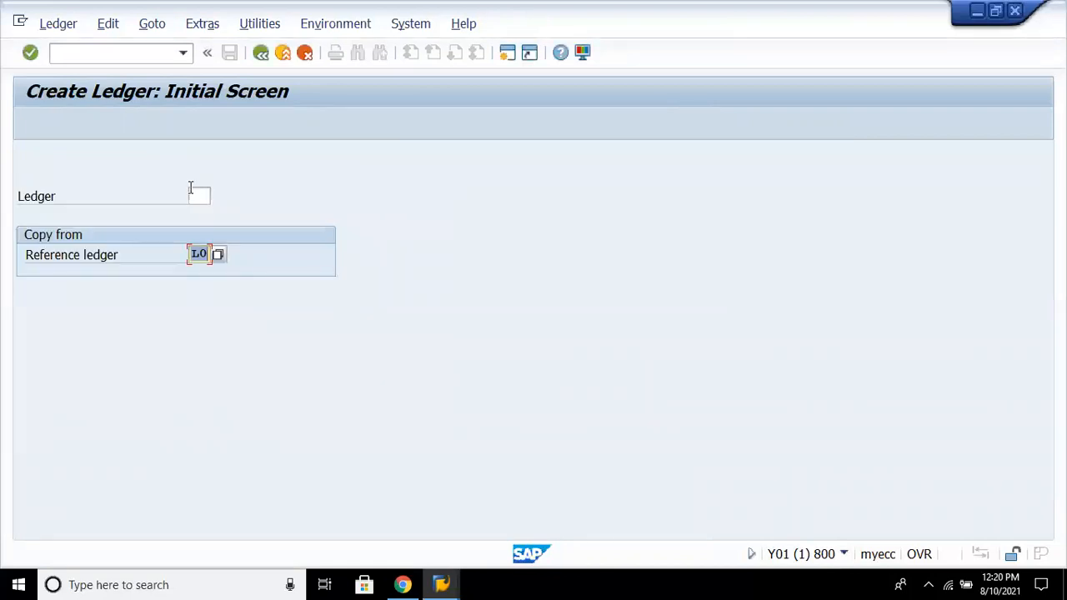
- Try NL and SL in turn as the code of the new ledger copied from L0
left_click(198, 195)
type("NL")
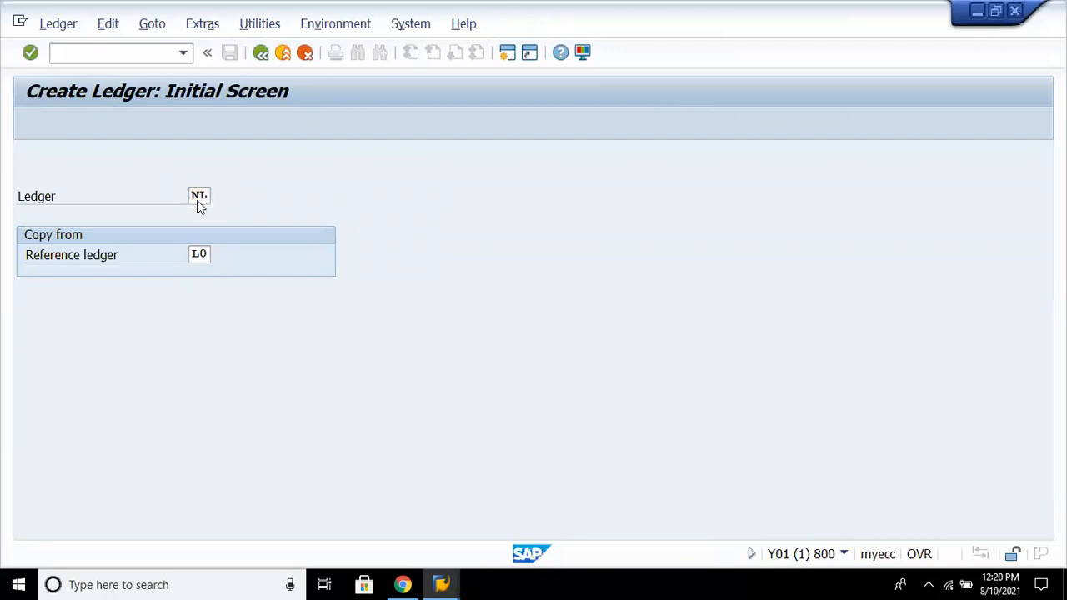
key("Return")
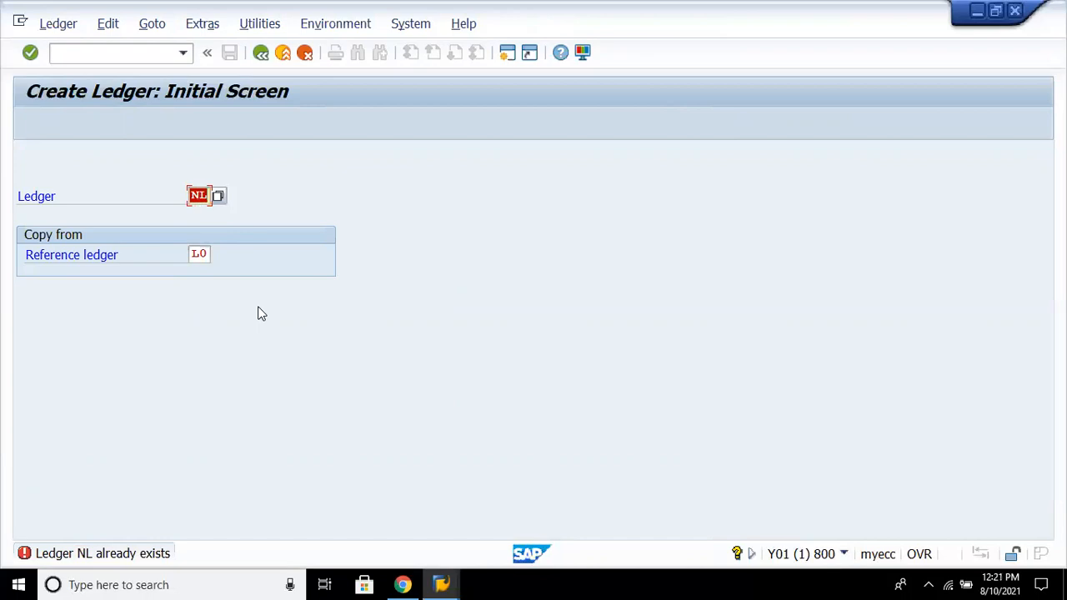
type("SL")
key("Return")
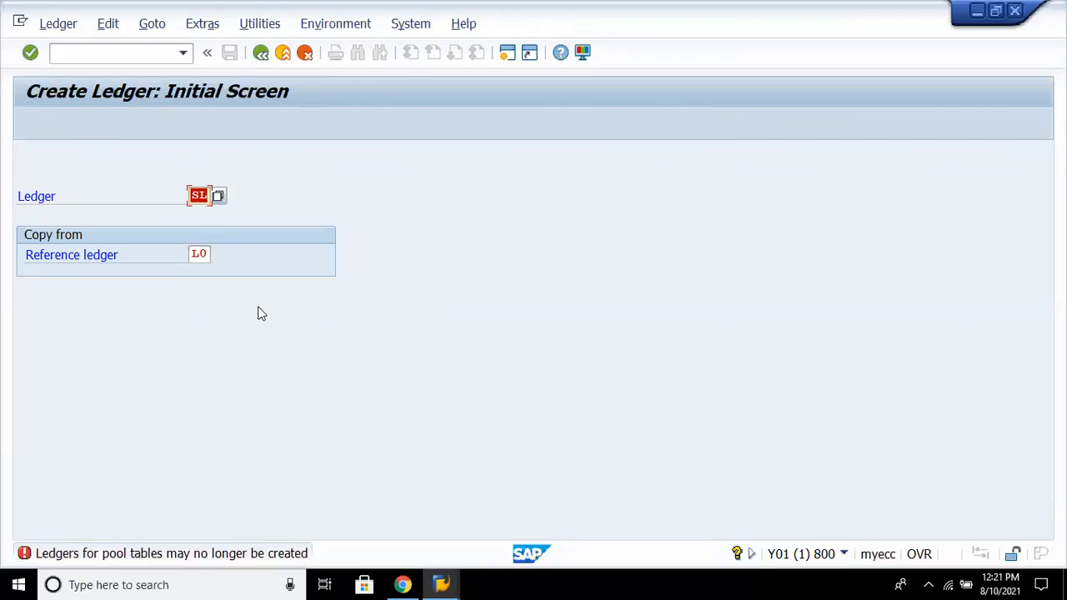
- Try 05 and SP as the new ledger code, then cancel ledger creation and return to the implementation guide
key("BackSpace")
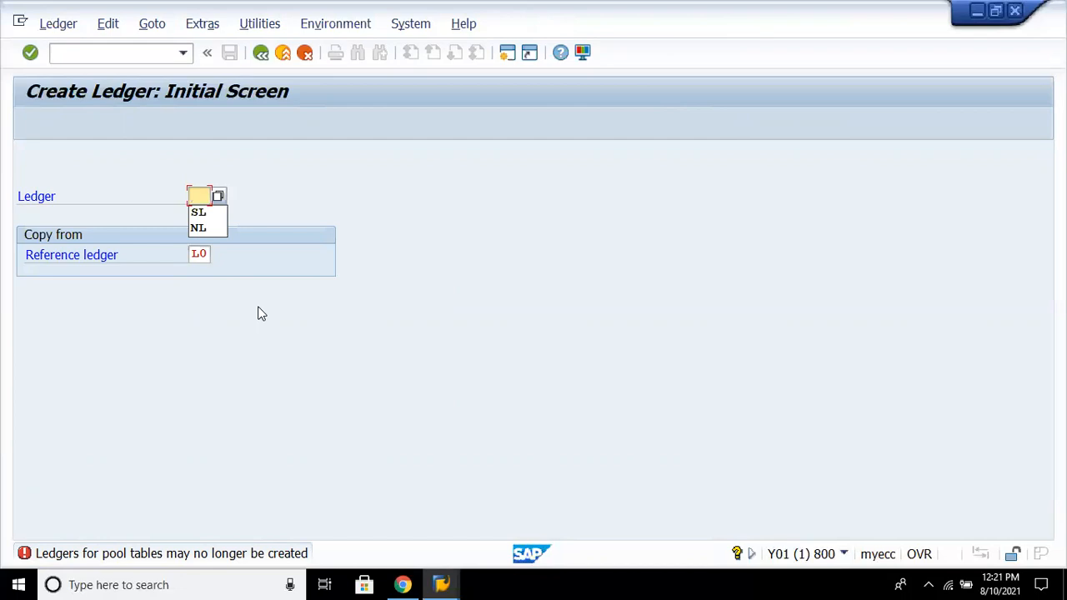
type("5")
key("Return")
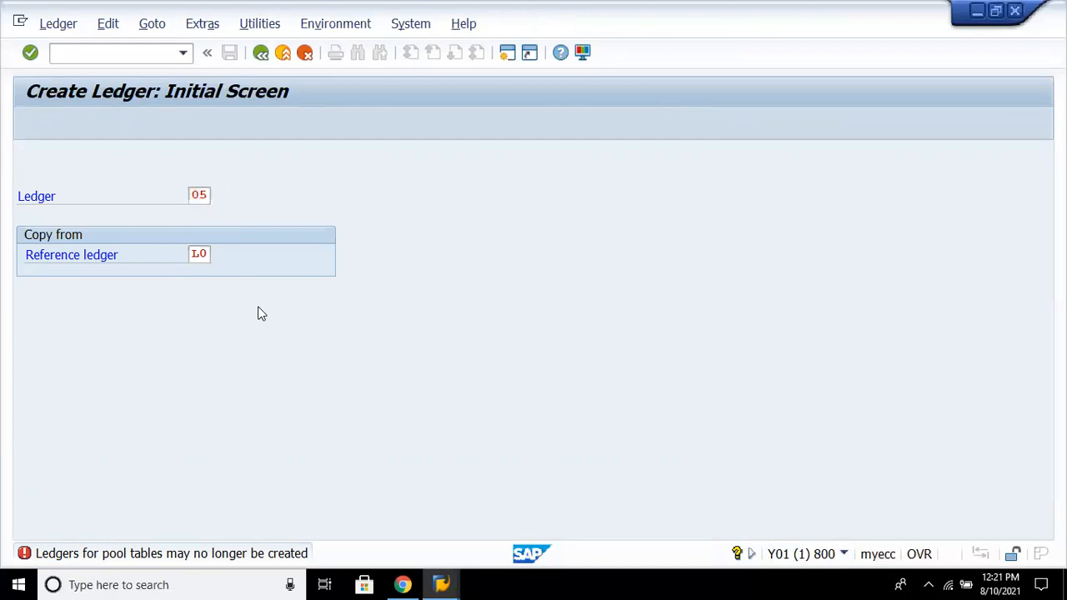
key("BackSpace")
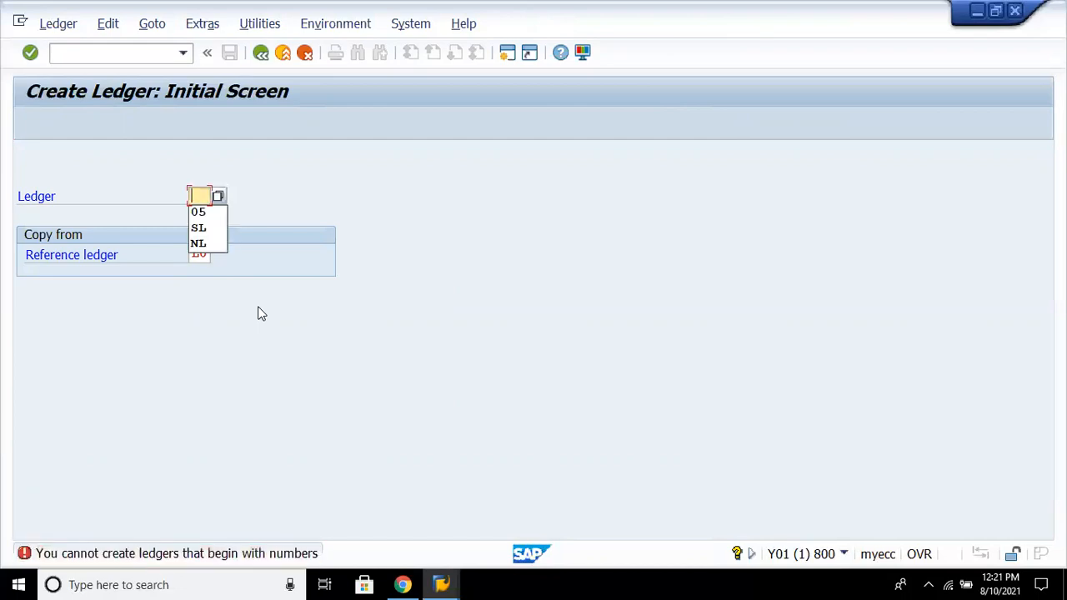
left_click(280, 342)
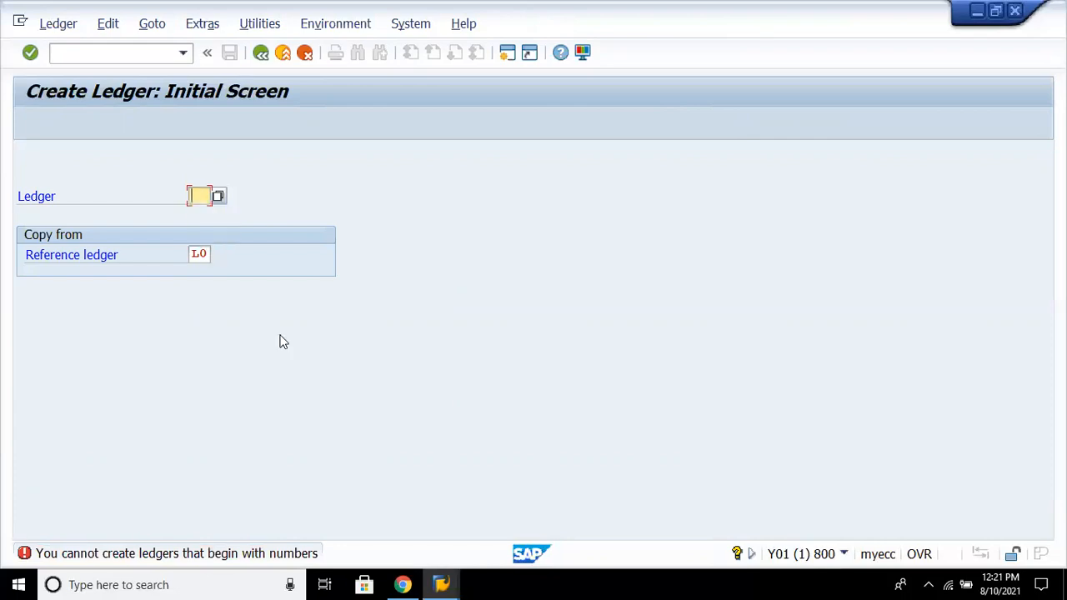
type("Sp")
key("Return")
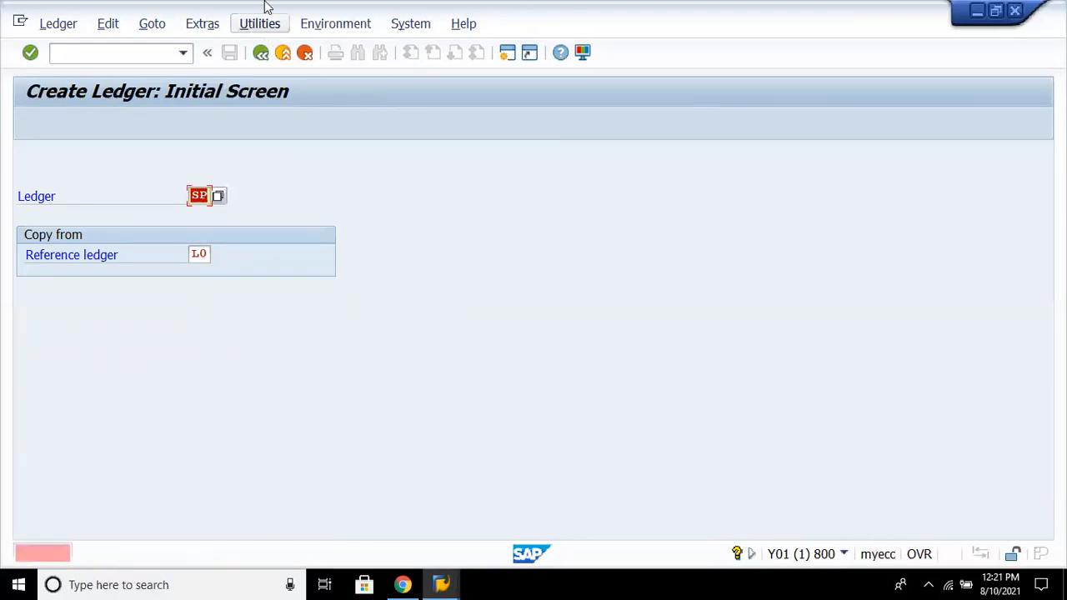
left_click(305, 53)
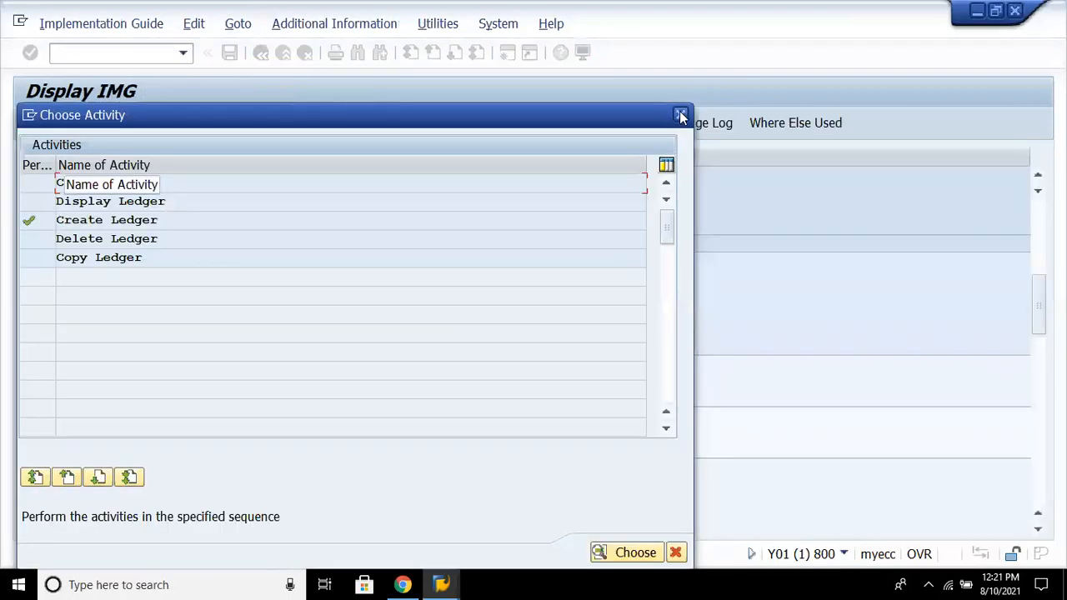
left_click(679, 117)
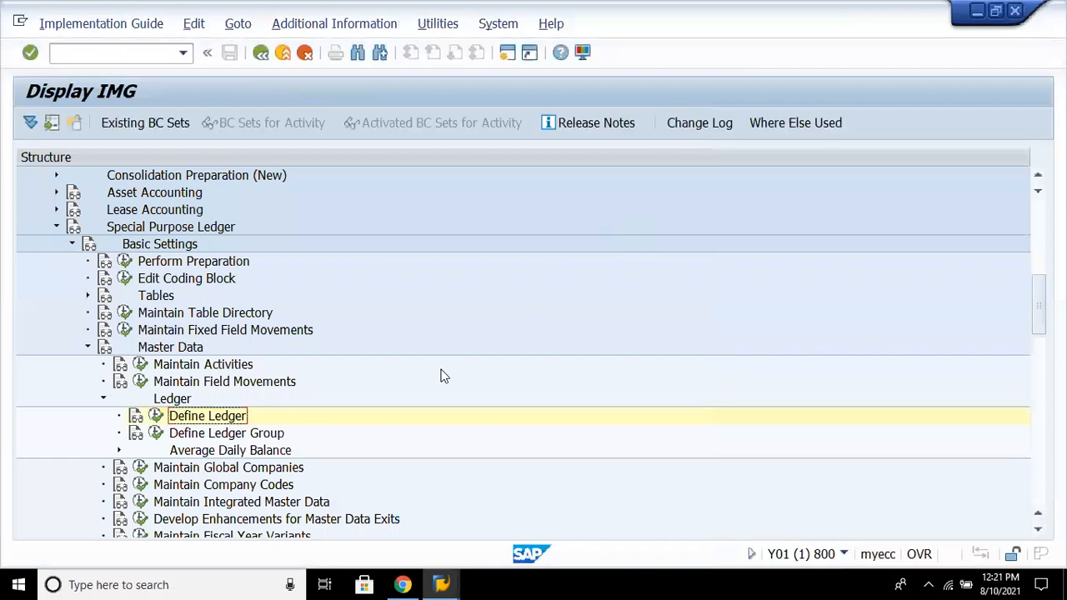
- Expand the Average Daily Balance node under Ledger and go through the activities it contains
key("Down")
key("Down")
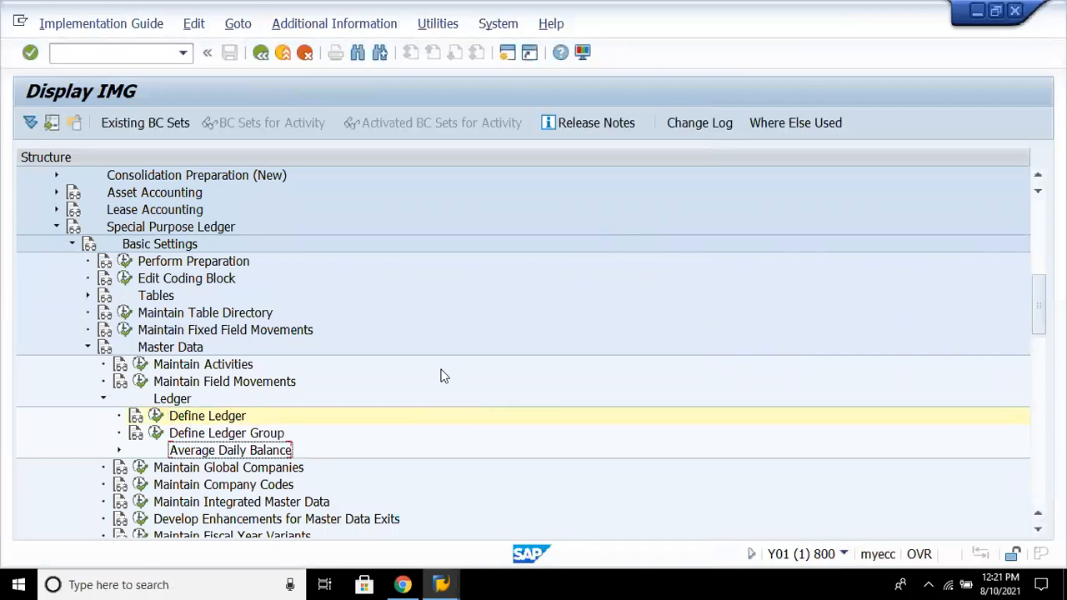
key("Right")
key("Down")
key("Down")
key("Down")
key("Down")
key("Down")
key("Down")
key("Down")
key("Down")
key("Down")
key("Down")
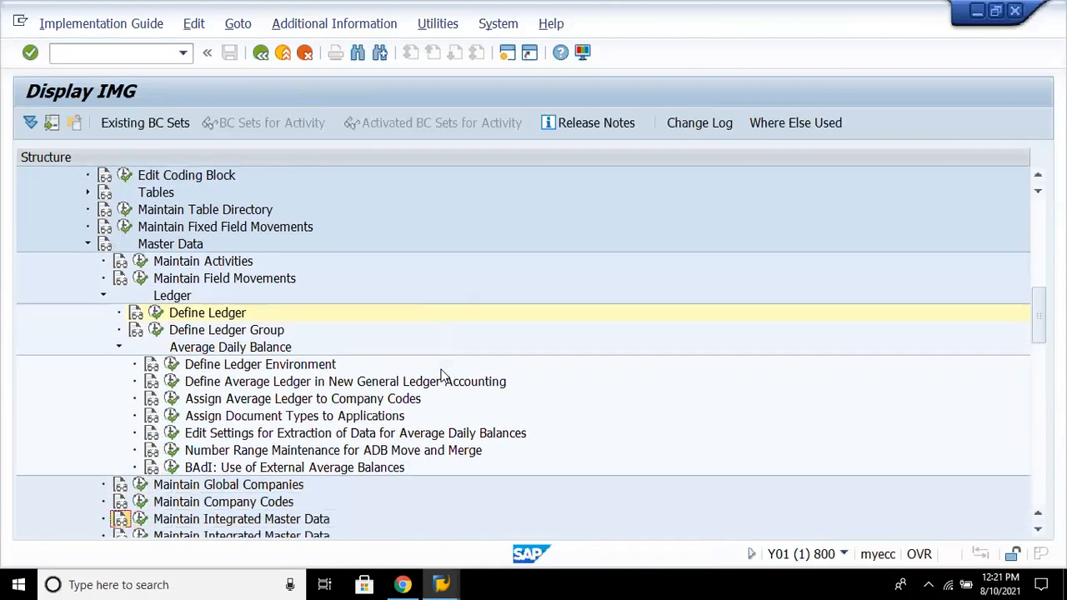
- Read the documentation of Define Ledger Environment for its use and ledger types, and close it
key("Down")
key("Up")
key("Up")
key("Up")
key("Up")
key("Up")
key("Up")
key("Up")
key("Up")
key("Up")
key("Up")
key("Right")
key("Left")
key("Up")
key("Down")
key("Return")
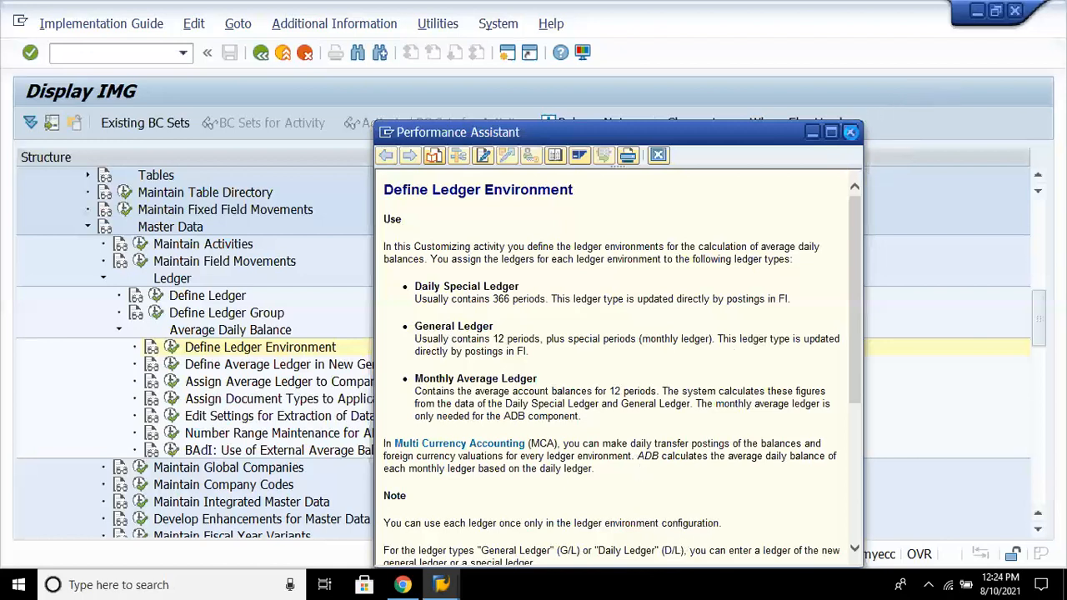
left_click(850, 131)
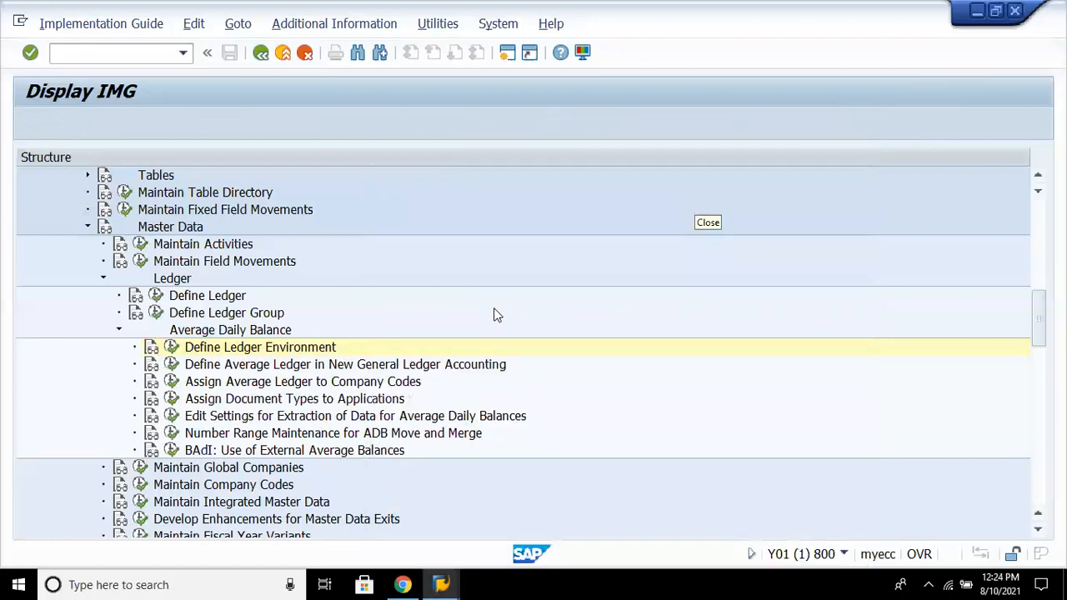
- Execute Define Ledger Environment, start new entries, and request the possible values for the first ledger environment
left_click(172, 349)
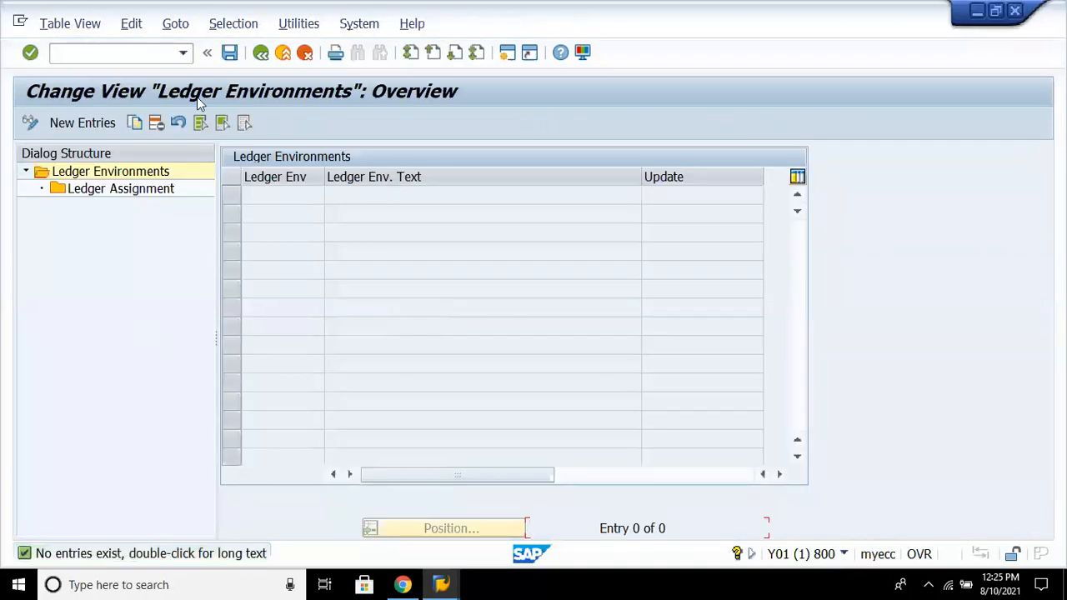
left_click(107, 124)
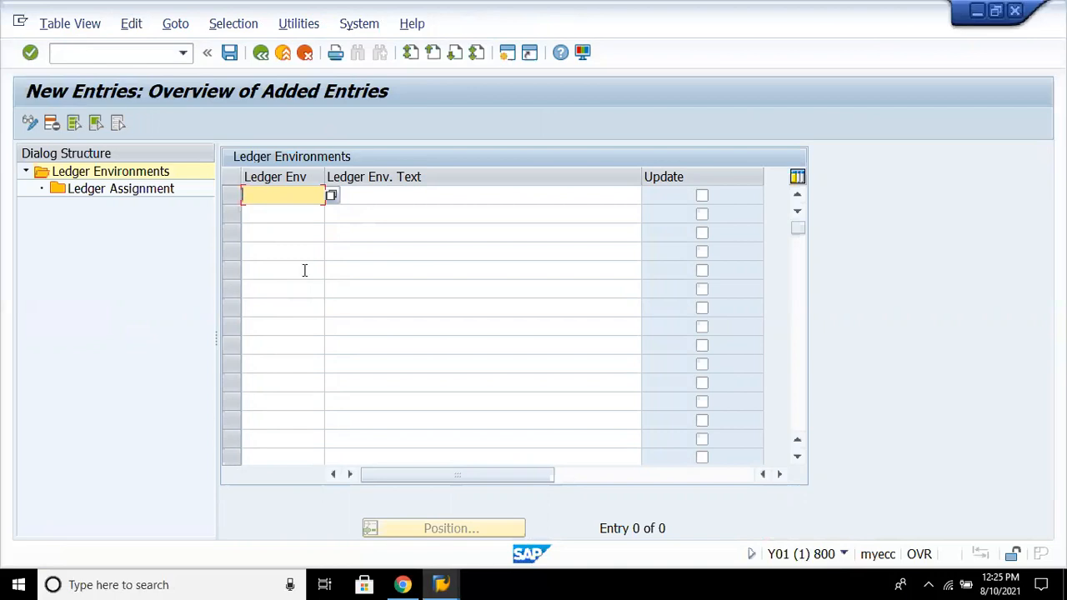
left_click(336, 196)
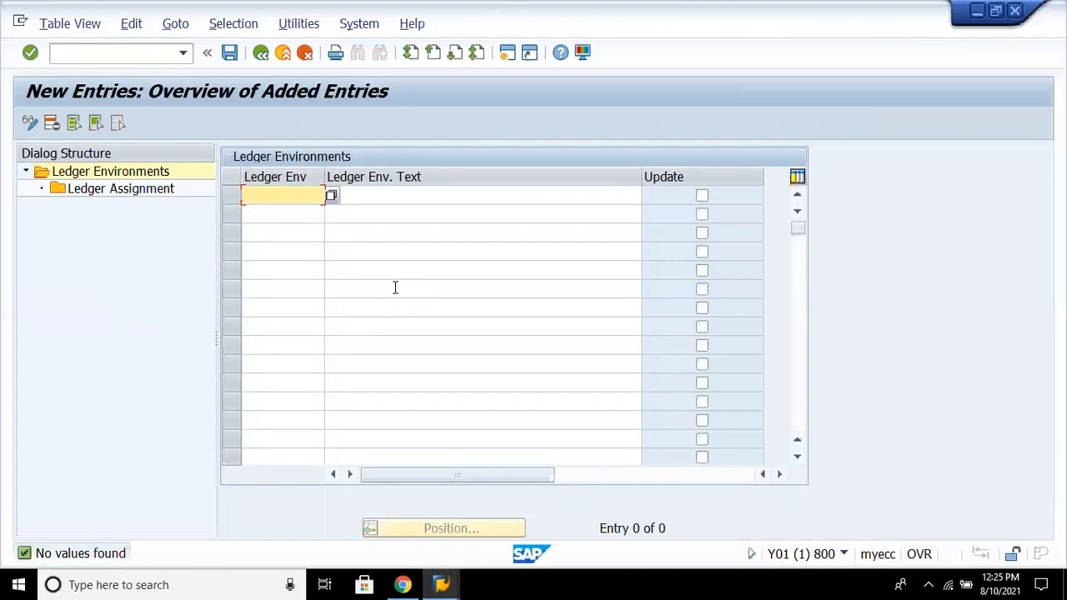
- Enter ledger environment 01 with the text "Daily ledger" in the first row of the new entries
type("01")
left_click(370, 200)
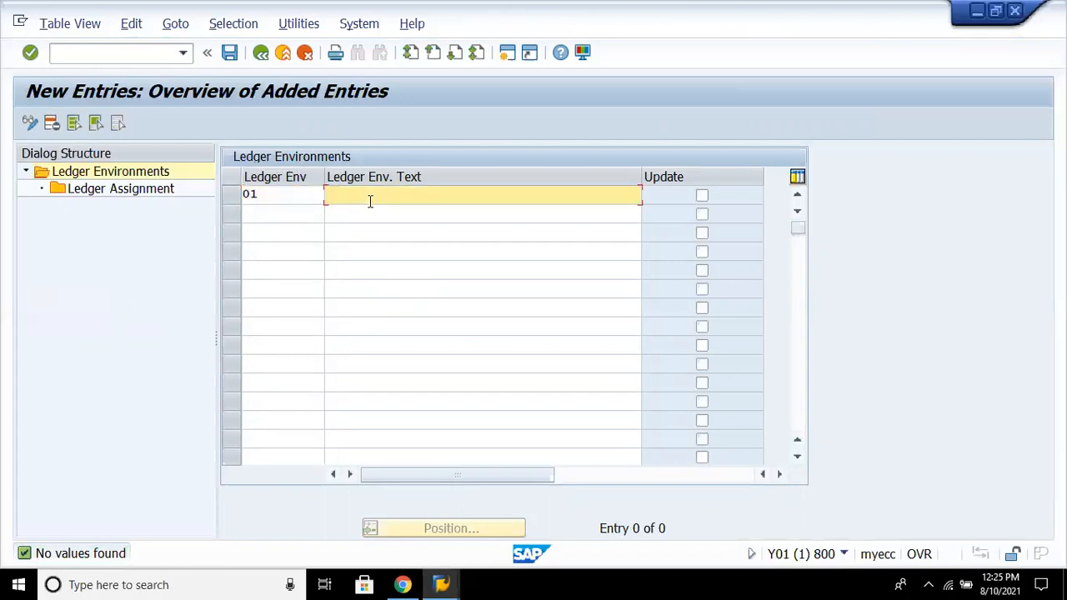
type("Daily ledger")
- Add ledger environment 02 with the text "special ledger" in the second row
left_click(297, 214)
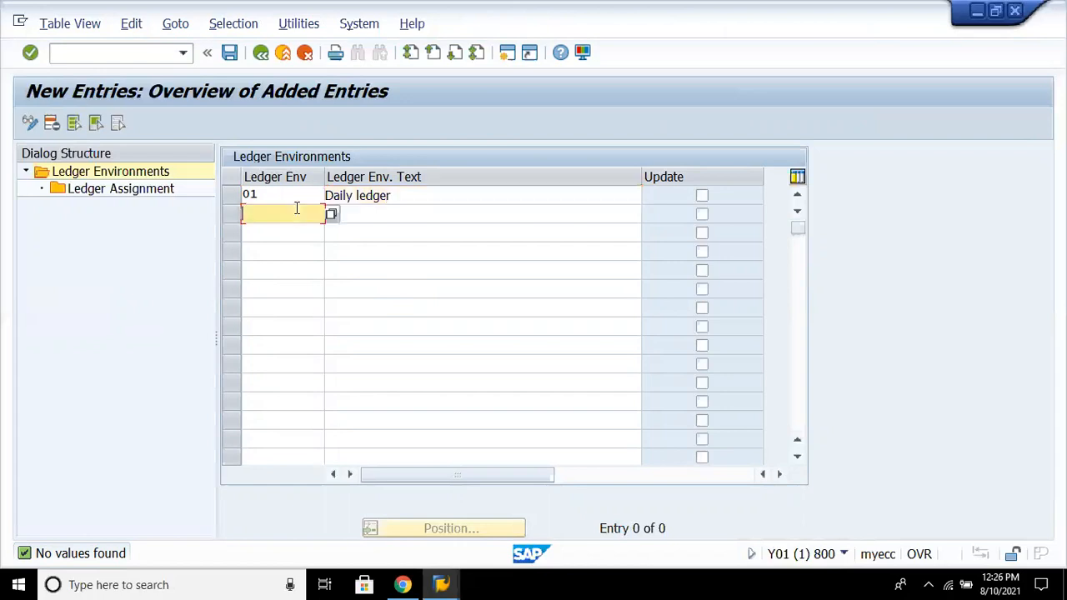
type("02")
key("Tab")
type("mon")
key("BackSpace")
key("BackSpace")
key("BackSpace")
type("spec")
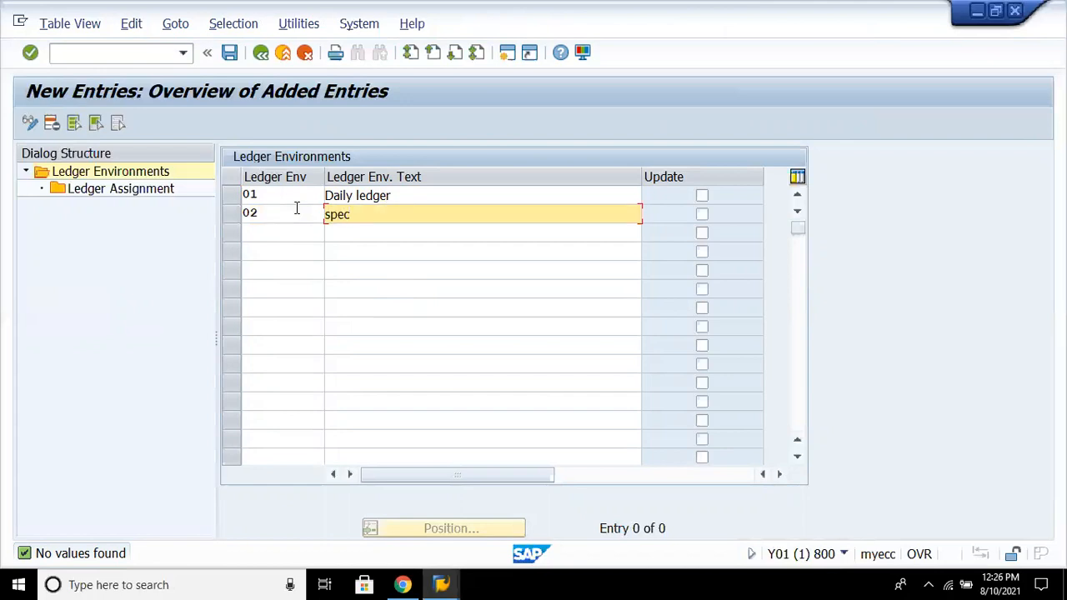
type("ial ledger")
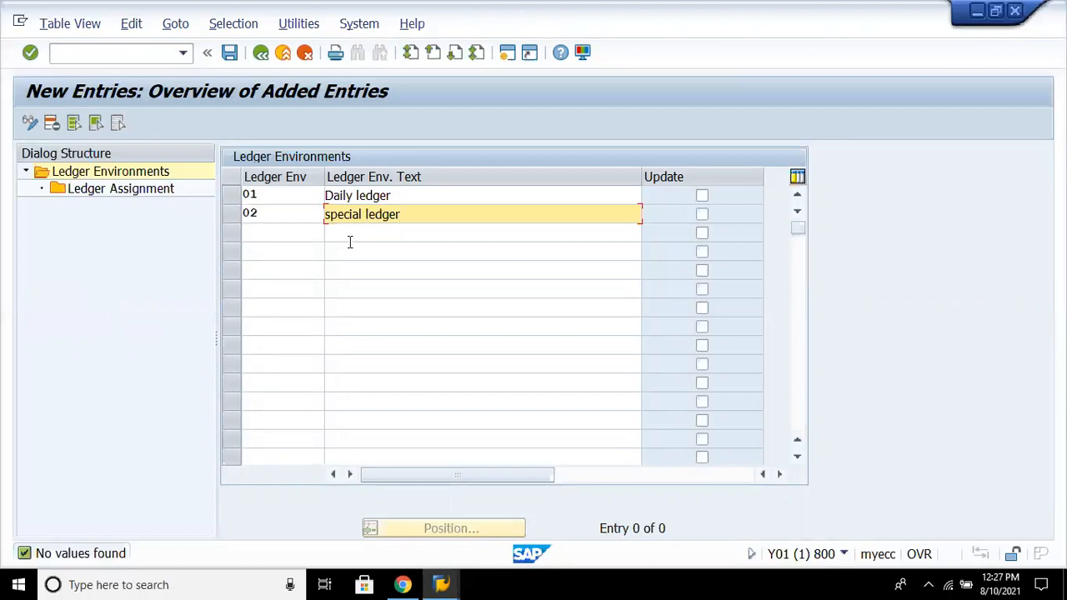
- Add ledger environment 03 with the text "monthly ledger" in the third row and try to save the entries
left_click(301, 232)
type("03")
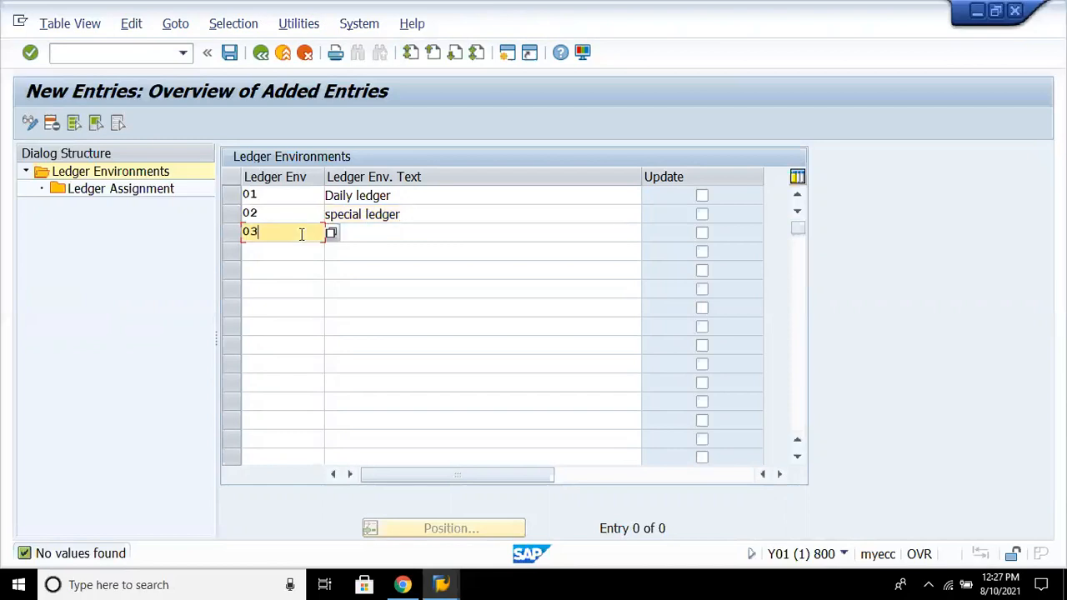
key("Tab")
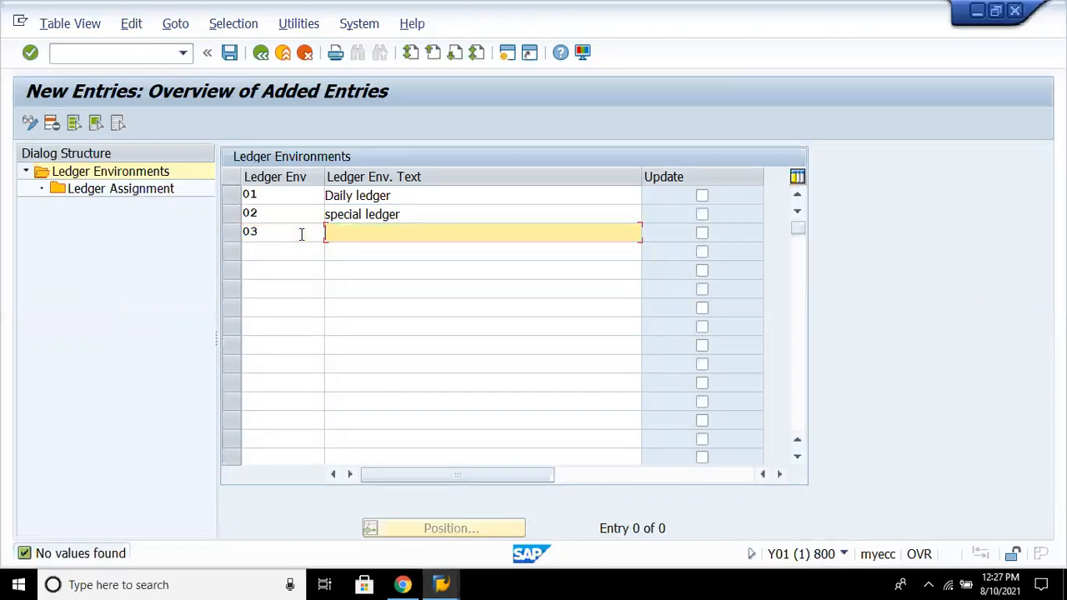
type("monthly ledger")
key("Return")
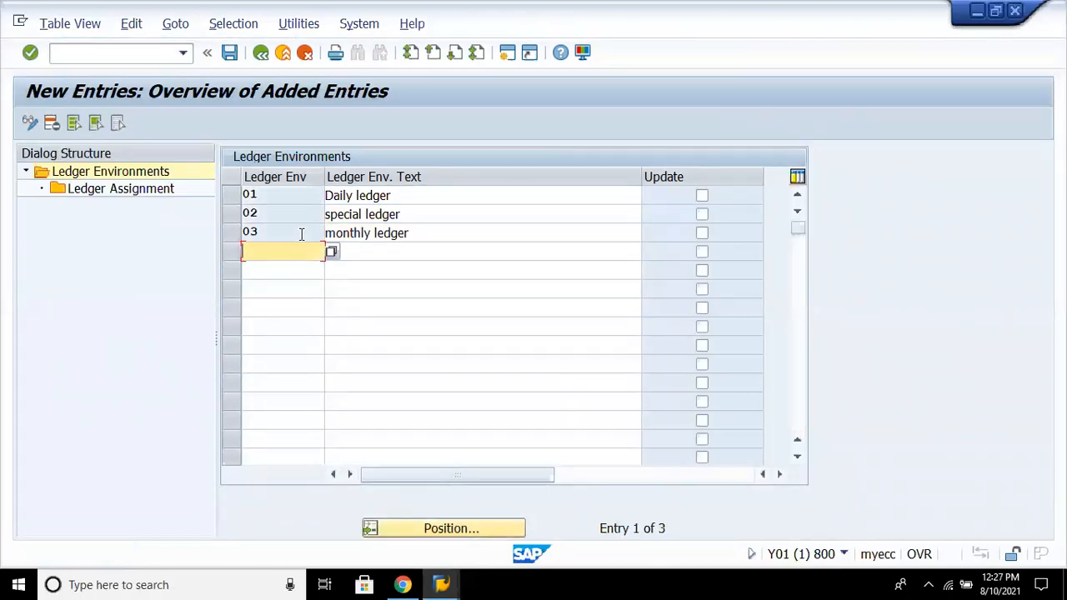
left_click(231, 55)
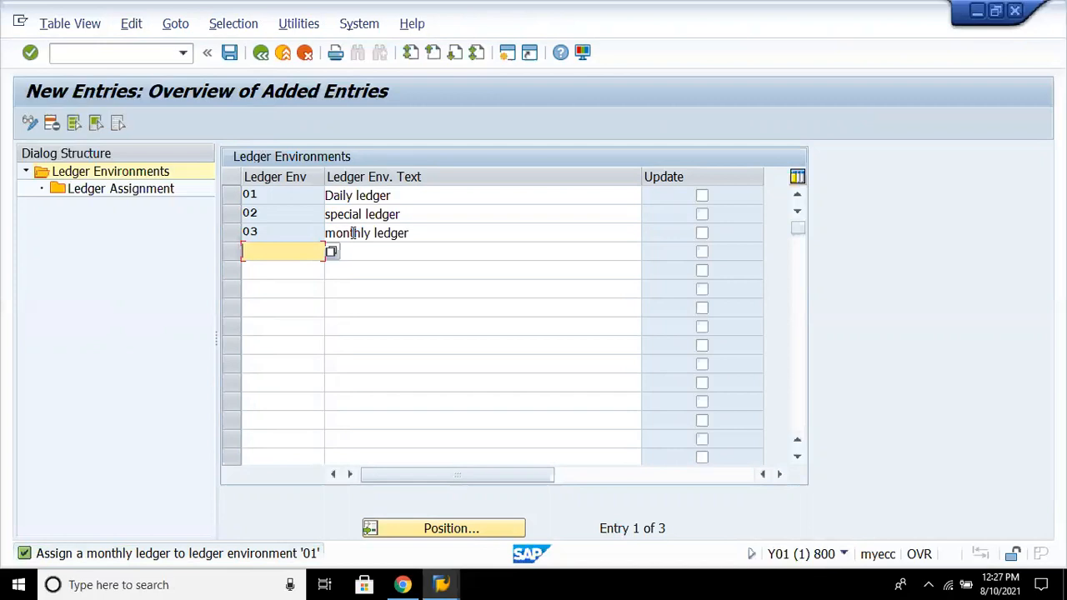
- For ledger environment 01, add a ledger assignment of type General Ledger with ledger 0L
left_click(232, 195)
left_click(141, 192)
double_click(142, 192)
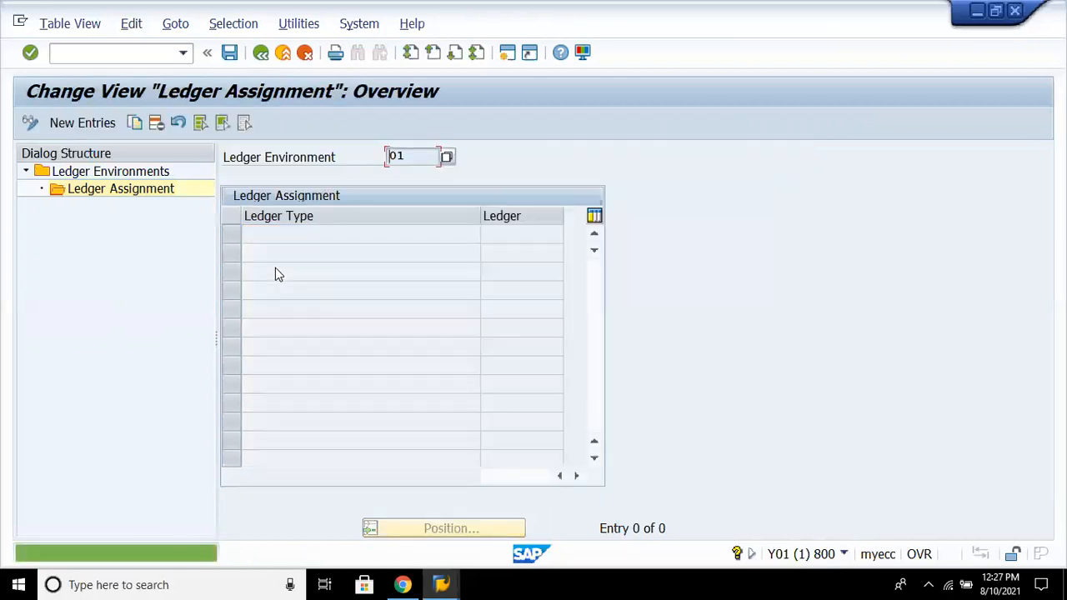
key("F5")
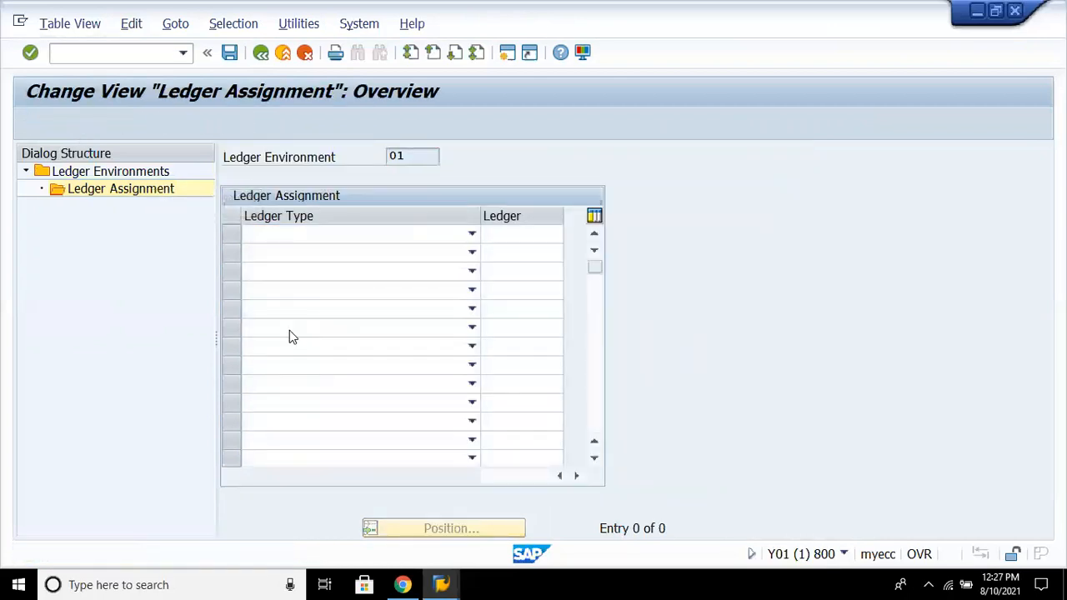
left_click(470, 236)
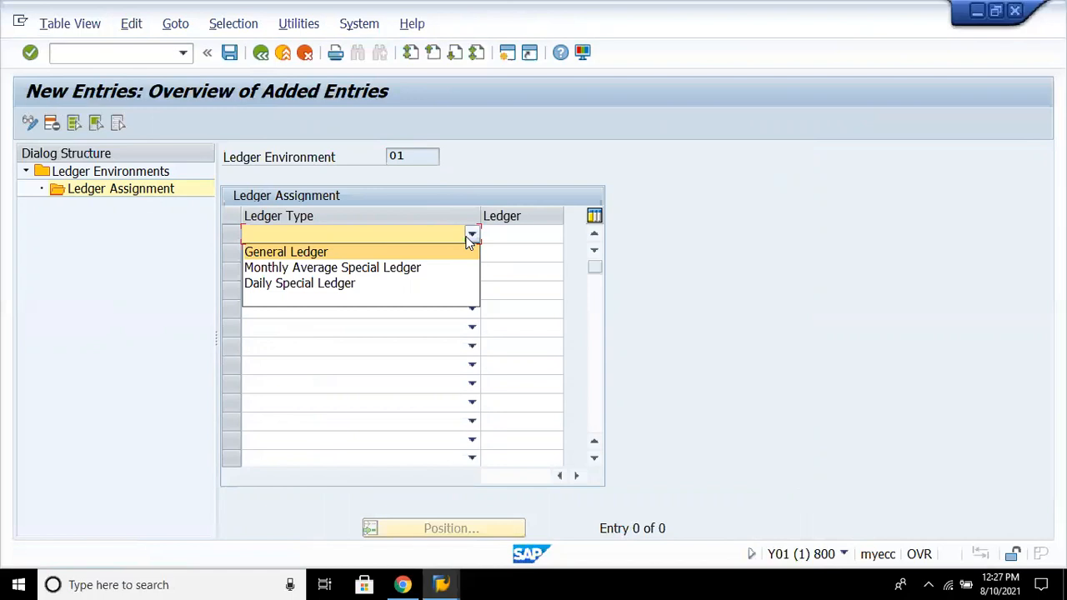
left_click(354, 253)
left_click(522, 236)
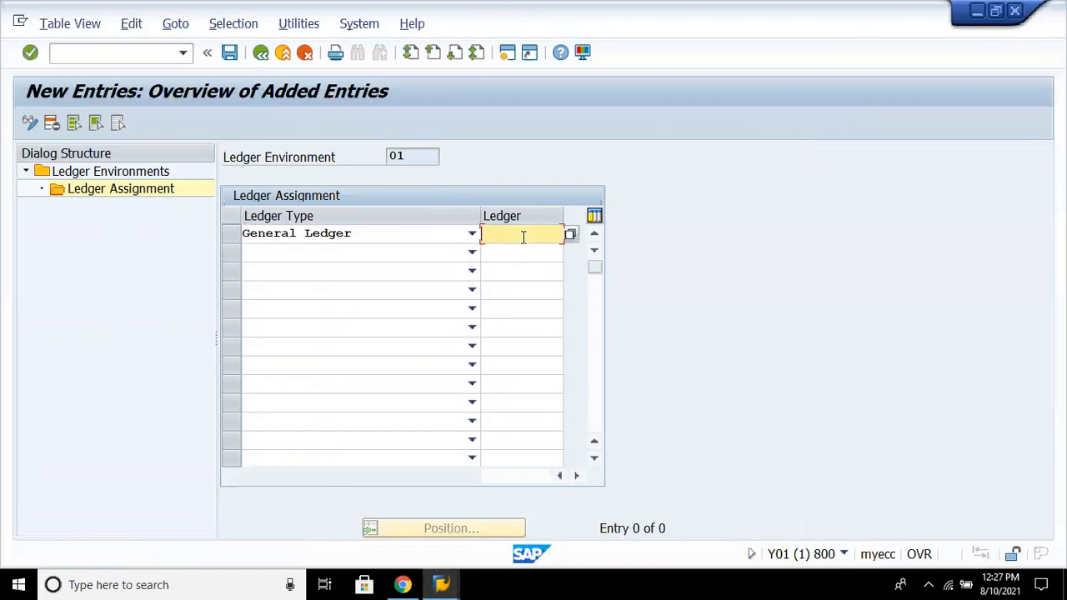
left_click(570, 235)
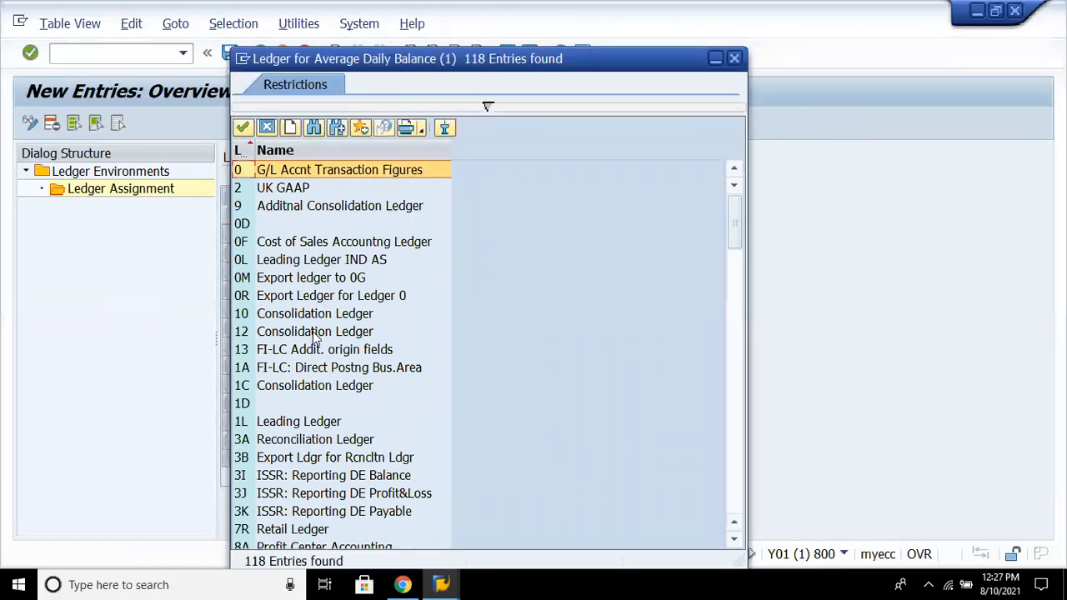
double_click(344, 259)
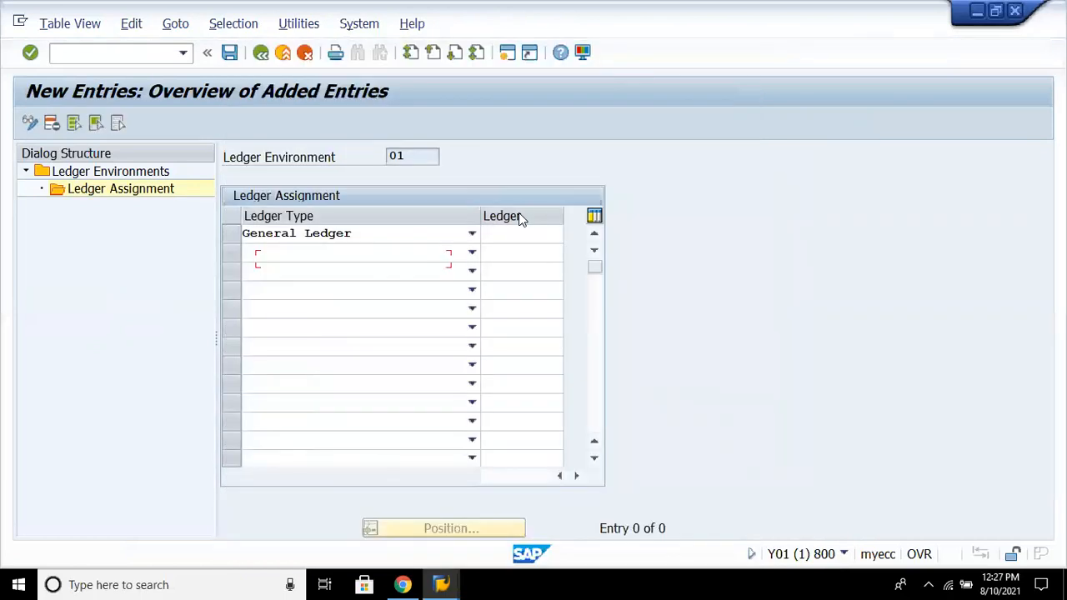
key("Return")
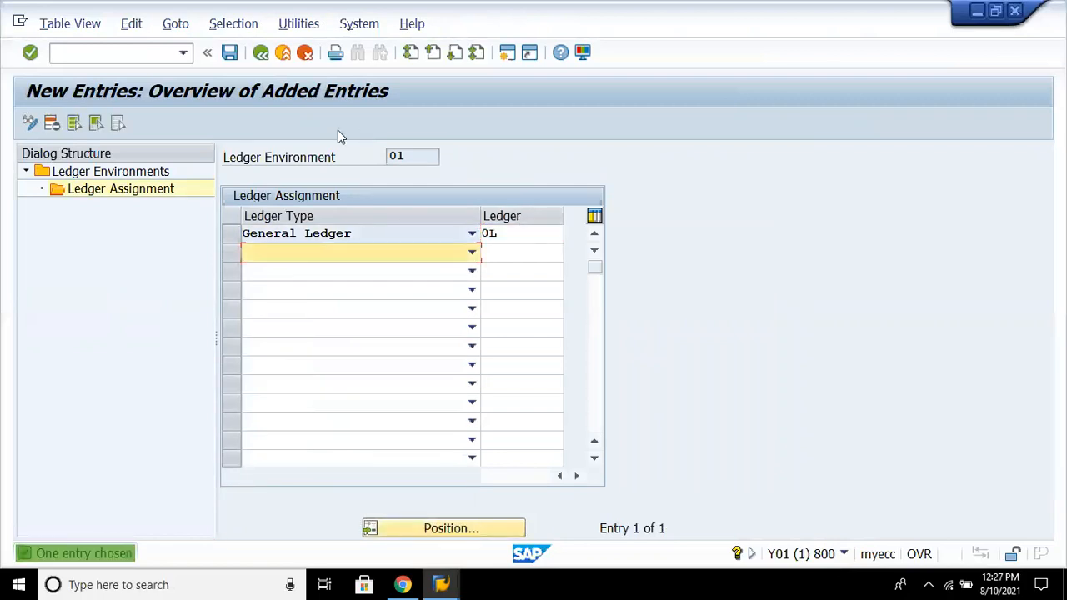
- Save the ledger assignment under the proposed "Brand New" customizing request and return to the list of ledger environments
left_click(229, 54)
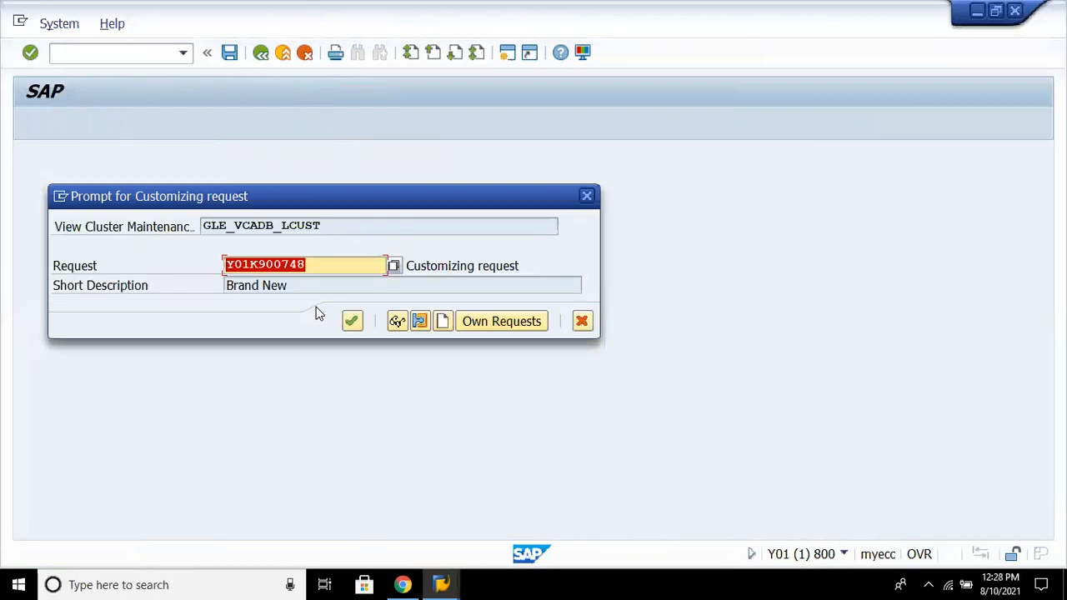
left_click(352, 325)
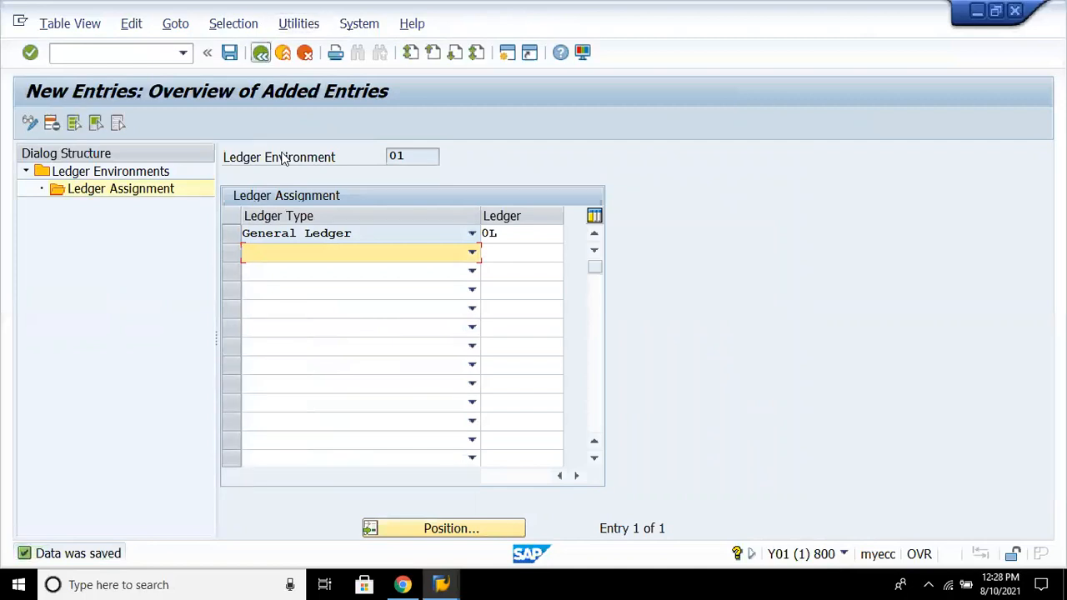
key("F3")
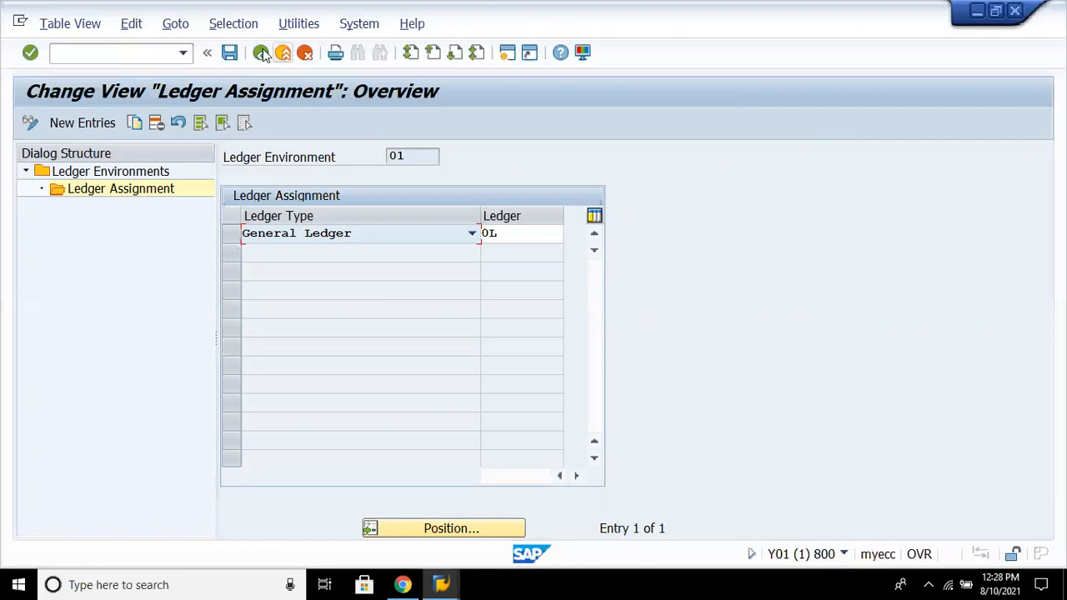
key("F3")
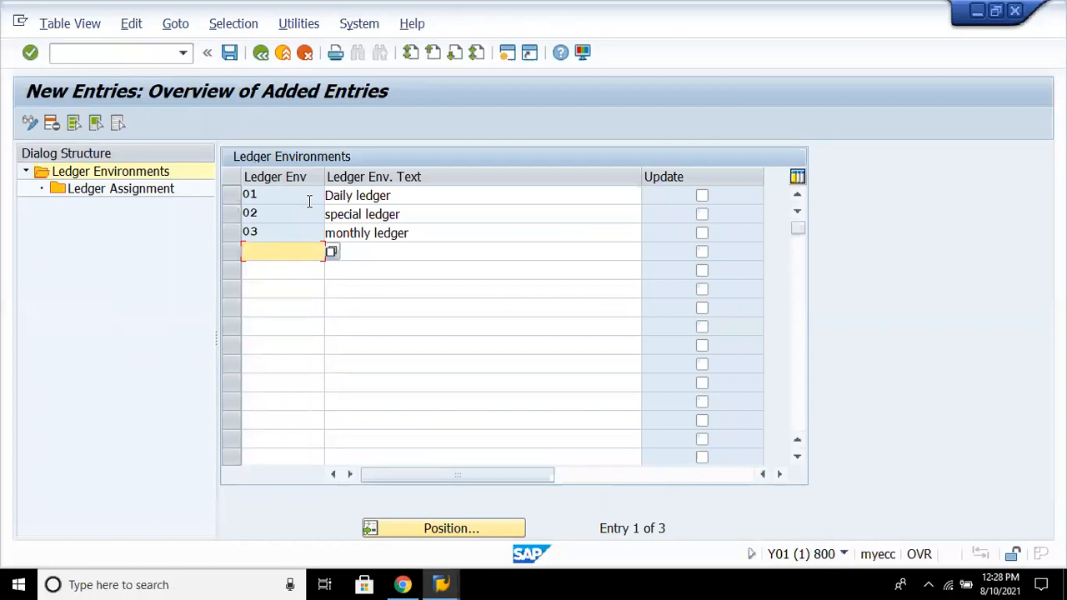
- For ledger environment 02, add a ledger assignment of type Monthly Average Special Ledger with ledger 0L
left_click(230, 214)
double_click(114, 189)
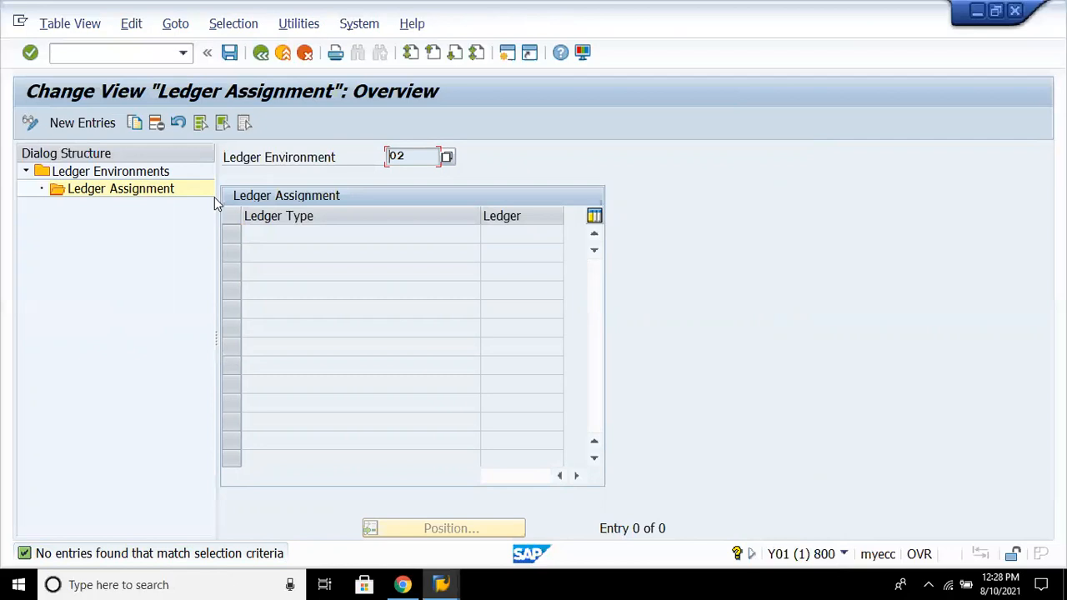
left_click(107, 125)
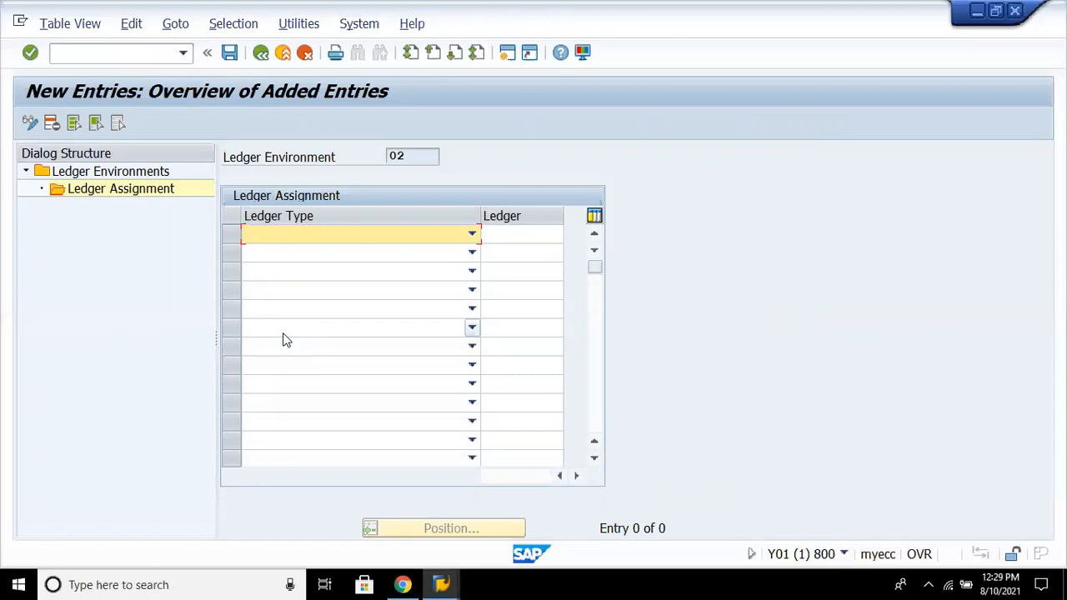
left_click(282, 235)
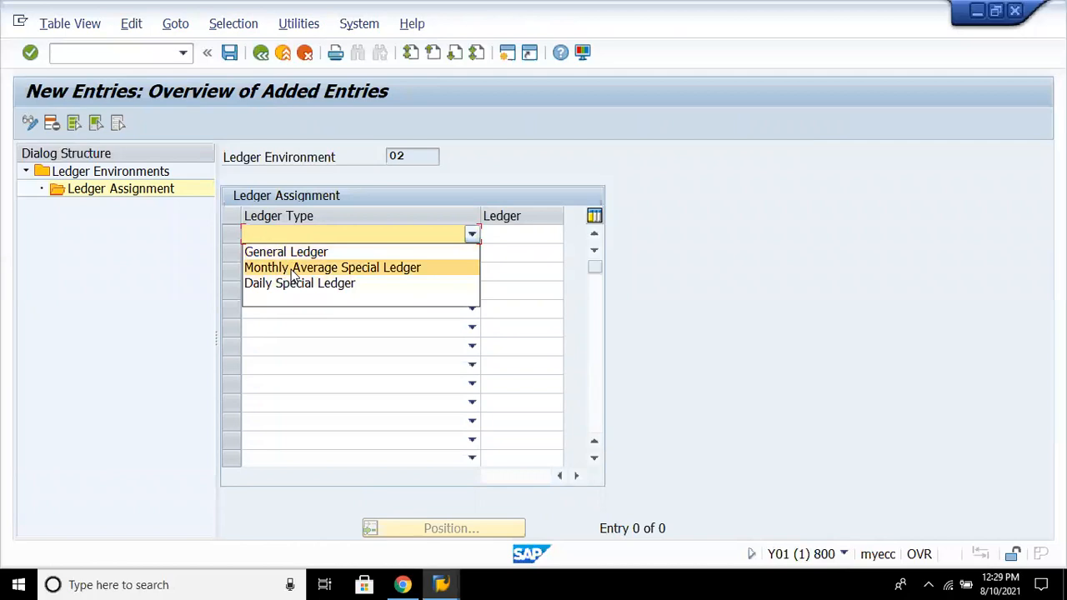
left_click(290, 267)
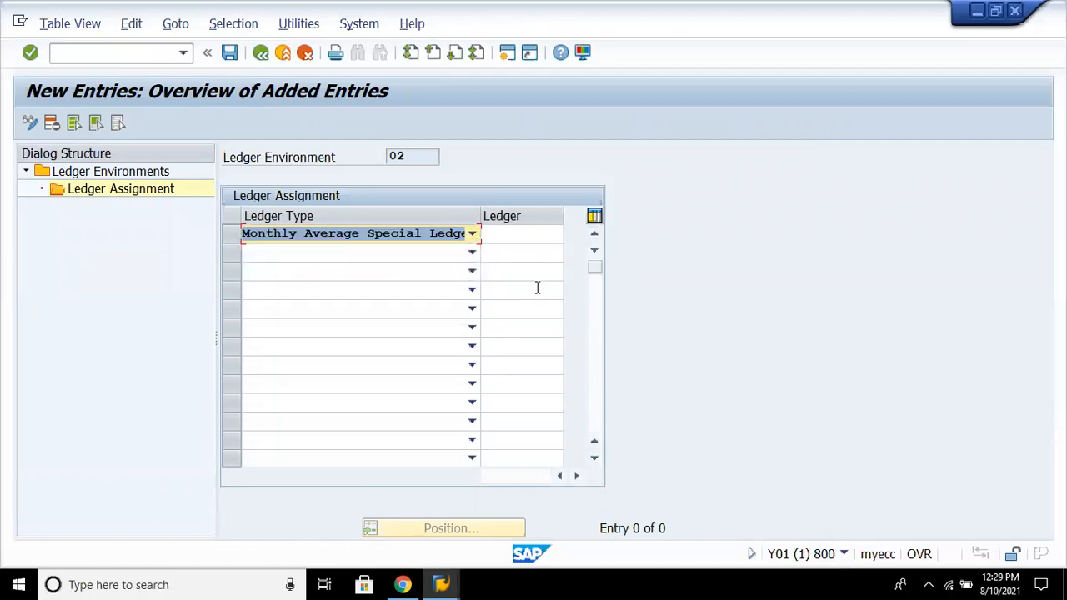
left_click(506, 230)
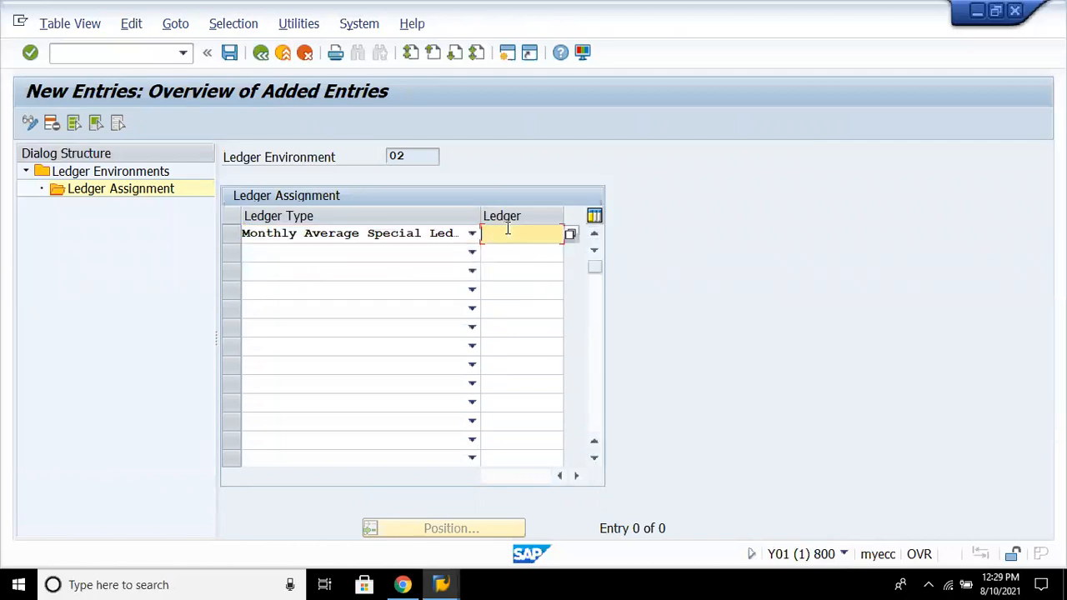
left_click(570, 233)
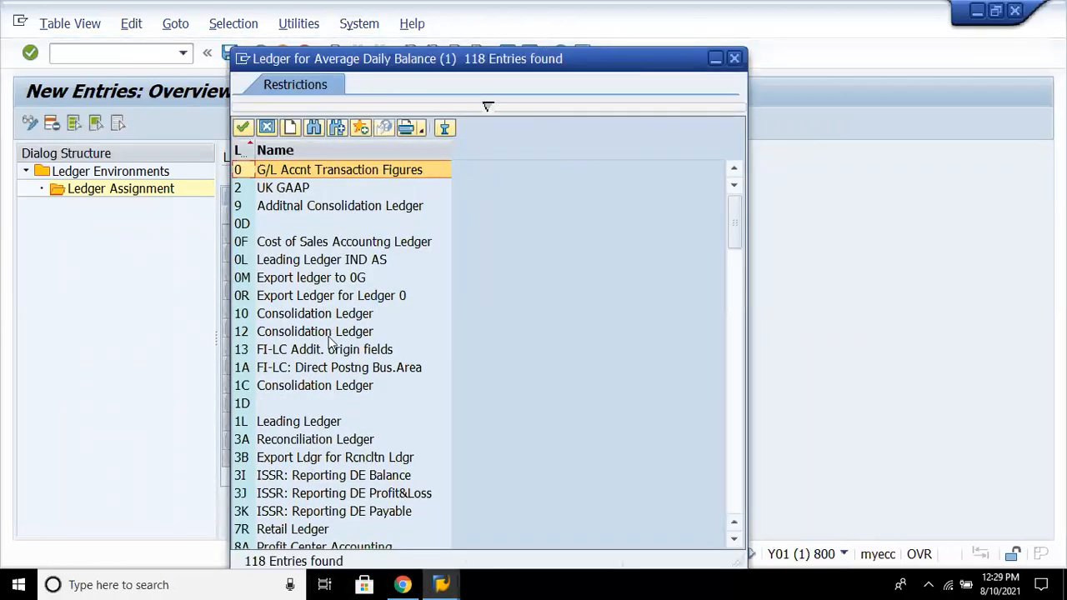
double_click(333, 266)
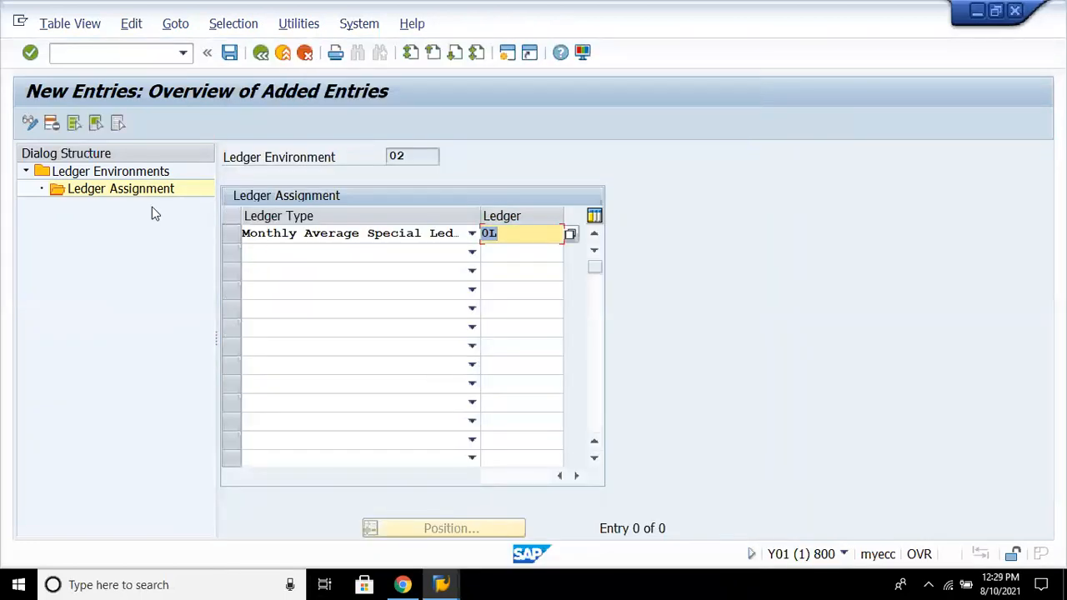
- Try to save the assignment of ledger environment 02, and go back to the list of ledger environments
left_click(229, 55)
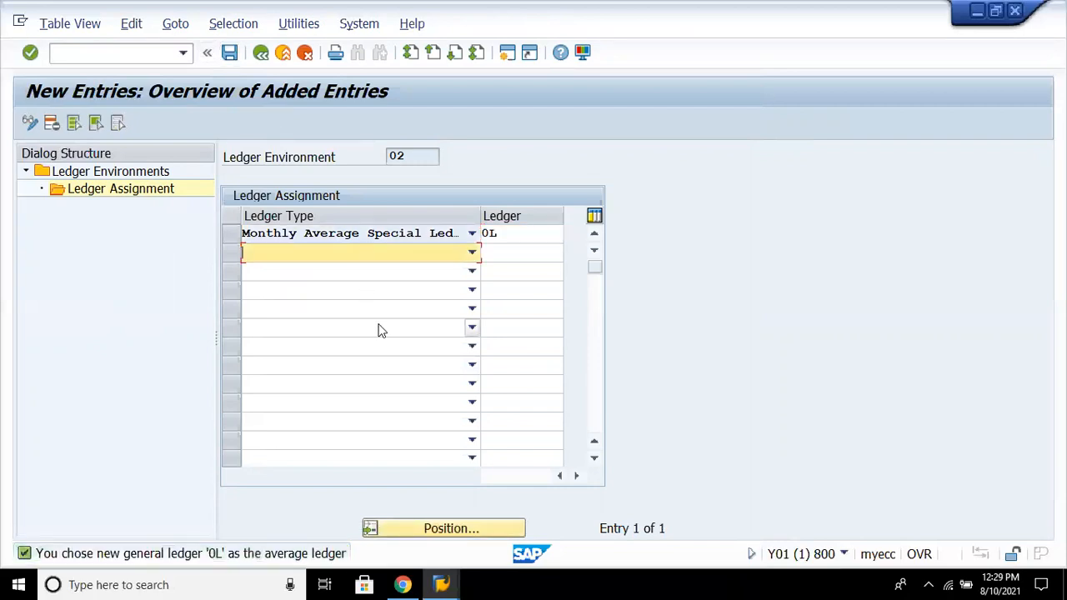
left_click(260, 53)
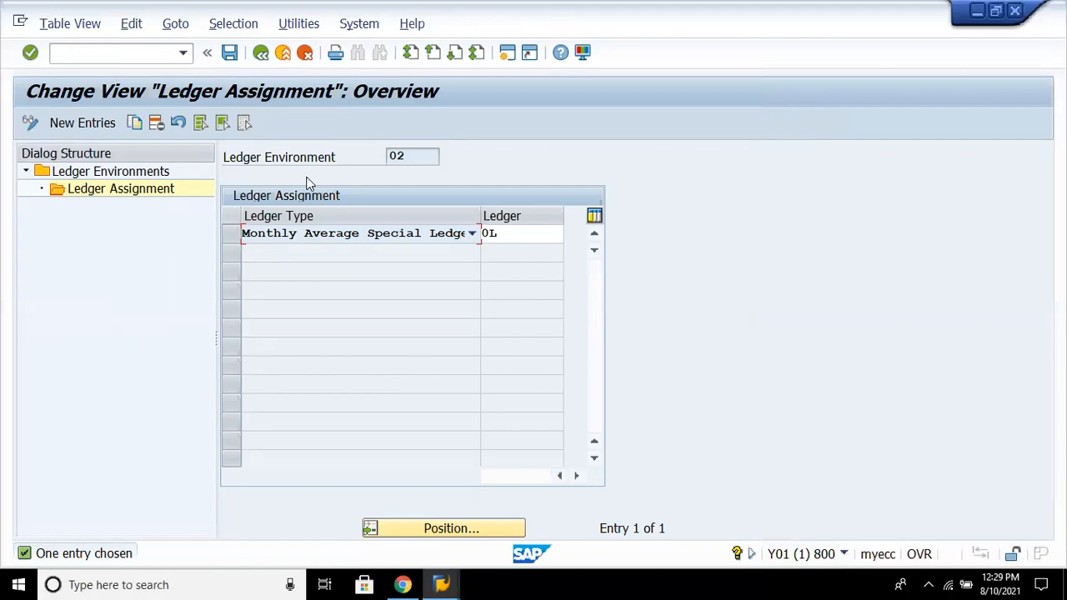
left_click(261, 56)
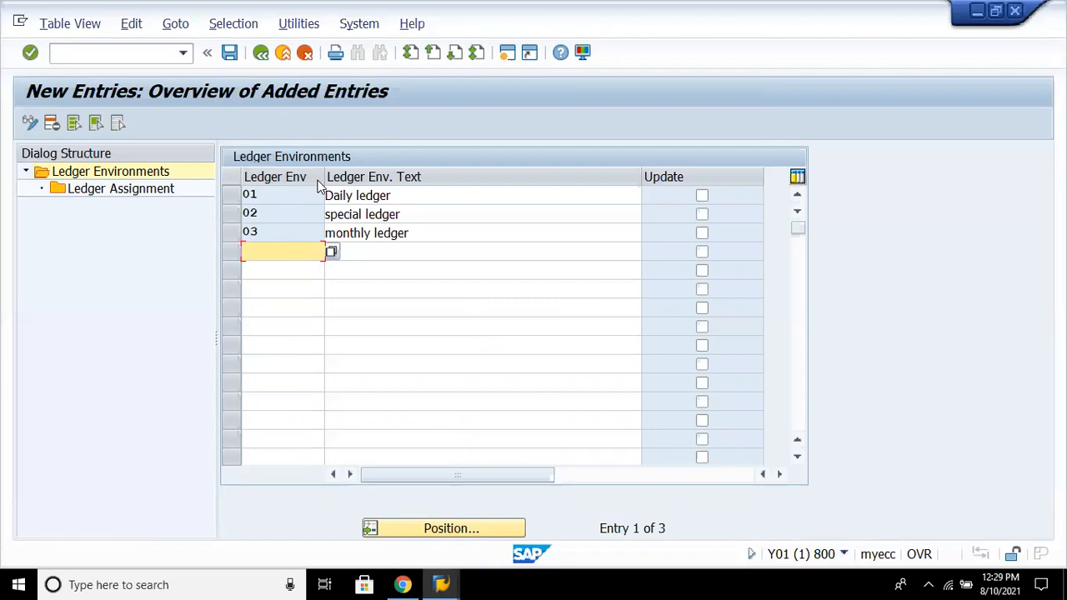
- For ledger environment 03, add a ledger assignment of type Daily Special Ledger with ledger 12
left_click(230, 231)
double_click(143, 189)
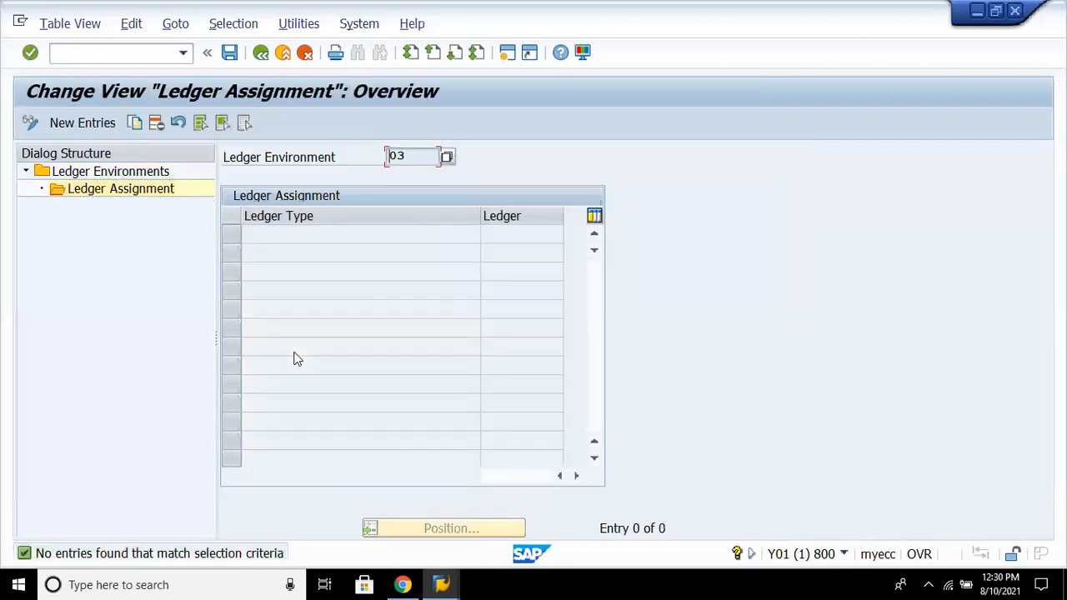
left_click(109, 125)
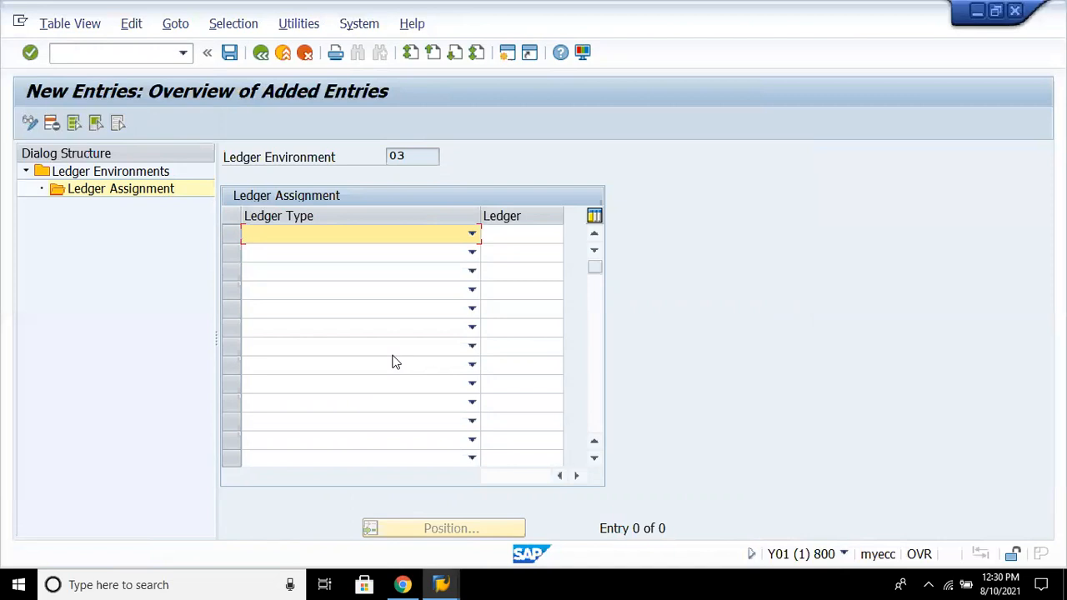
left_click(364, 233)
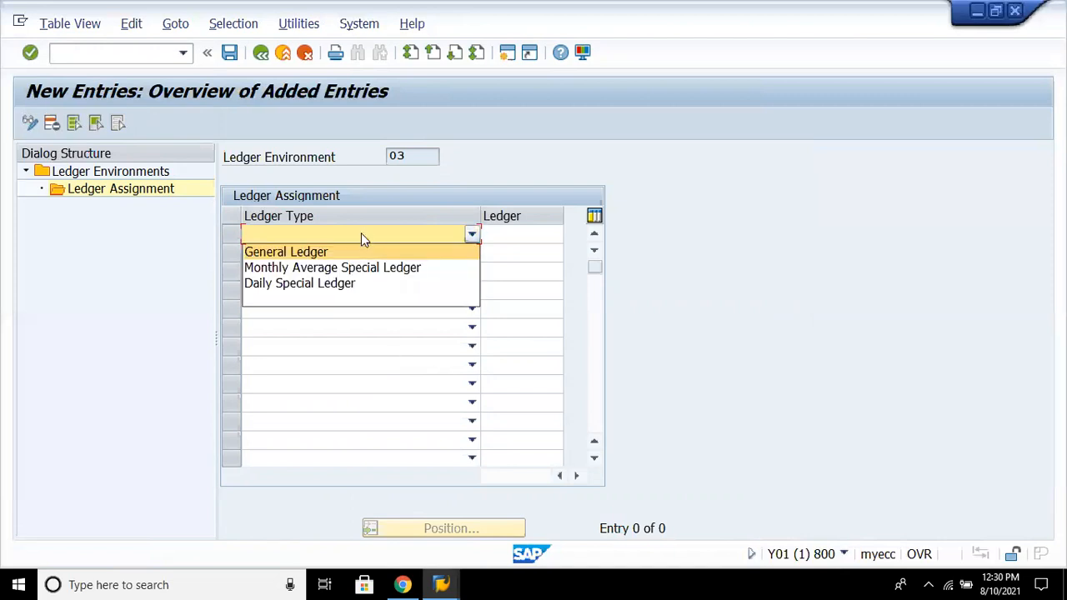
left_click(338, 289)
left_click(537, 234)
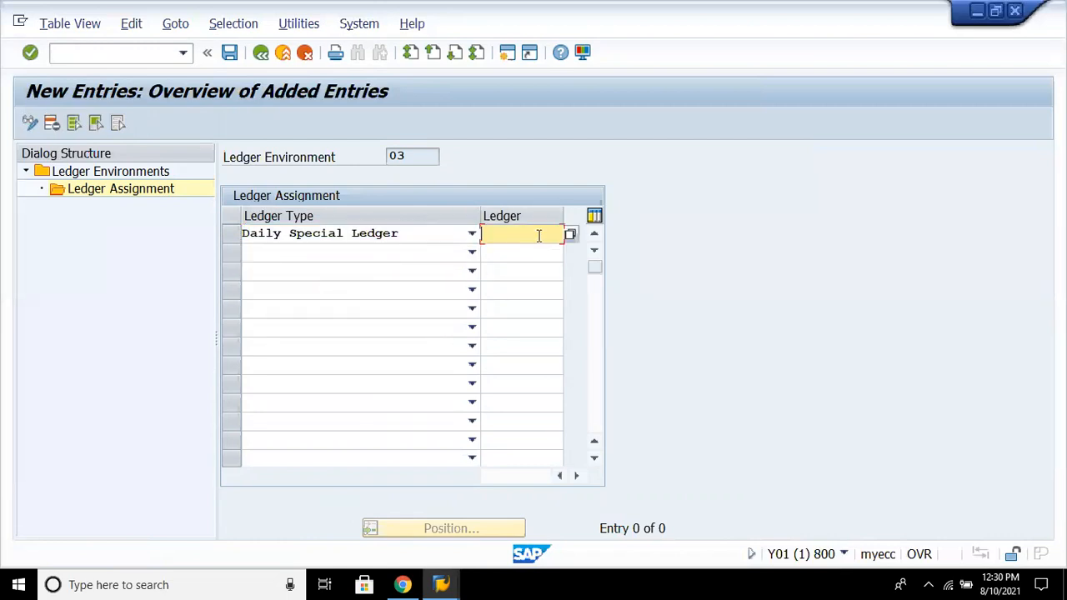
left_click(570, 236)
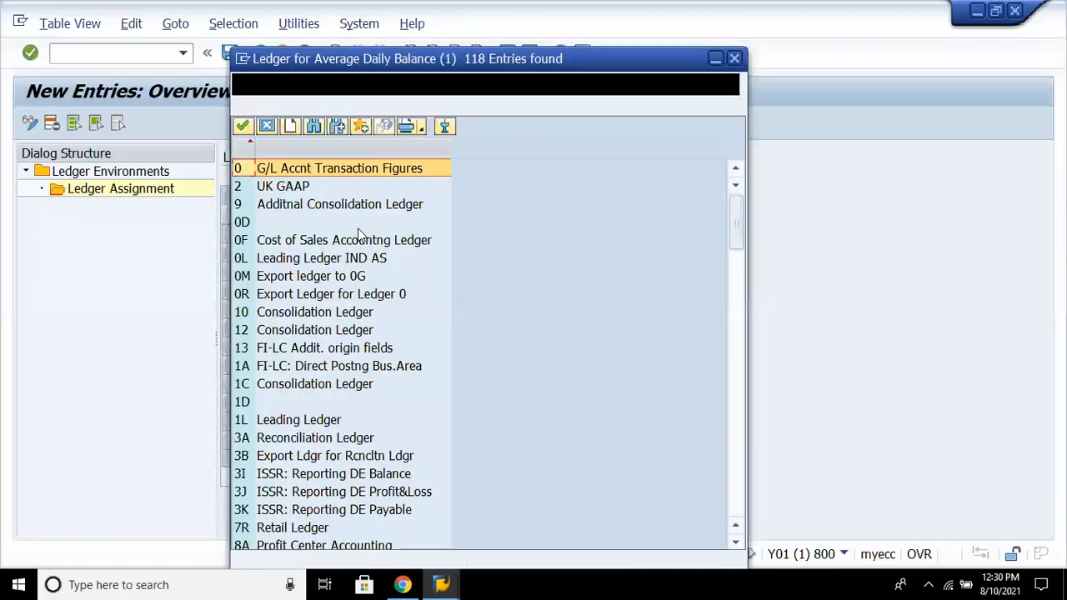
left_click(304, 457)
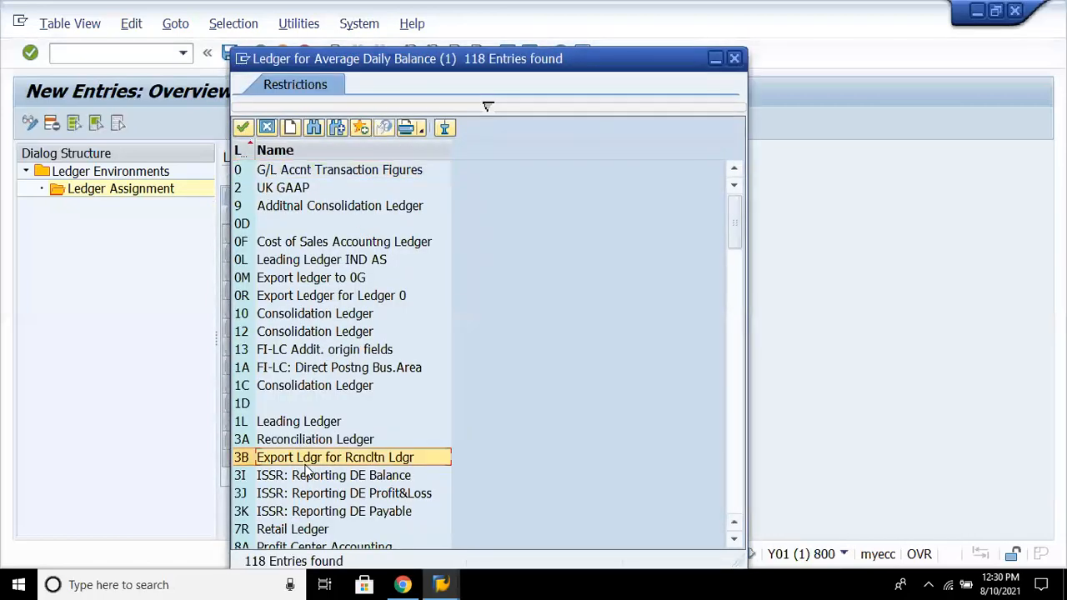
double_click(329, 331)
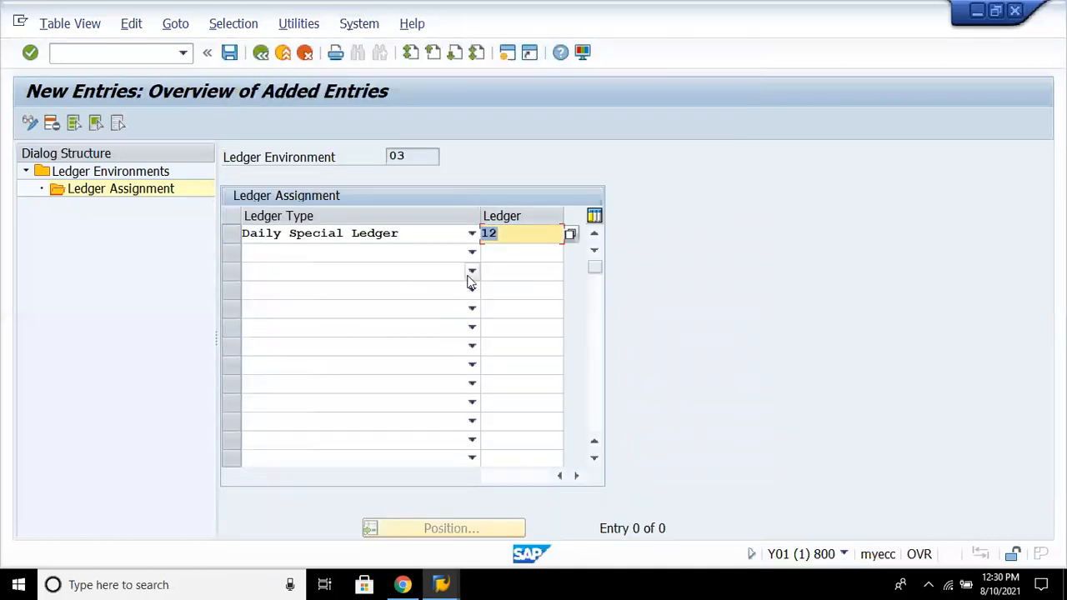
key("Return")
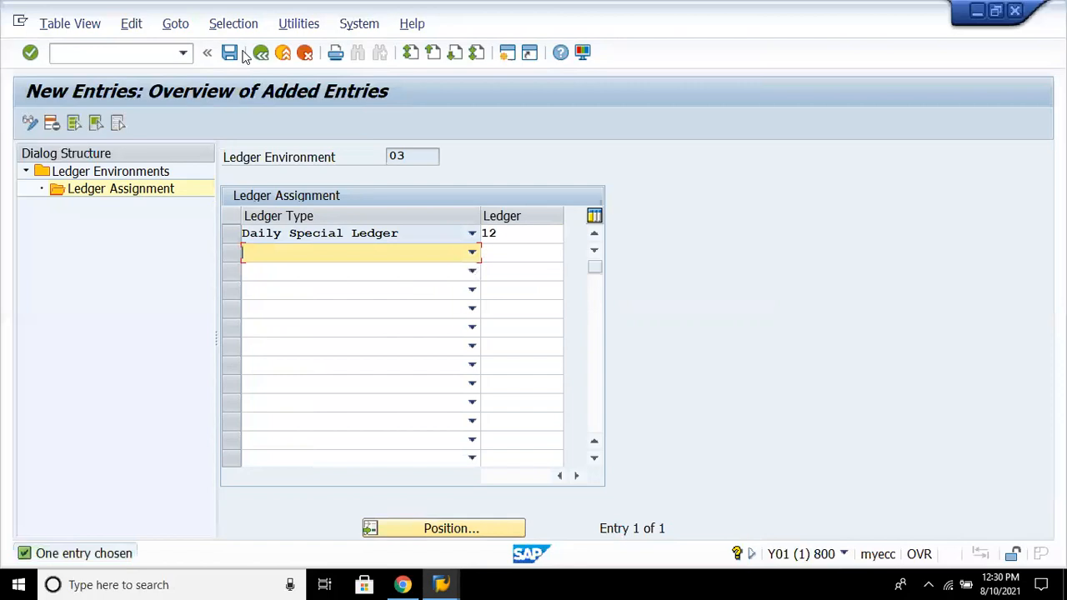
- Save the ledger environment changes on leaving the maintenance view, and select Define Average Ledger in New General Ledger Accounting in the implementation guide
left_click(231, 54)
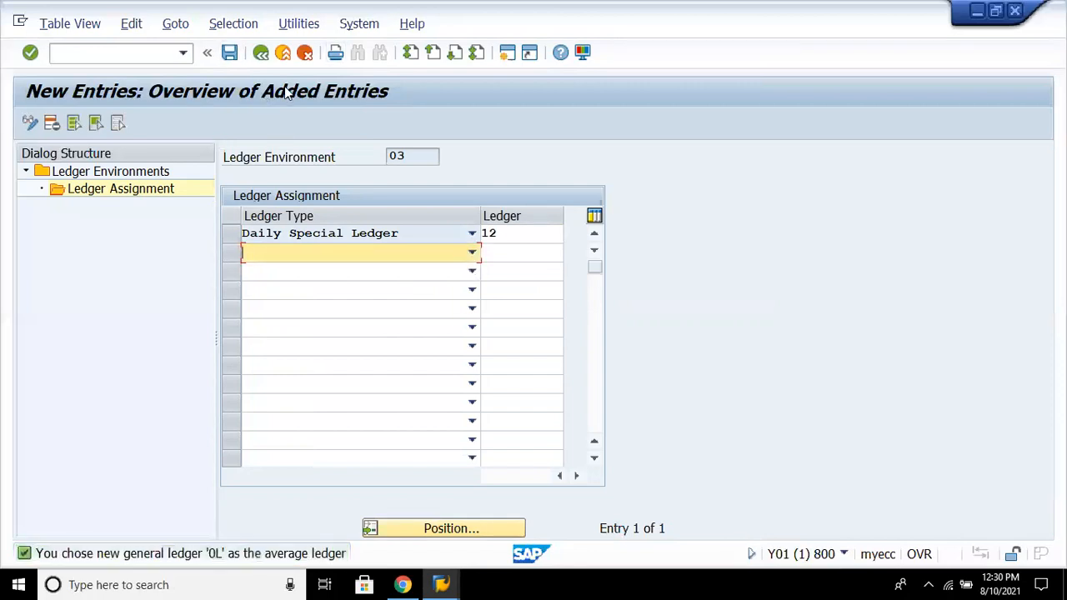
left_click(260, 53)
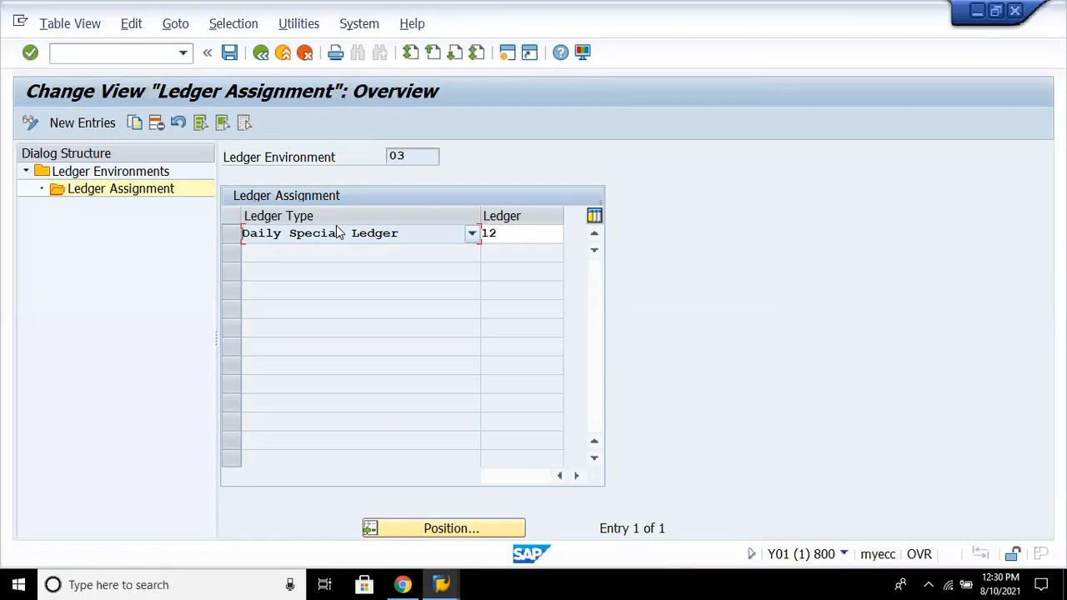
key("F3")
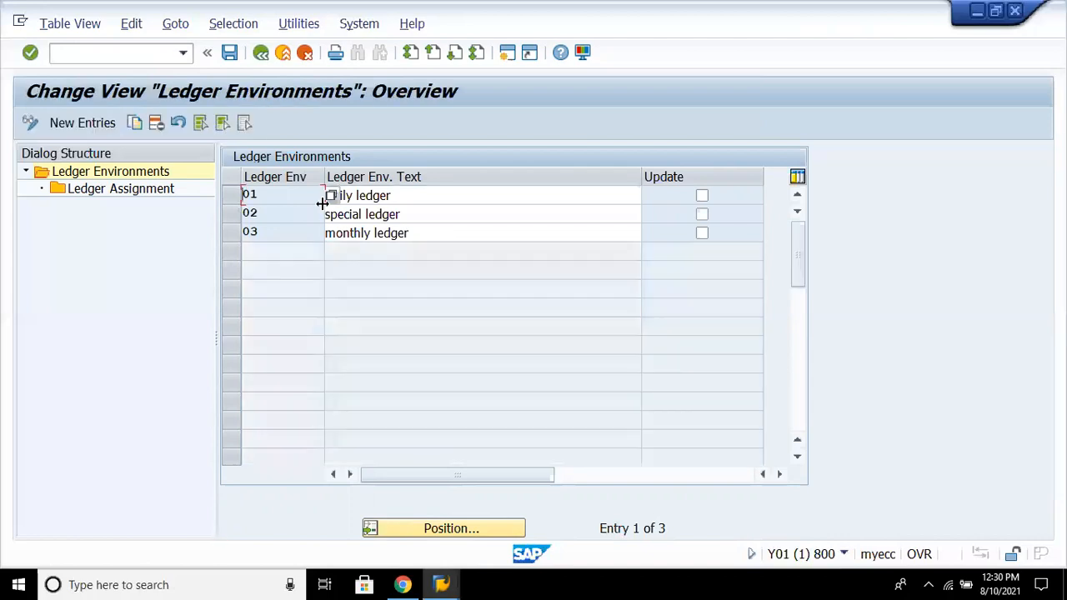
left_click(261, 53)
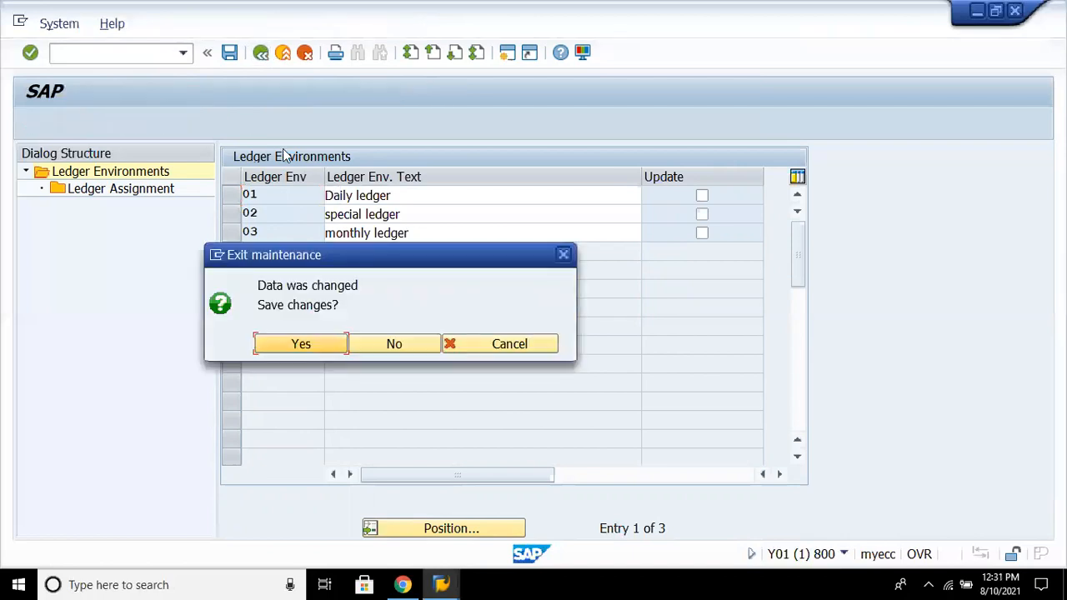
left_click(315, 344)
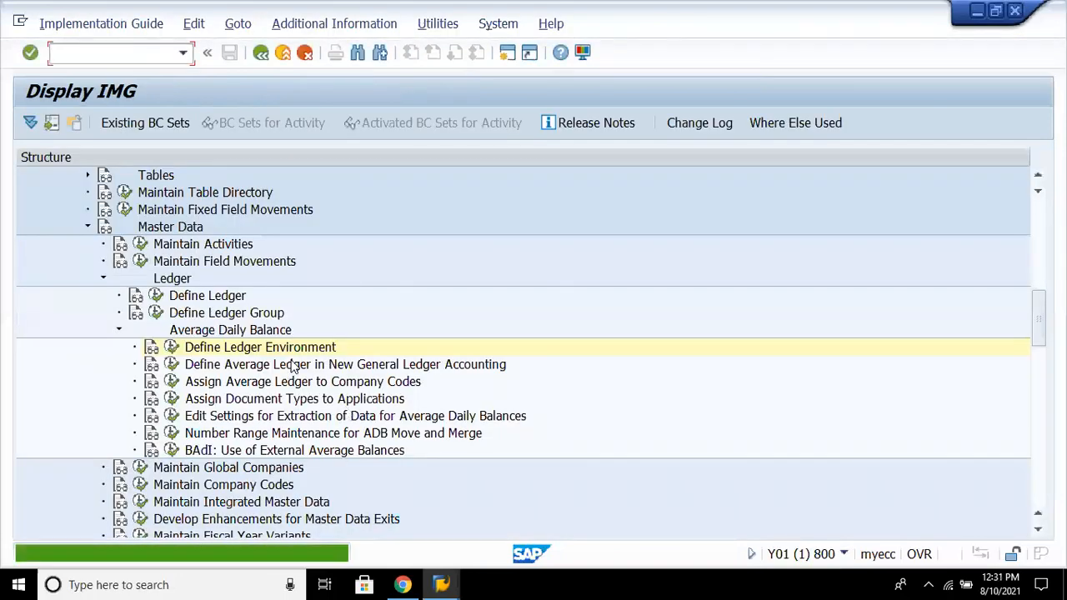
left_click(292, 364)
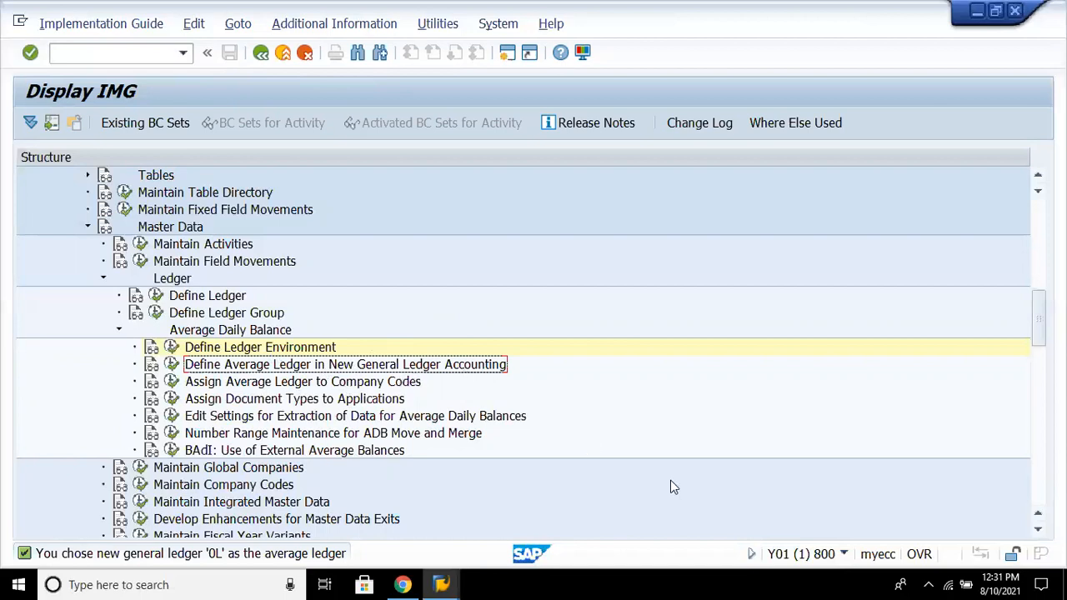
- Raise the system speaker volume
left_click(931, 585)
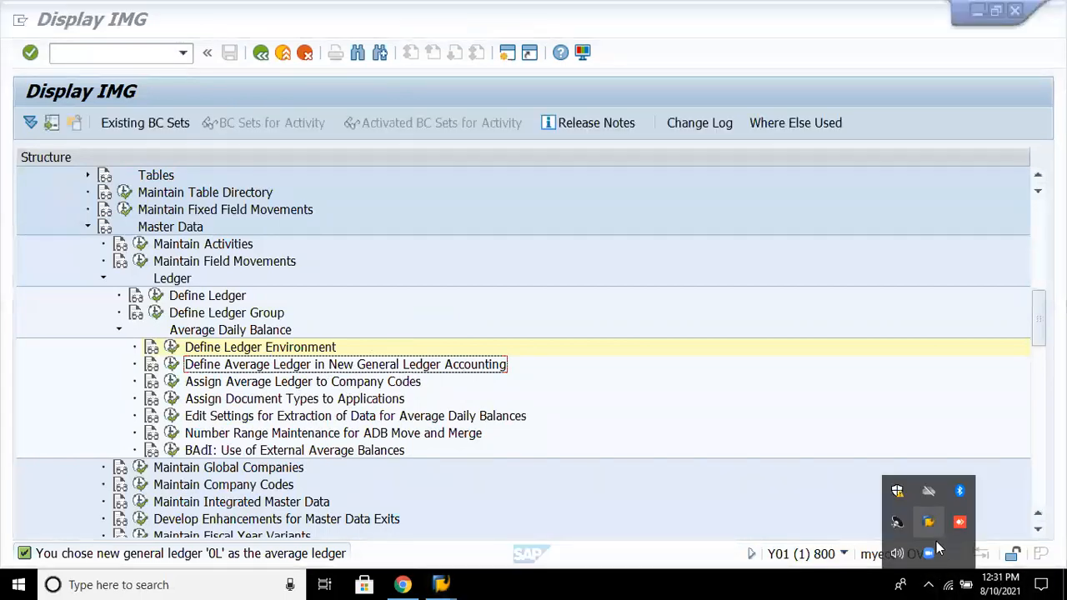
left_click(897, 554)
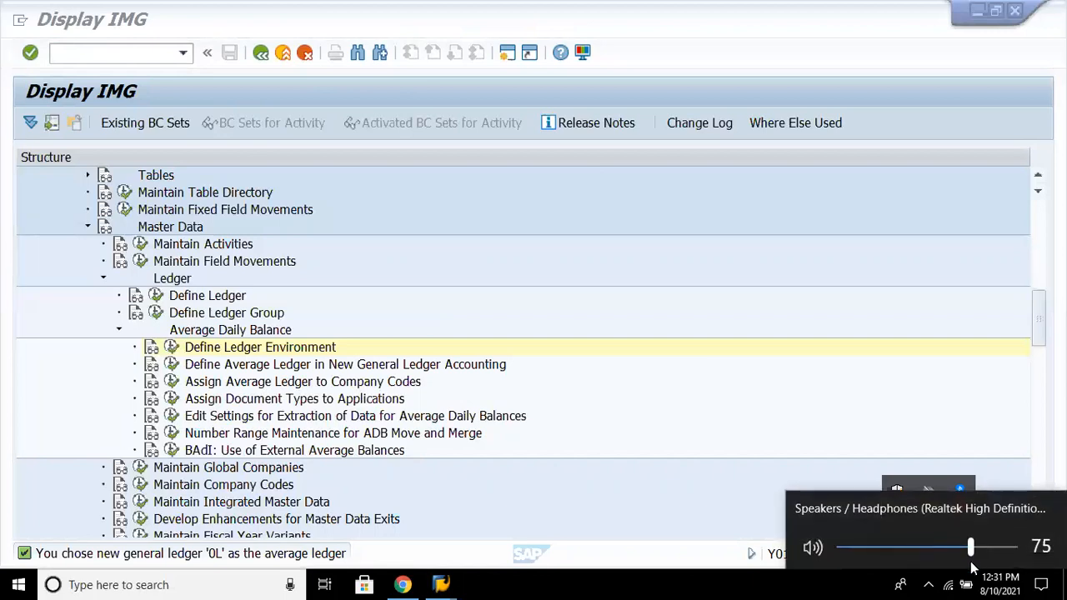
left_click(997, 548)
- Run the Define Average Ledger in New General Ledger Accounting activity and start new entries for the average ledger
left_click(215, 354)
left_click(171, 365)
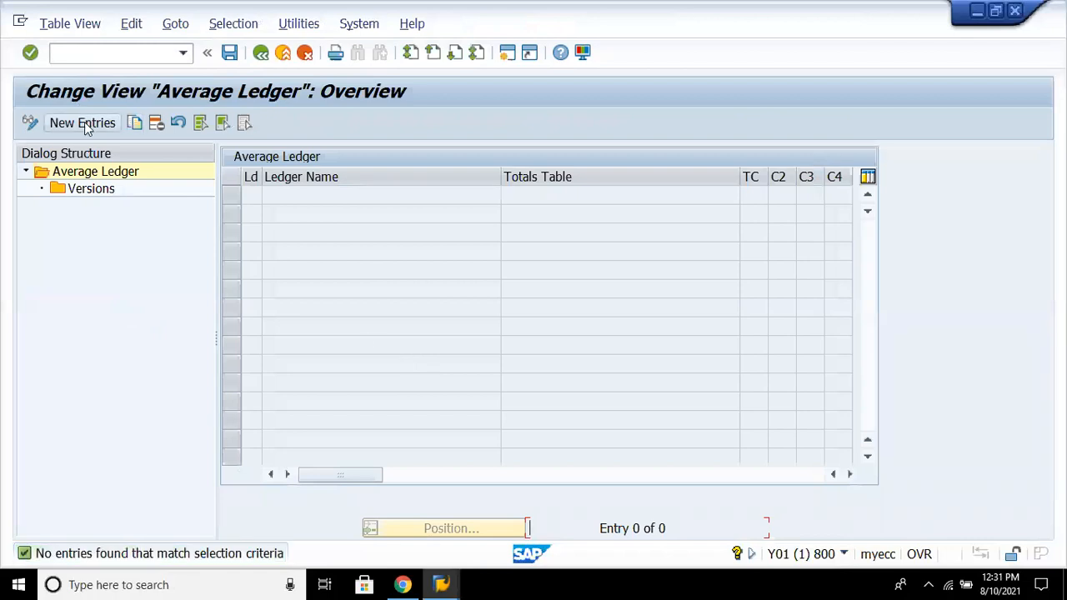
left_click(83, 122)
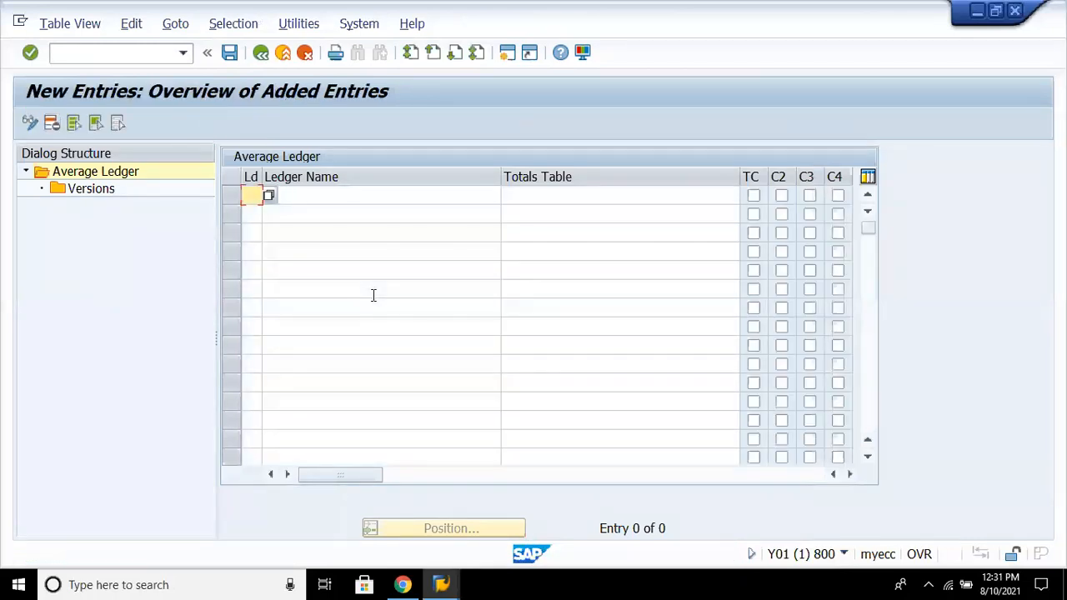
- Try to add an average ledger entry for ledger 0L named "general ledger" with totals table ACDOCA
left_click(269, 195)
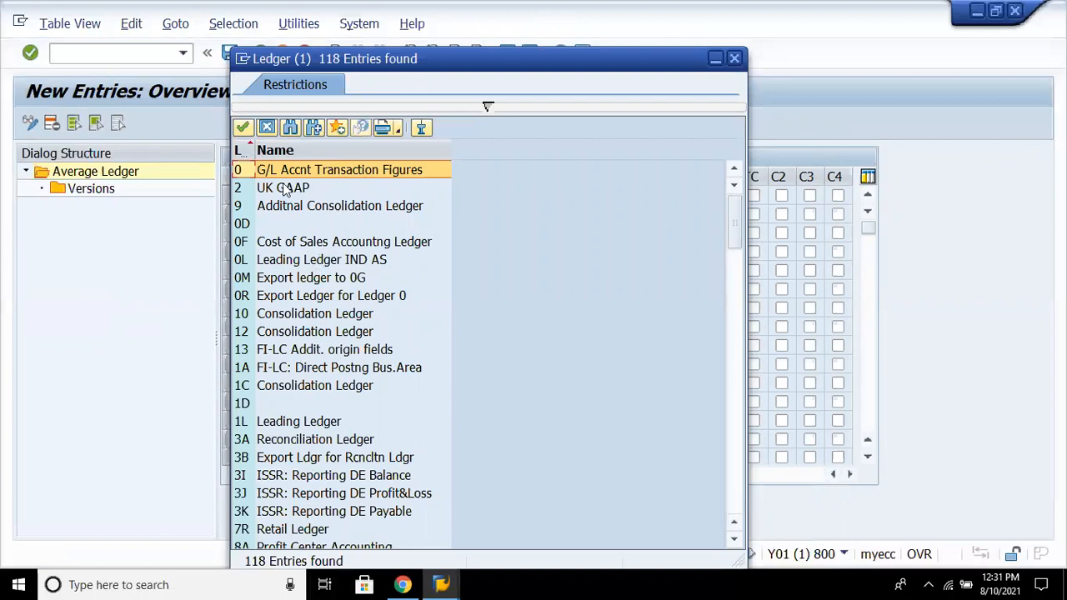
double_click(319, 265)
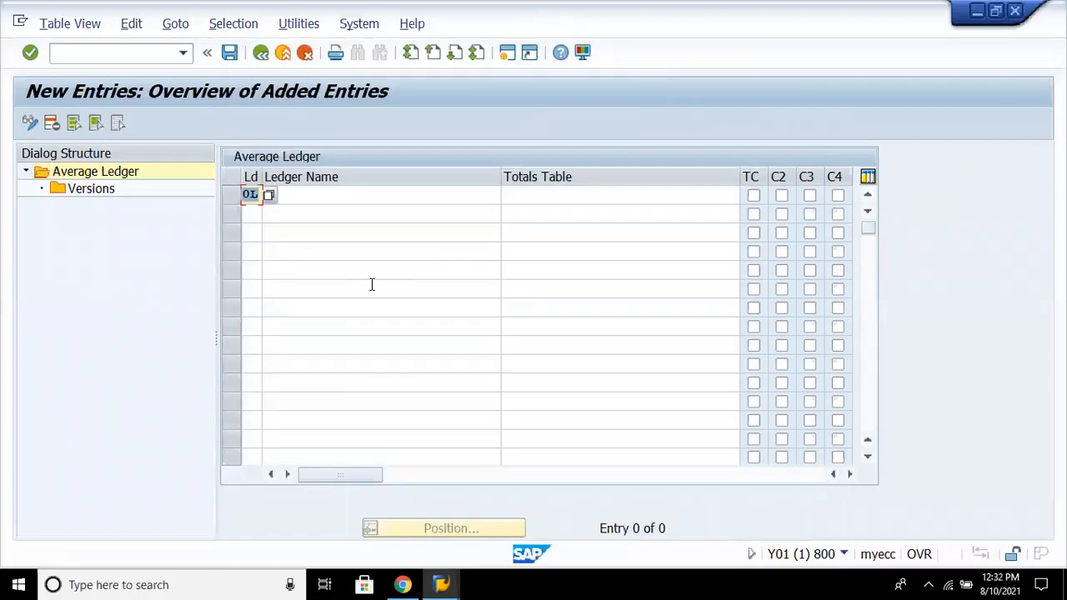
left_click(407, 195)
type("gener")
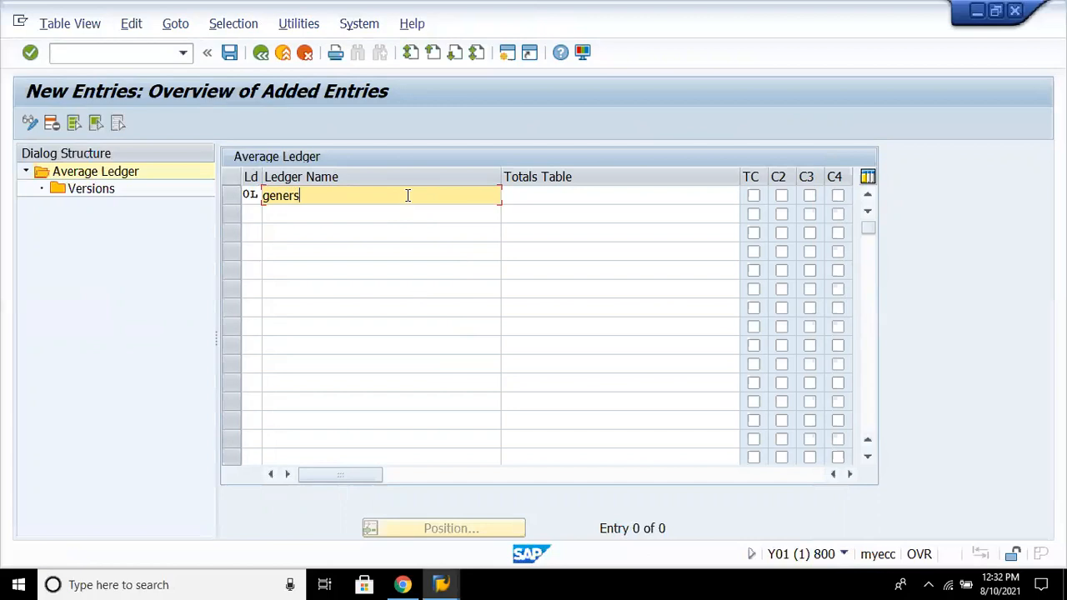
type("al ledger")
left_click(547, 195)
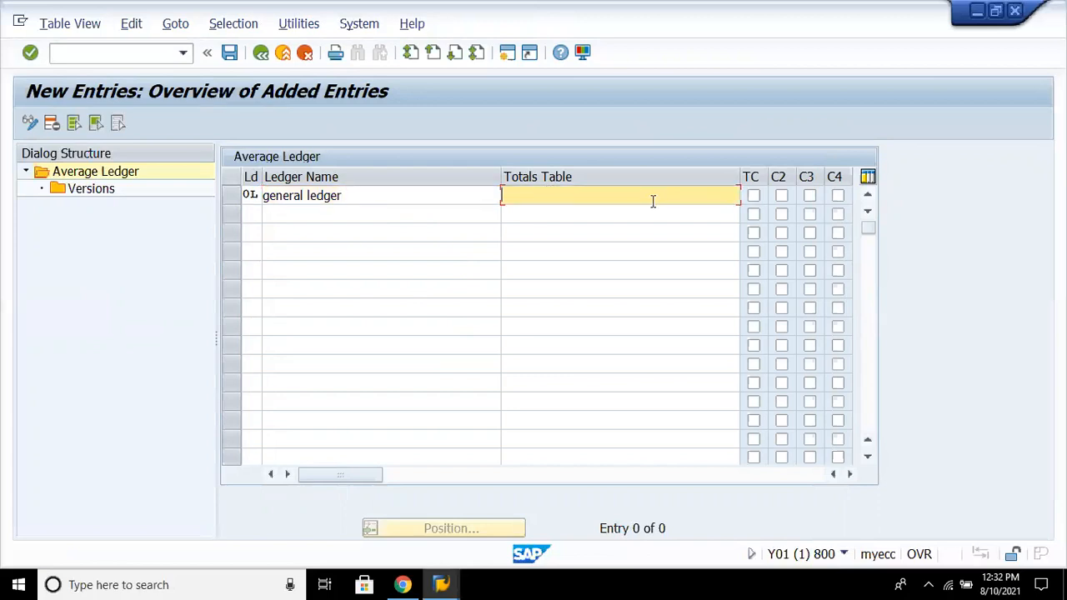
type("fau")
key("BackSpace")
key("BackSpace")
key("BackSpace")
type("Acdoca")
key("Return")
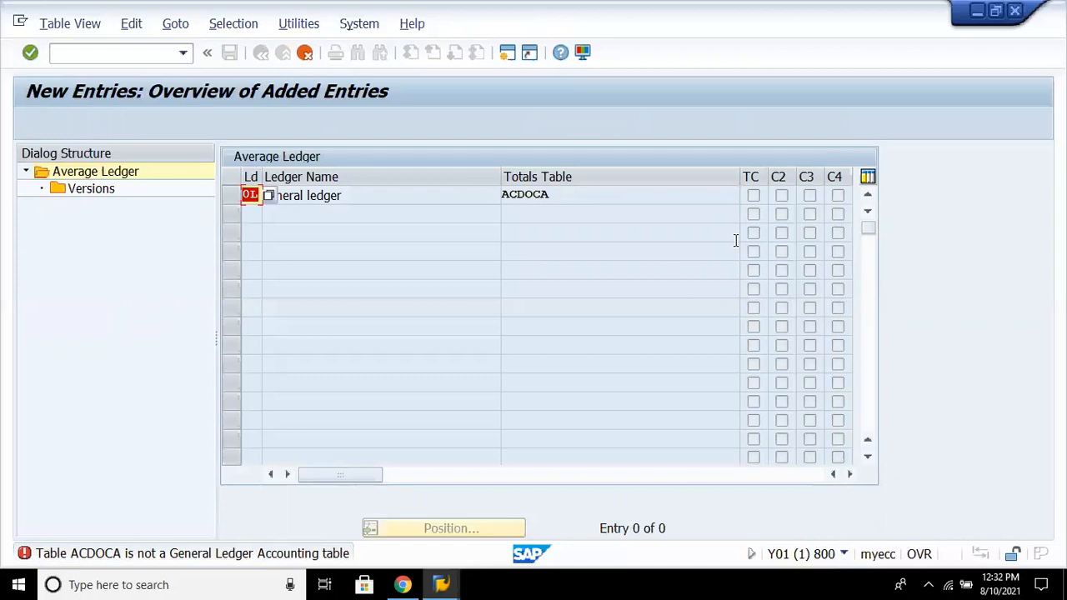
- Try ledger keys NL and 12 for the ACDOCA entry, and discard the entry by cancelling its maintenance
key("BackSpace")
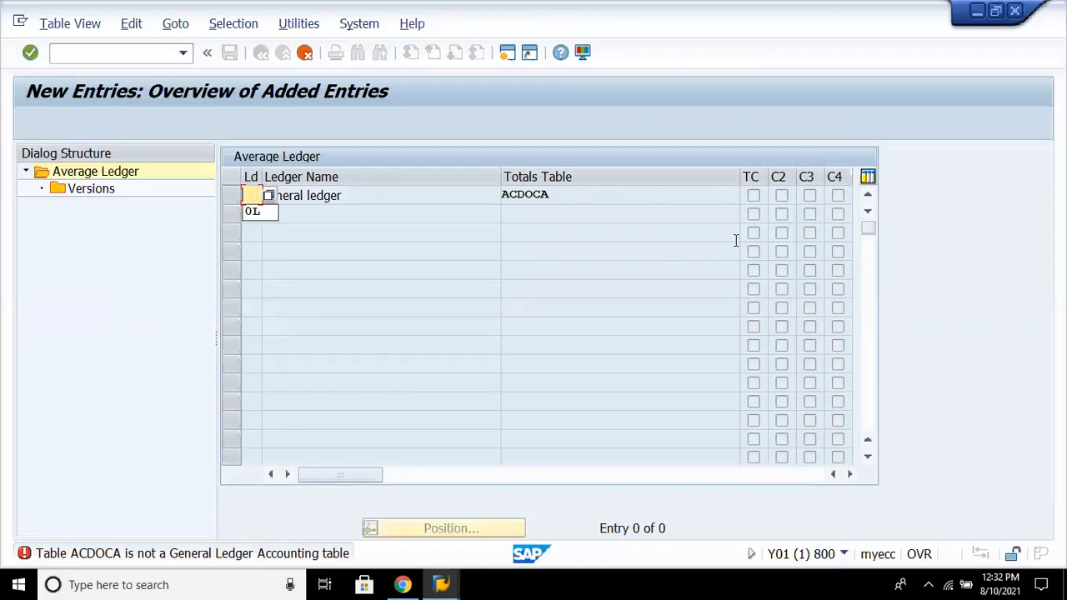
type("NL")
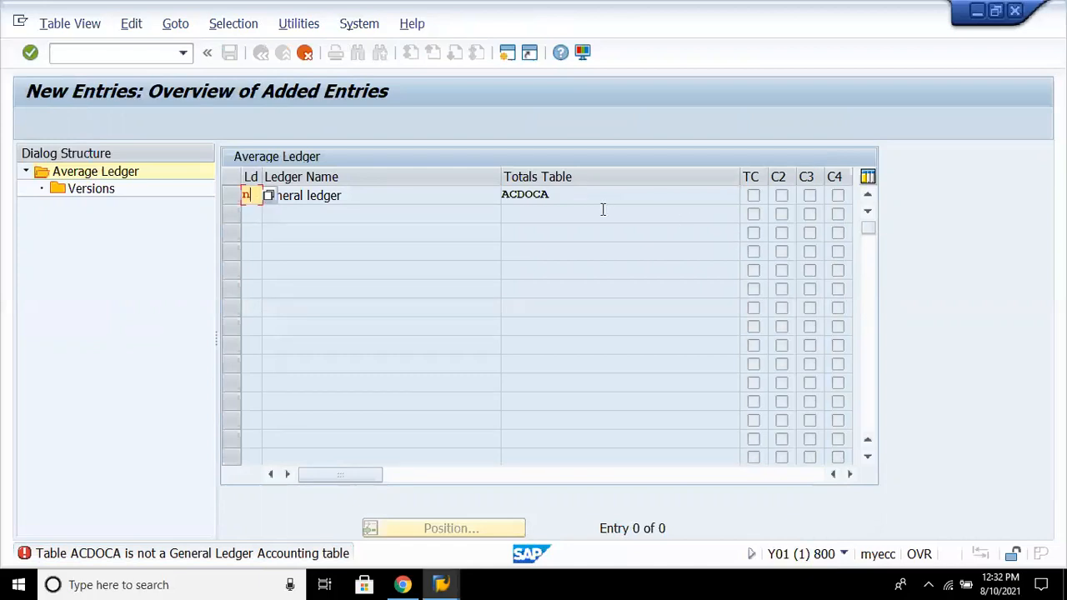
key("Return")
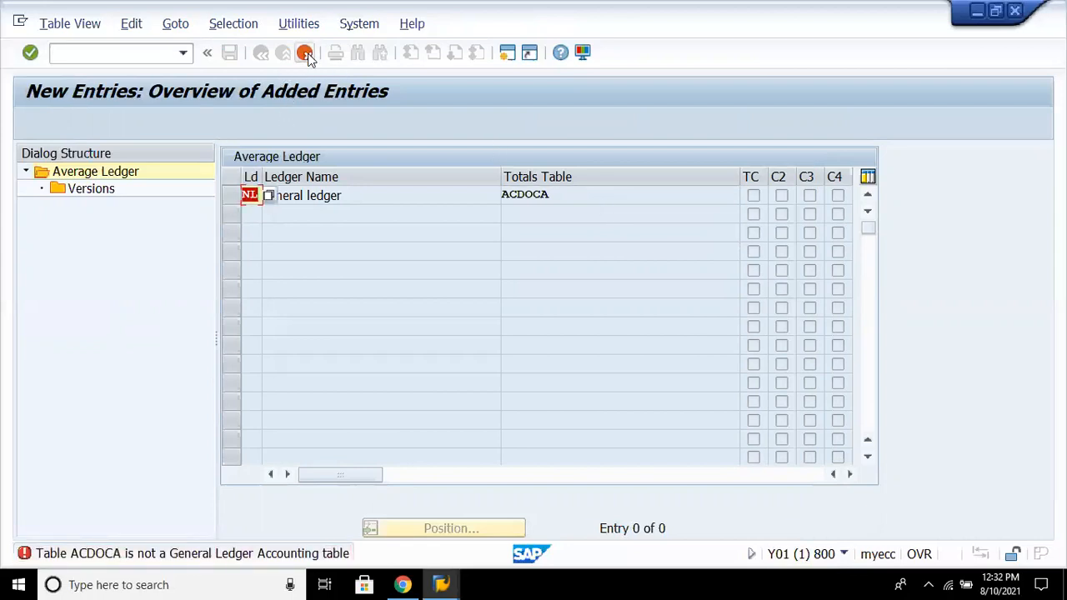
type("12")
key("Return")
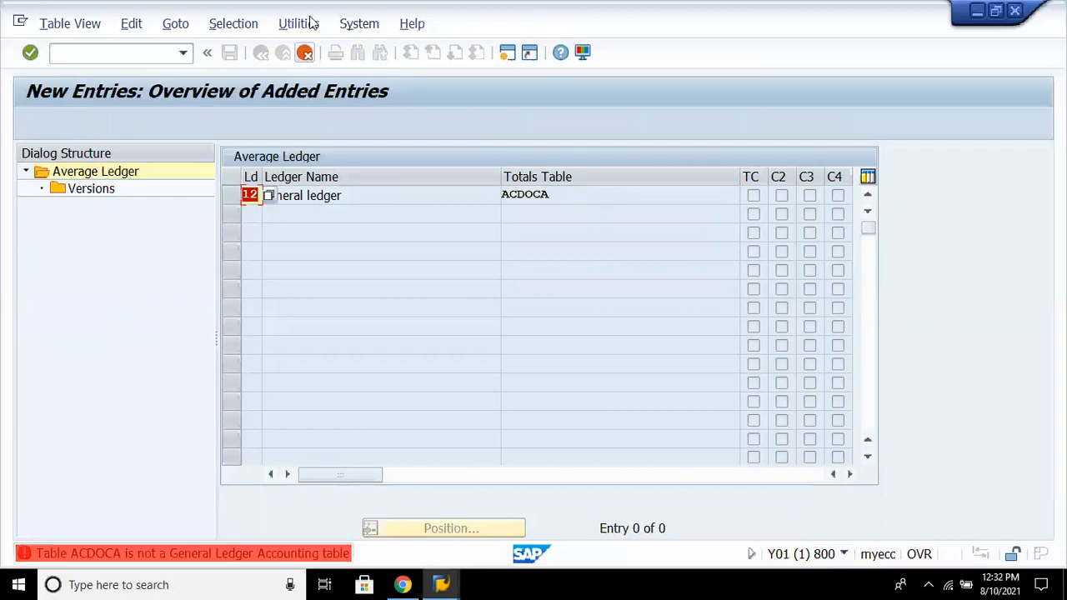
left_click(305, 55)
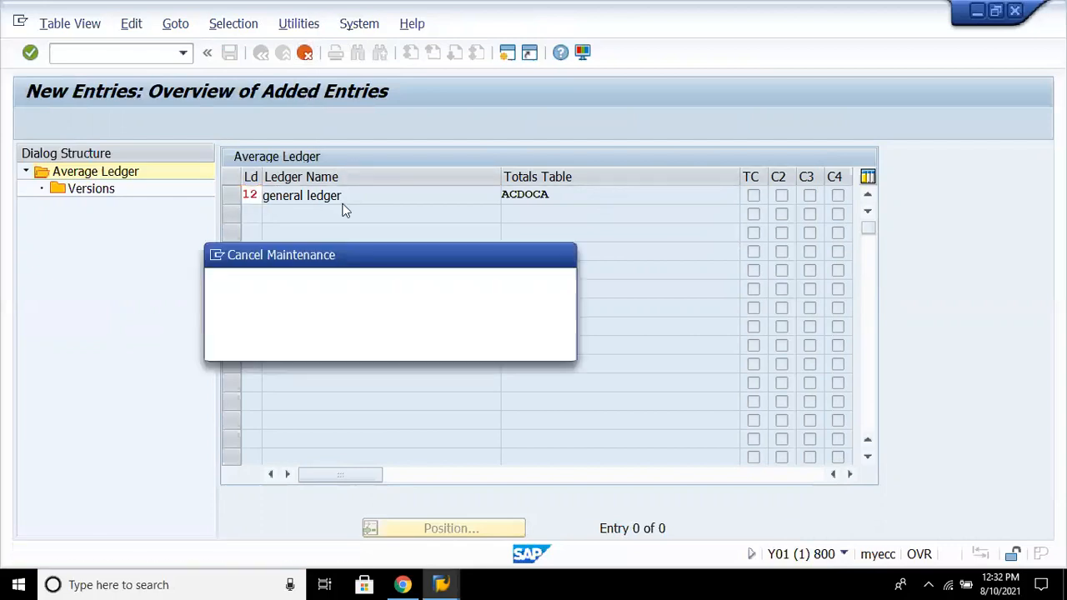
left_click(299, 348)
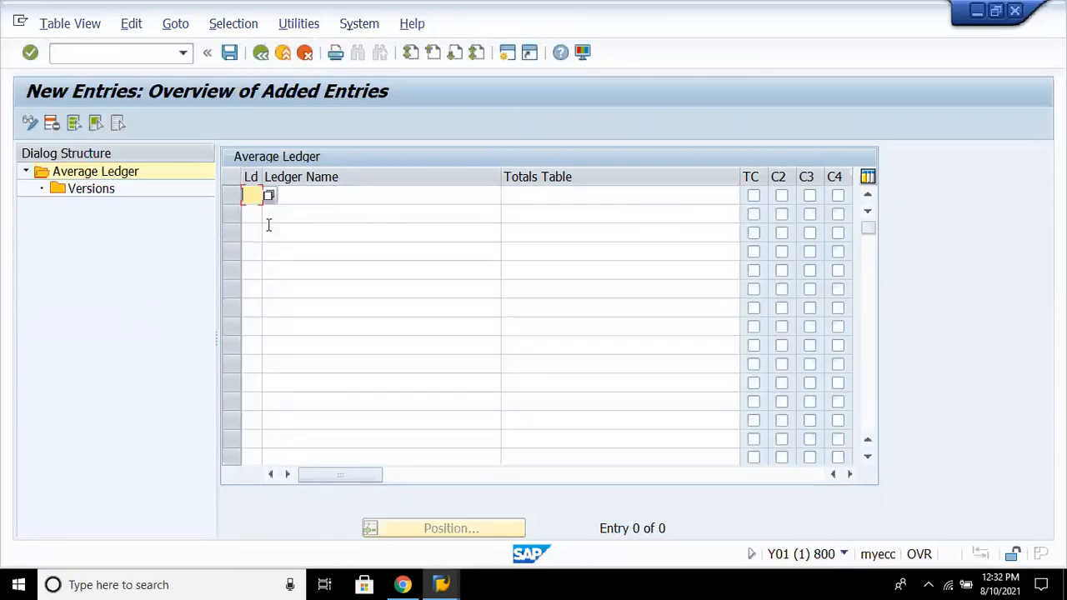
- Try to add an average ledger entry with key 12, named "daily ledger", using totals table FAGLFLEXT
type("12")
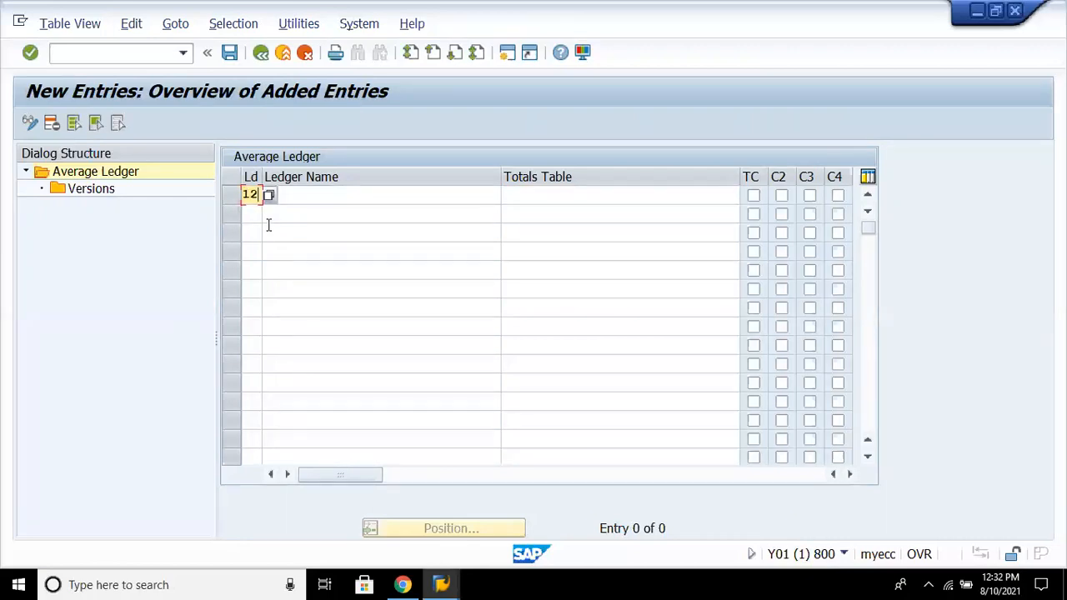
left_click(370, 193)
type("d")
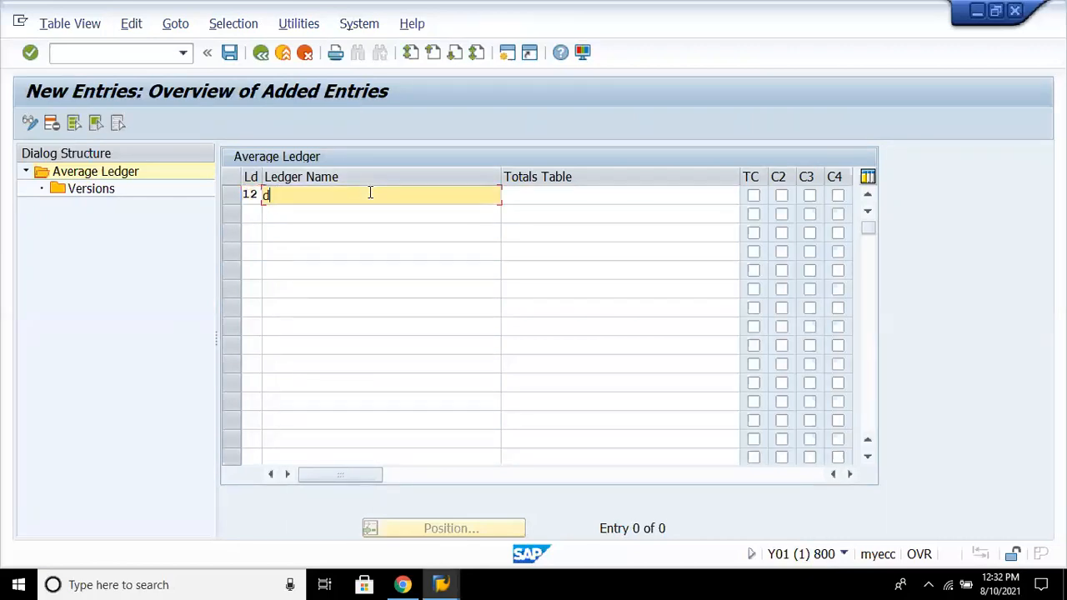
type("aily ledger")
left_click(545, 191)
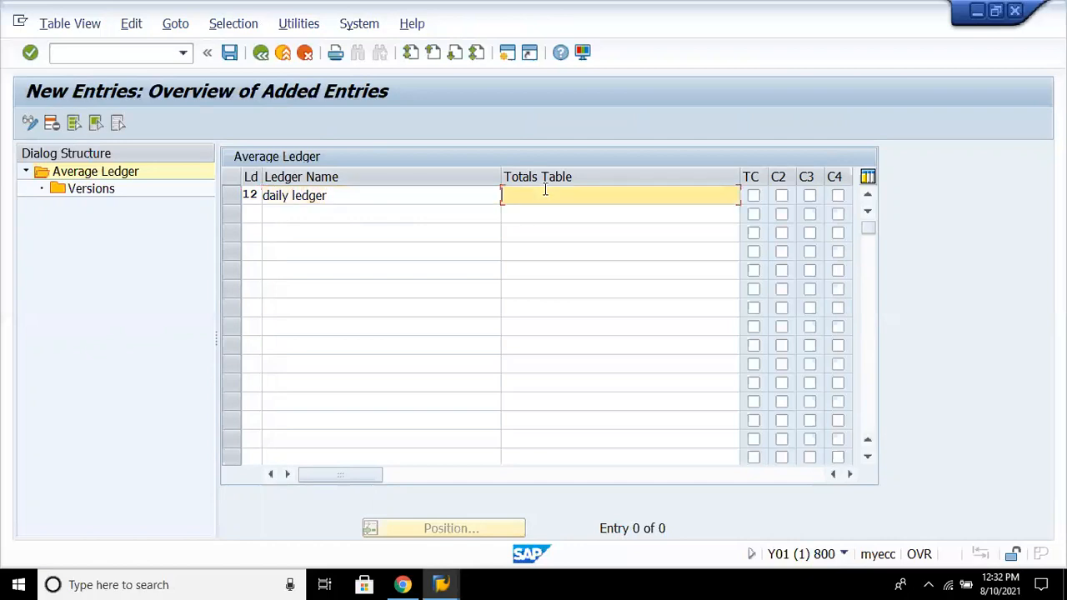
type("faglfl")
type("xt")
key("Return")
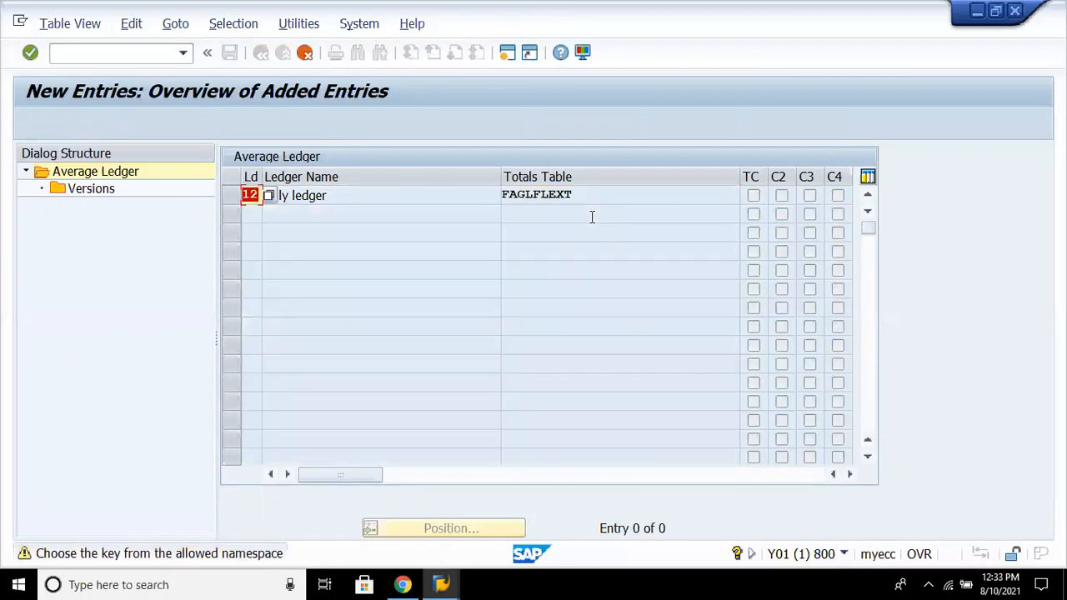
key("Return")
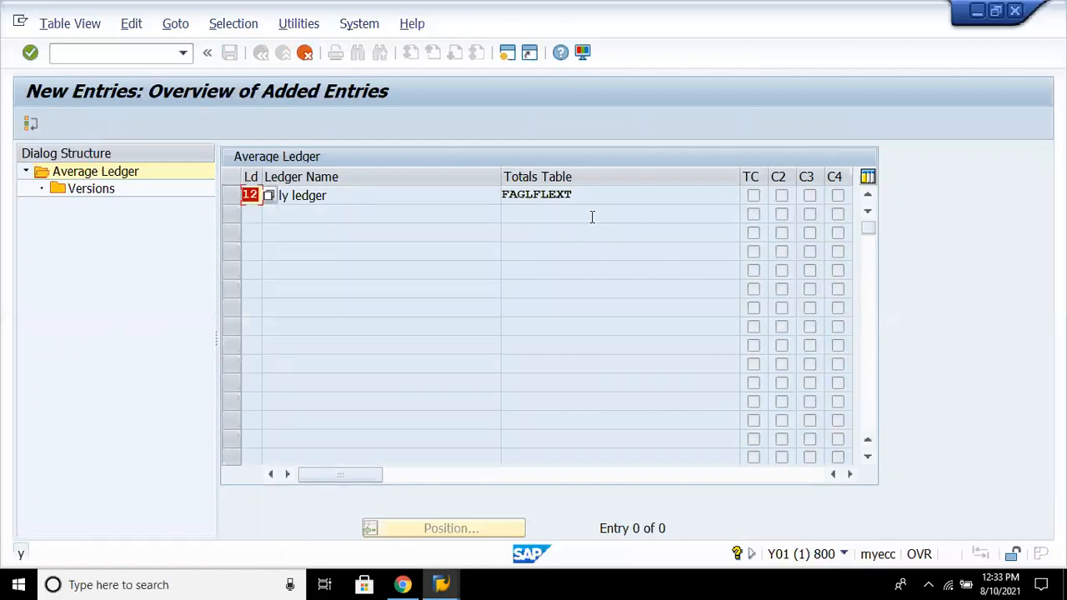
- Try existing ledger 1L, picked from the list of ledgers, as the key of the daily ledger entry
key("BackSpace")
key("BackSpace")
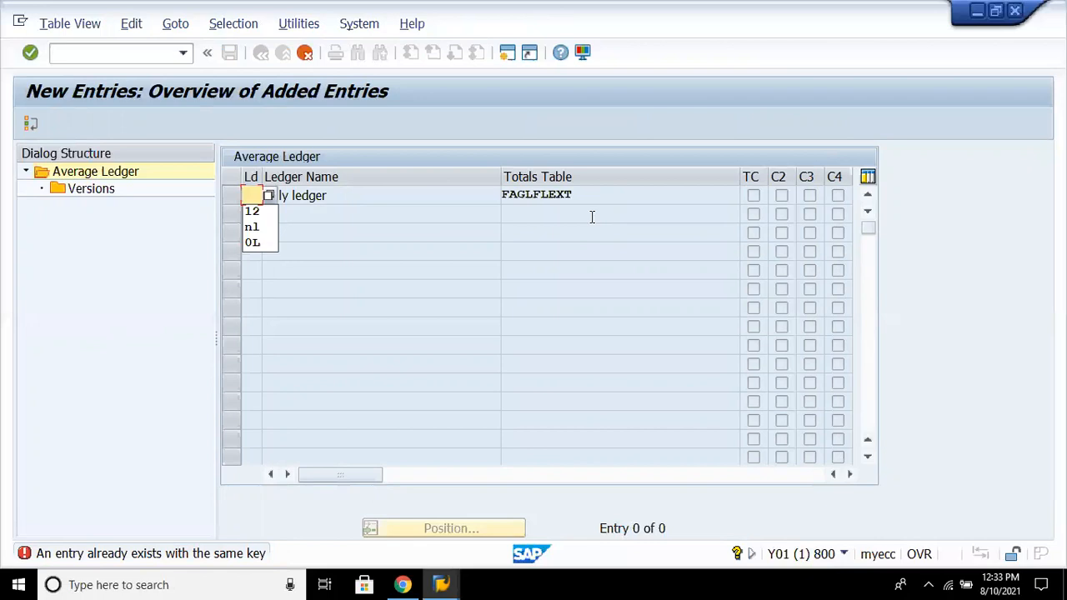
left_click(268, 195)
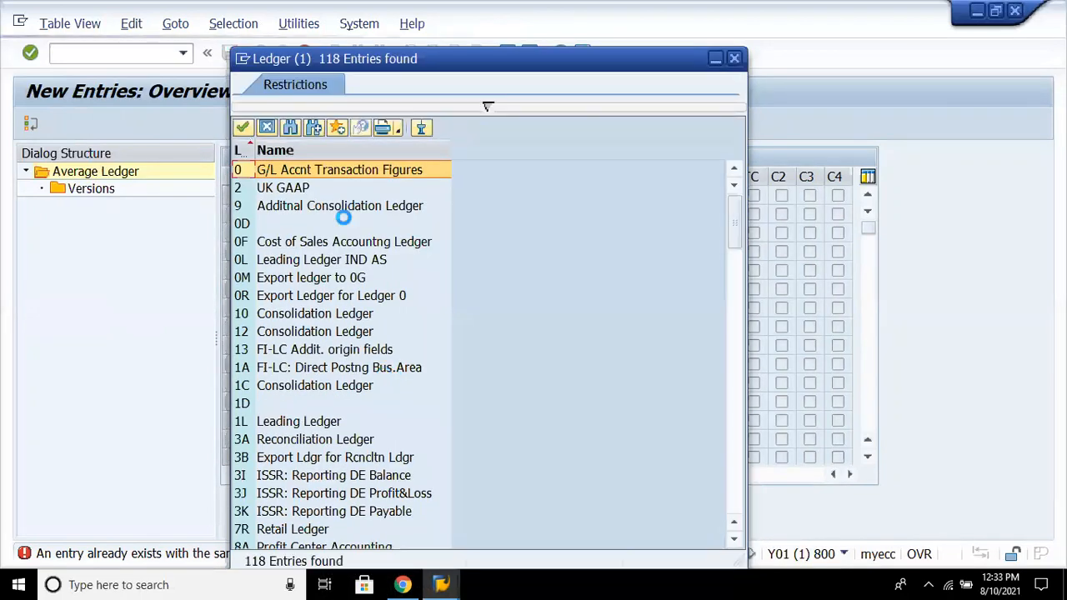
left_click(333, 421)
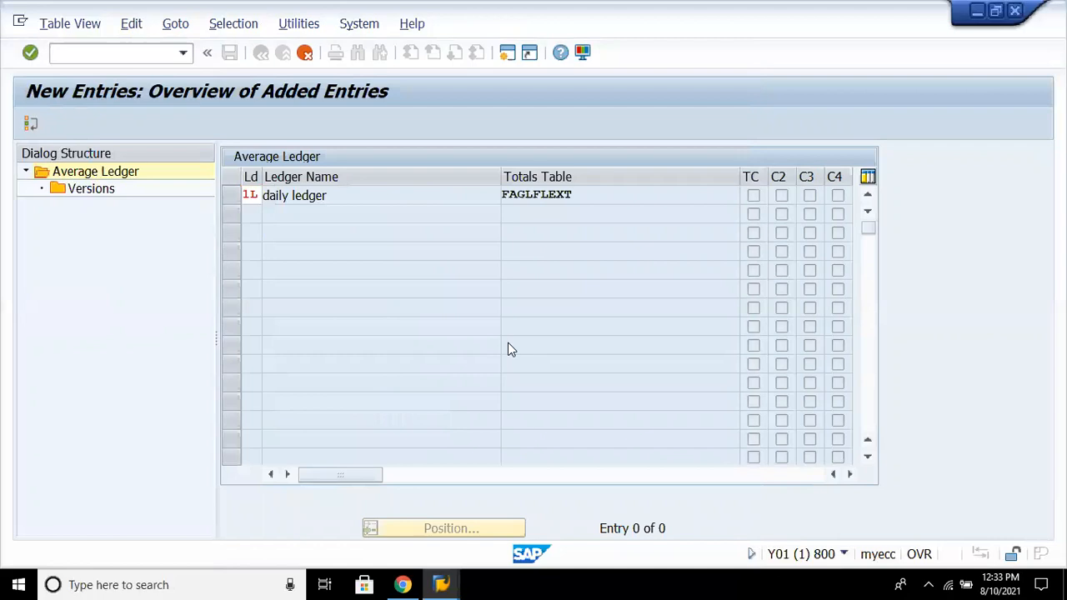
key("Return")
key("Return")
key("Return")
key("BackSpace")
key("BackSpace")
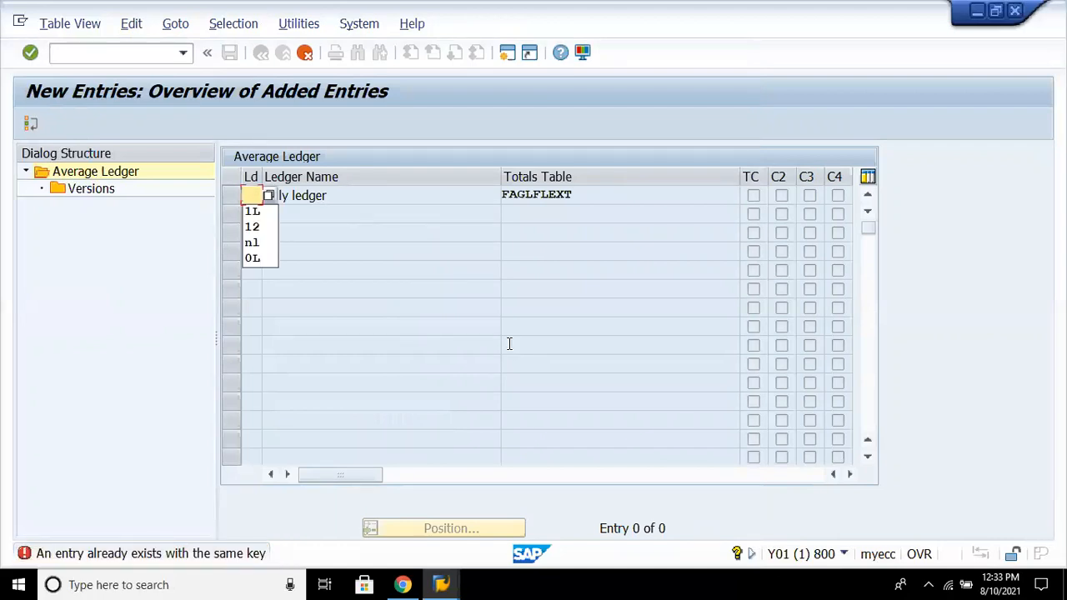
- Try ledger keys 0L and H1 for the daily ledger entry
type("0L")
key("Return")
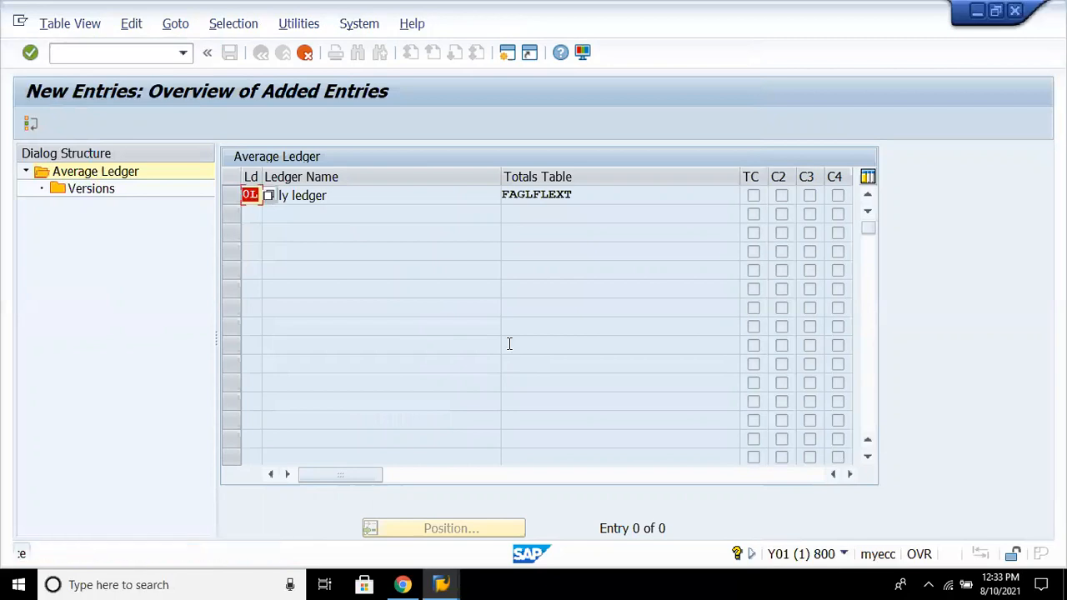
key("Return")
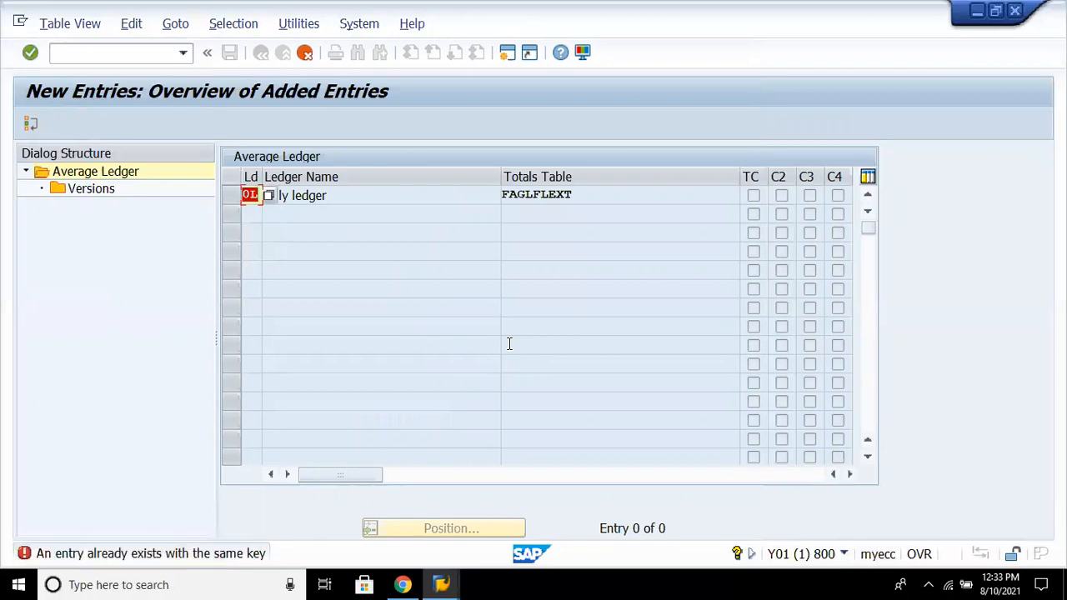
key("BackSpace")
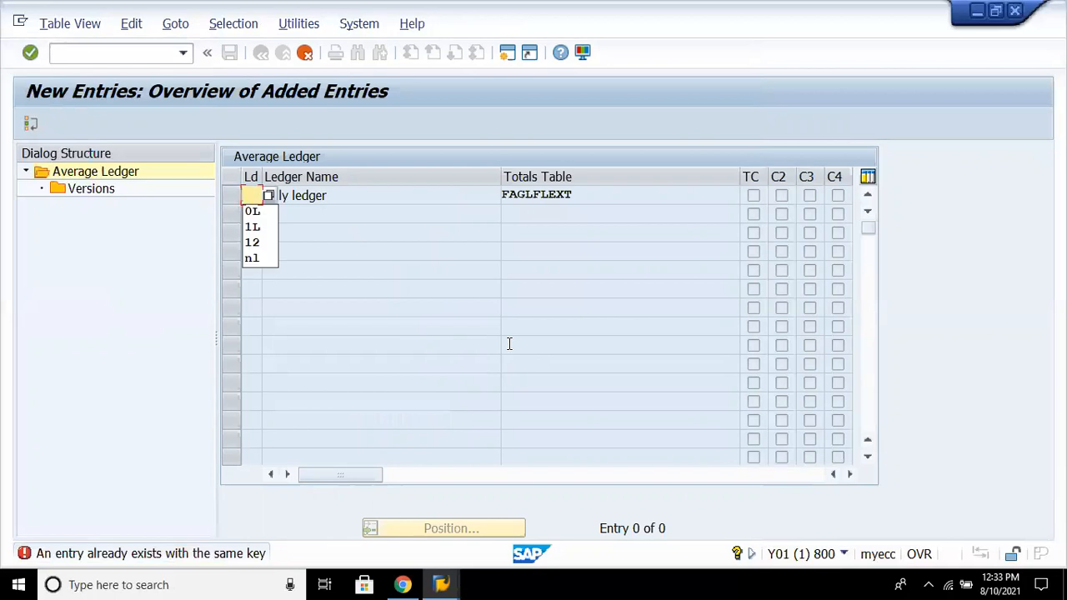
type("H1")
key("Return")
key("BackSpace")
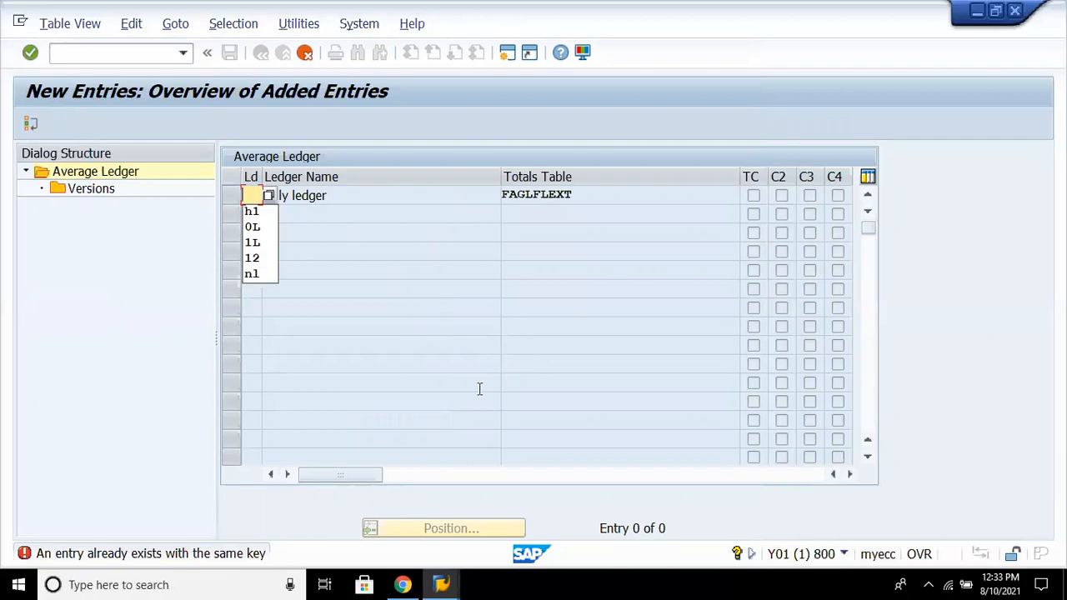
- Set the key of the daily ledger entry to 05 and open the versions of that ledger
type("05")
key("Return")
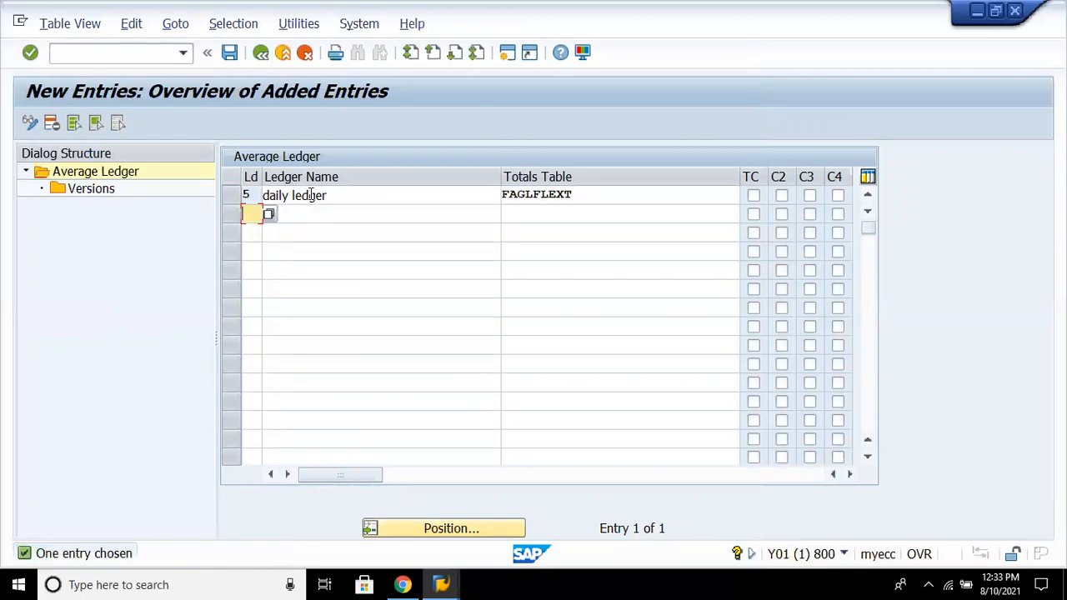
left_click(234, 195)
left_click(107, 192)
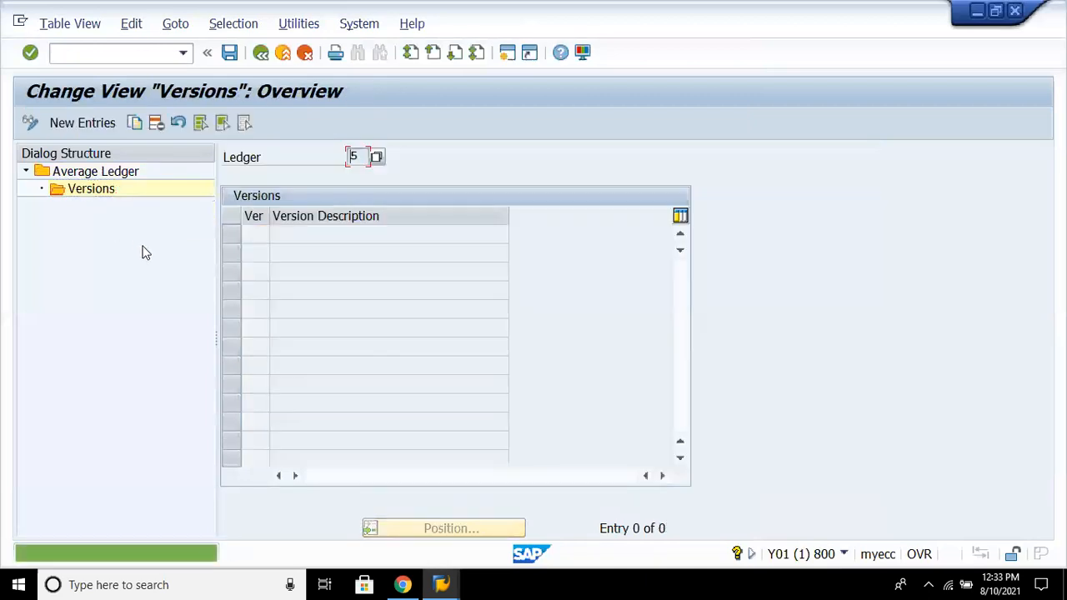
- Add version 01 with the description "Current version /plan" to the daily ledger
left_click(95, 125)
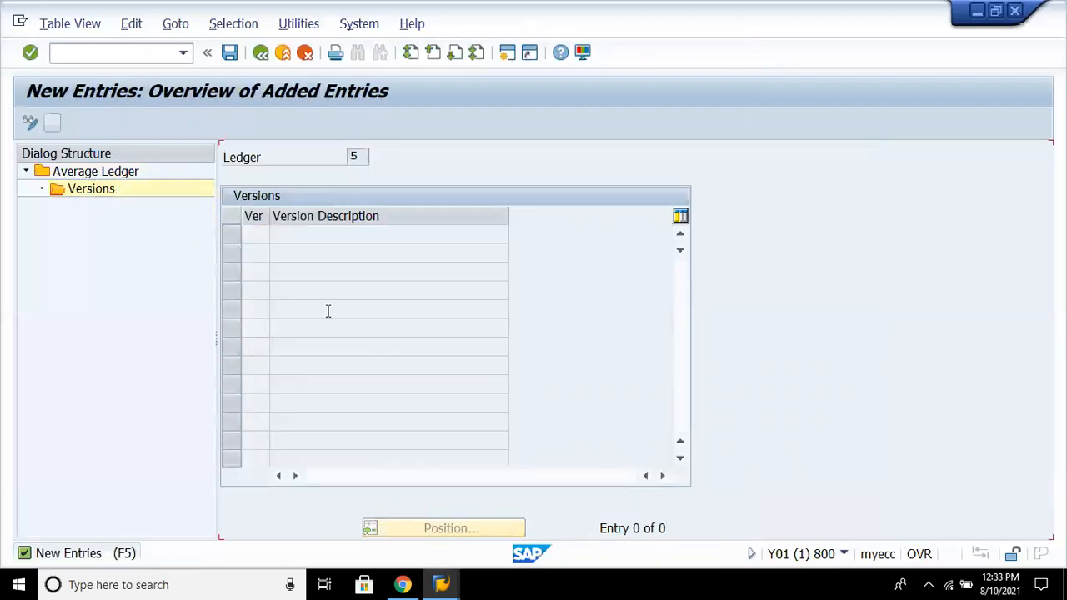
type("01")
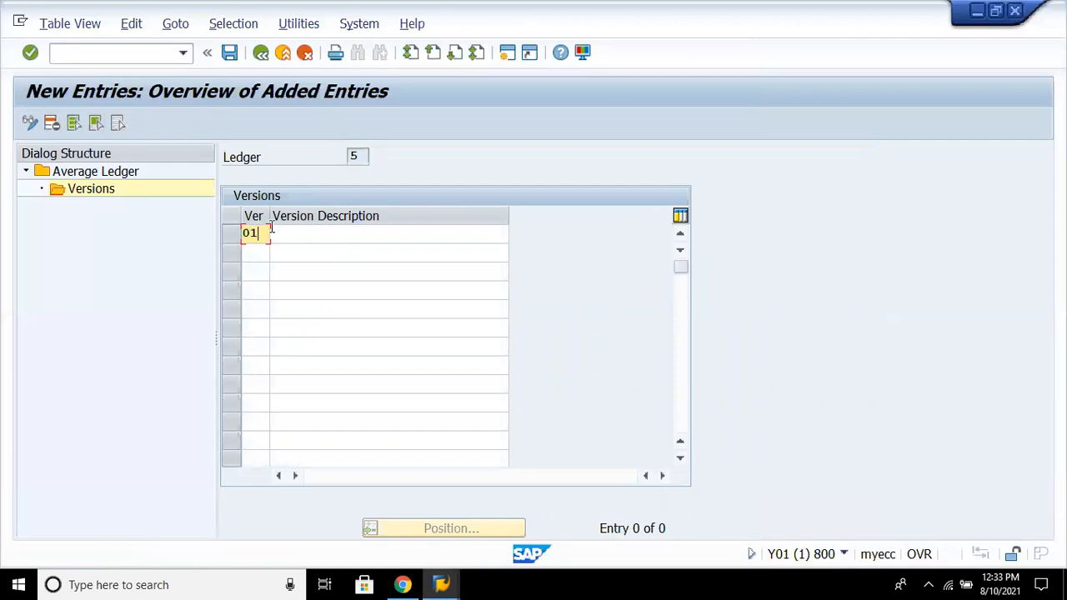
key("Tab")
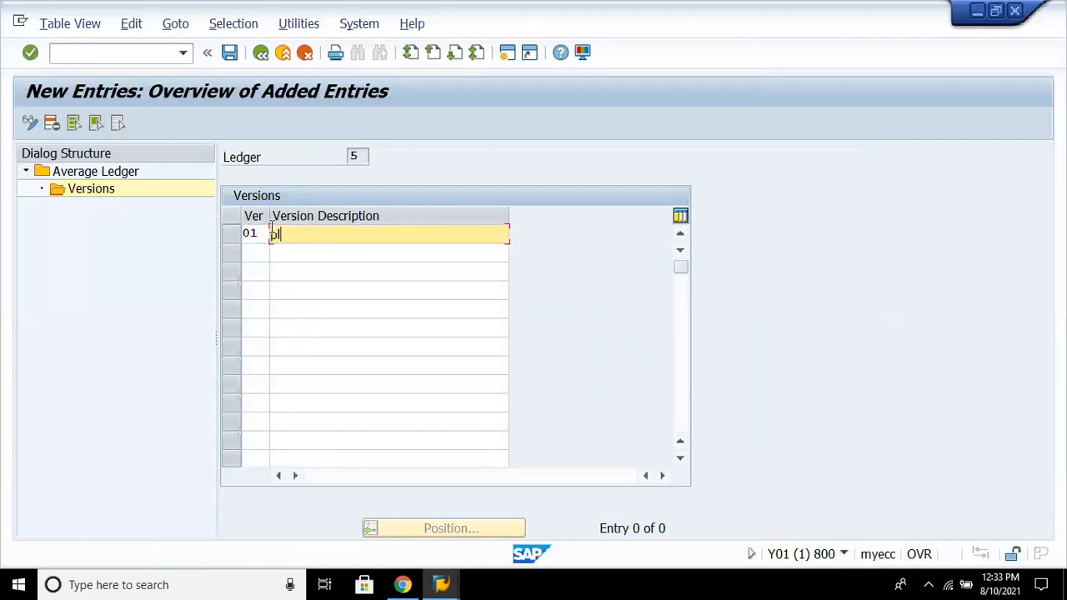
type("Current version")
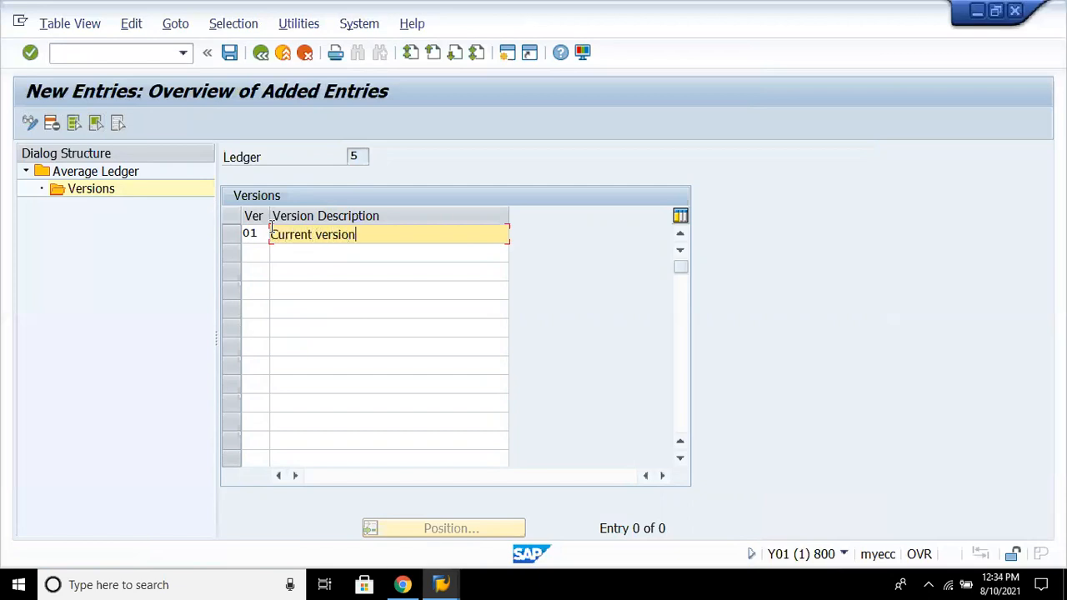
type(" /pla")
type("n")
key("Return")
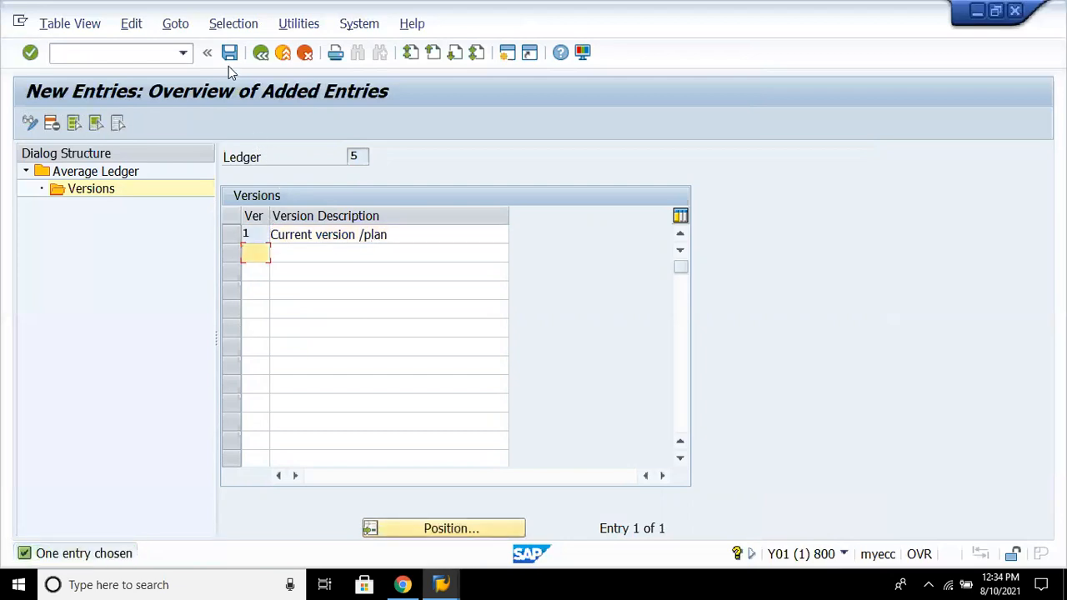
- Save the average ledger and its version under customizing request Y01K900748, and return to the implementation guide
left_click(229, 52)
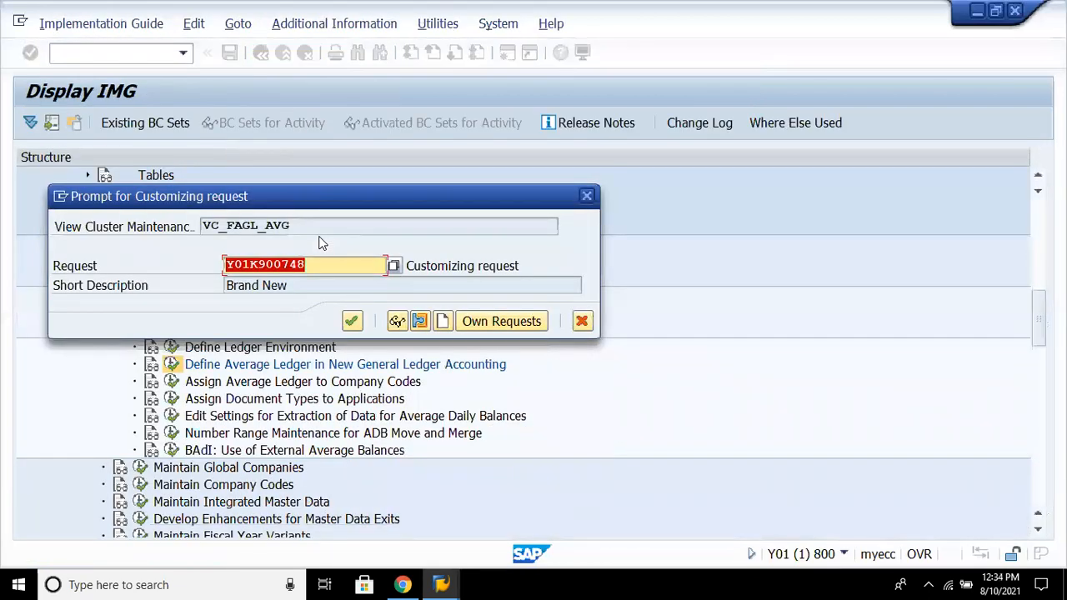
key("Return")
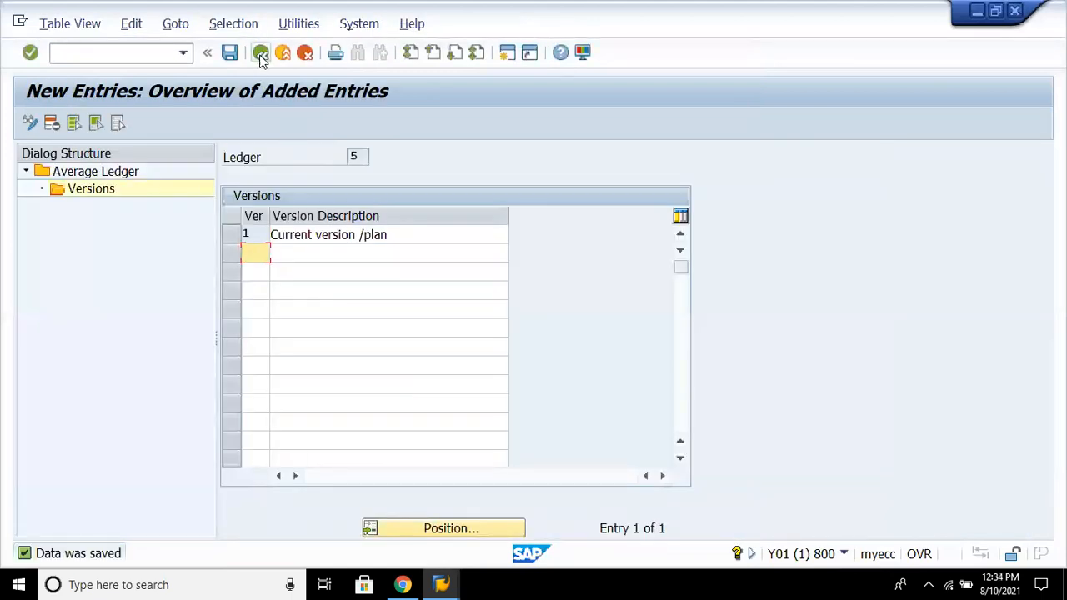
left_click(260, 52)
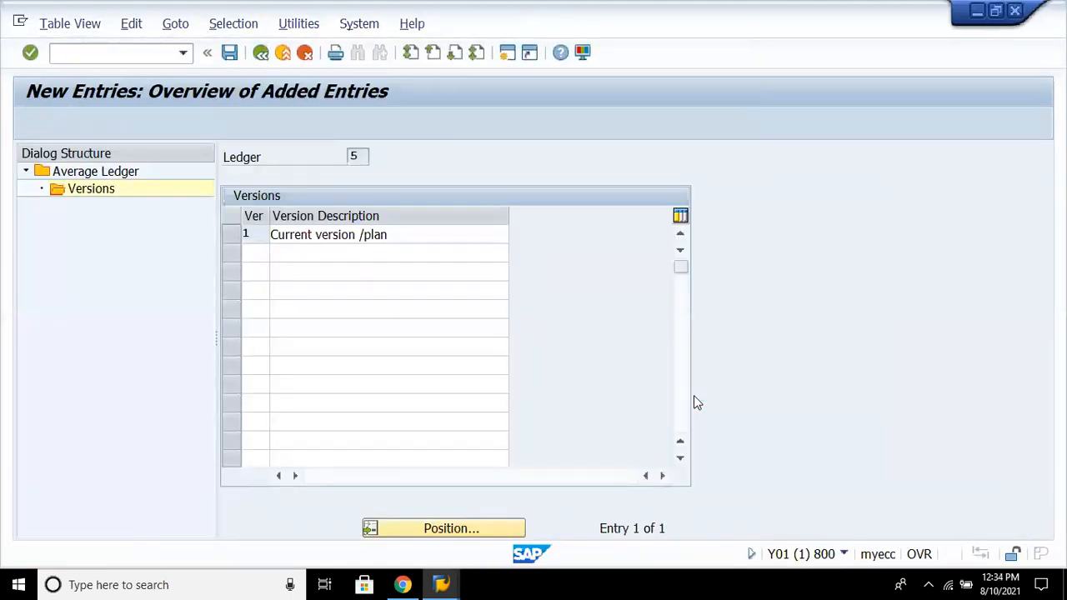
left_click(260, 53)
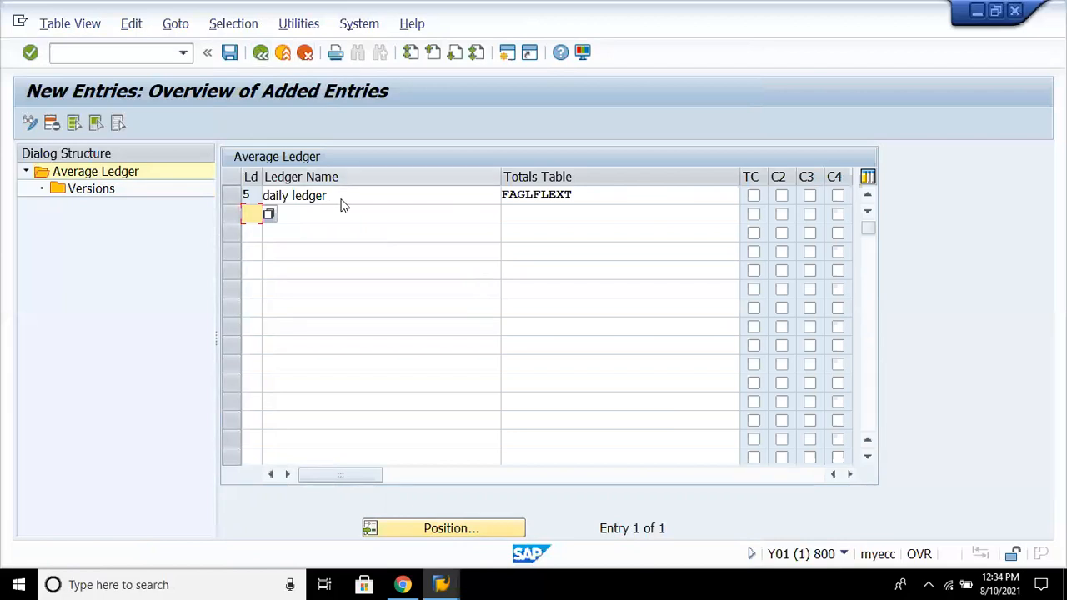
key("F3")
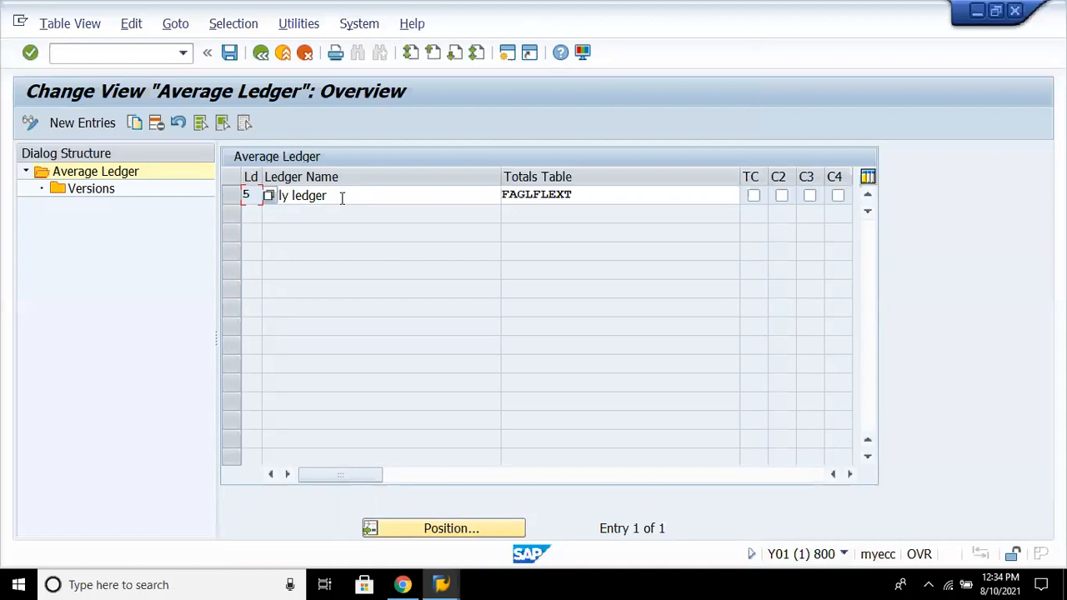
left_click(261, 55)
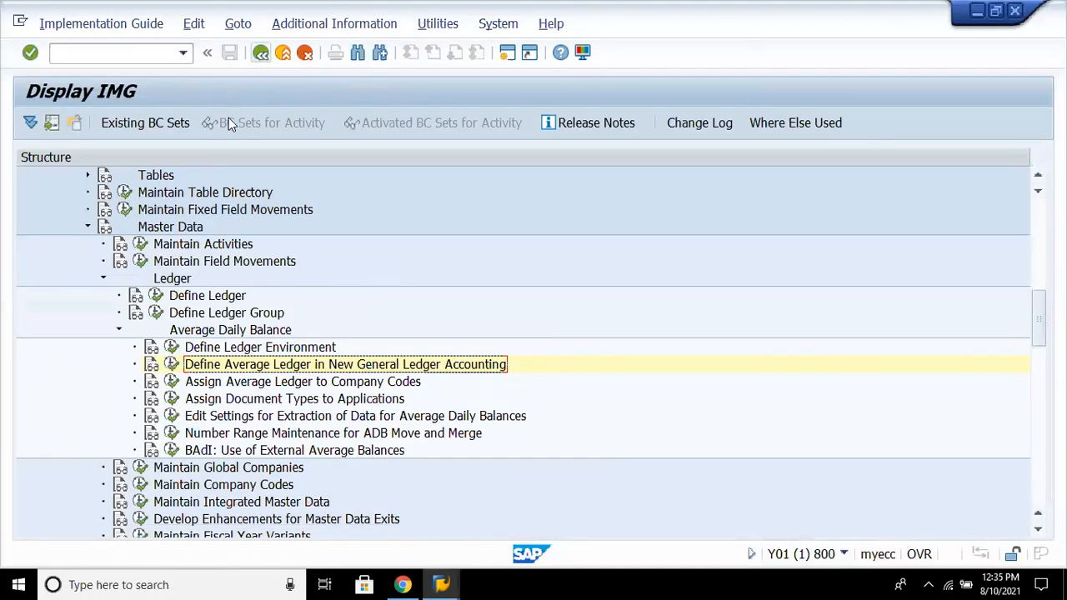
- Run the Assign Average Ledger to Company Codes activity and try ledger 5, the daily ledger, as its work area
left_click(318, 383)
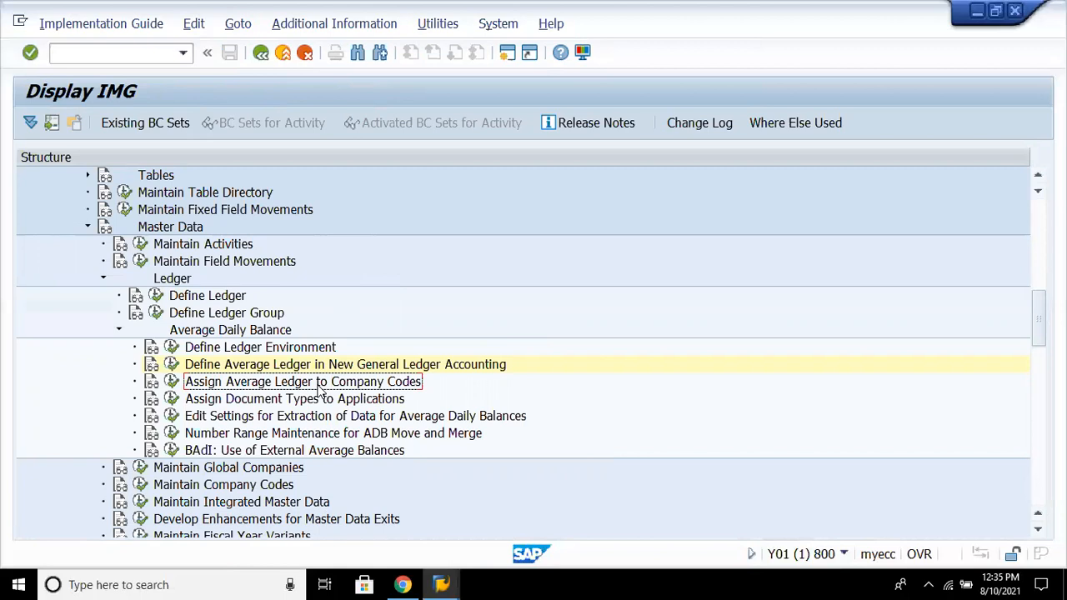
left_click(171, 382)
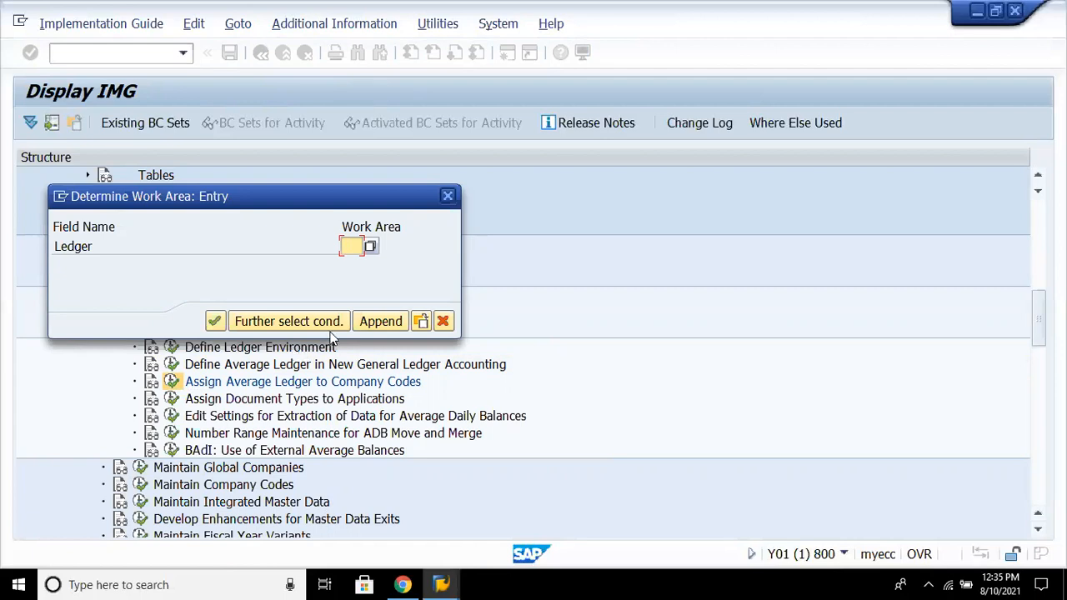
left_click(381, 318)
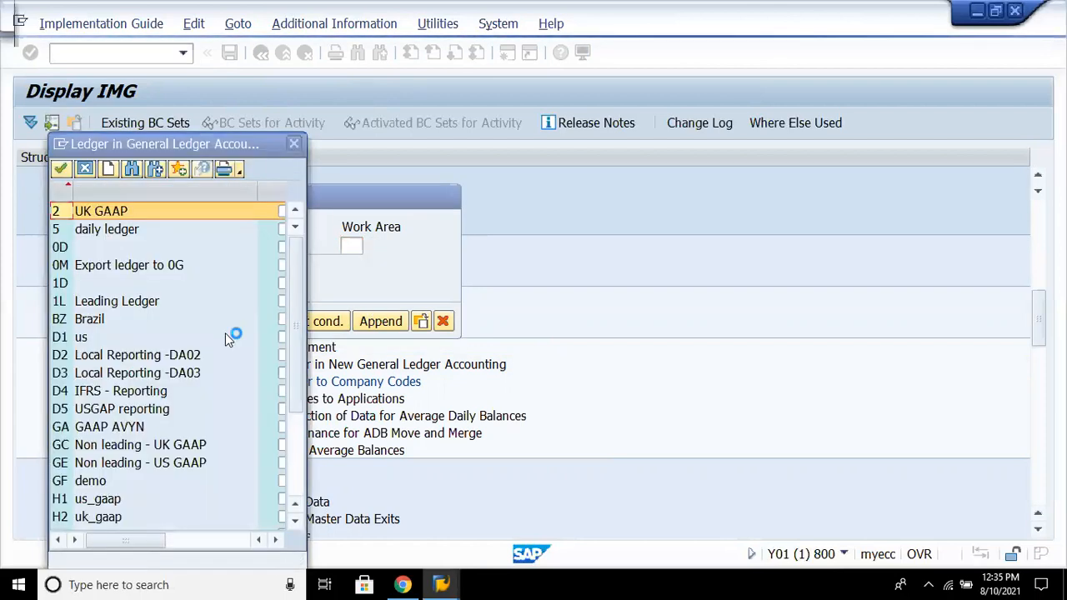
double_click(127, 229)
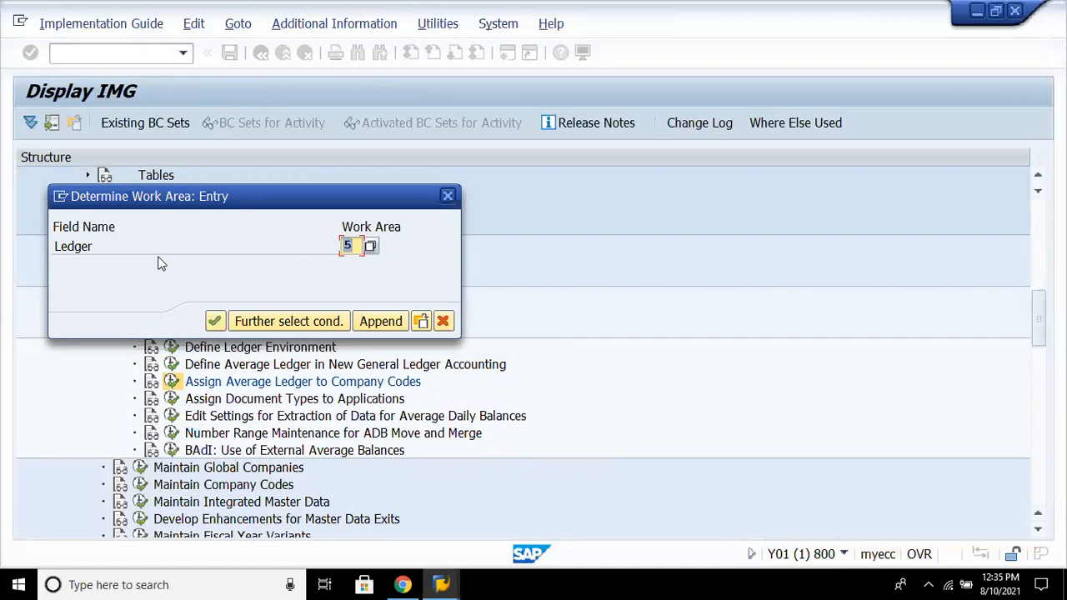
key("Return")
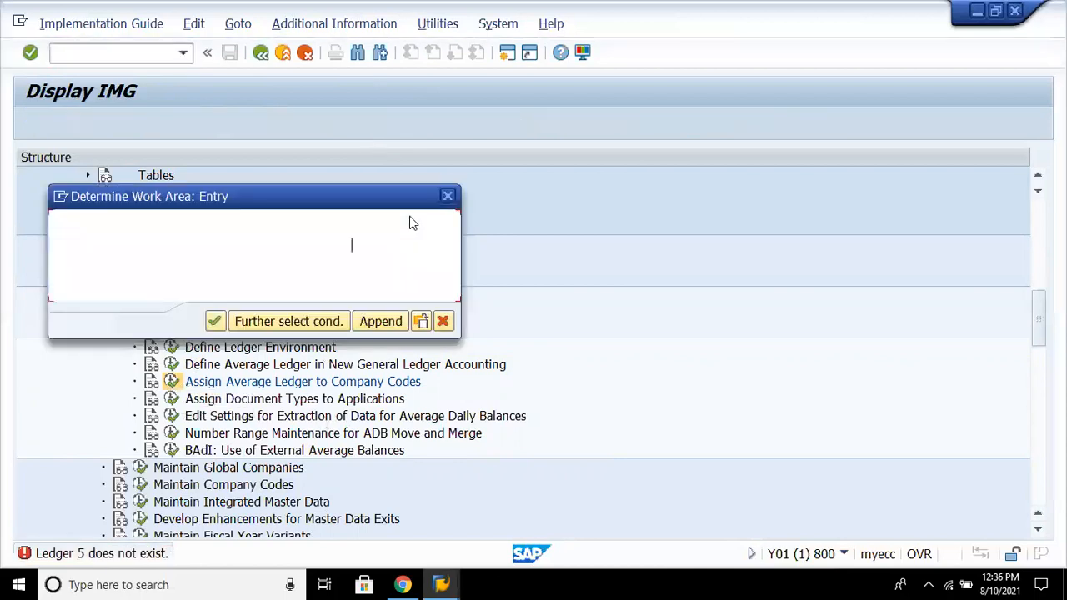
- Choose ledger Y1, the ledger for local reporting, as the work area and open its company code assignments
left_click(391, 321)
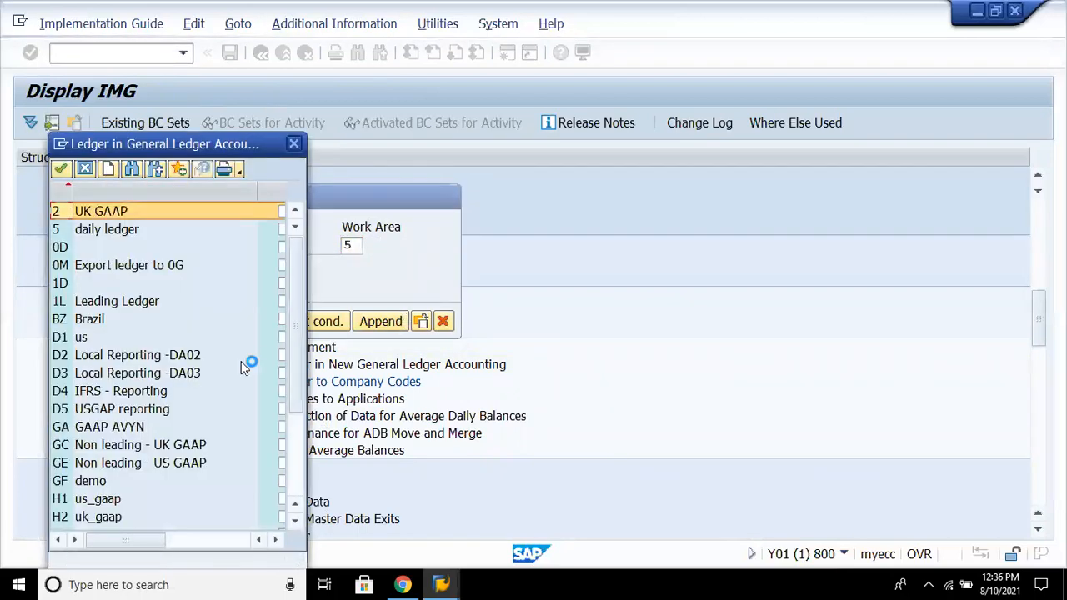
left_click(293, 521)
left_click(293, 520)
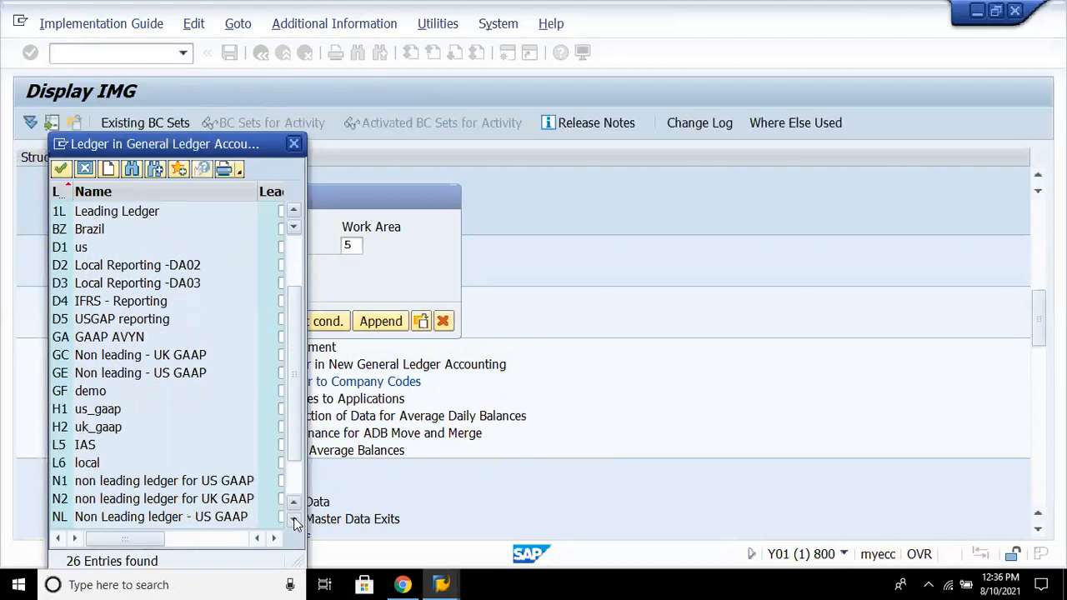
left_click(293, 520)
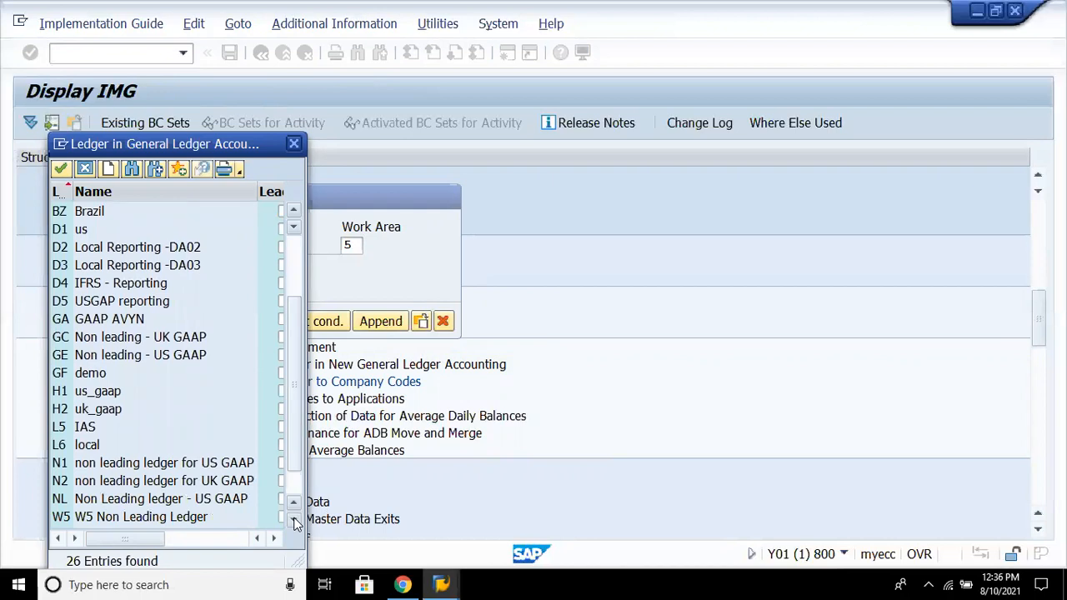
left_click(294, 521)
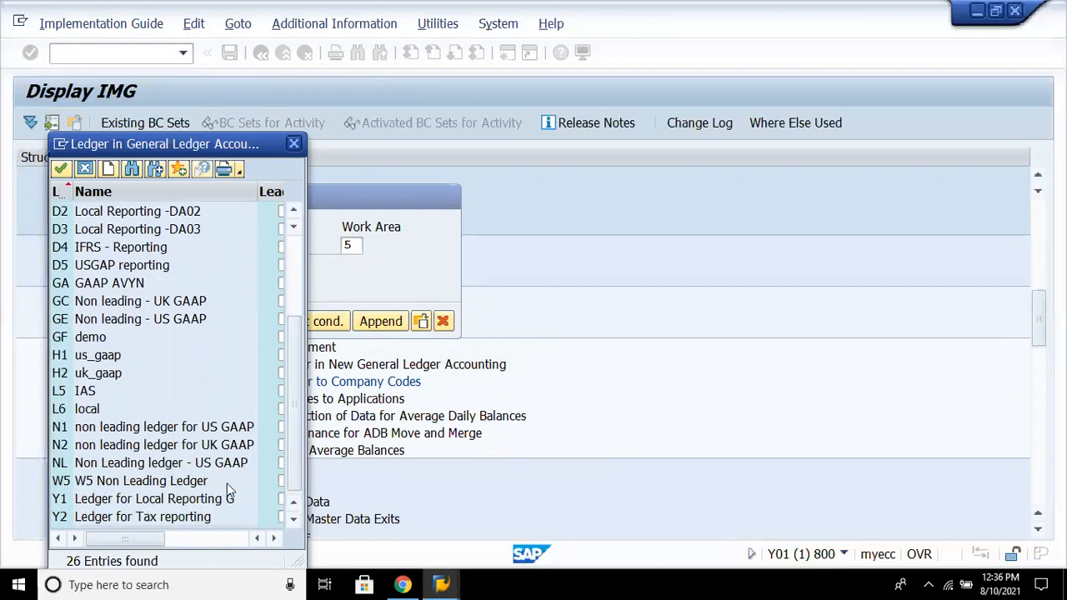
double_click(215, 507)
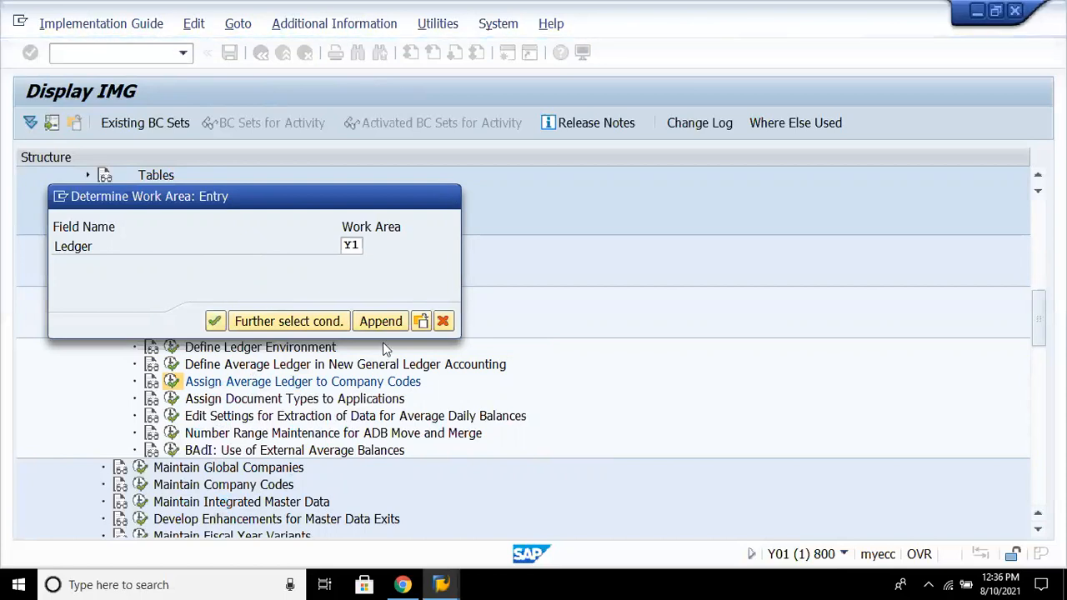
key("Return")
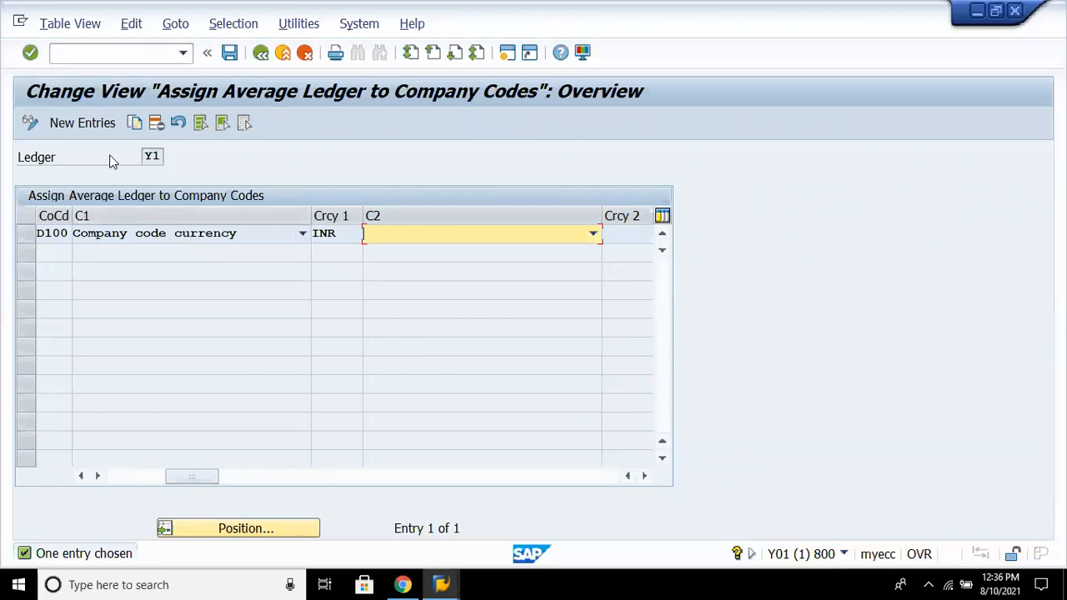
- Add a new assignment entry for company code 8880 and open the options for its second currency type
left_click(83, 122)
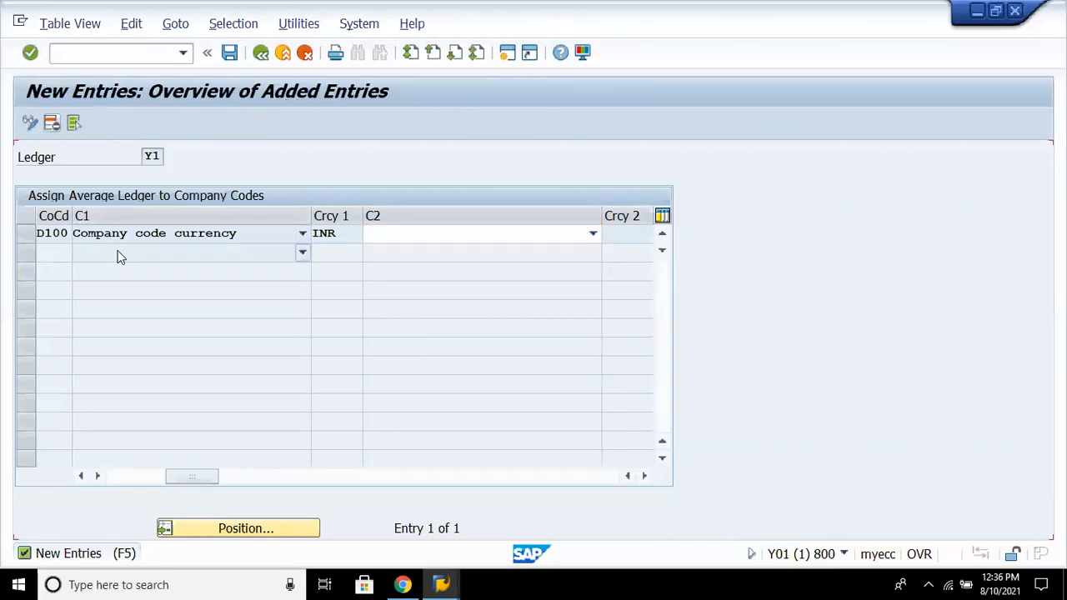
type("8880")
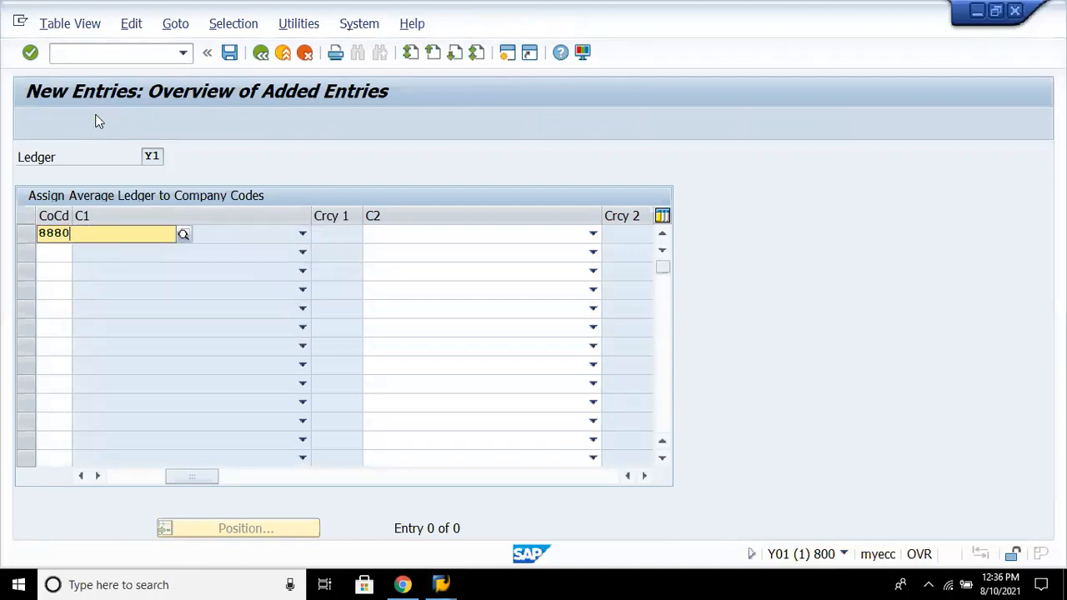
left_click(189, 266)
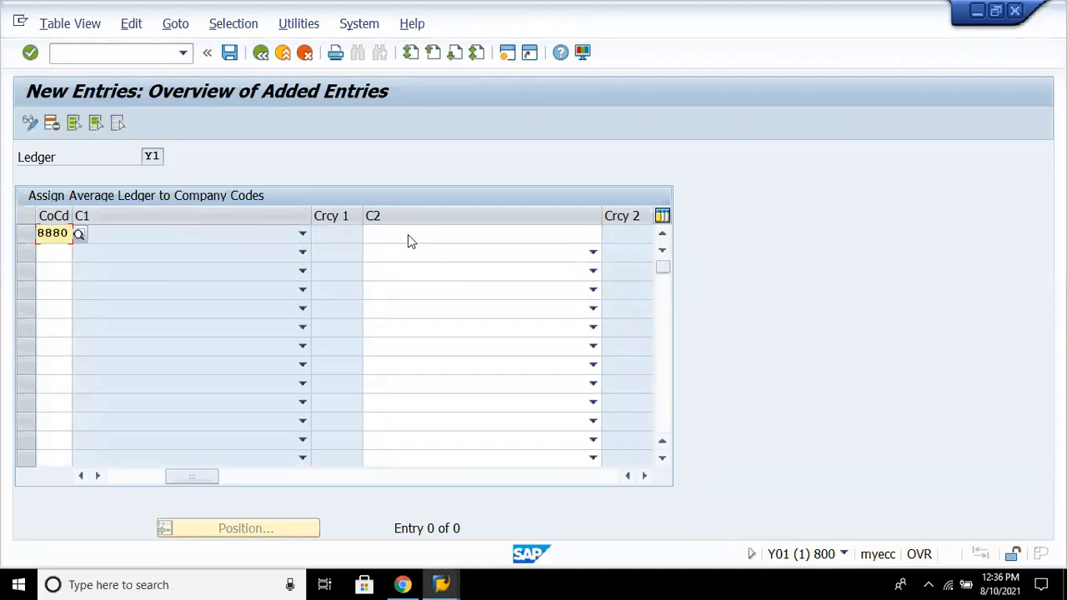
left_click(408, 234)
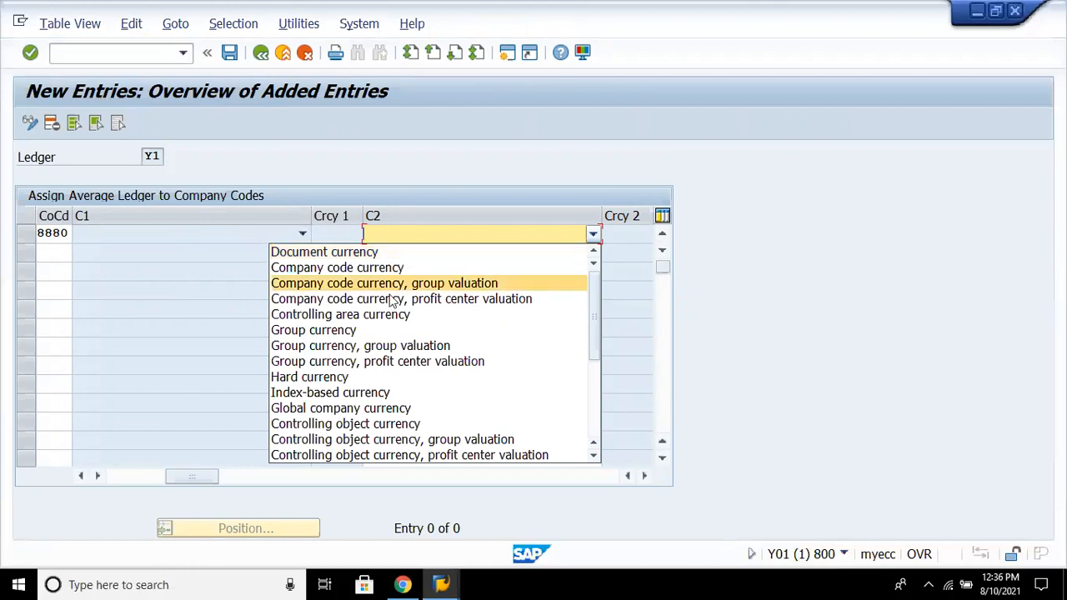
- Set Group currency as the second currency for company code 8880 in ledger Y1, and save the assignment as not productively used
left_click(377, 330)
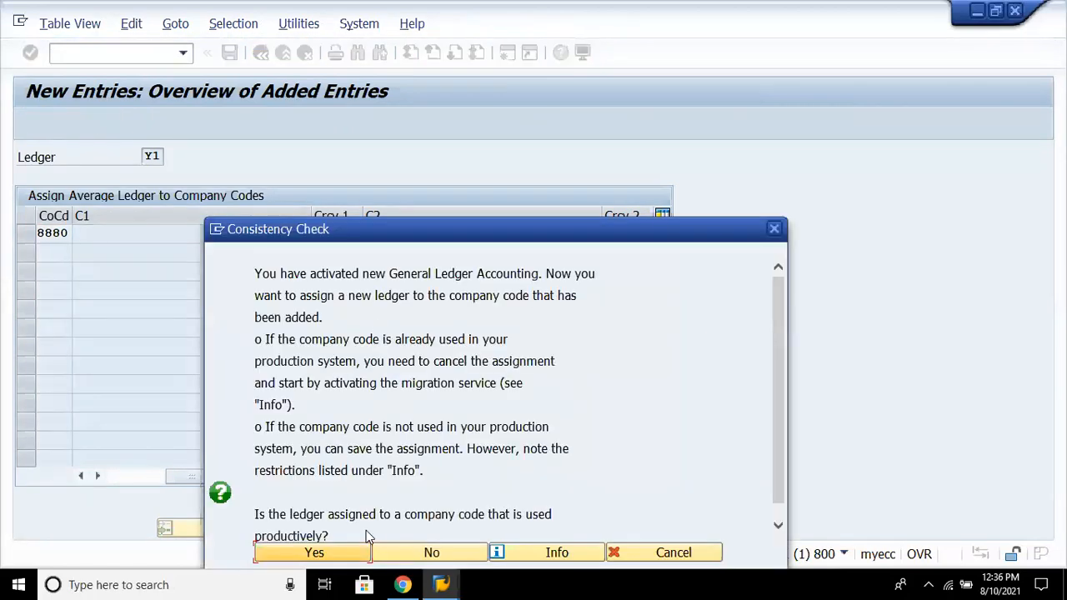
left_click(432, 552)
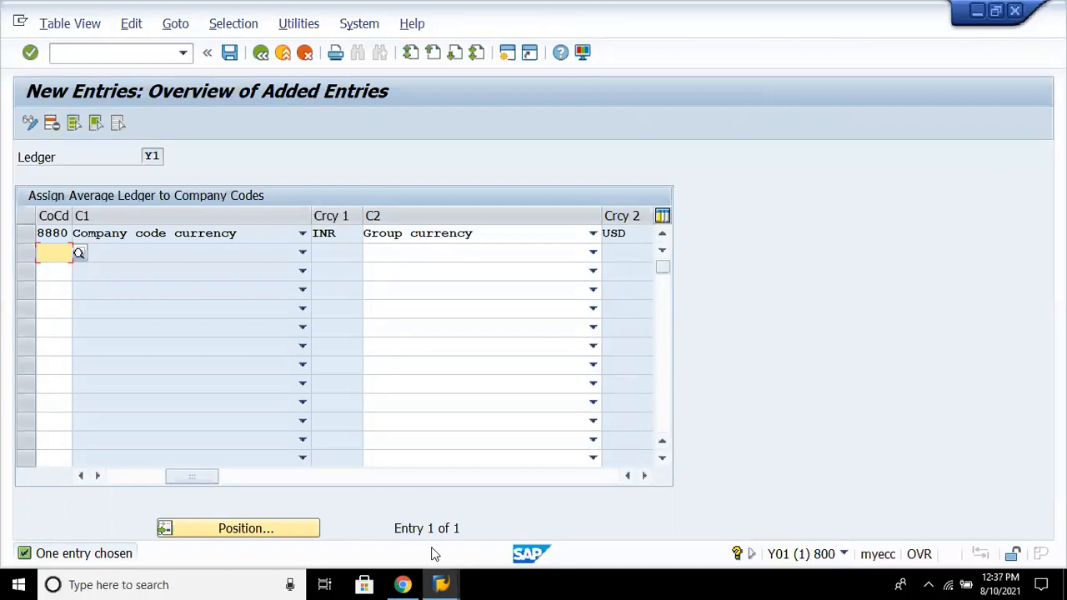
key("ctrl+s")
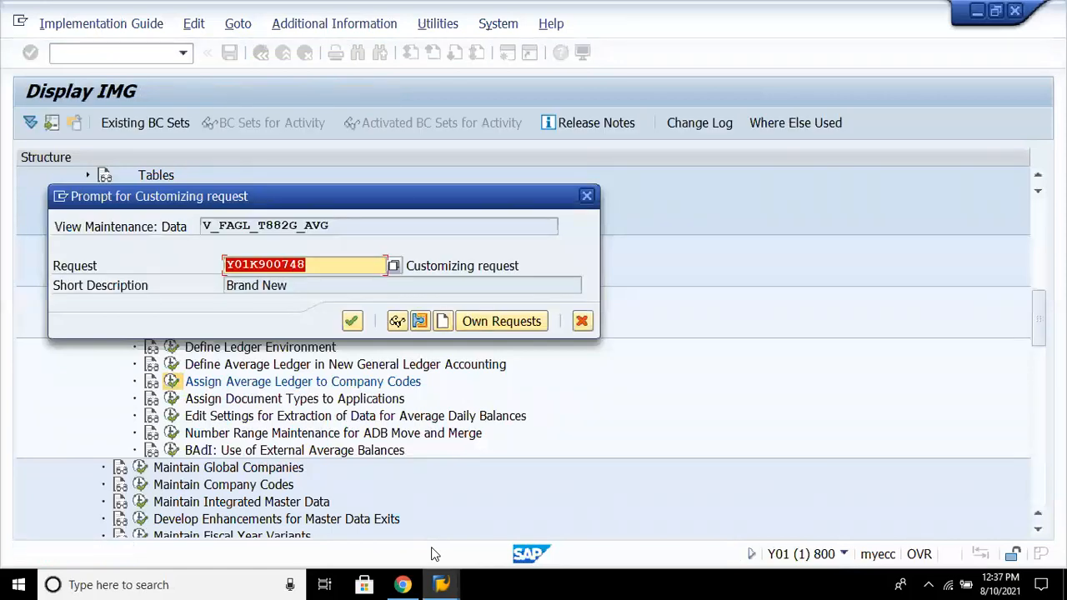
key("Return")
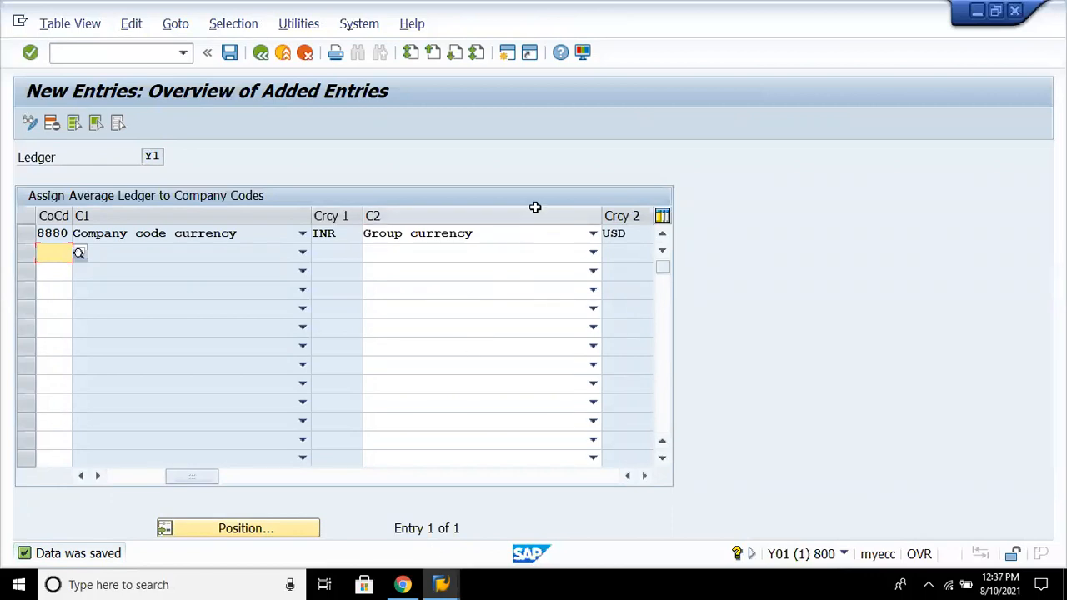
left_click(259, 53)
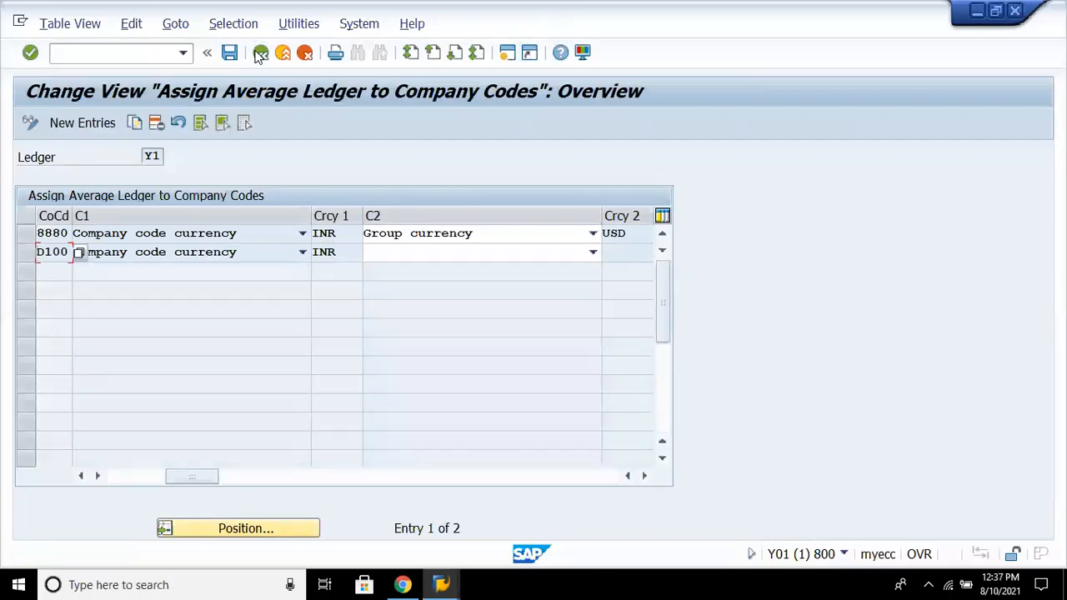
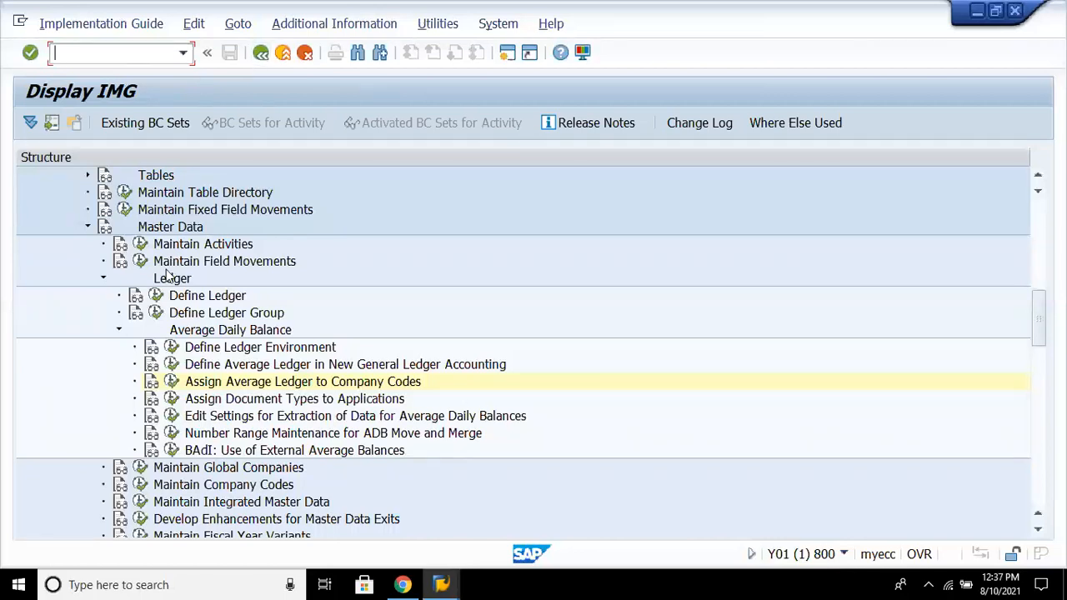
- Add a new entry under Assign Document Types to Applications for Use Auto Correction to Post Documents with FI-SL document type Z1
left_click(348, 382)
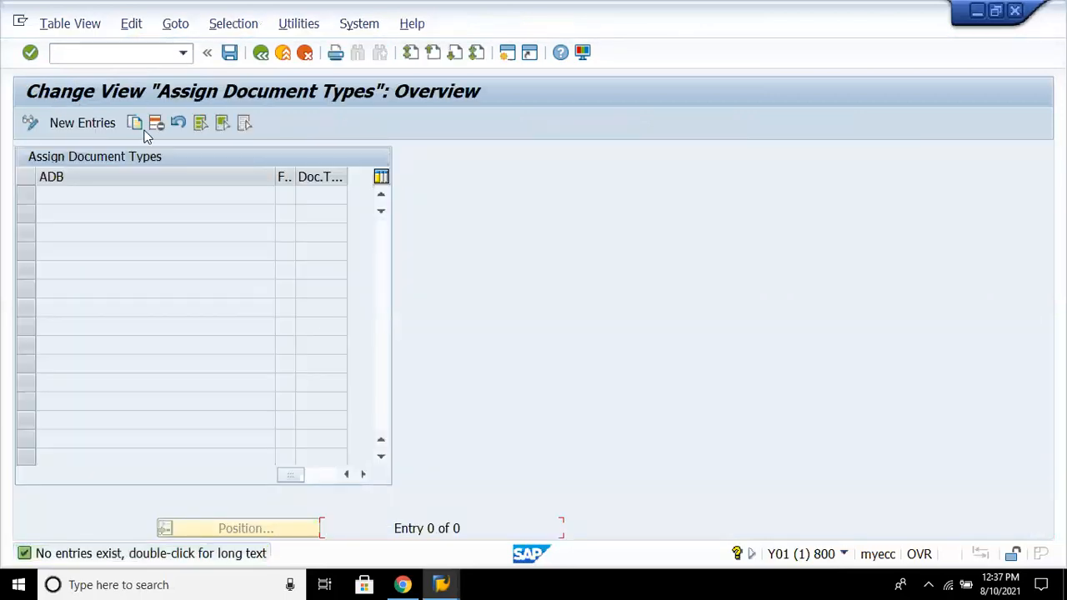
left_click(112, 127)
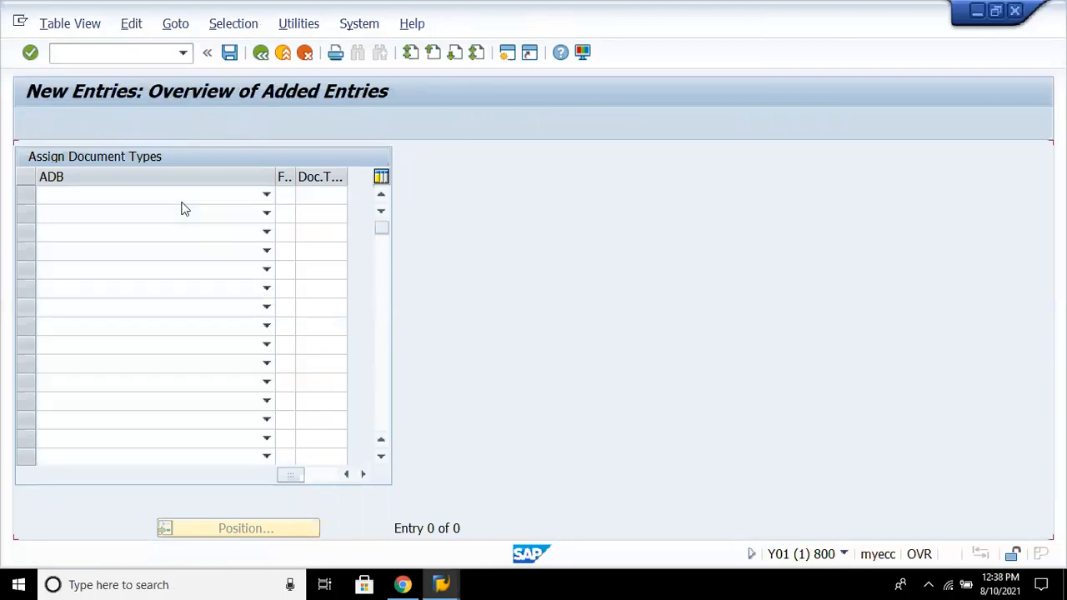
left_click(233, 191)
left_click(269, 196)
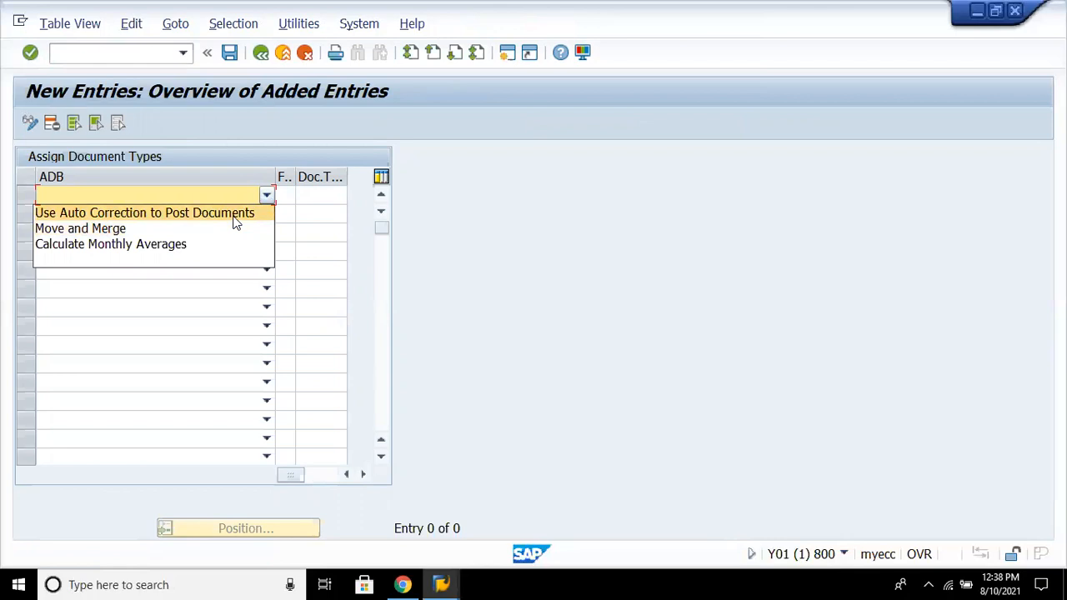
left_click(235, 215)
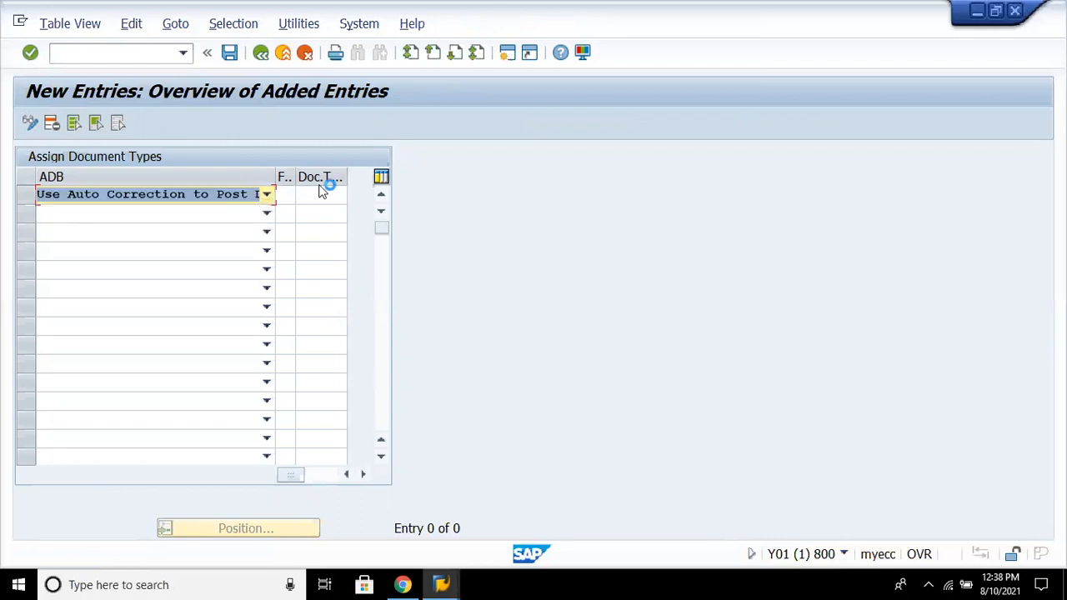
left_click(286, 201)
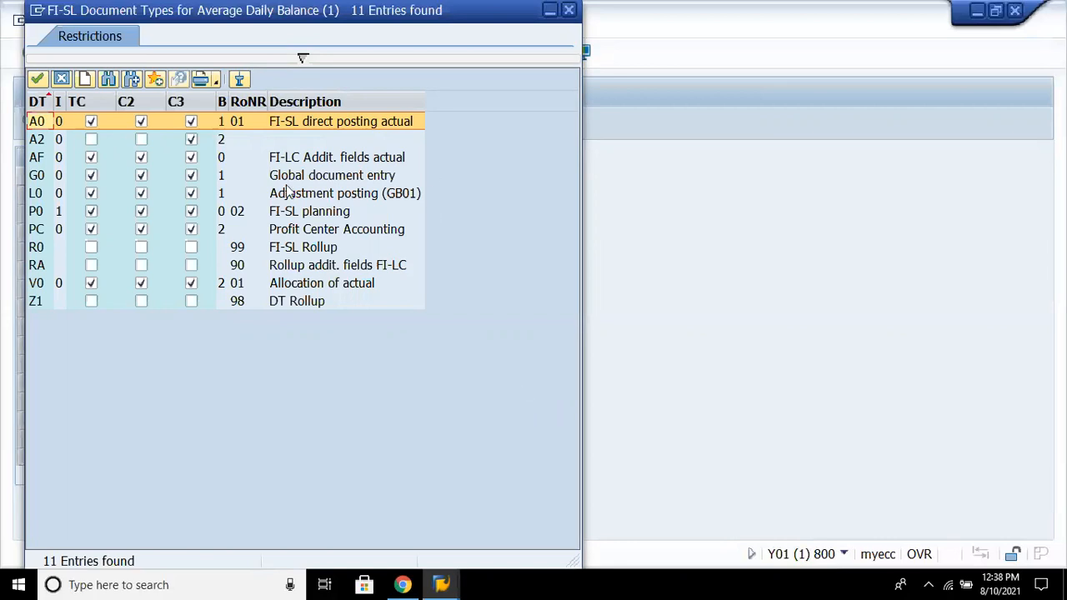
double_click(38, 301)
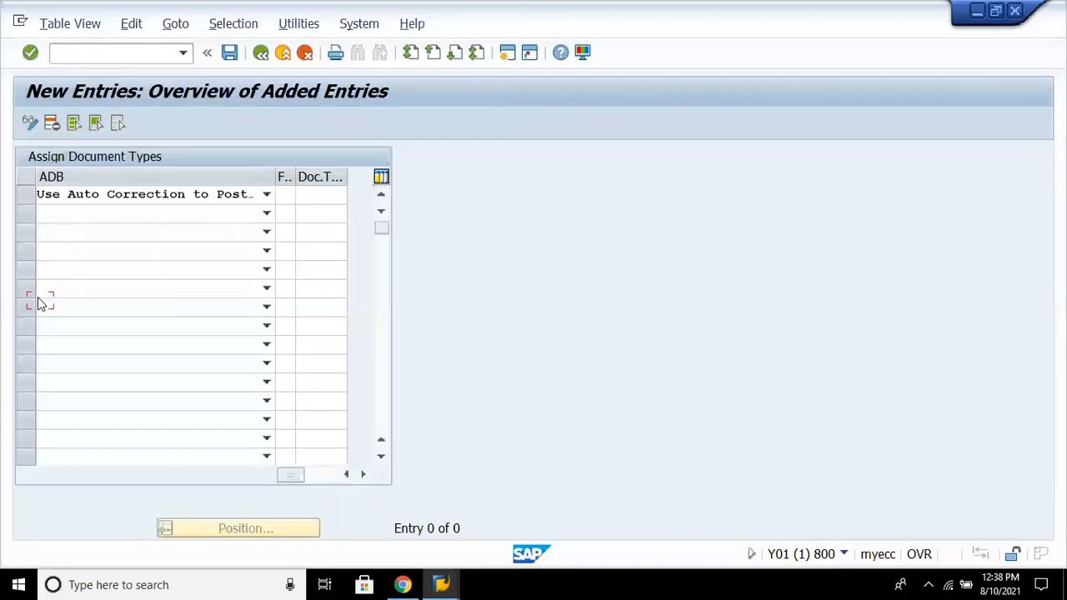
- Assign FI document type Z5 (Consolidation posting) to the auto correction entry and save it to the customizing request
left_click(329, 195)
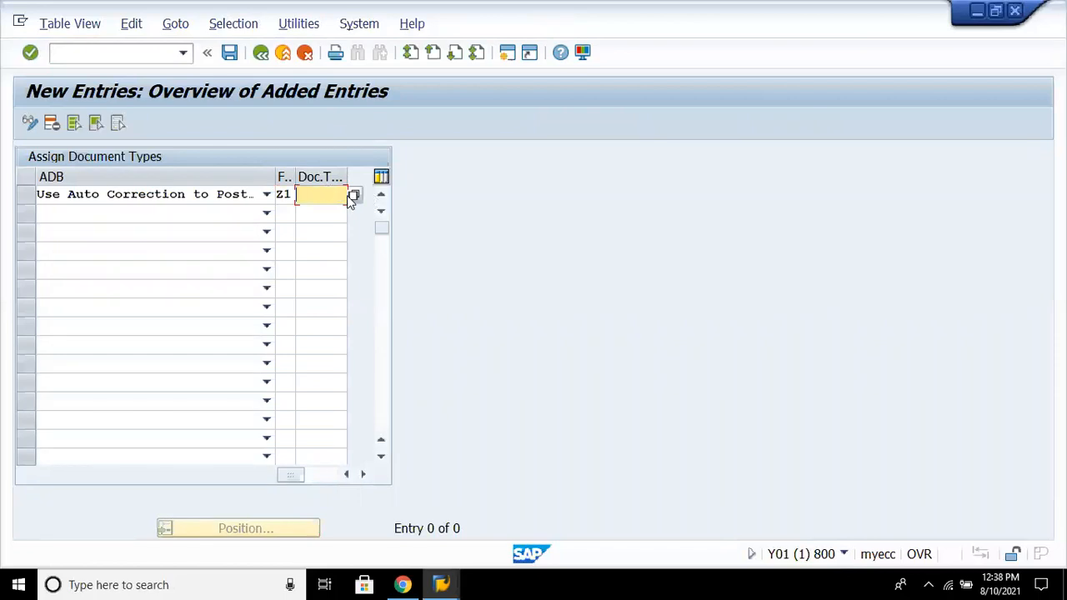
left_click(352, 196)
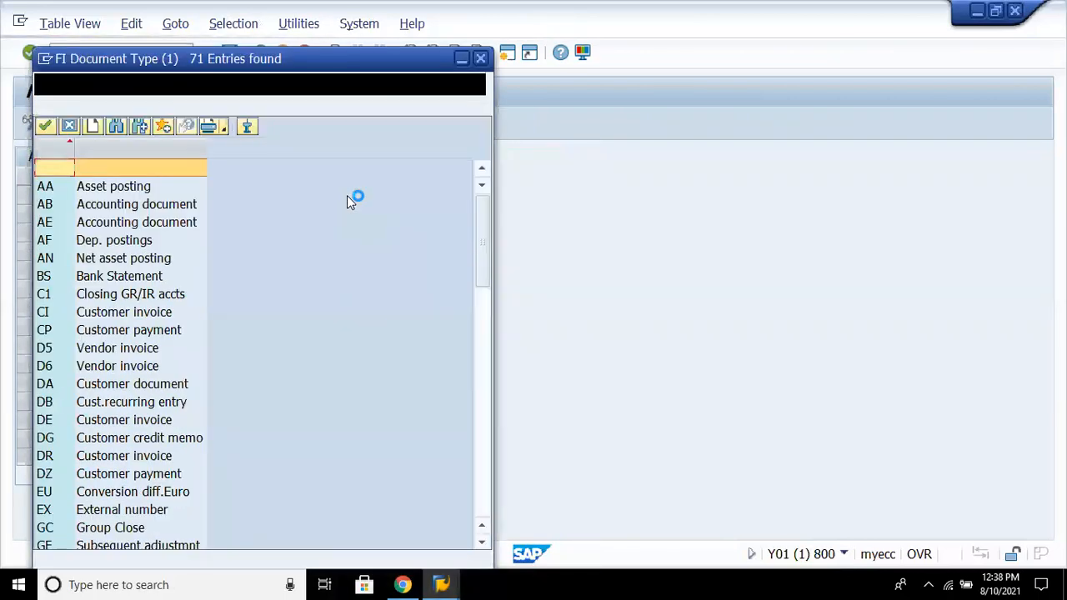
left_click(479, 472)
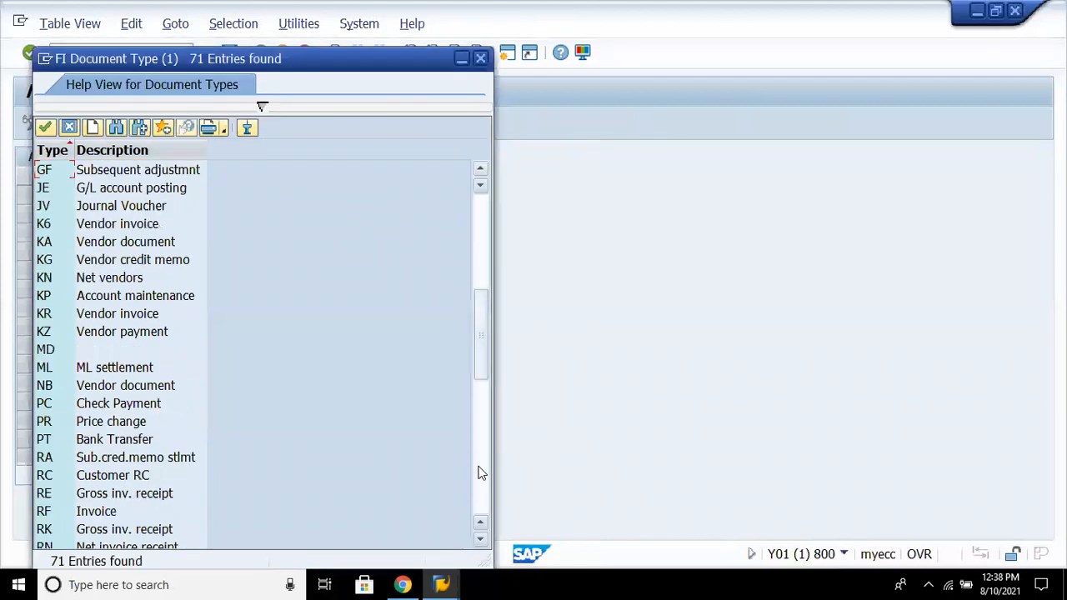
left_click(481, 473)
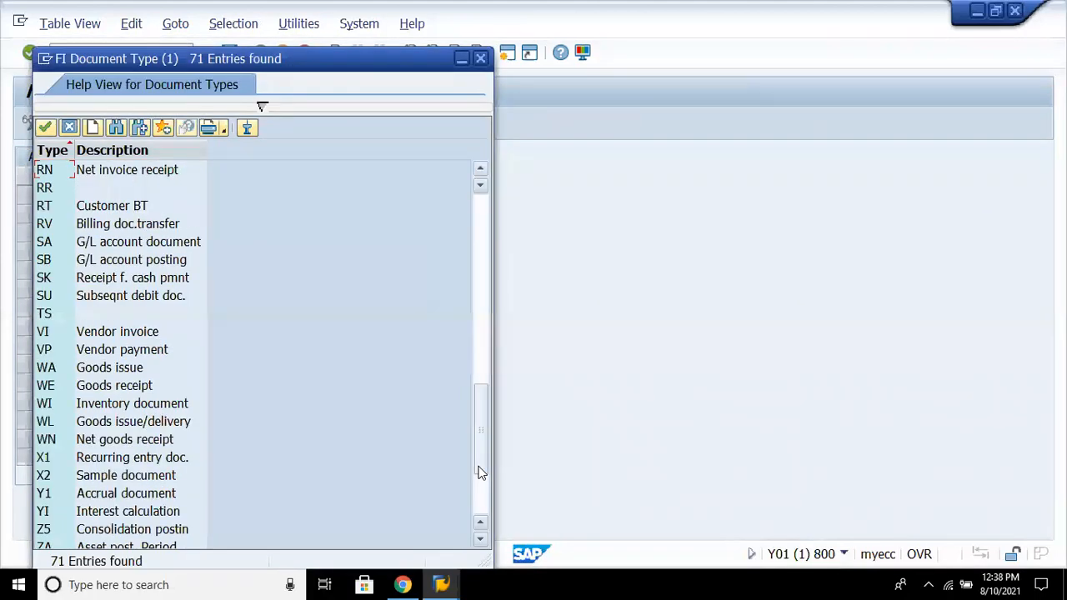
left_click(479, 510)
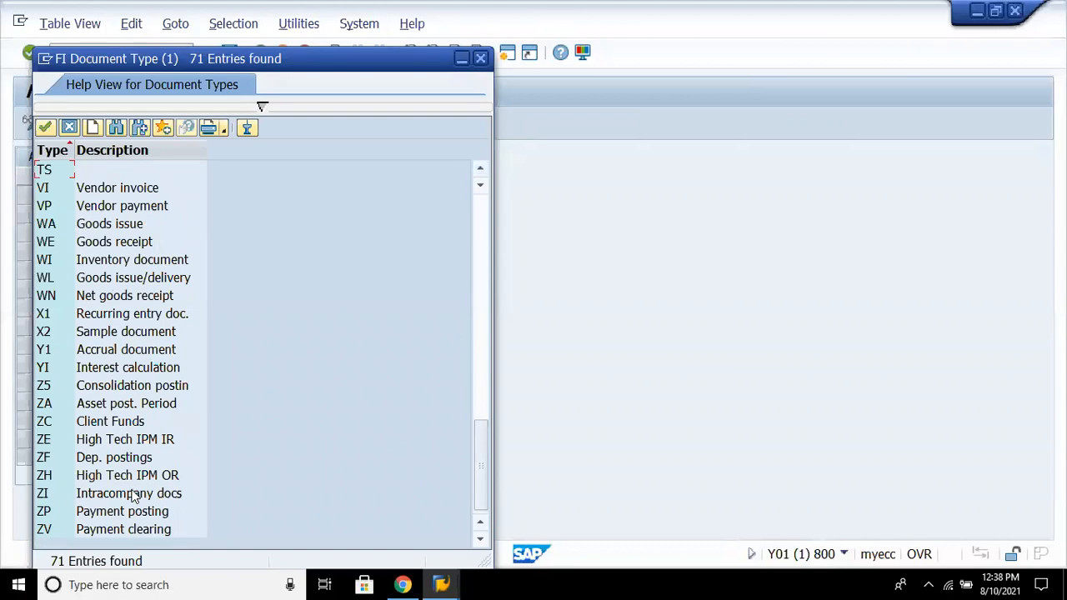
double_click(145, 390)
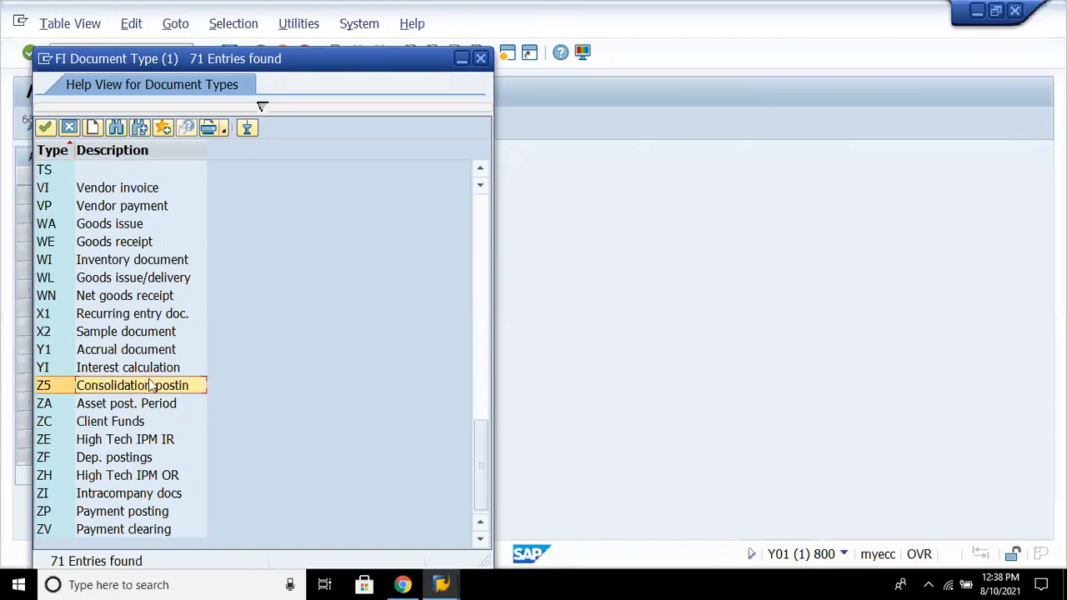
key("Return")
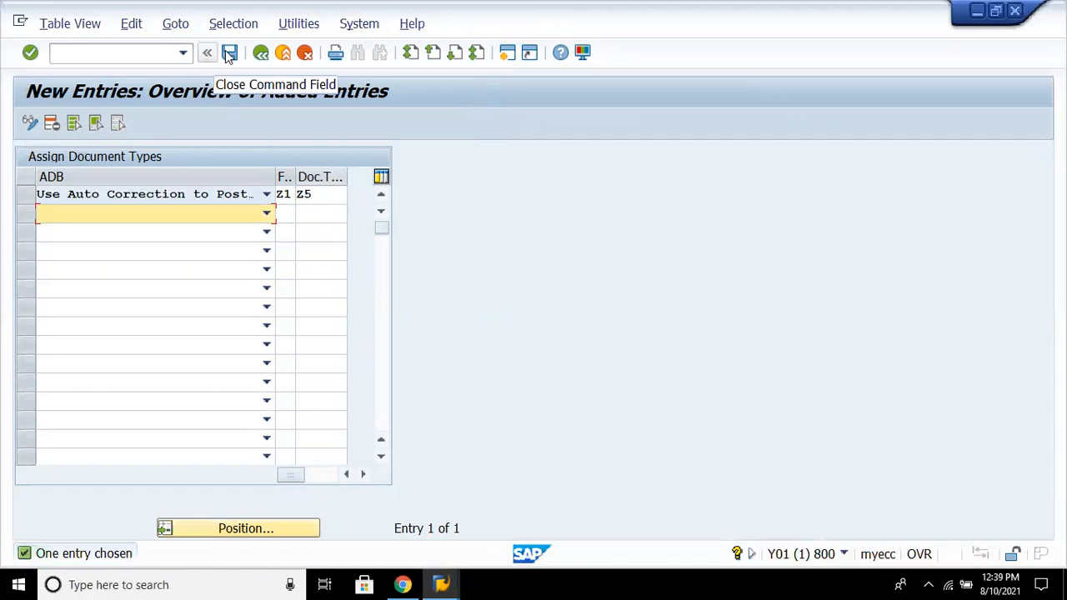
key("ctrl+s")
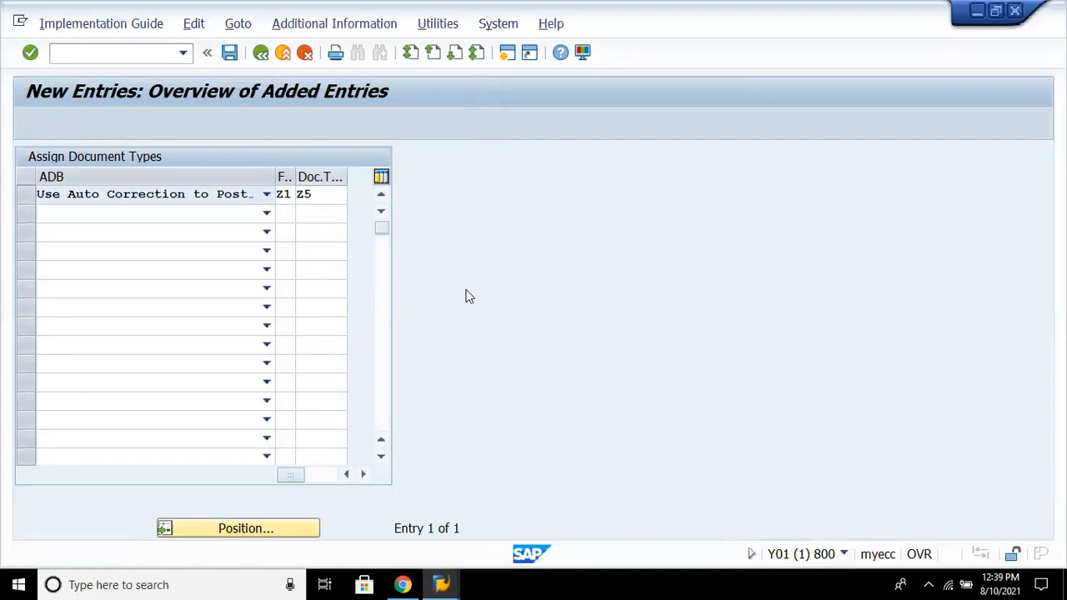
left_click(352, 320)
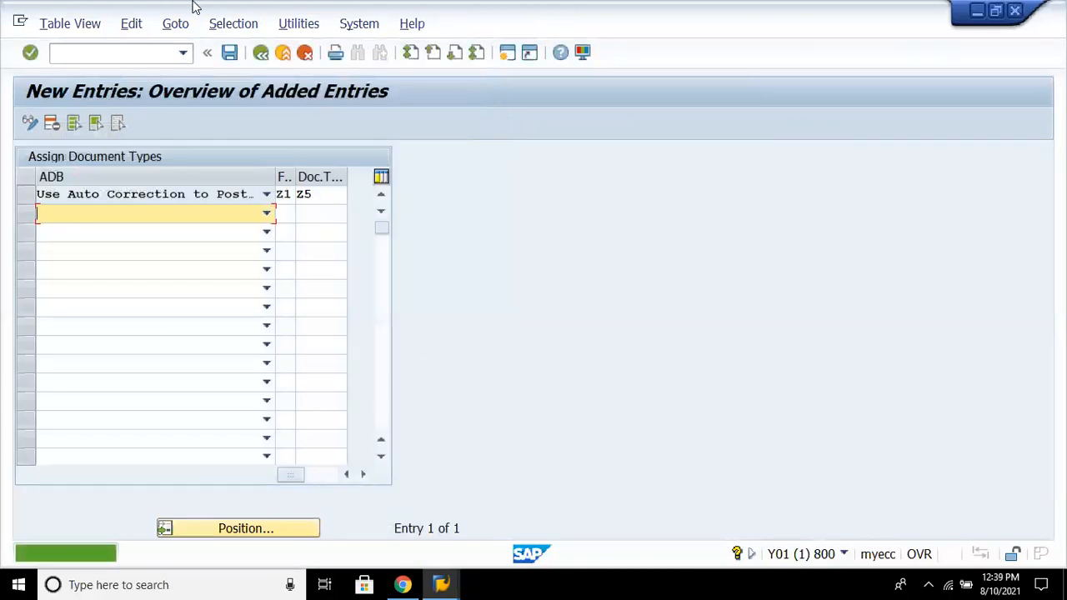
left_click(260, 53)
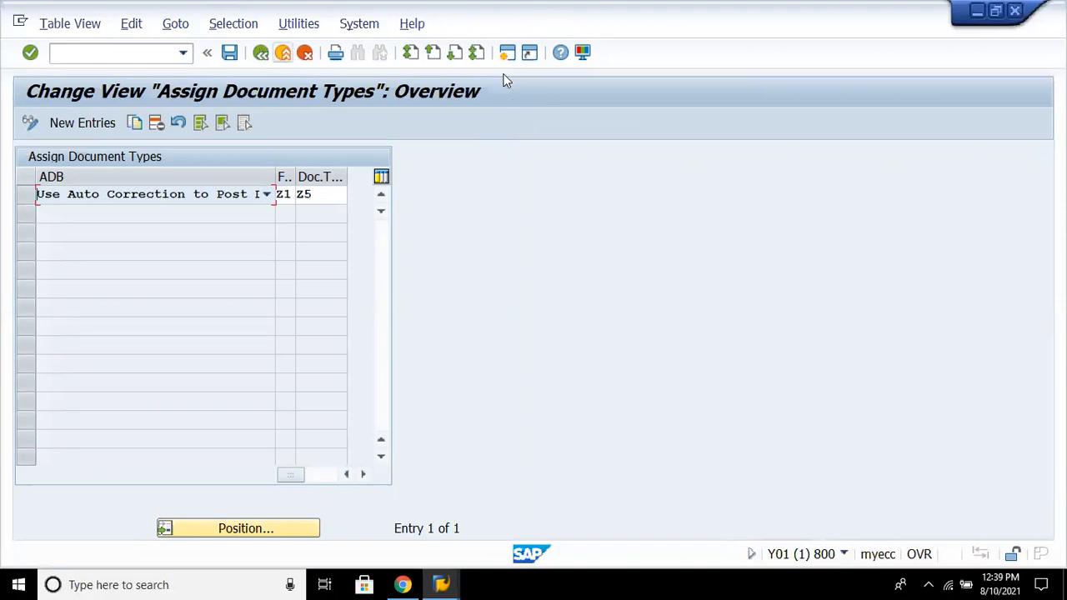
- Look at the font settings in the SAP GUI options and cancel without changing them
left_click(584, 55)
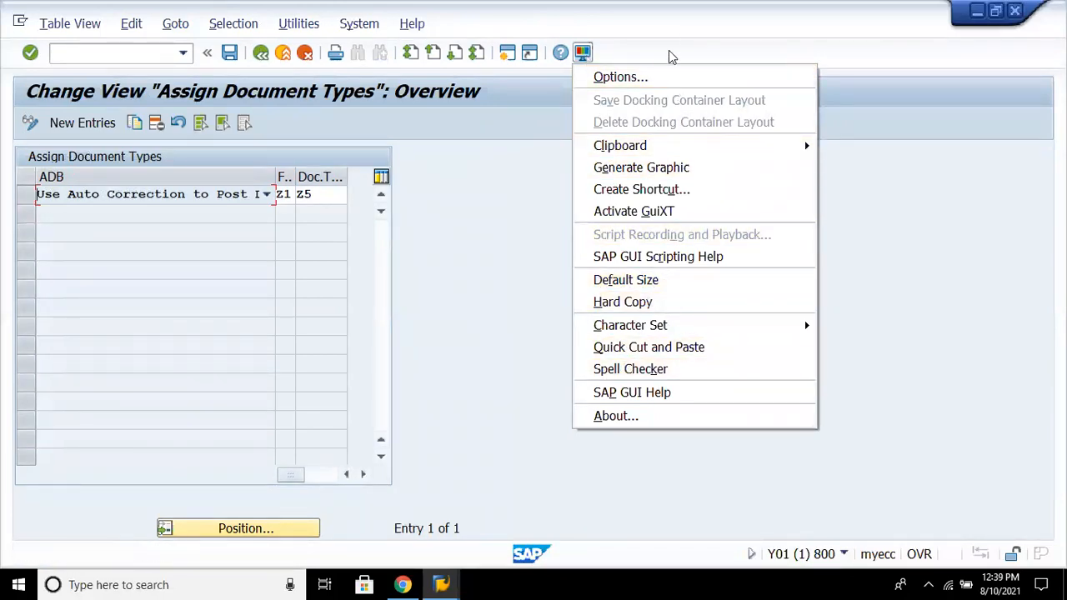
left_click(656, 77)
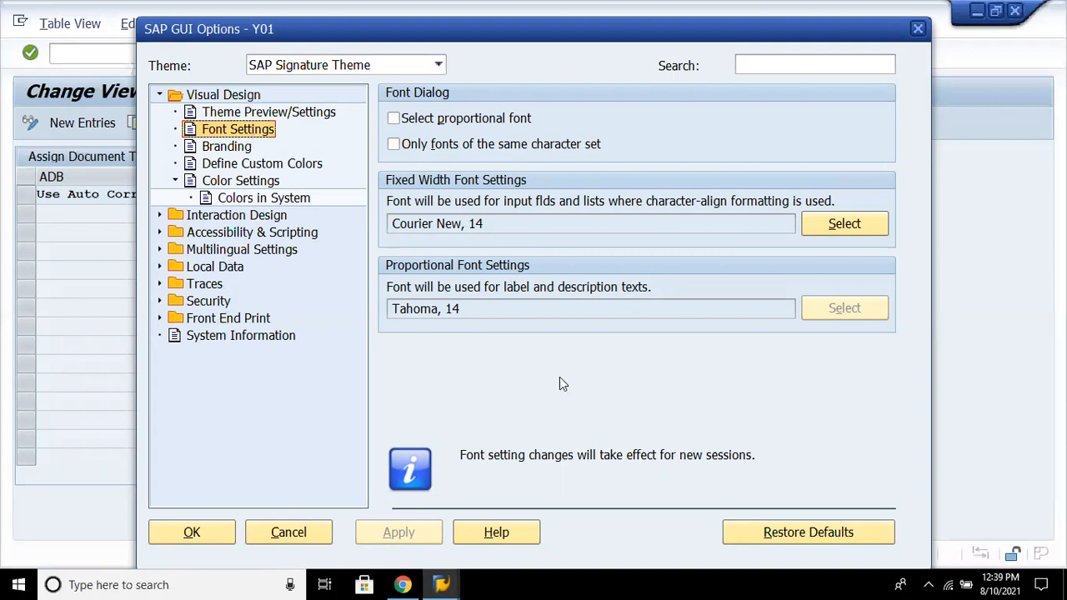
left_click(305, 538)
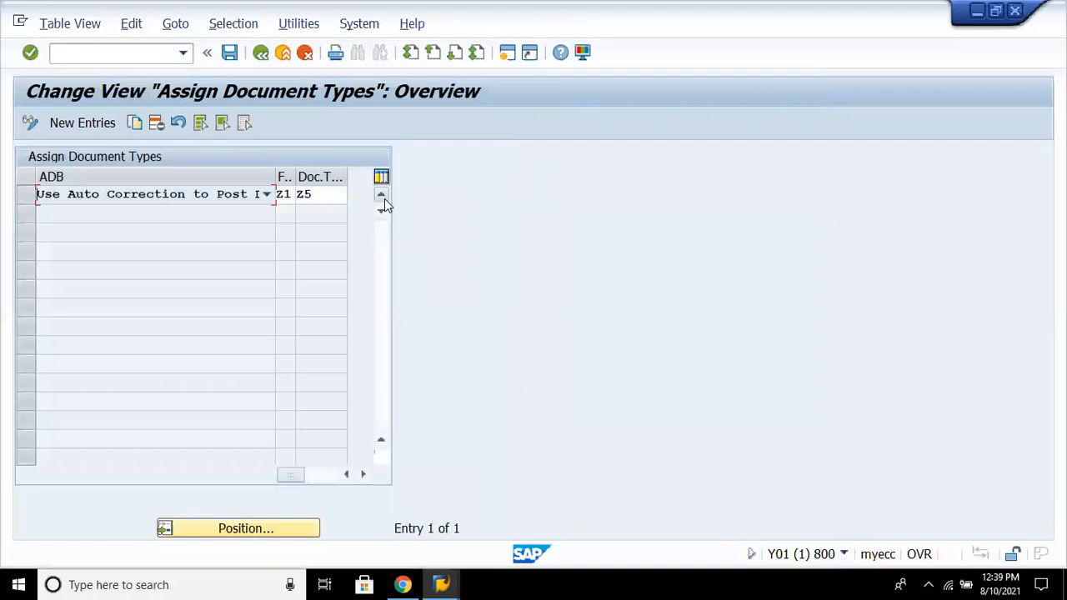
- Review the new-entry options in Edit Settings for Extraction of Data for Average Daily Balances, and return to the IMG structure
left_click(262, 55)
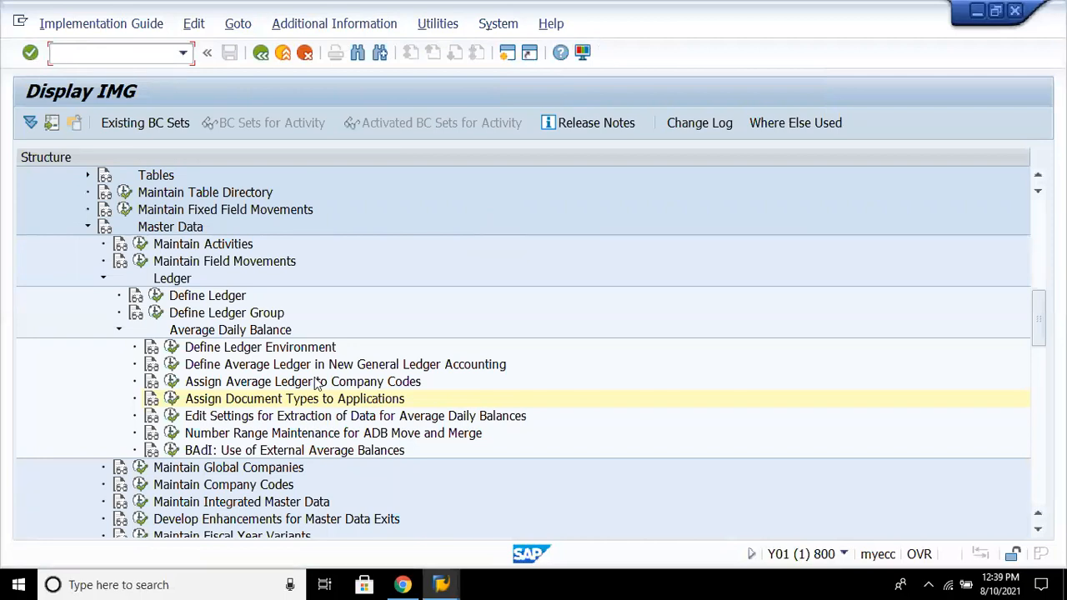
left_click(301, 417)
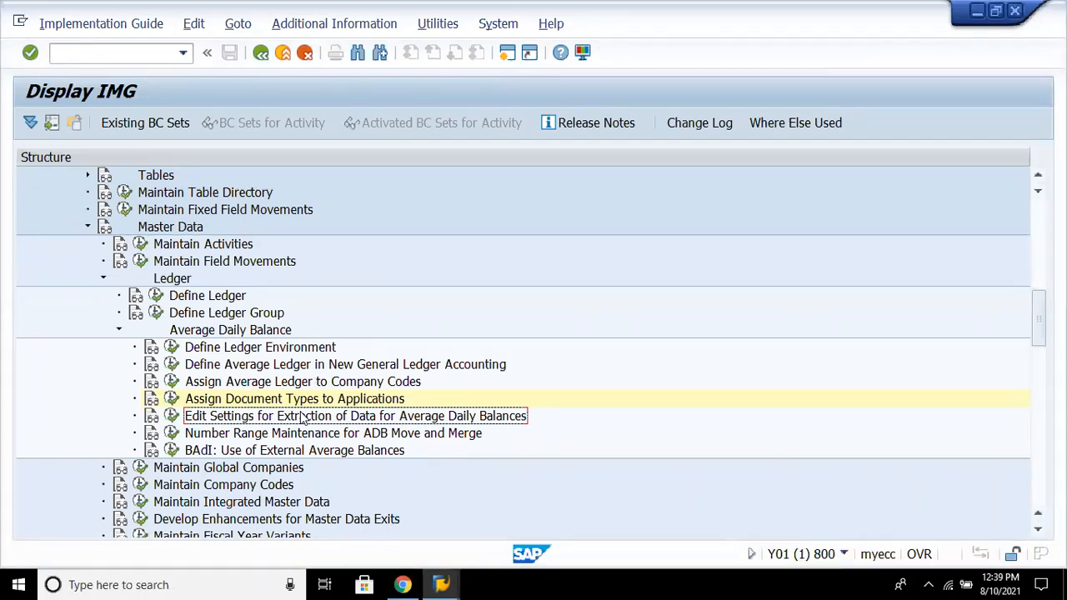
left_click(171, 416)
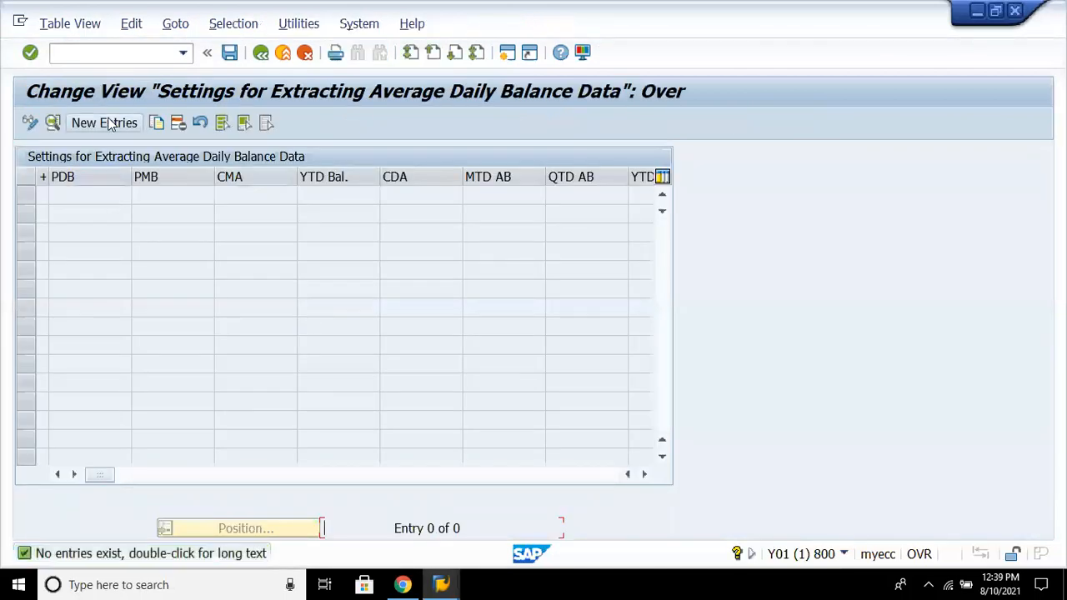
left_click(106, 123)
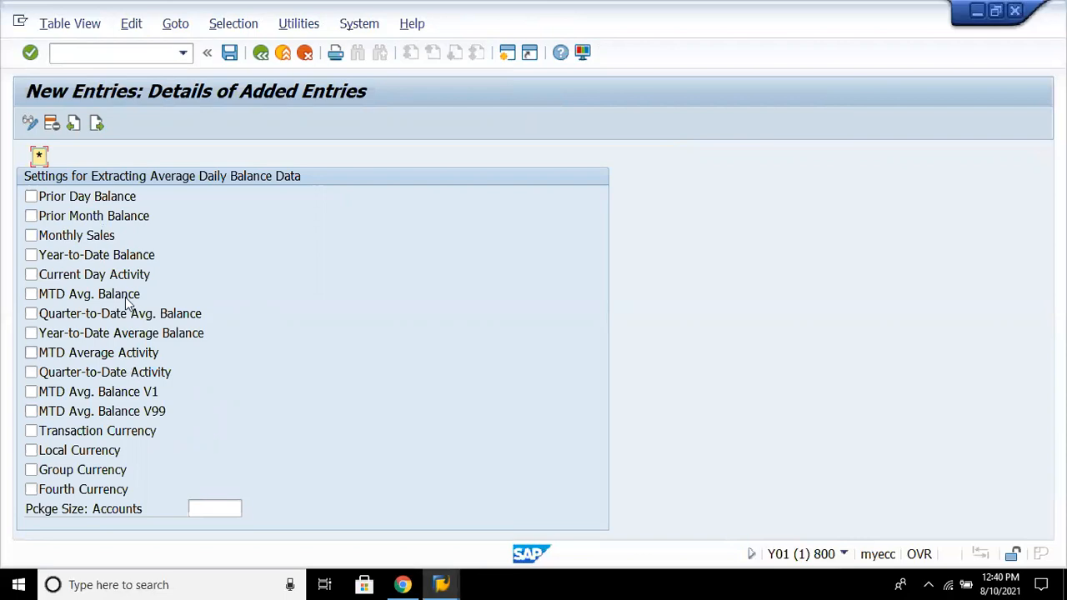
left_click(259, 54)
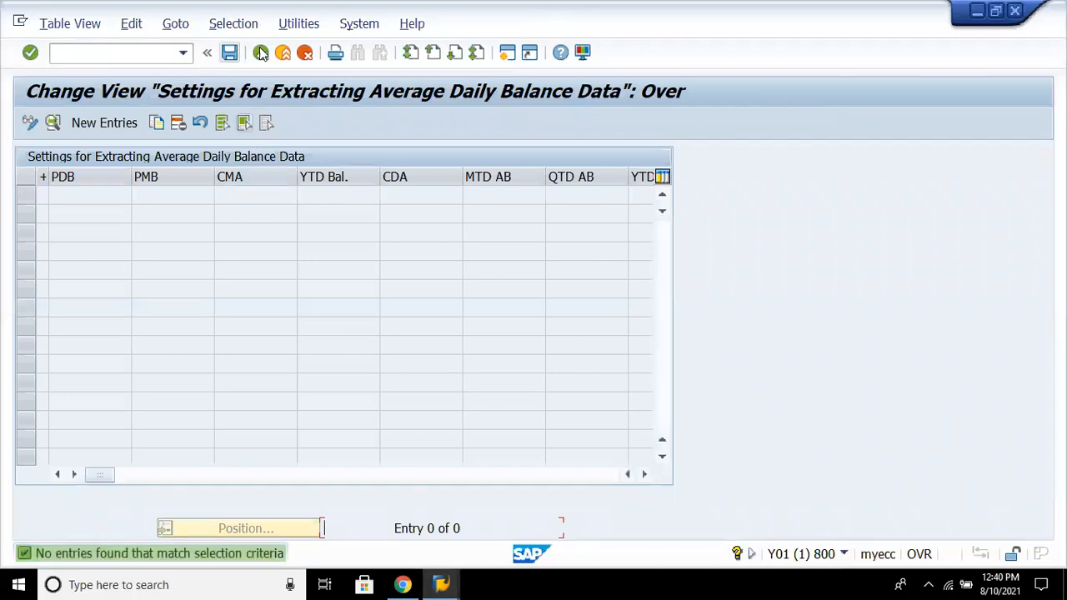
key("F3")
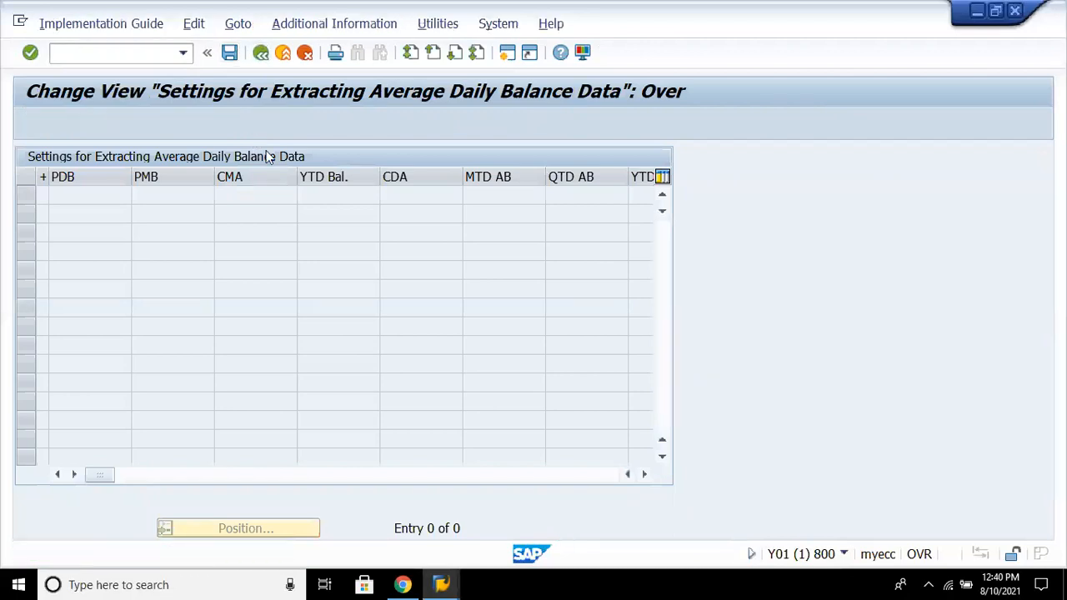
- Collapse the Average Daily Balance and Ledger nodes under Master Data and move to Maintain Global Companies
left_click(293, 440)
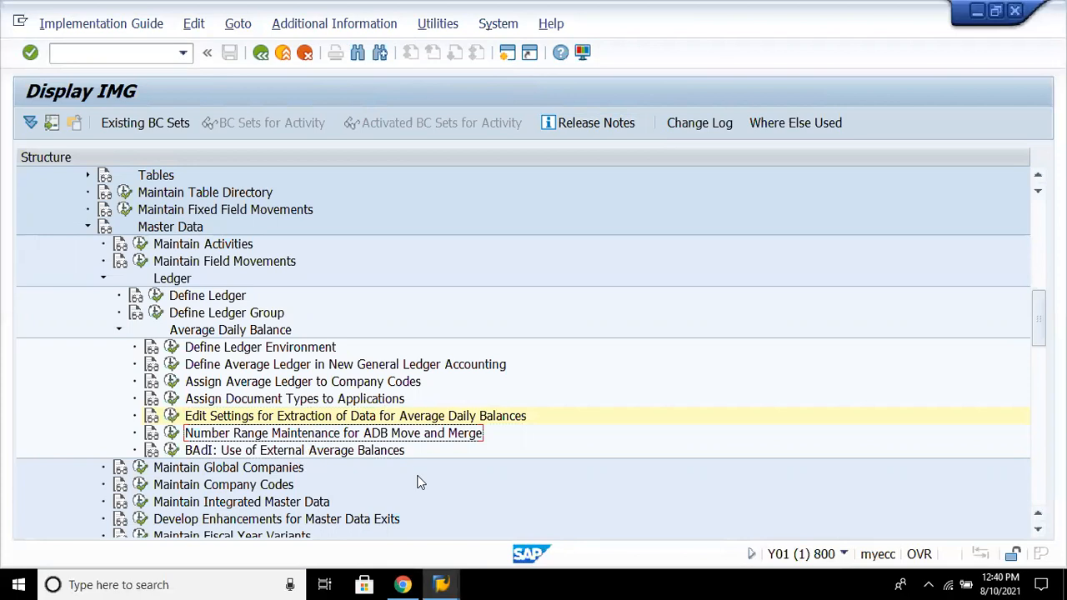
key("Up")
key("Up")
key("Up")
key("Up")
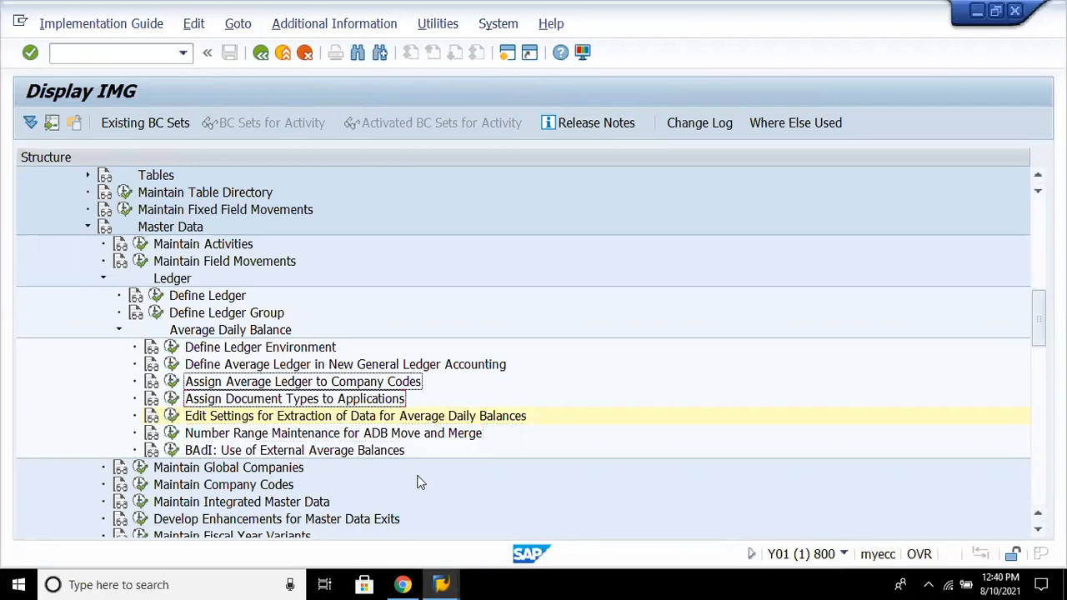
key("Left")
key("Left")
key("Up")
key("Up")
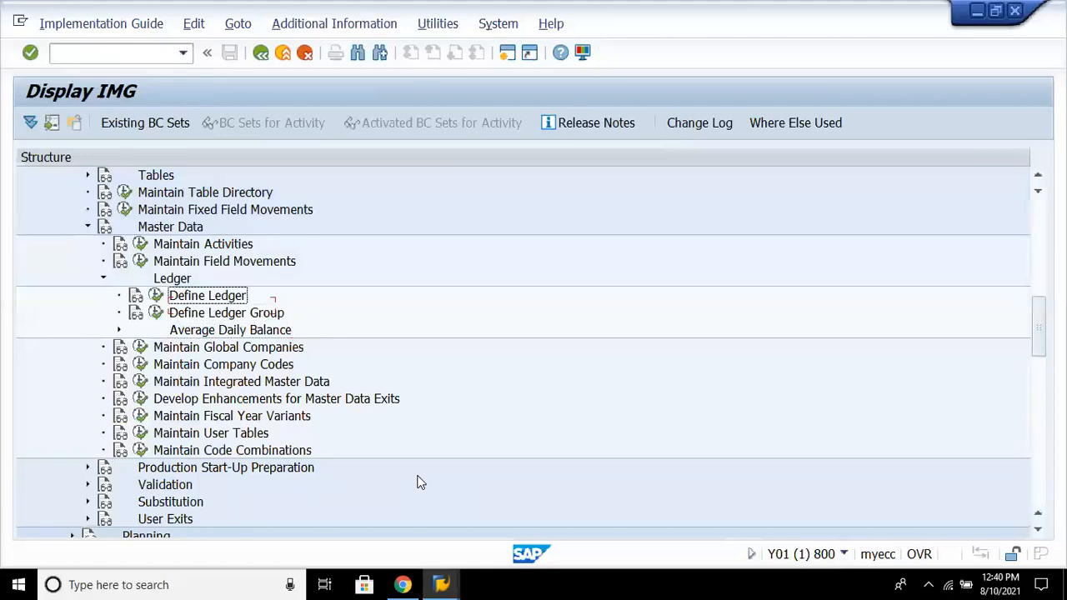
key("Up")
key("Left")
key("Down")
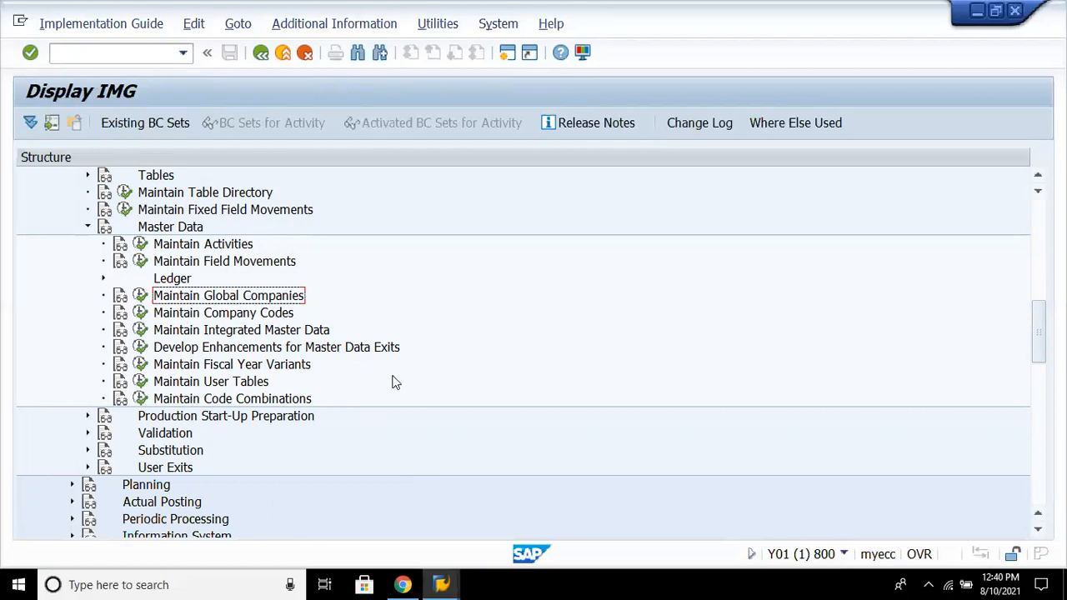
- Open the Copy Global Company activity from Maintain Global Companies under Master Data
left_click(185, 229)
left_click(194, 294)
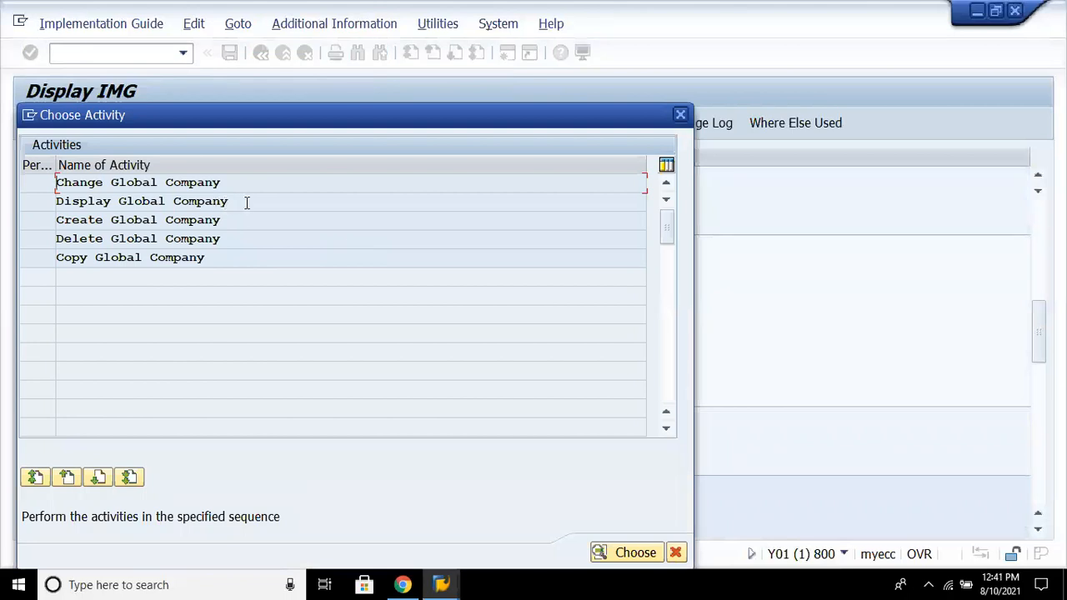
double_click(217, 255)
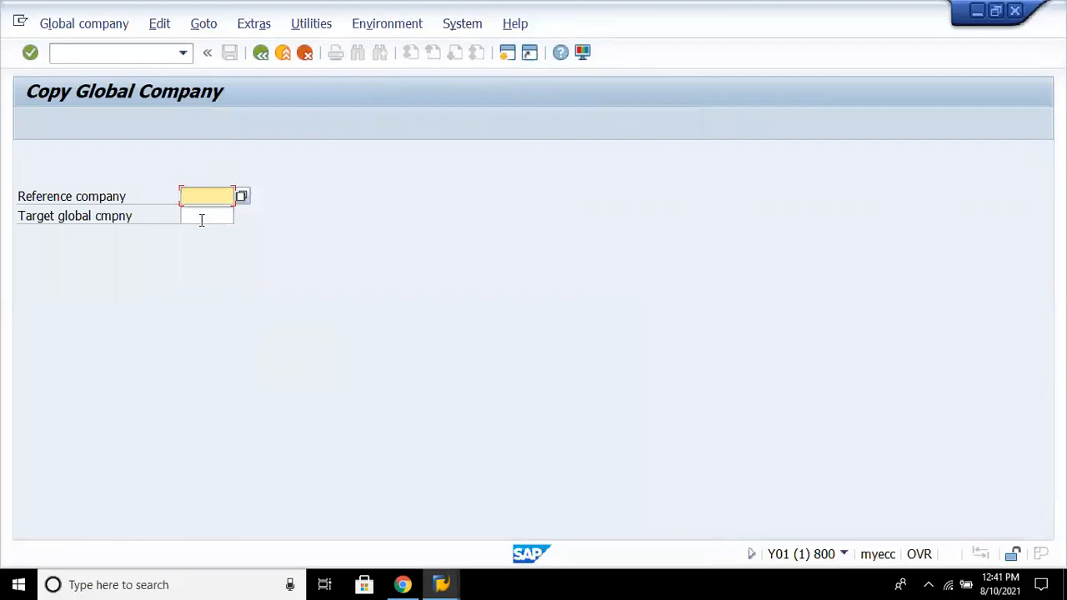
- Browse the list of companies and choose company 5262 (Test) as the reference company for the copy
left_click(242, 197)
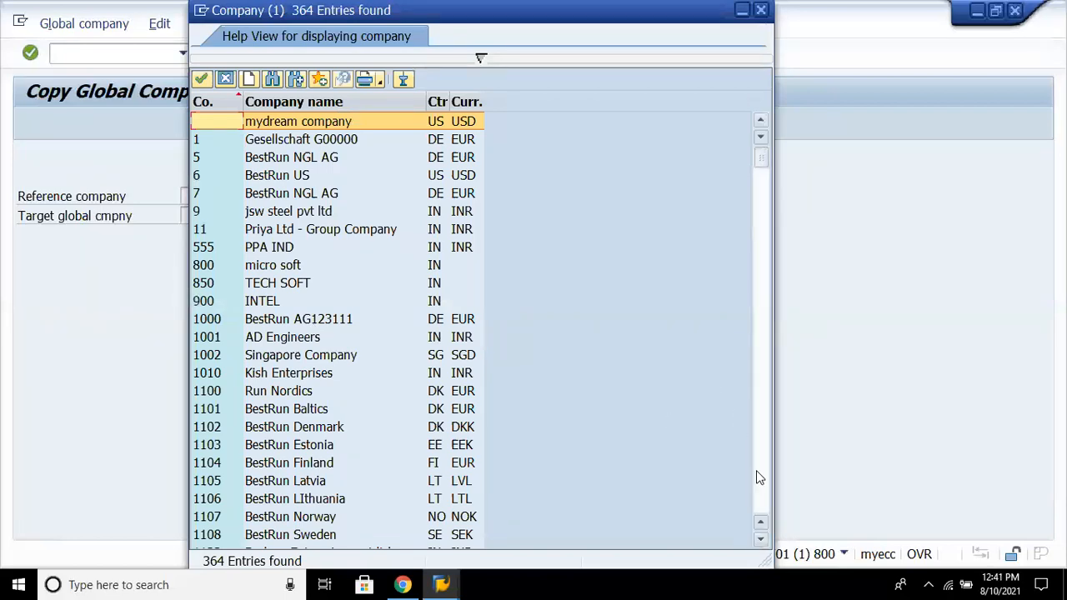
double_click(333, 120)
left_click(210, 196)
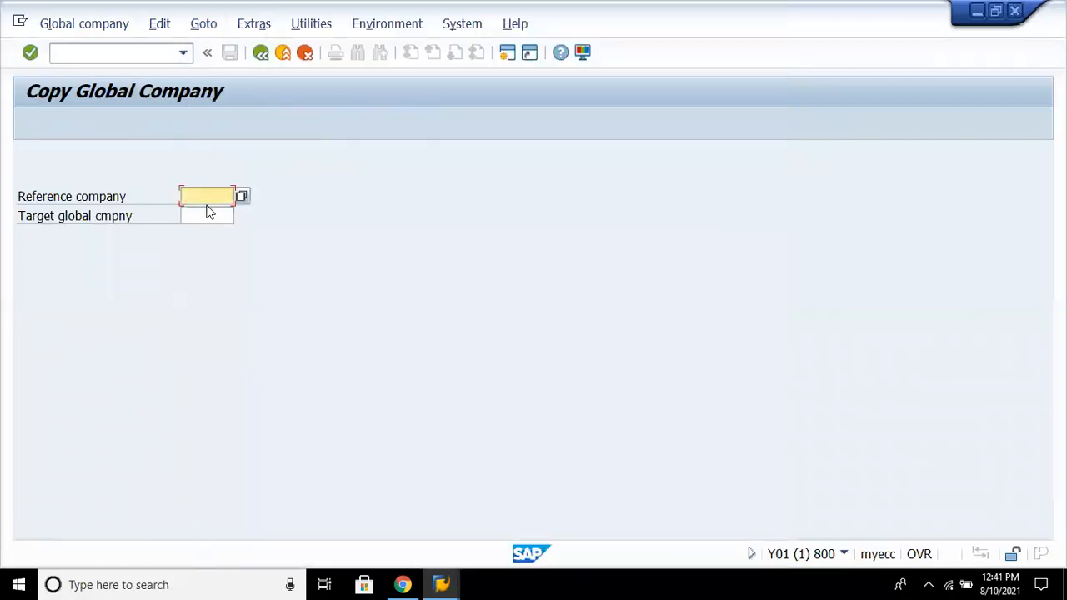
left_click(242, 197)
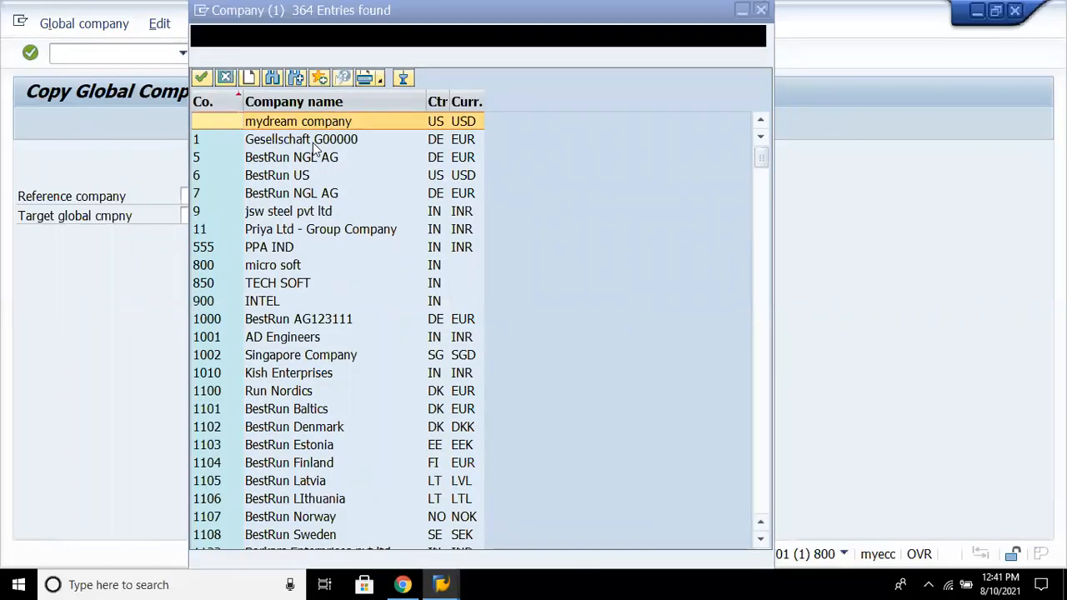
left_click(313, 213)
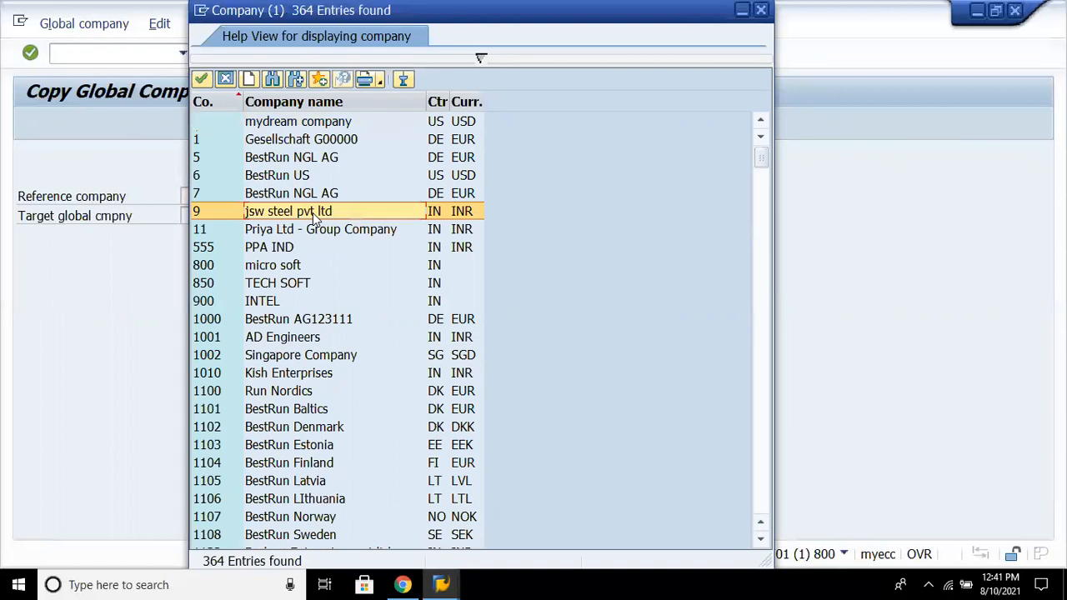
key("Down")
key("Down")
key("Down")
key("Down")
key("Down")
key("Down")
key("Down")
key("Down")
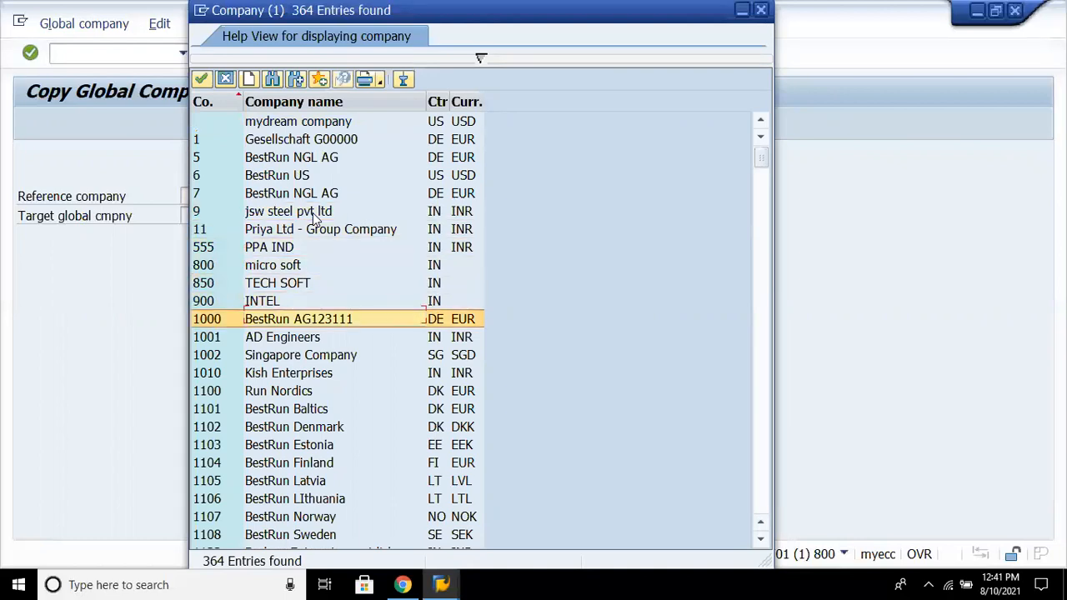
key("Down")
key("Down")
key("Down")
key("Down")
key("Down")
key("Down")
key("Down")
key("Down")
key("Down")
key("Down")
key("Down")
key("Down")
key("Down")
key("Down")
key("Down")
key("Down")
key("Down")
key("Down")
key("Down")
key("Down")
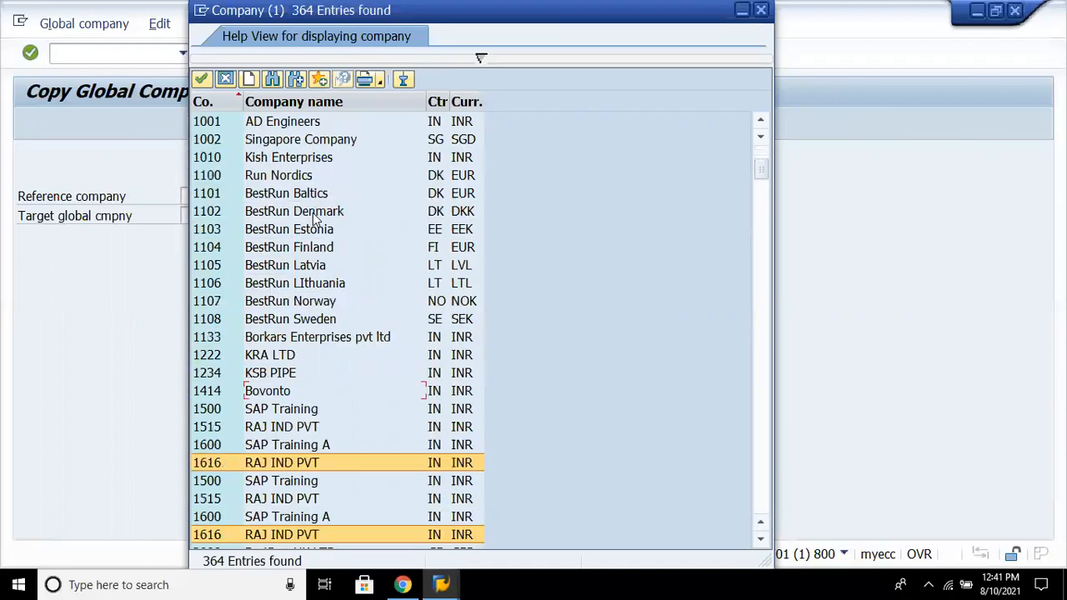
key("Up")
key("Up")
key("Up")
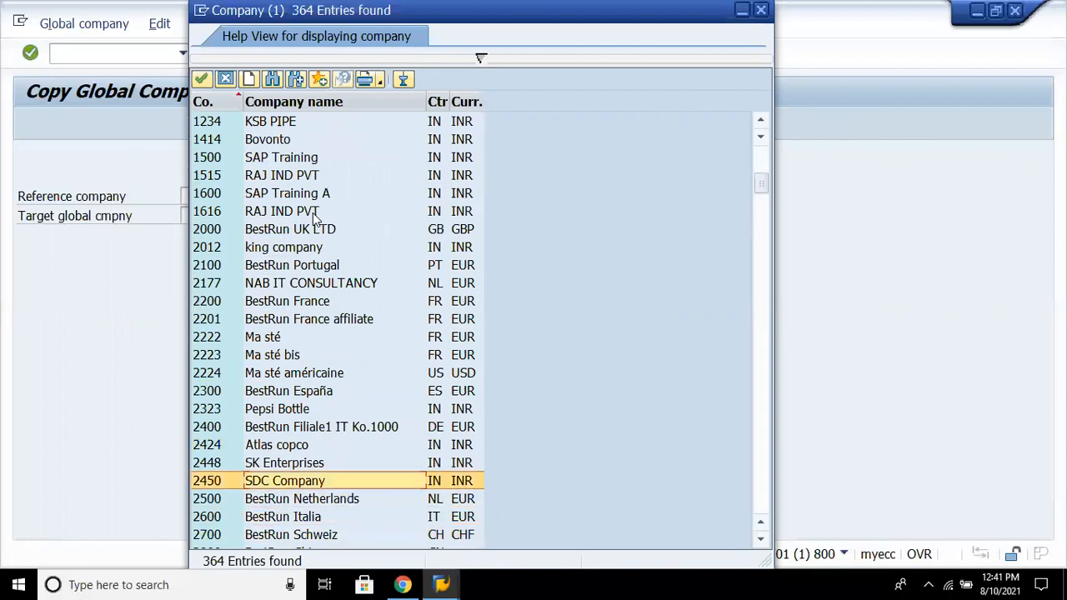
key("Down")
key("Down")
key("Down")
key("Down")
key("Down")
key("Down")
key("Down")
key("Down")
key("Down")
key("Down")
key("Down")
key("Down")
key("Down")
key("Down")
key("Down")
key("Down")
key("Down")
key("Down")
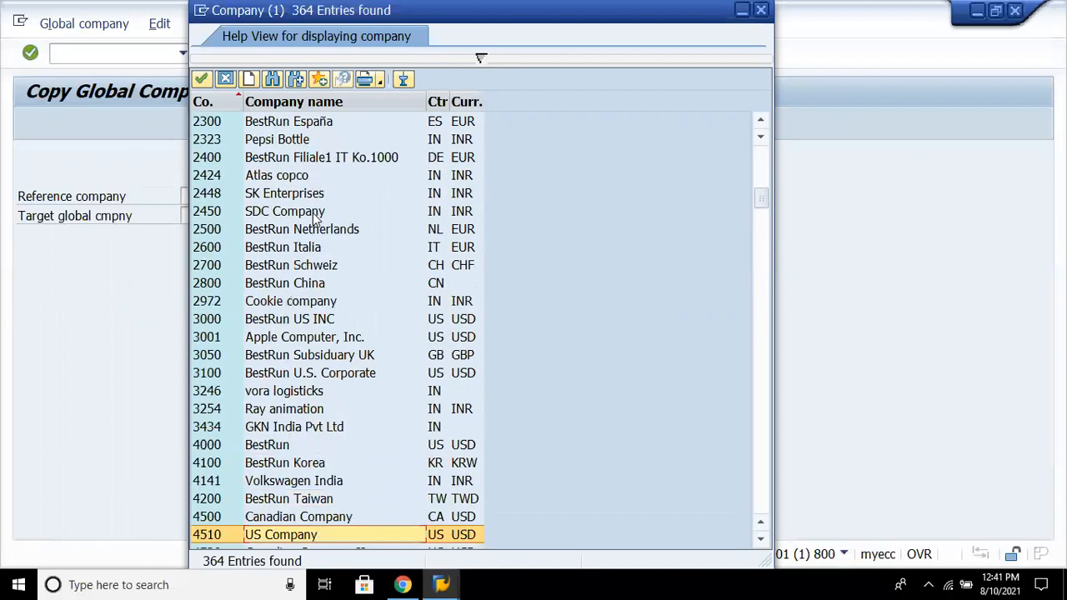
key("Up")
key("Up")
key("Up")
key("Up")
key("Up")
key("Up")
key("Up")
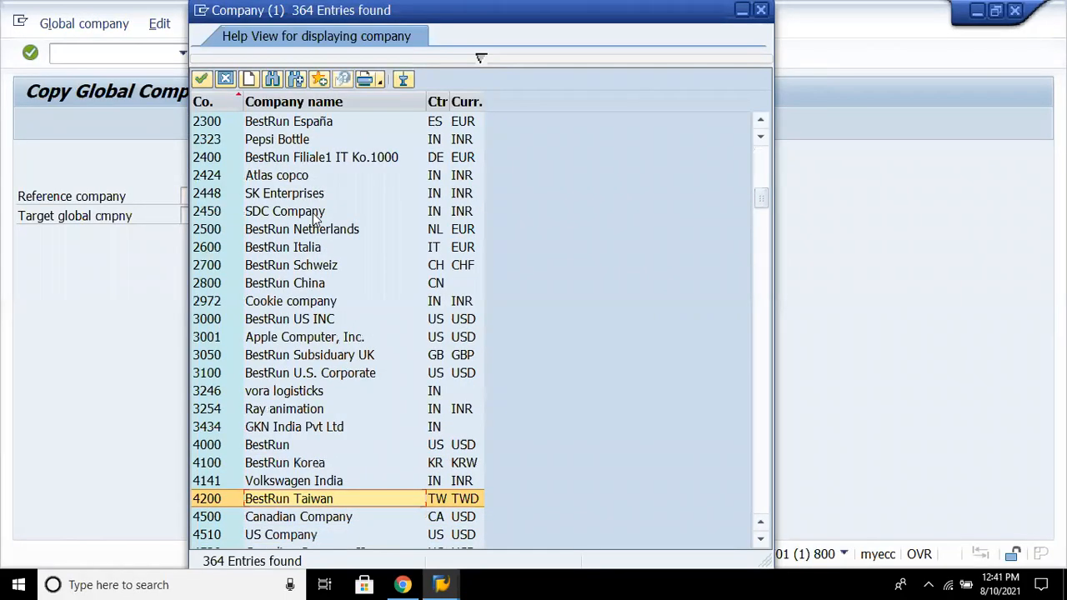
key("Down")
key("Down")
key("Down")
key("Down")
key("Down")
key("Down")
key("Down")
key("Down")
key("Down")
key("Down")
key("Down")
key("Down")
key("Down")
key("Down")
key("Down")
key("Down")
key("Down")
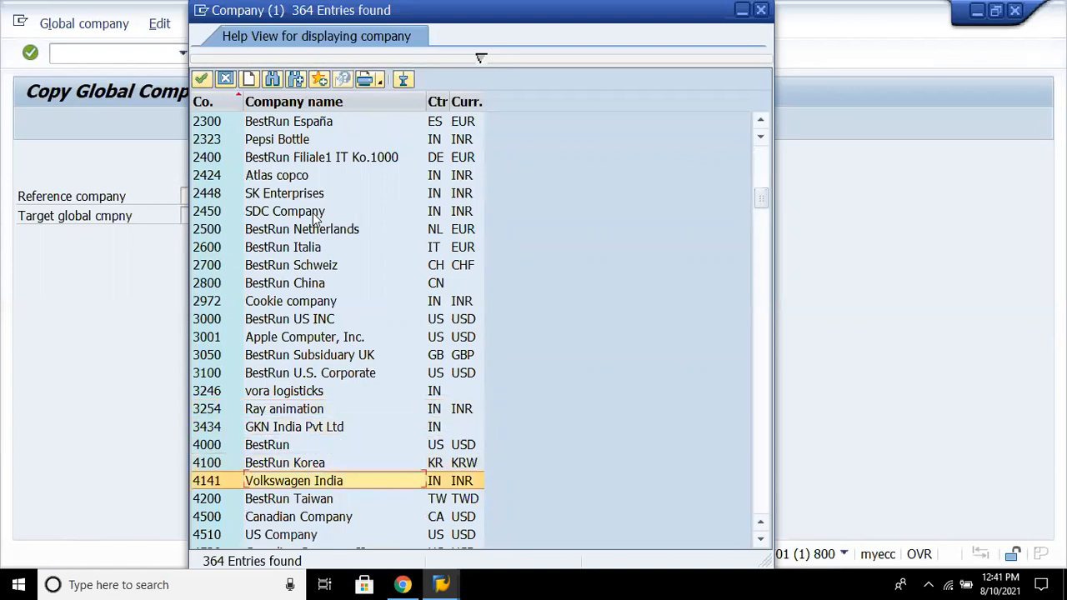
key("Down")
key("Down")
key("Down")
key("Down")
key("Down")
key("Down")
key("Down")
key("Down")
key("Up")
key("Up")
key("Up")
key("Up")
key("Up")
key("Up")
key("Up")
key("Up")
key("Up")
key("Up")
key("Up")
key("Up")
key("Up")
key("Up")
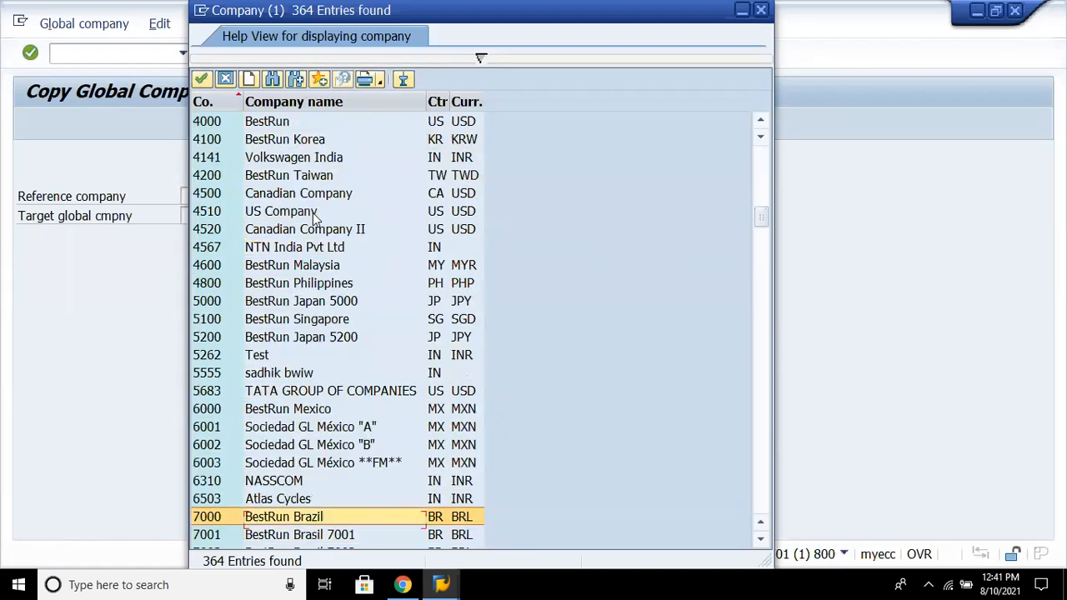
key("Down")
key("Down")
key("Down")
key("Down")
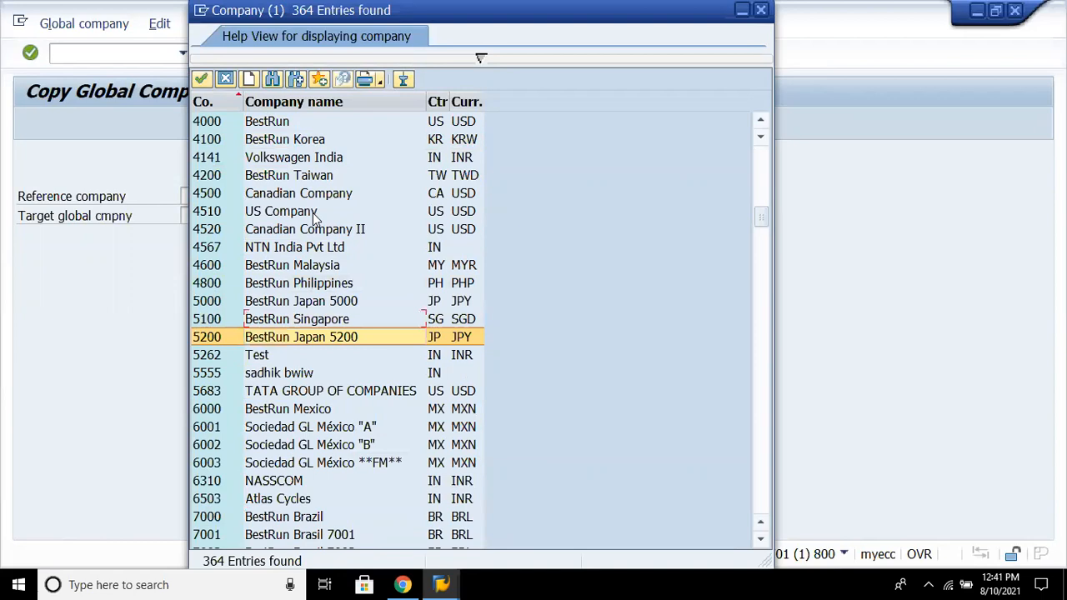
key("Return")
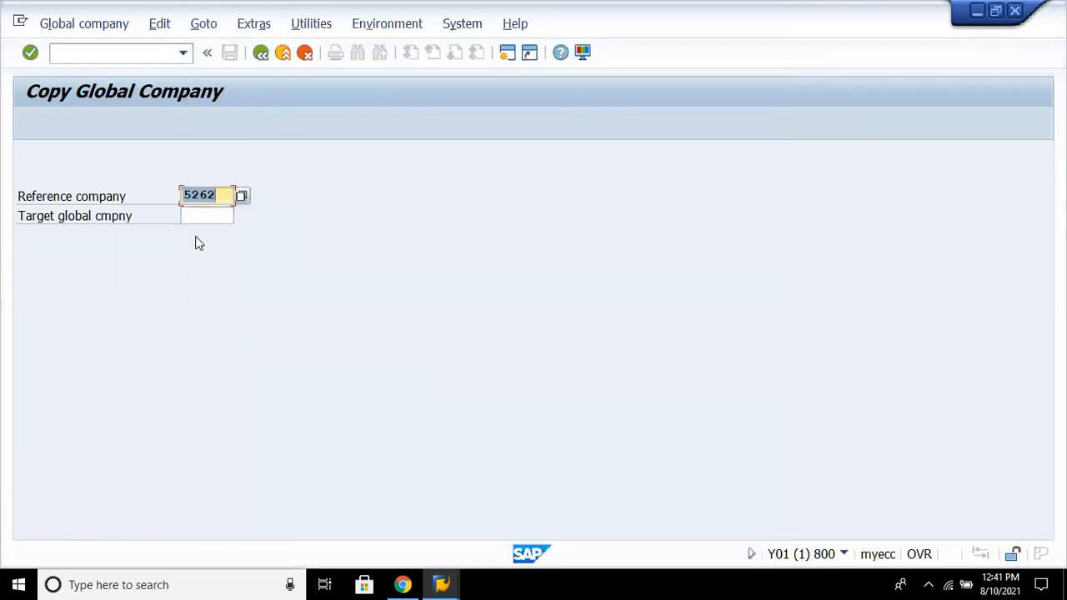
- Set the target global company to SDC, submit the copy and dismiss the confirmation prompt without generating entries
left_click(212, 217)
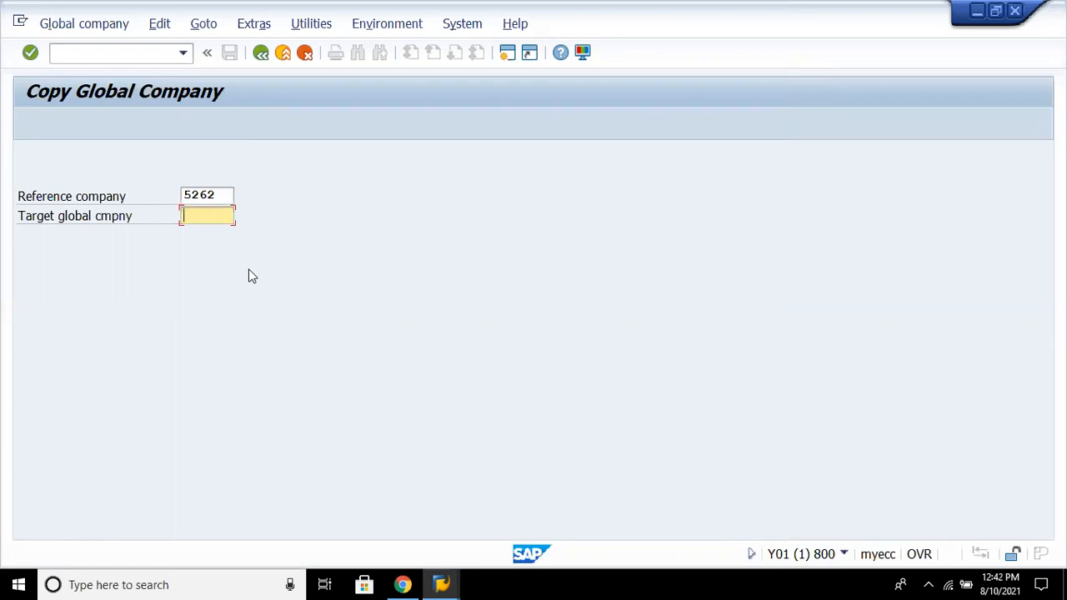
key("Return")
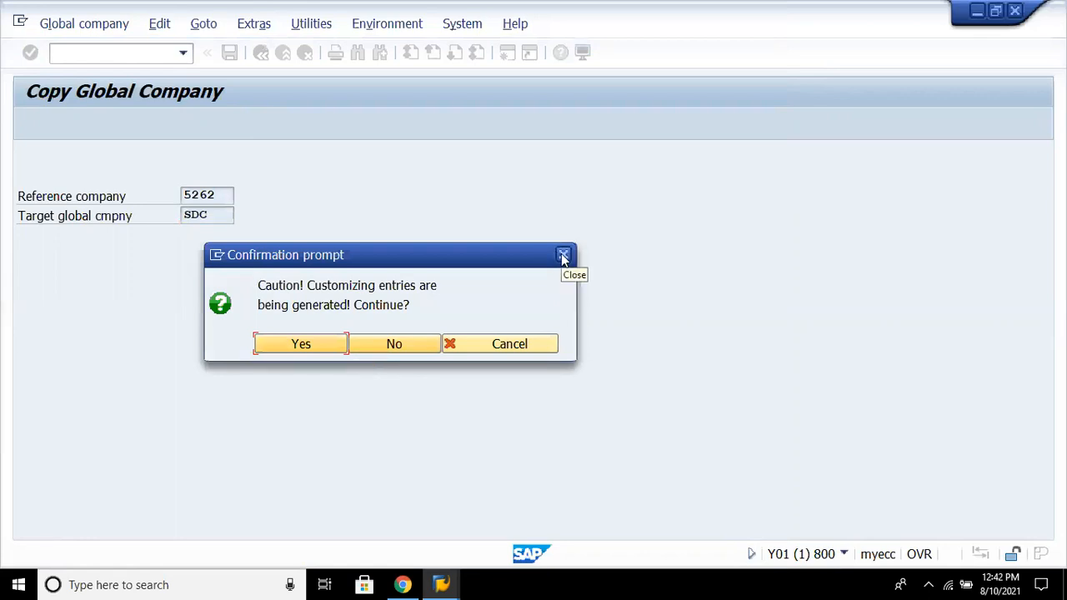
left_click(563, 255)
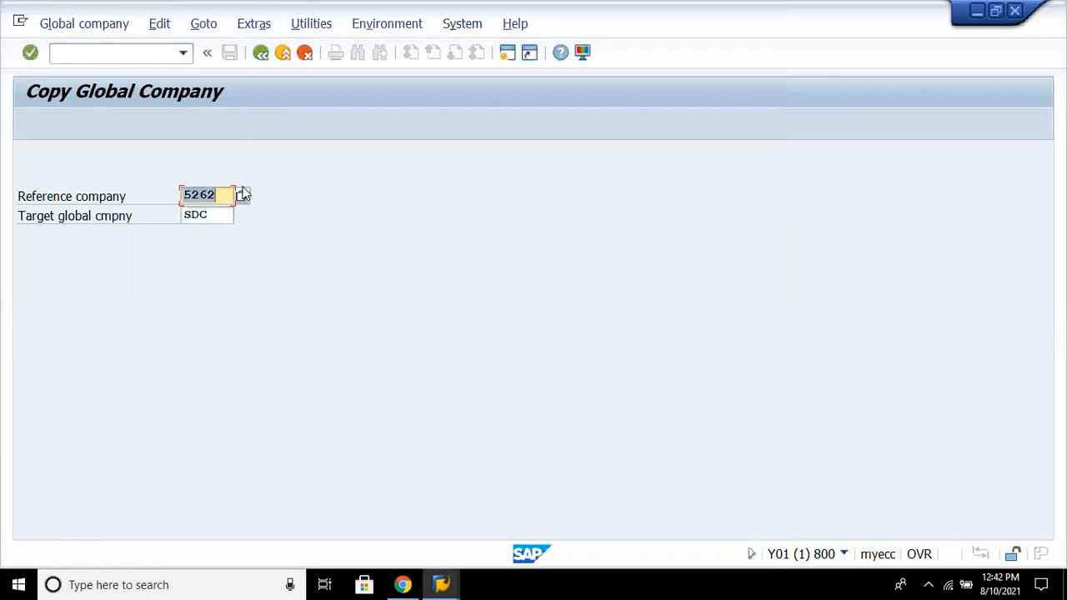
- Change the reference company to SGC (surya group of companies) from the company list
key("Return")
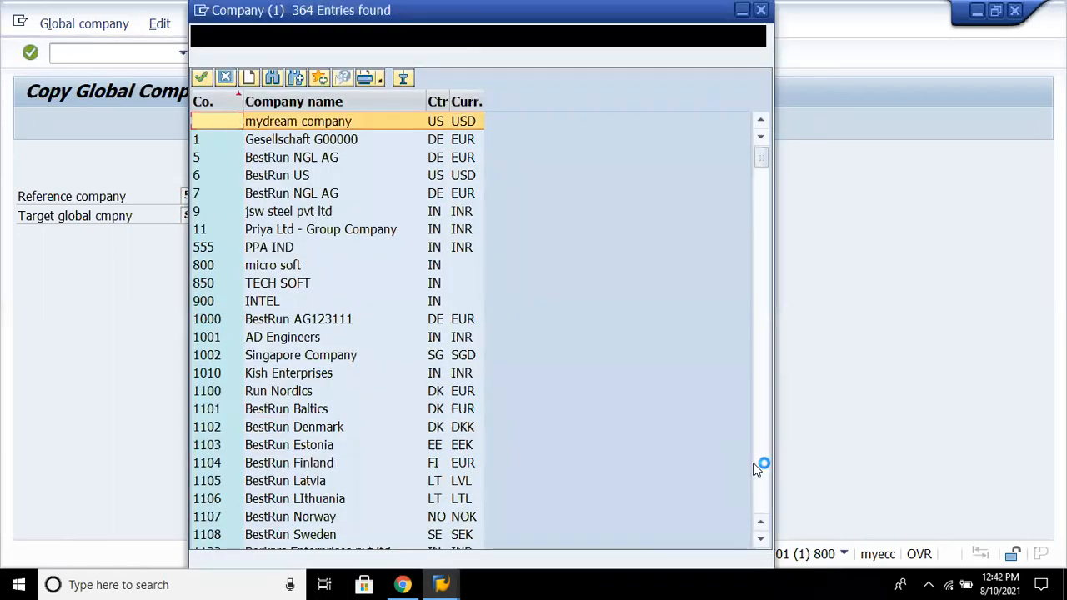
left_click(760, 467)
left_click(761, 468)
left_click(761, 468)
left_click(761, 467)
left_click(761, 468)
left_click(761, 467)
left_click(761, 468)
left_click(760, 467)
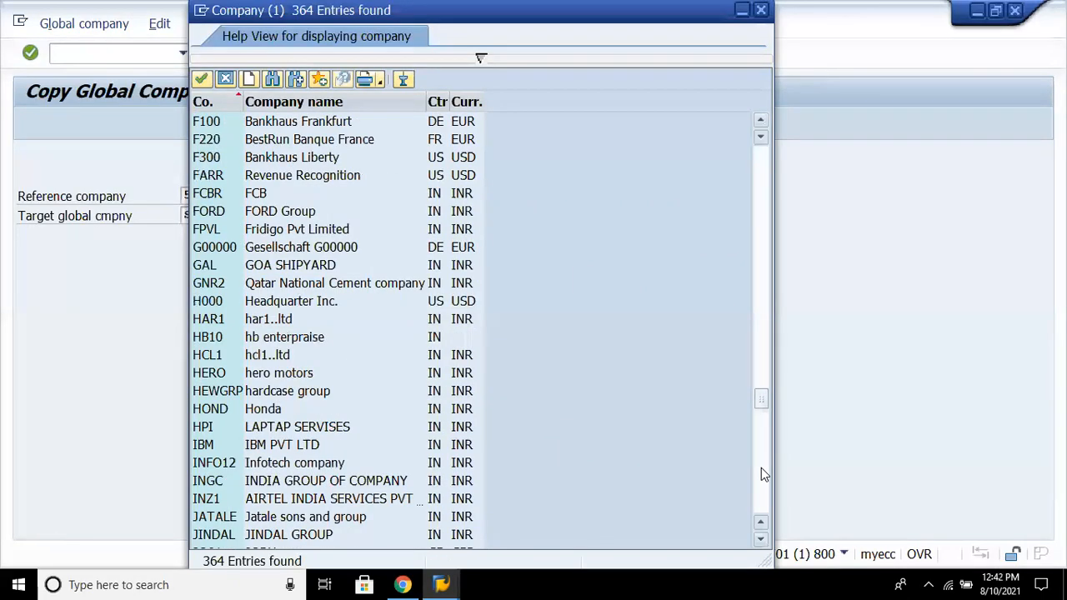
left_click(761, 473)
left_click(761, 474)
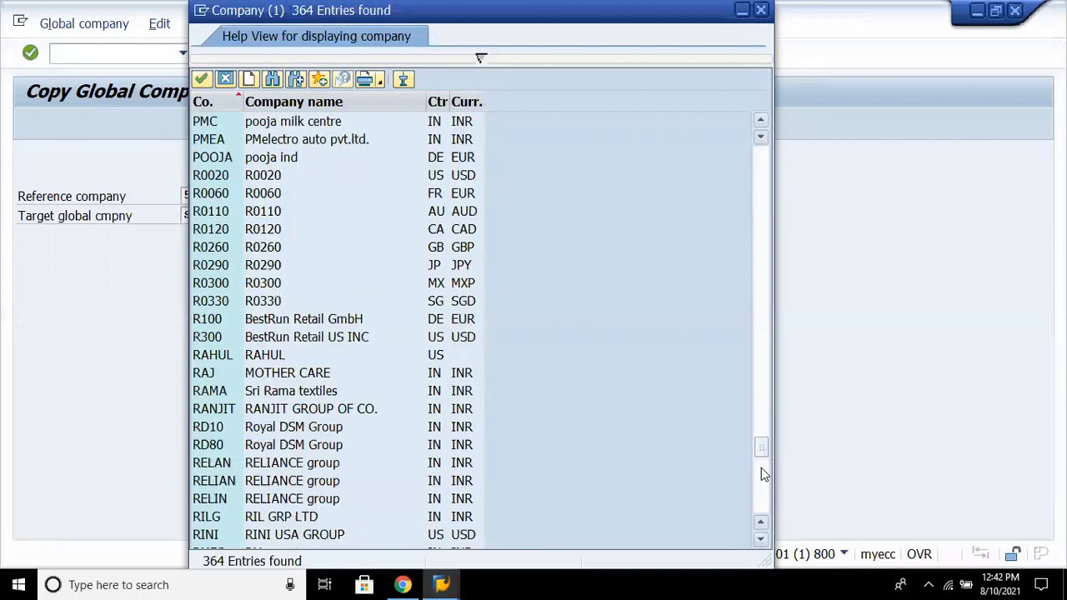
left_click(761, 474)
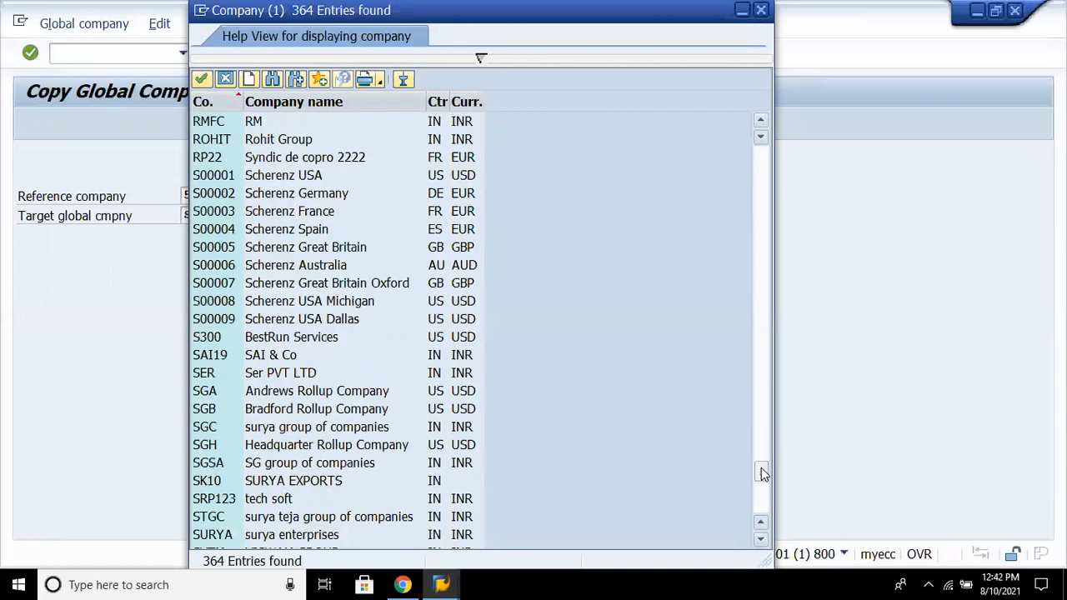
left_click(338, 434)
double_click(337, 434)
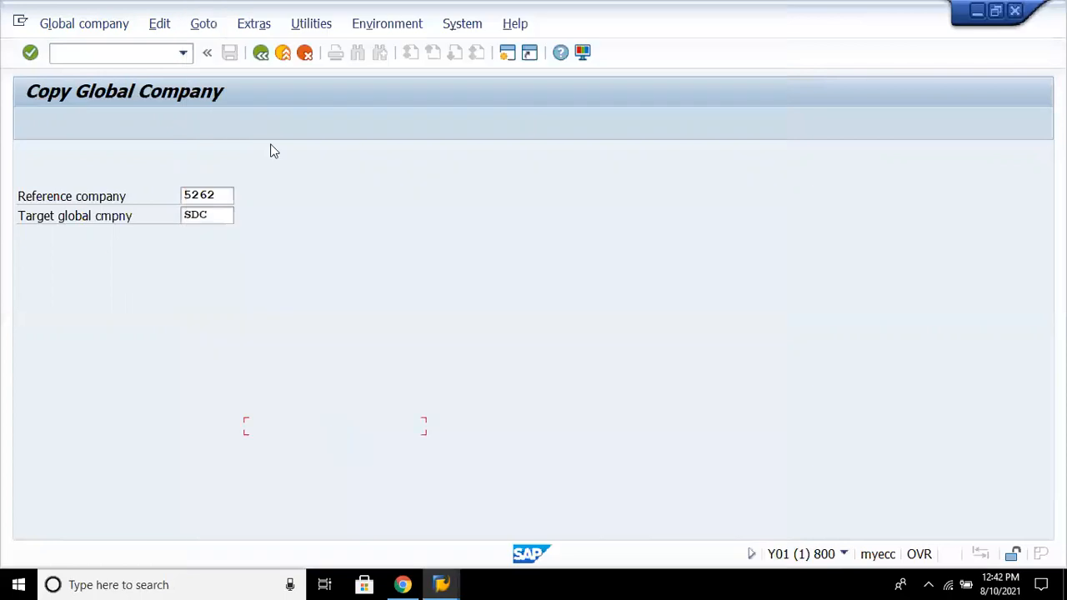
- Copy global company SGC to SDC, record the entries in customizing request Y01K900447 (SGC), and return to the IMG structure
left_click(220, 216)
key("Return")
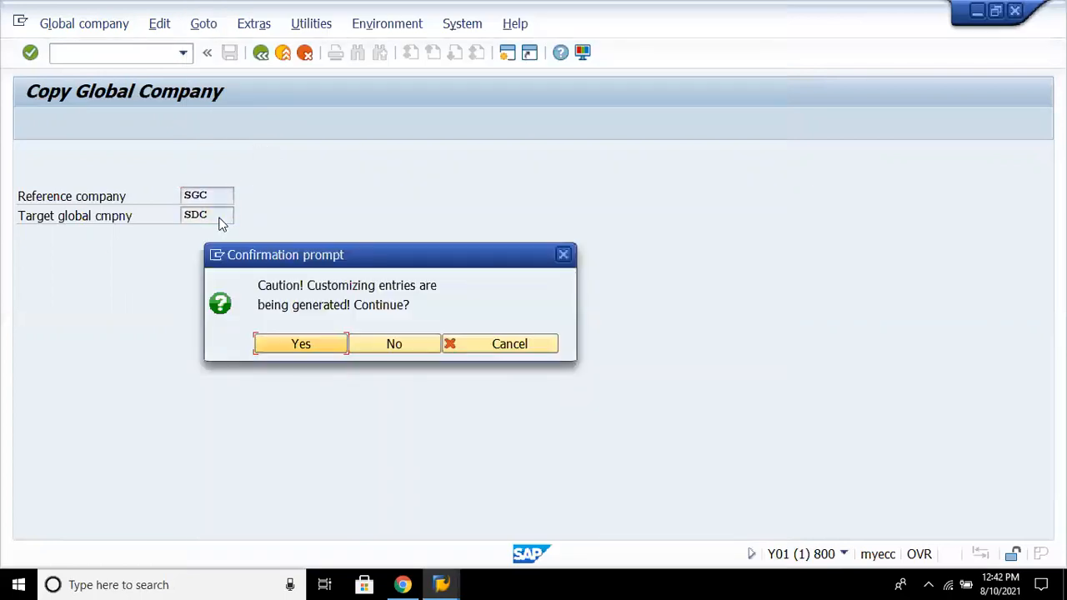
left_click(331, 351)
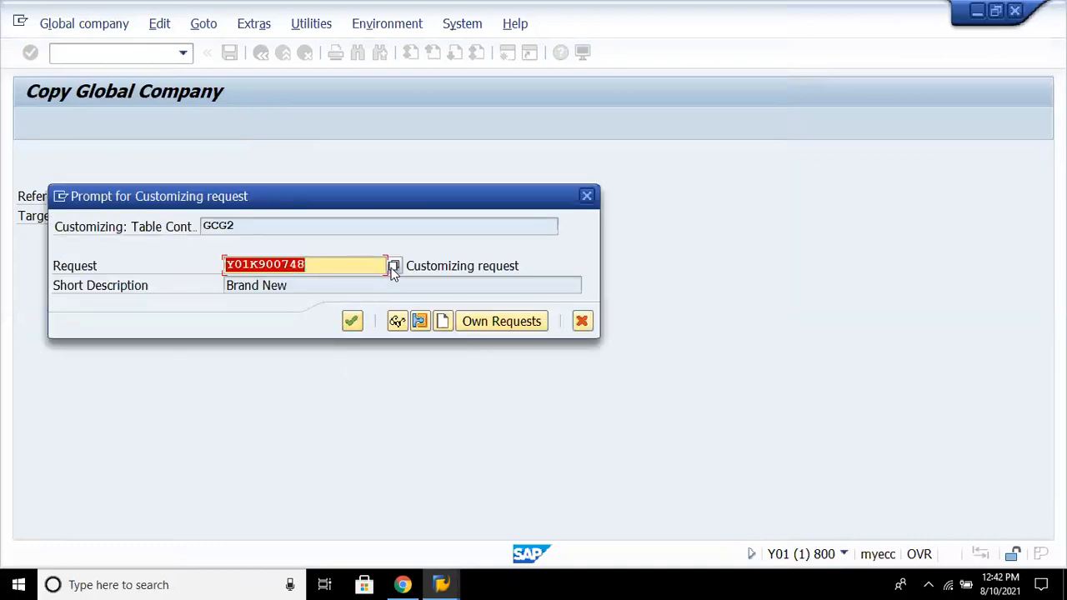
left_click(393, 266)
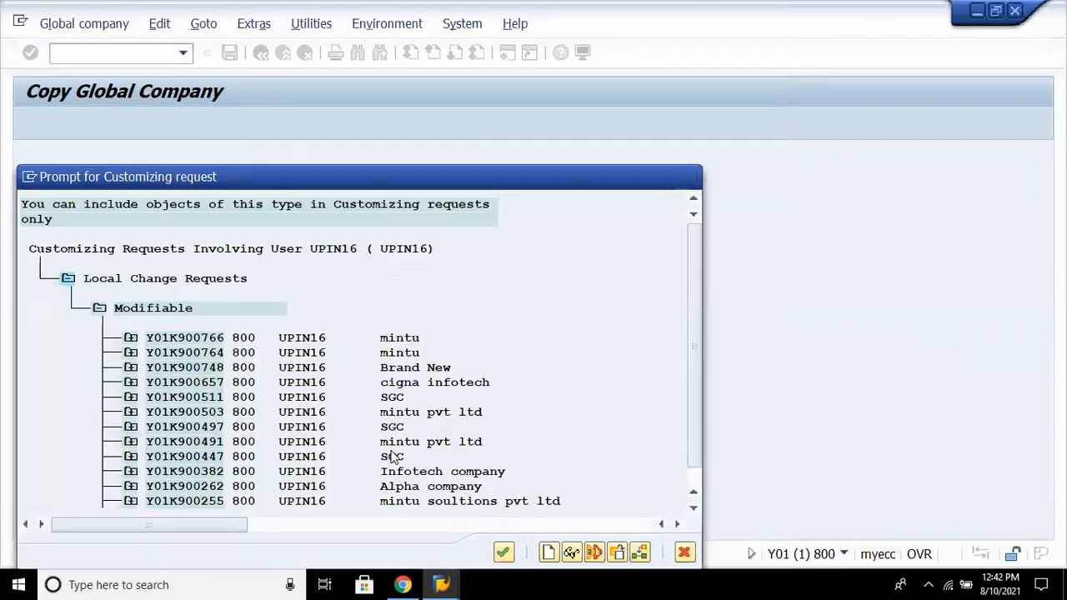
left_click(500, 547)
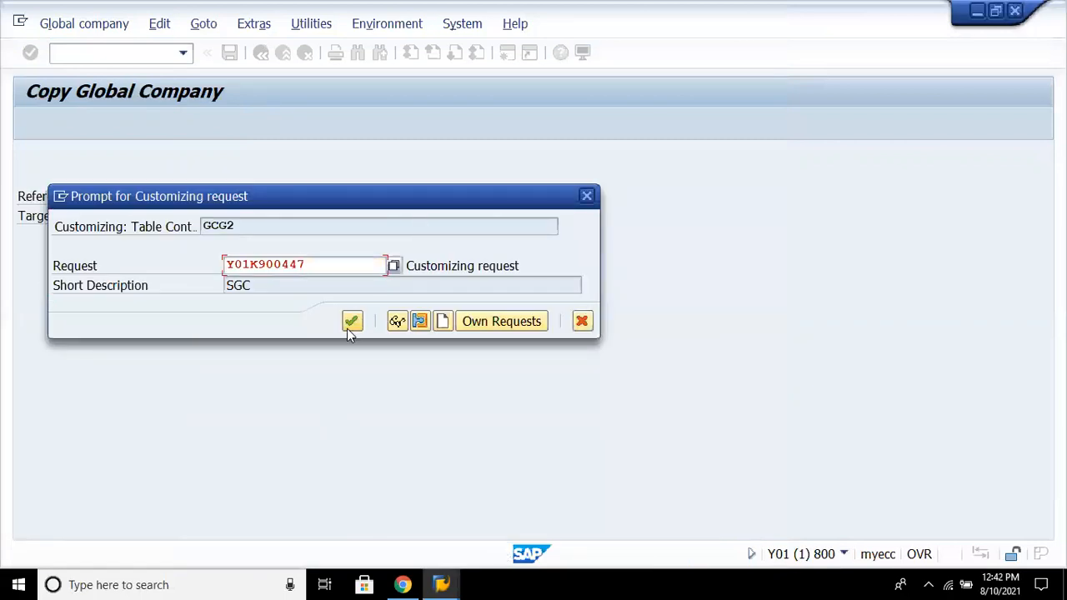
left_click(350, 320)
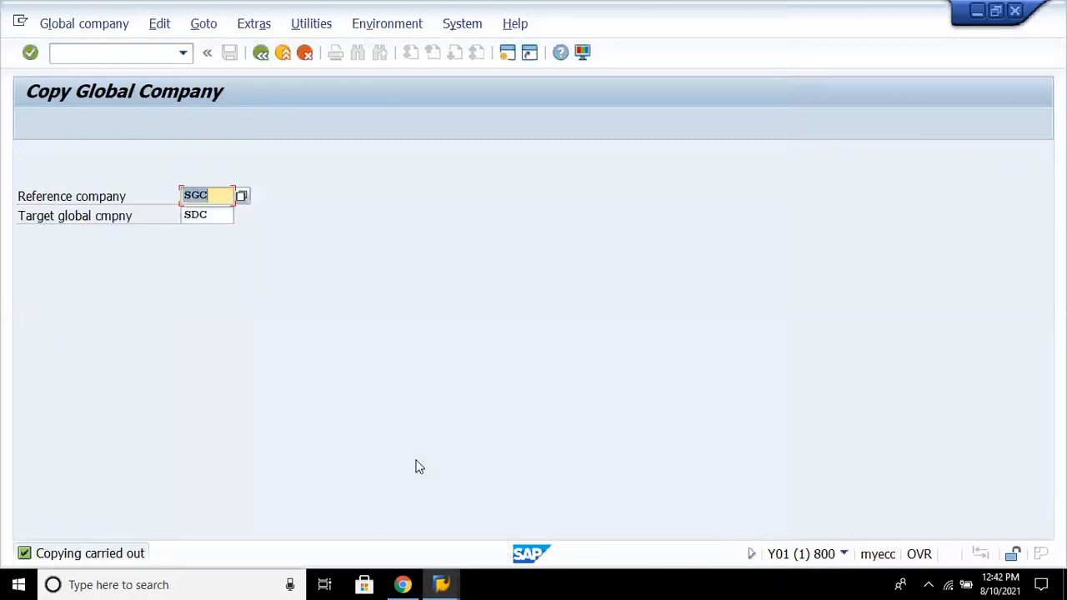
left_click(261, 52)
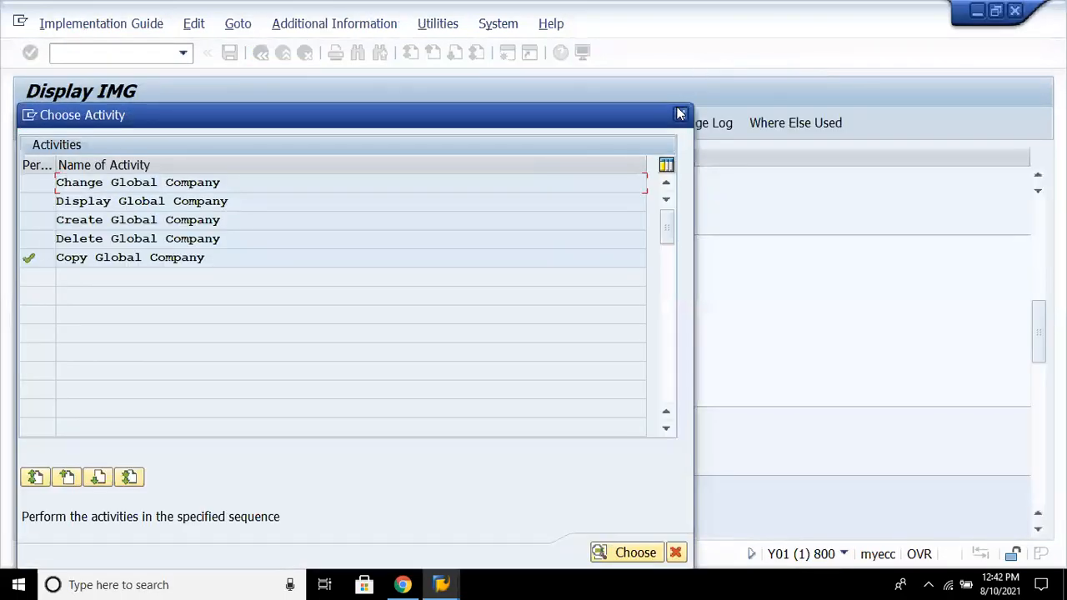
left_click(679, 113)
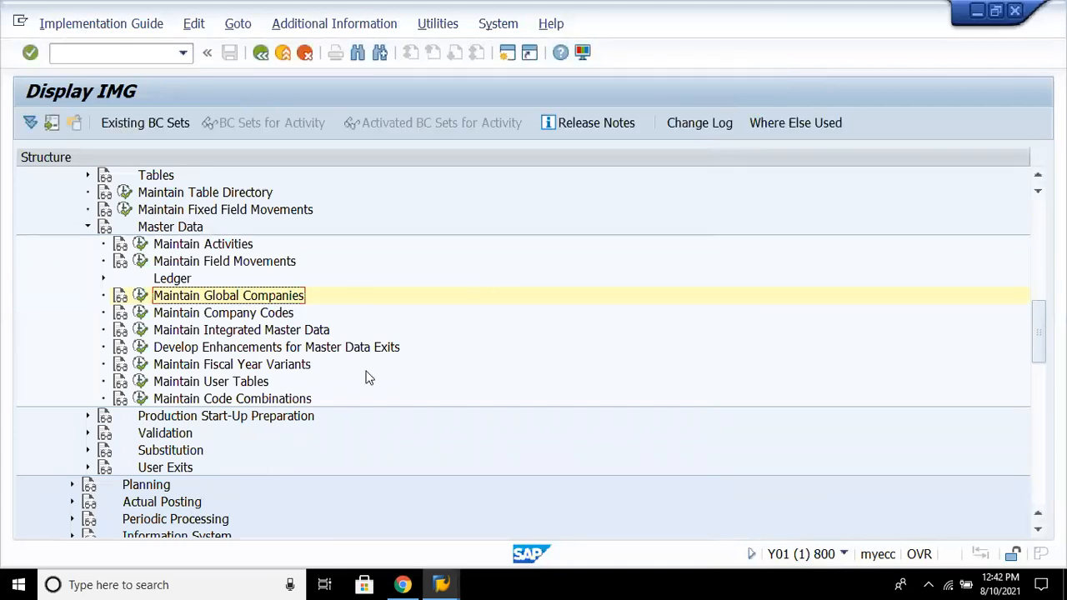
- Start copying company code assignments under Maintain Company Codes and choose TA01 (TATA MOTORS) as the reference company code
left_click(274, 317)
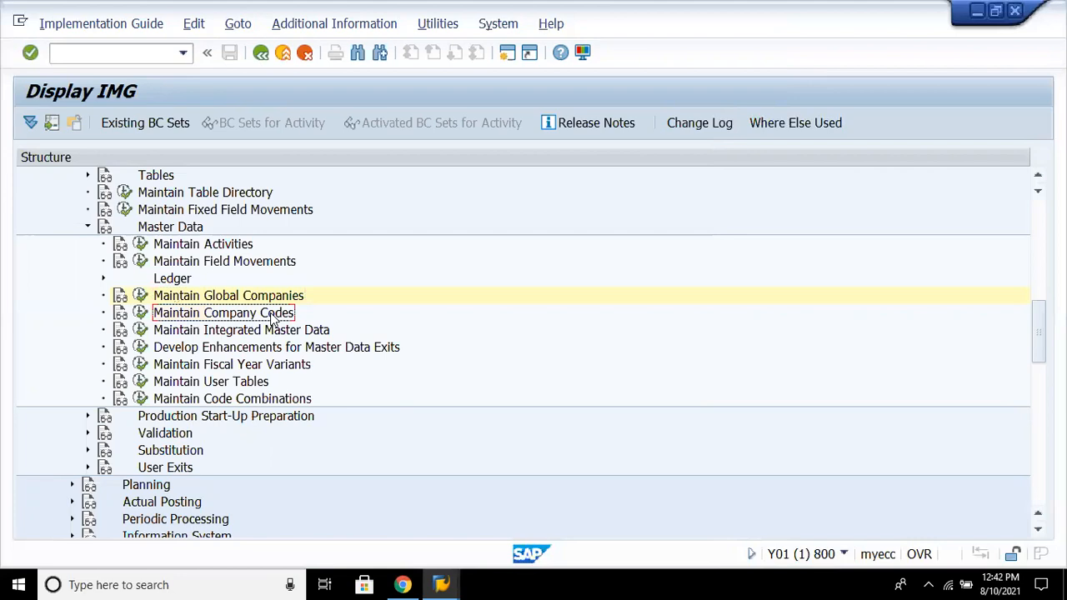
left_click(141, 314)
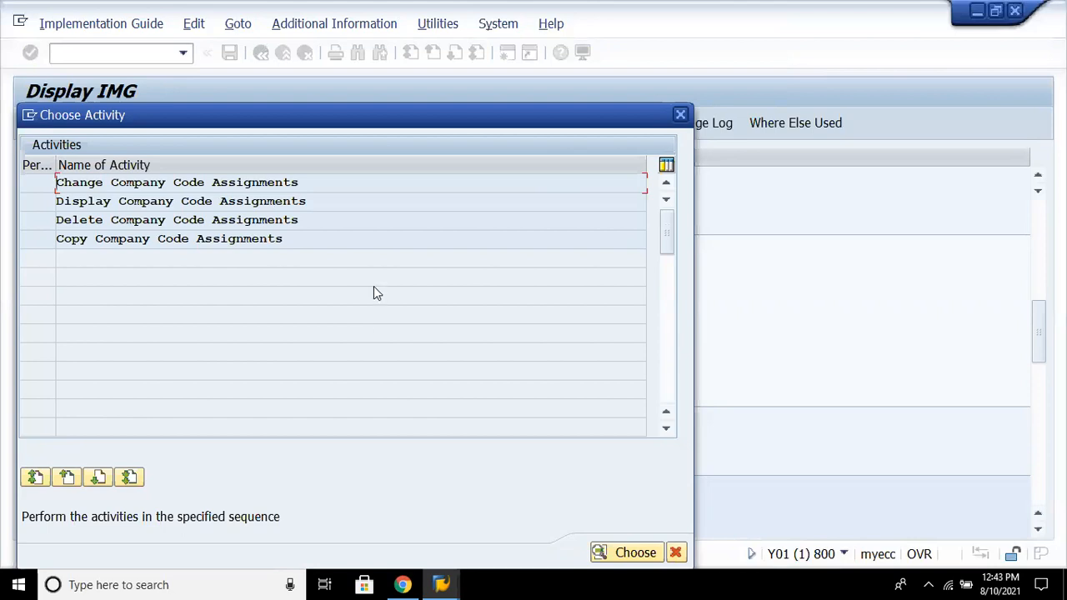
double_click(300, 244)
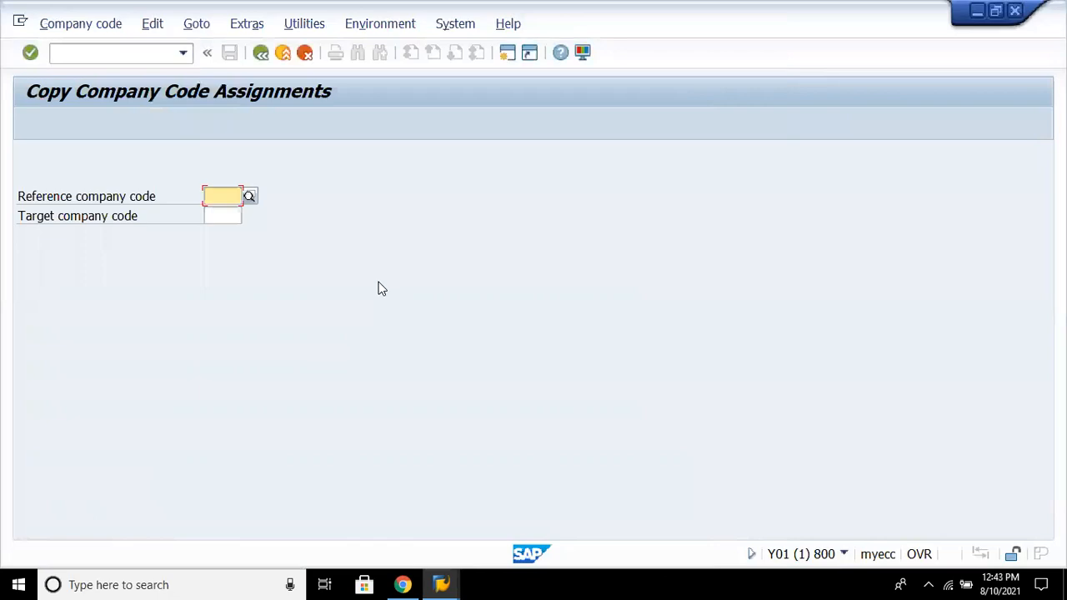
left_click(249, 197)
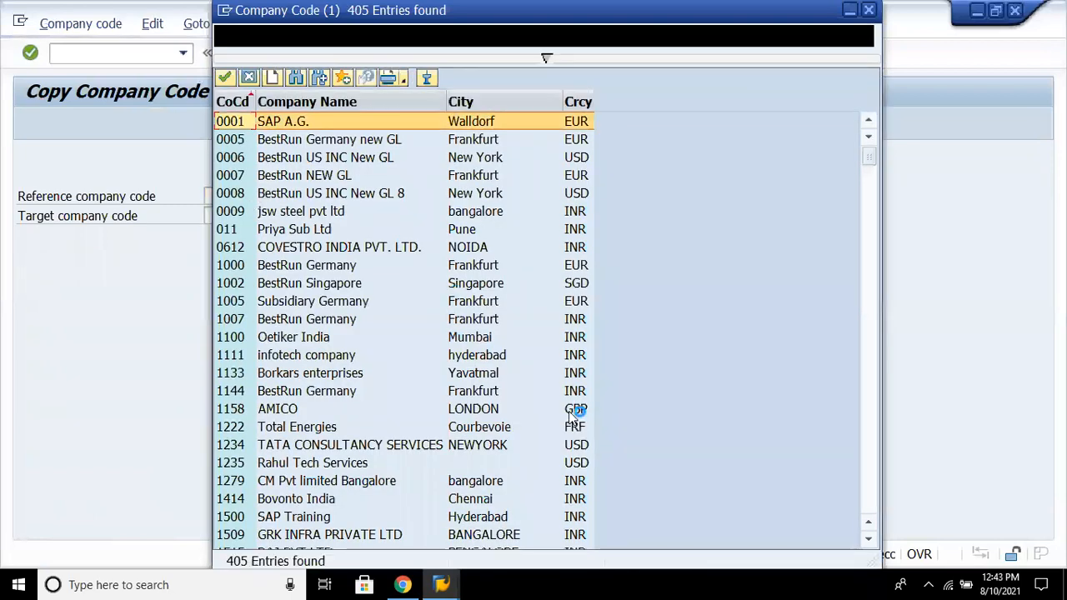
left_click(867, 490)
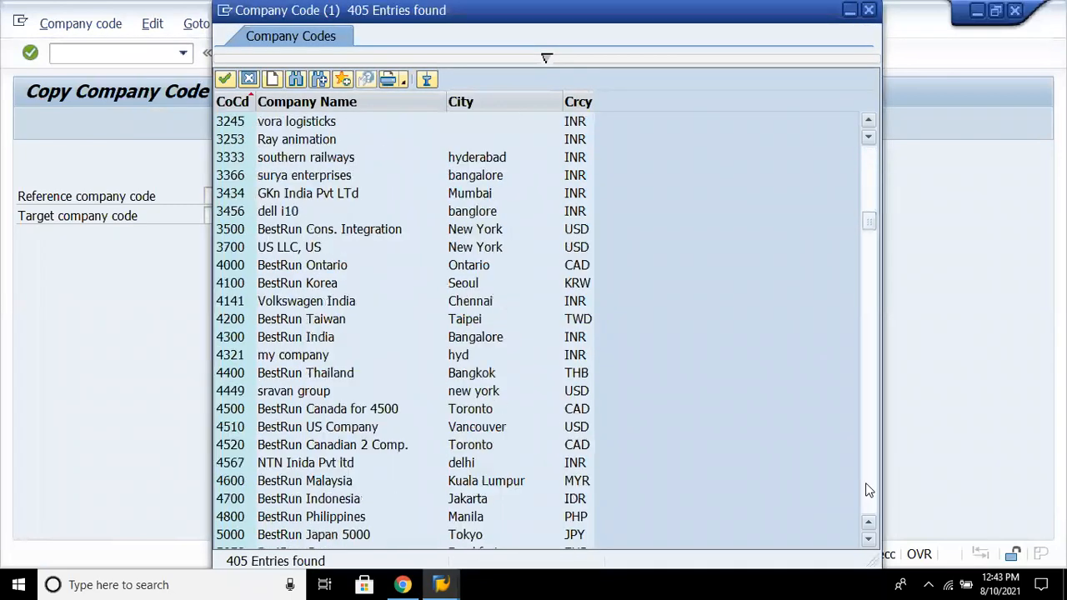
left_click_drag(867, 490, 867, 490)
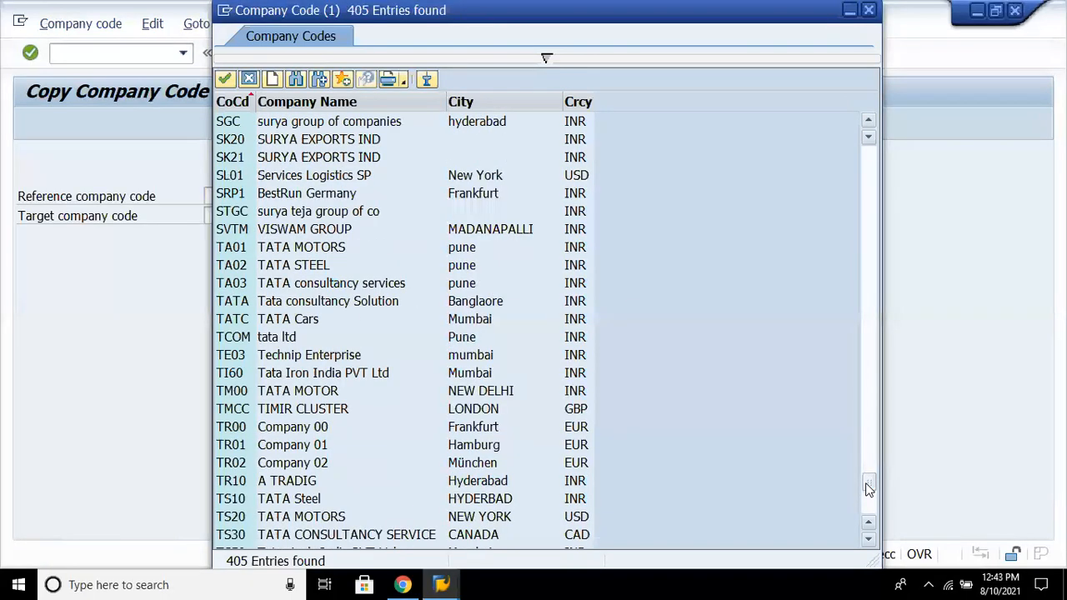
double_click(318, 248)
- Choose SGC (surya group of companies) from the company code list as the target company code
left_click(233, 216)
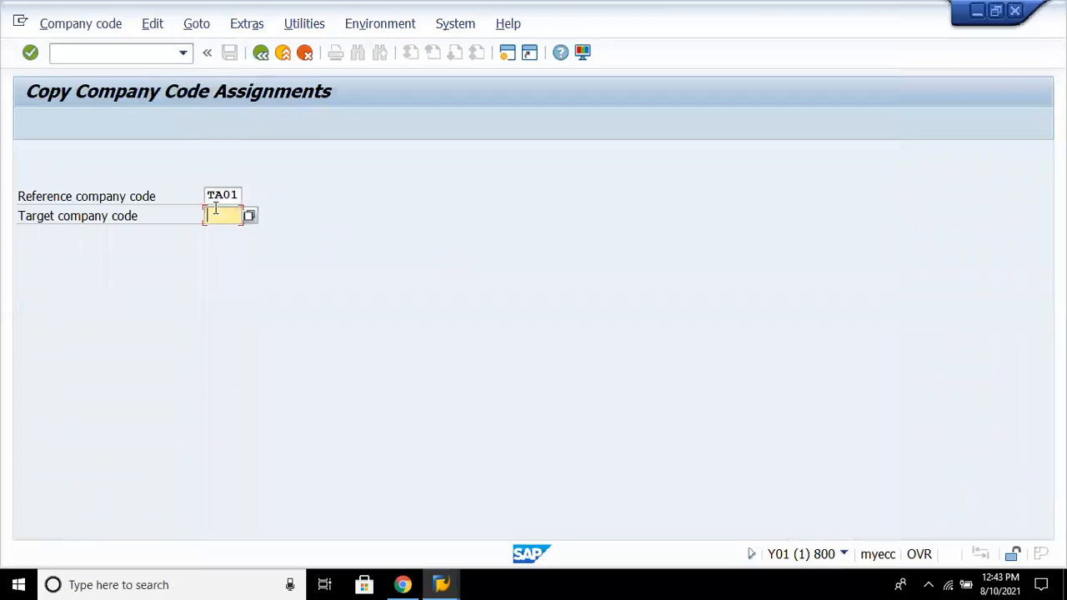
left_click(250, 215)
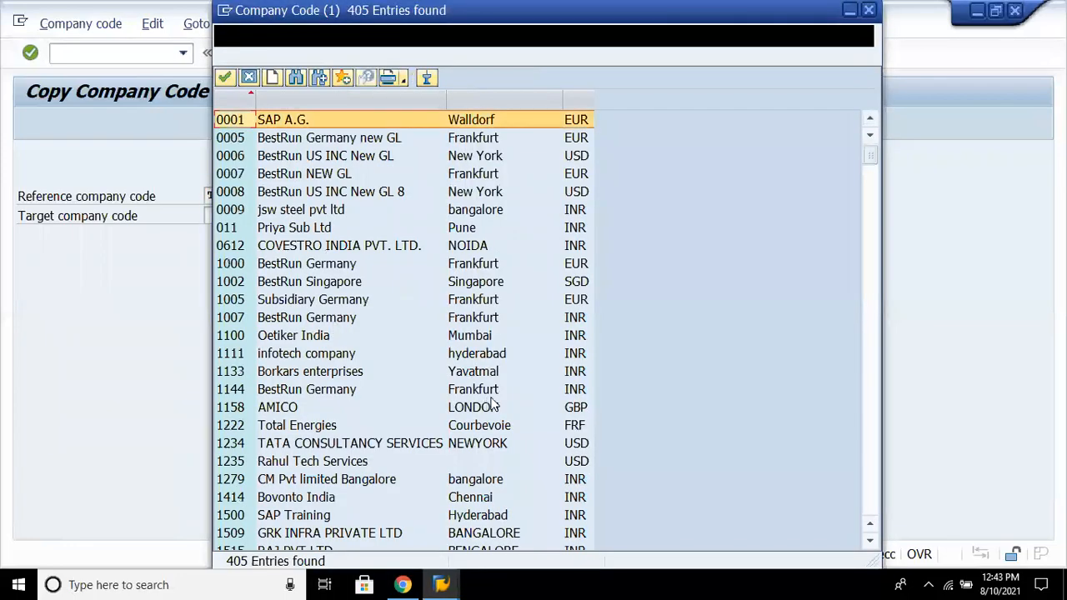
left_click(868, 482)
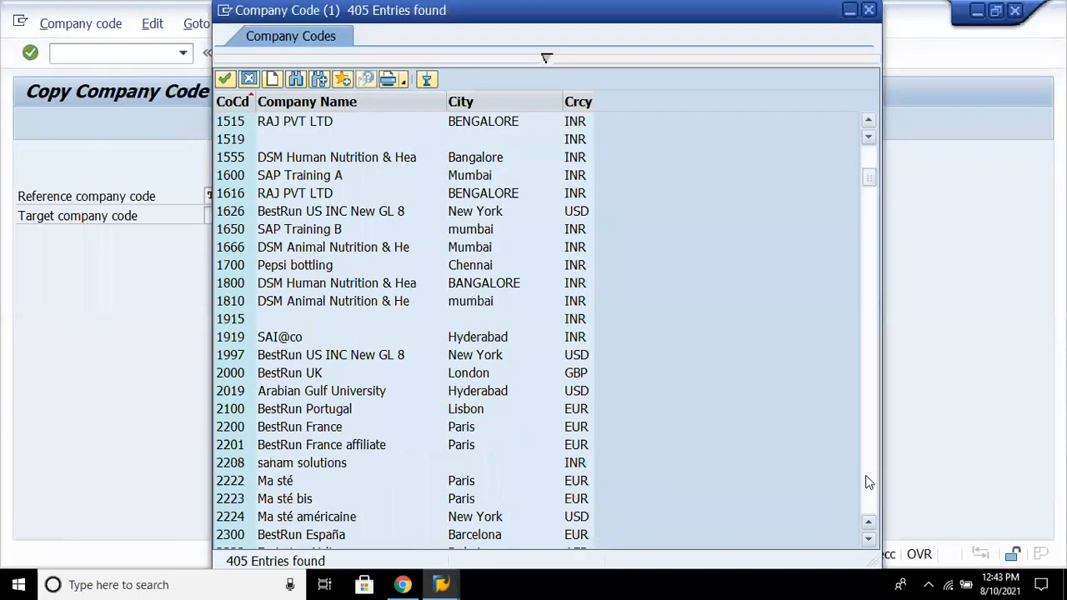
left_click(868, 482)
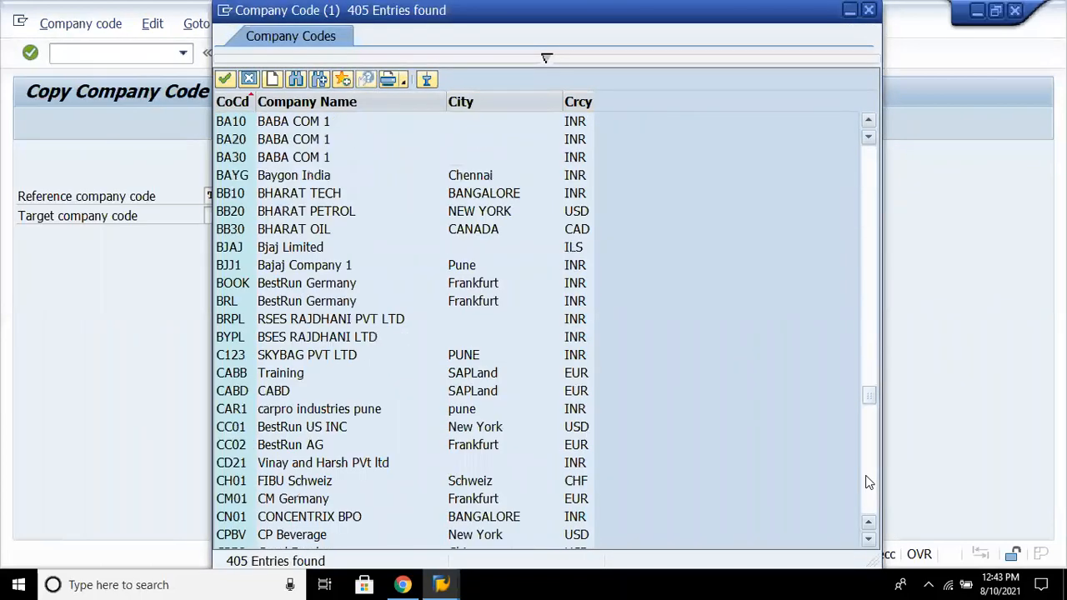
left_click(868, 482)
left_click(869, 481)
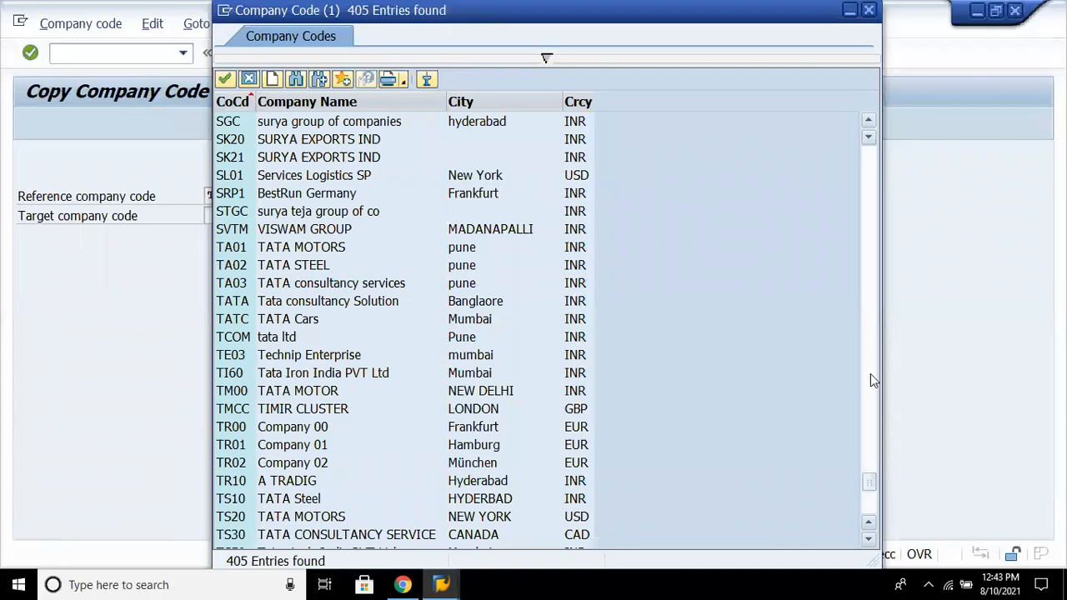
double_click(333, 123)
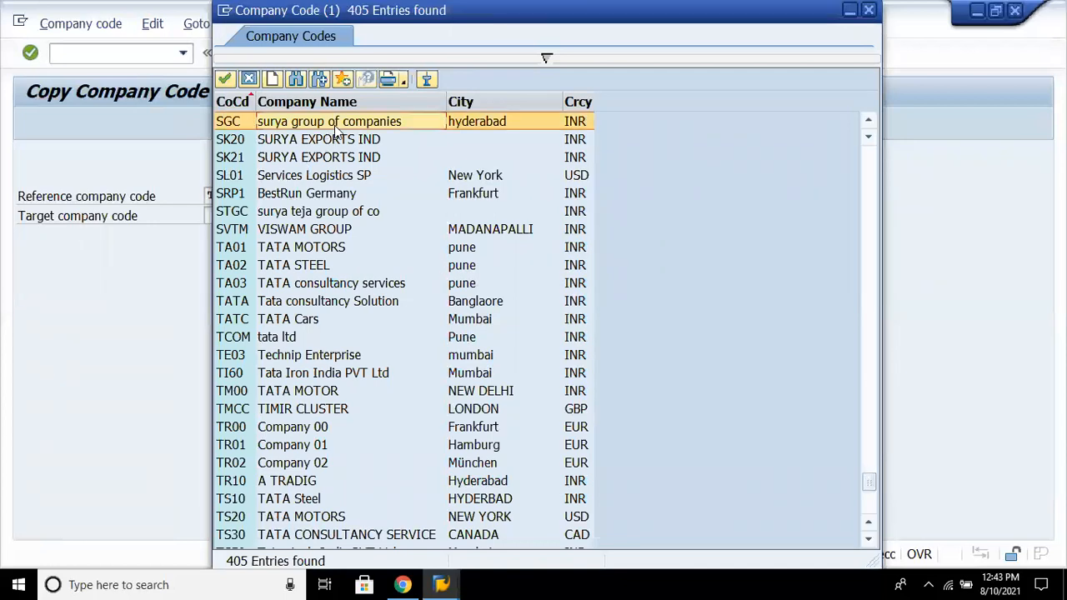
- Copy the assignments from TA01 to SGC, confirm generating the customizing entries, and return to the IMG structure
key("Return")
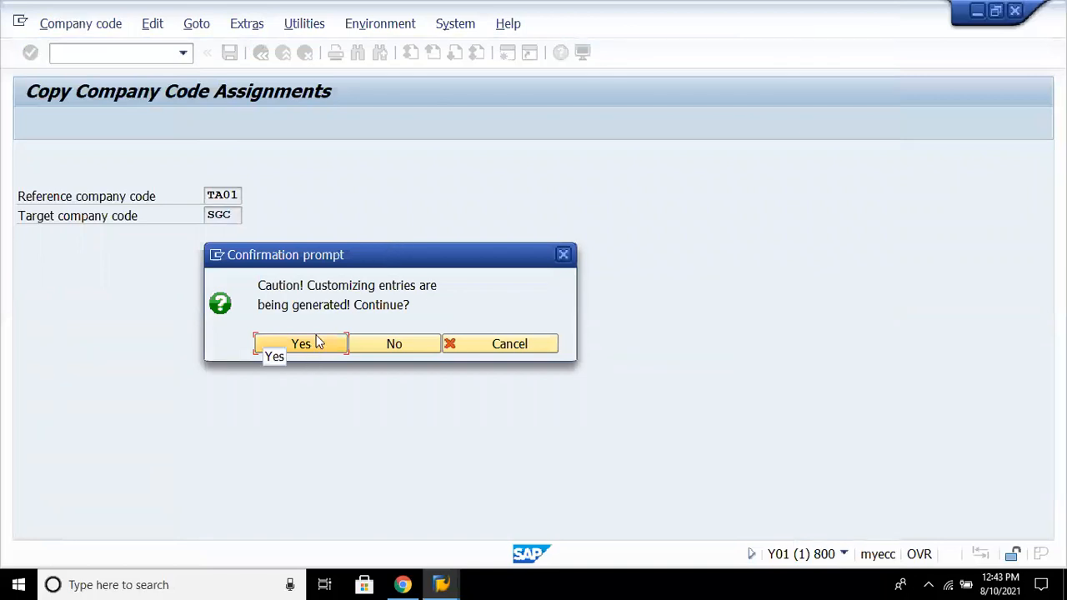
left_click(317, 344)
left_click(350, 323)
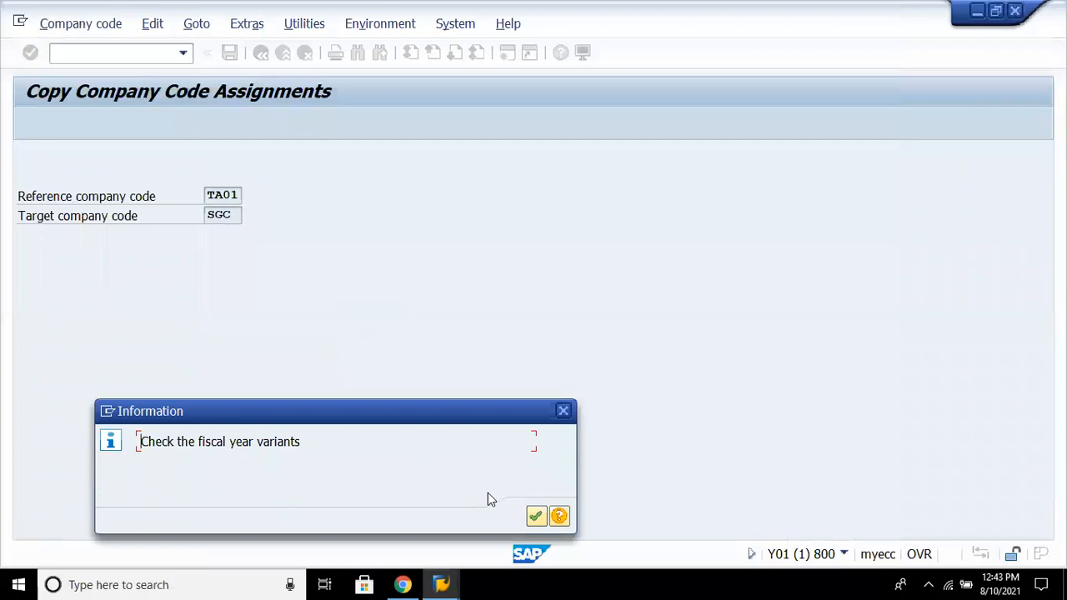
left_click(534, 515)
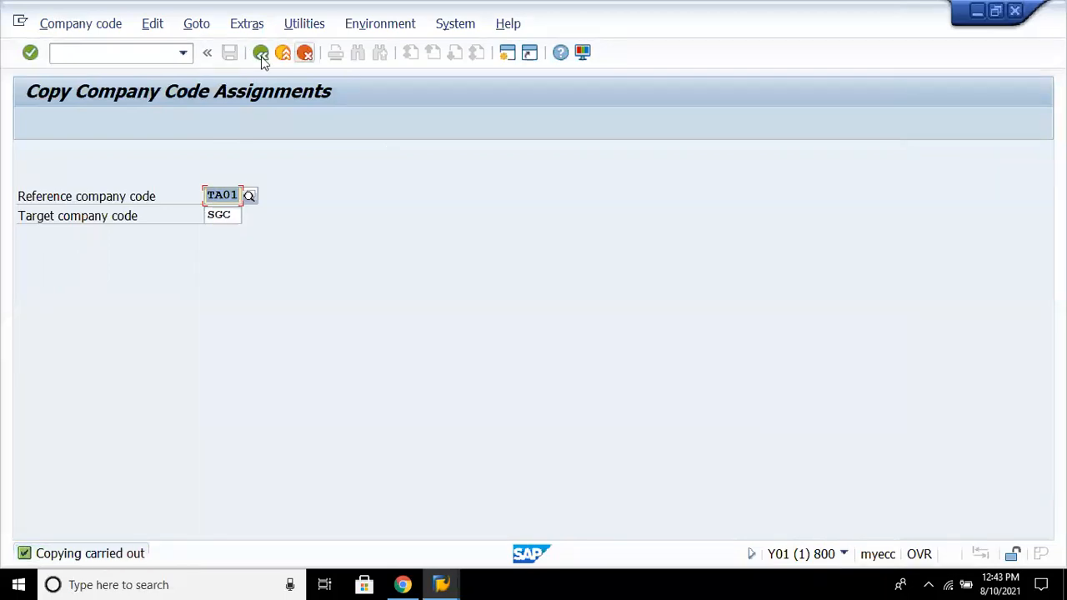
left_click(260, 53)
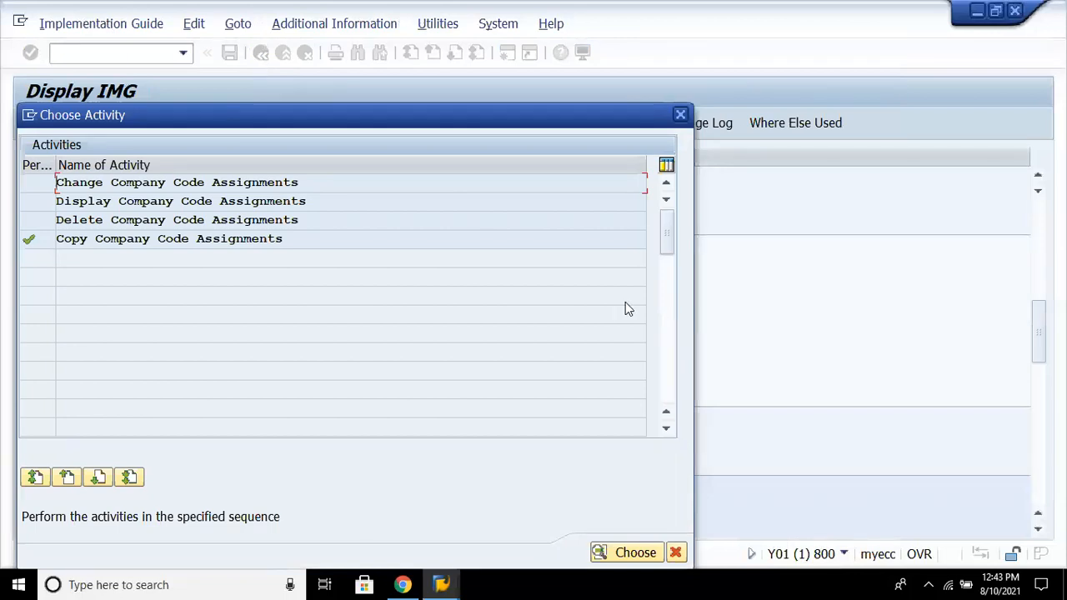
left_click(677, 552)
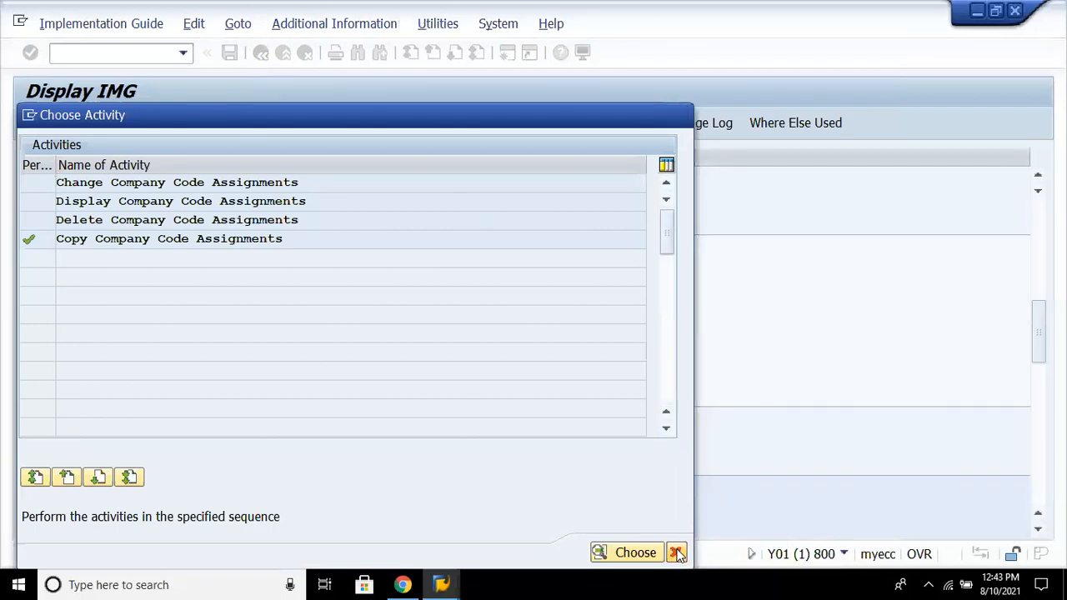
- Open Maintain Integrated Master Data and examine the tables, field names and checks listed for the master data check
left_click(243, 333)
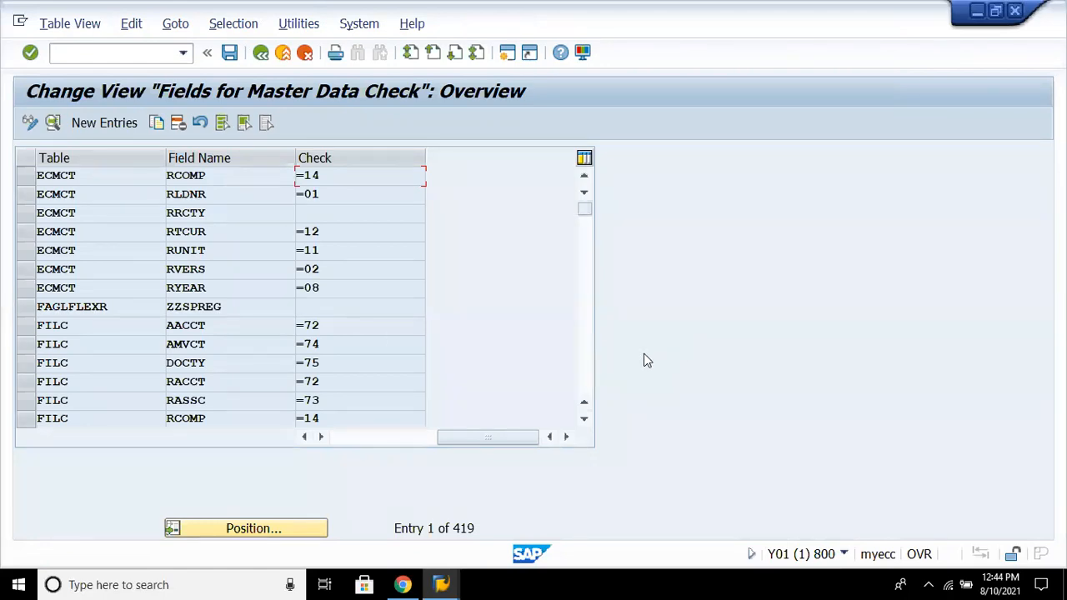
left_click(582, 370)
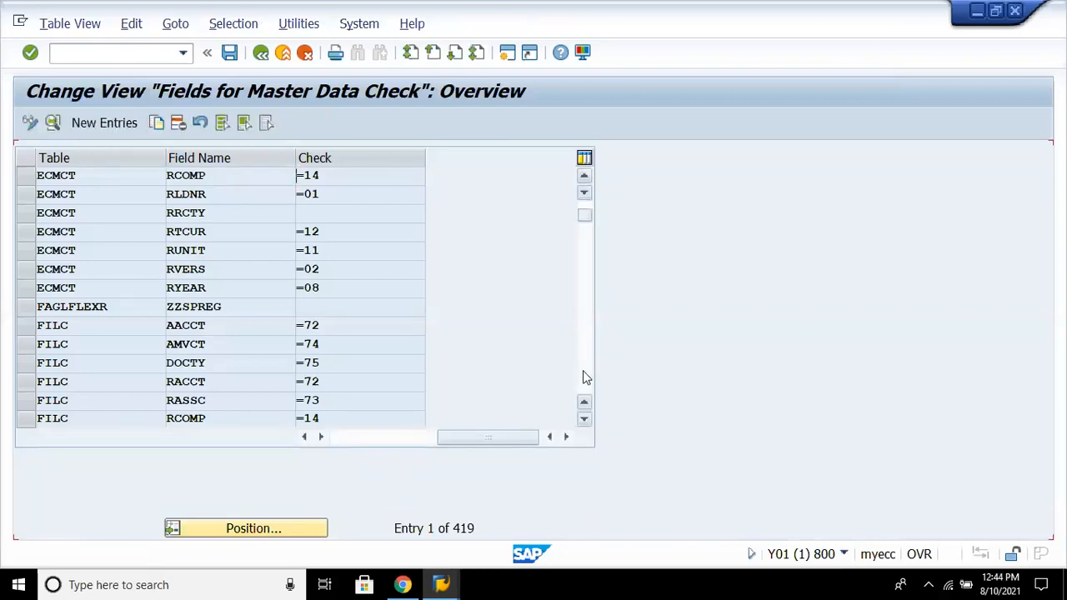
left_click(583, 371)
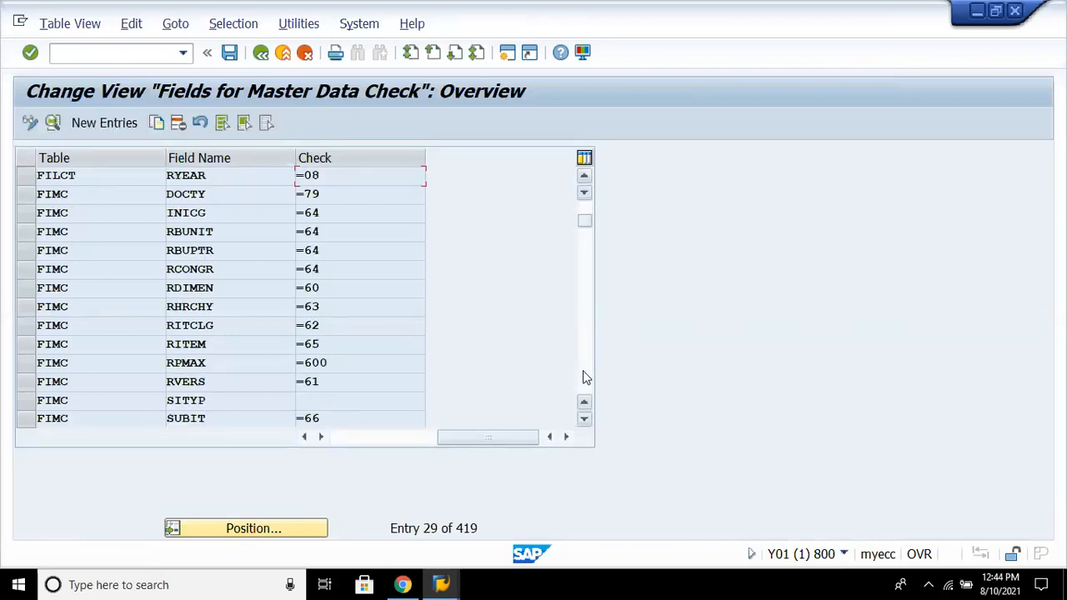
left_click(584, 372)
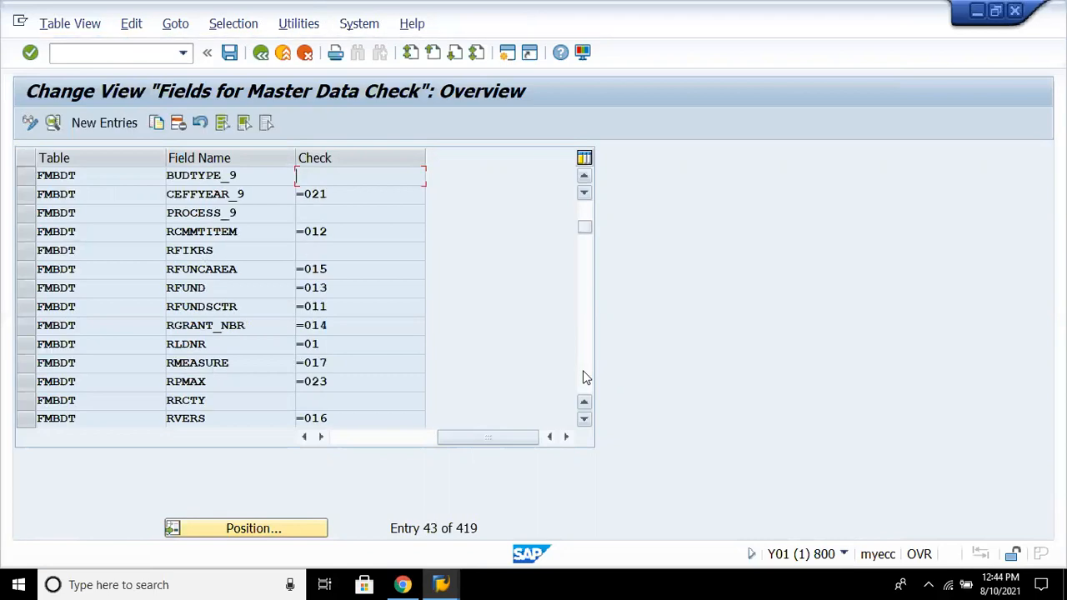
left_click(584, 372)
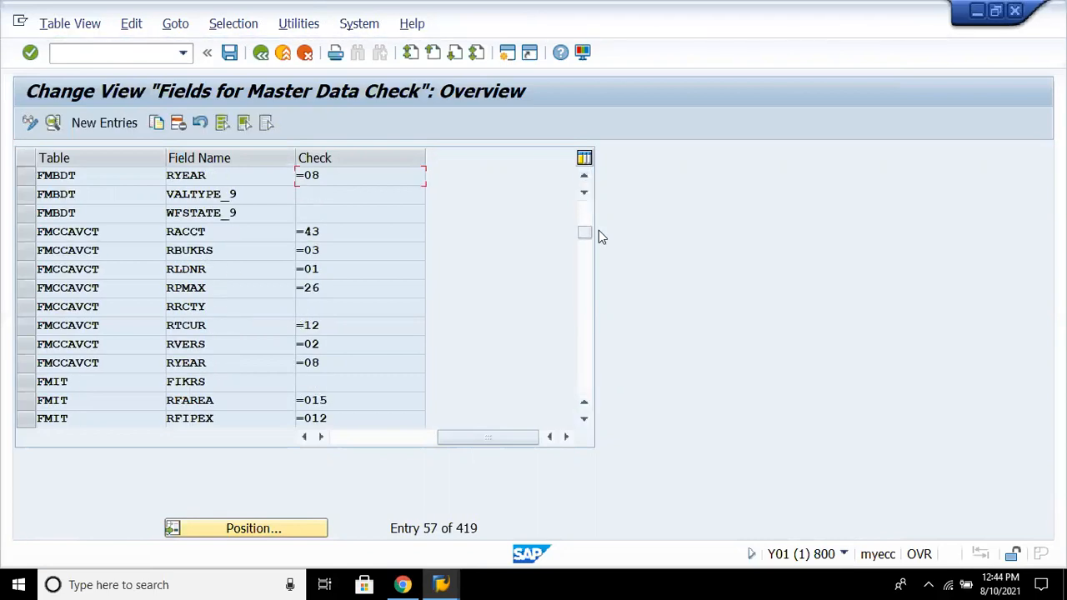
left_click(584, 194)
left_click(584, 193)
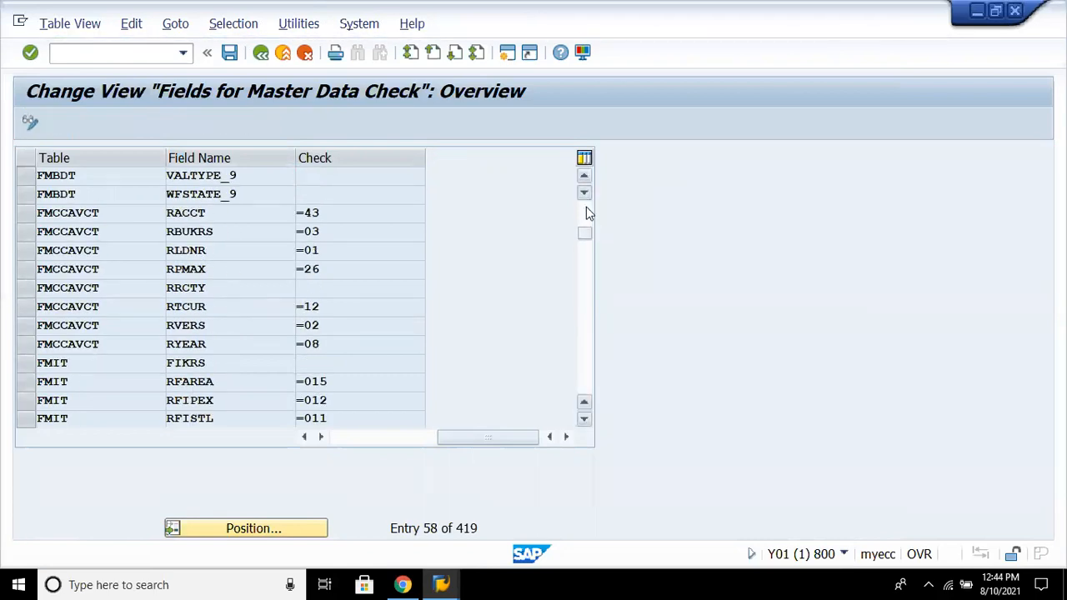
left_click(586, 216)
left_click(586, 216)
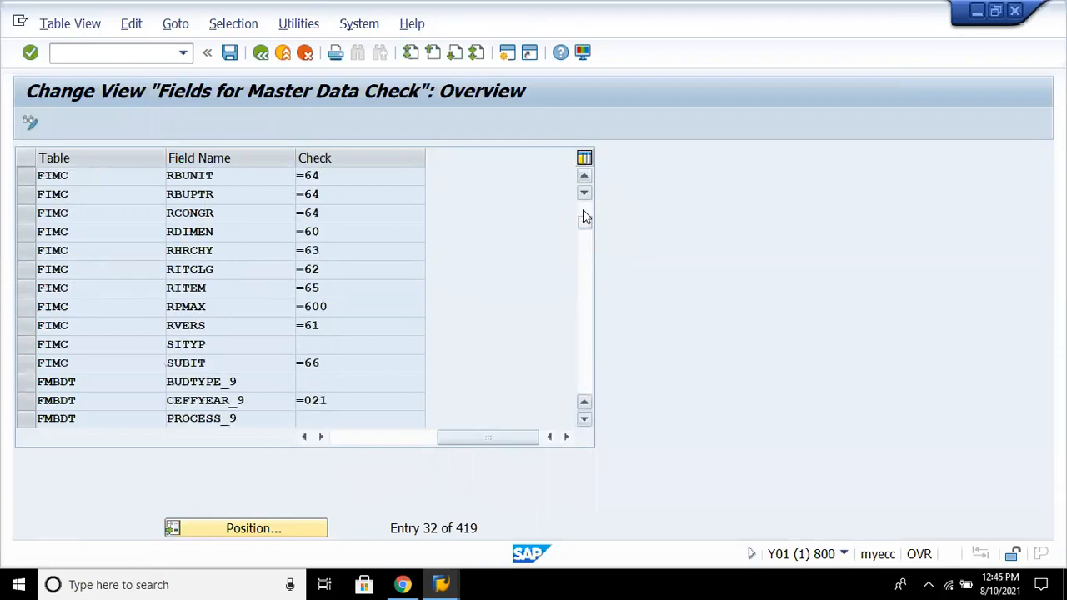
left_click(586, 216)
left_click_drag(583, 211, 584, 213)
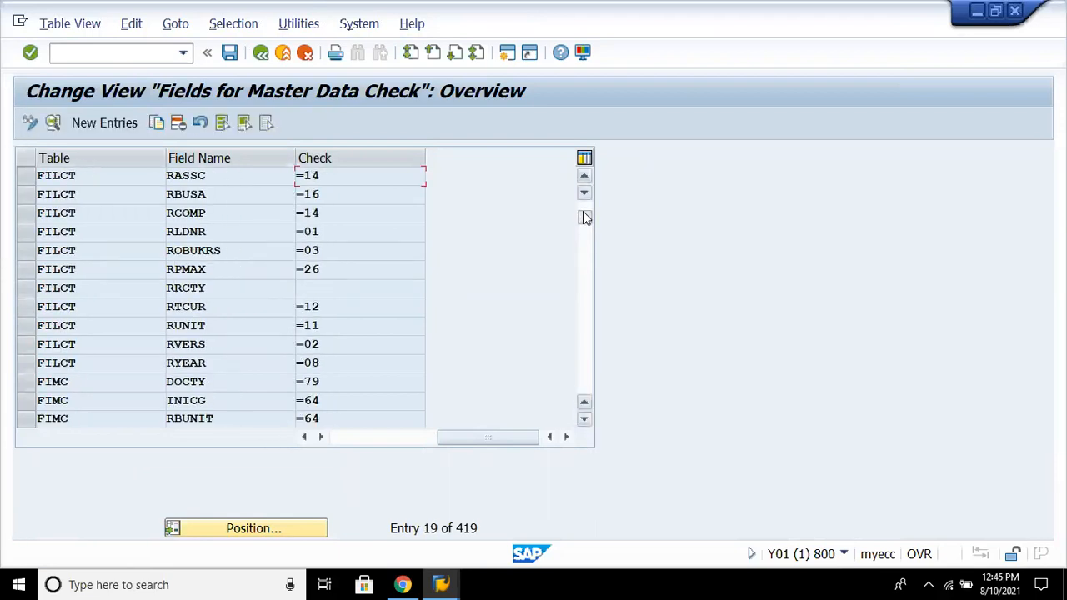
left_click(585, 176)
left_click(585, 176)
left_click(585, 176)
left_click(585, 176)
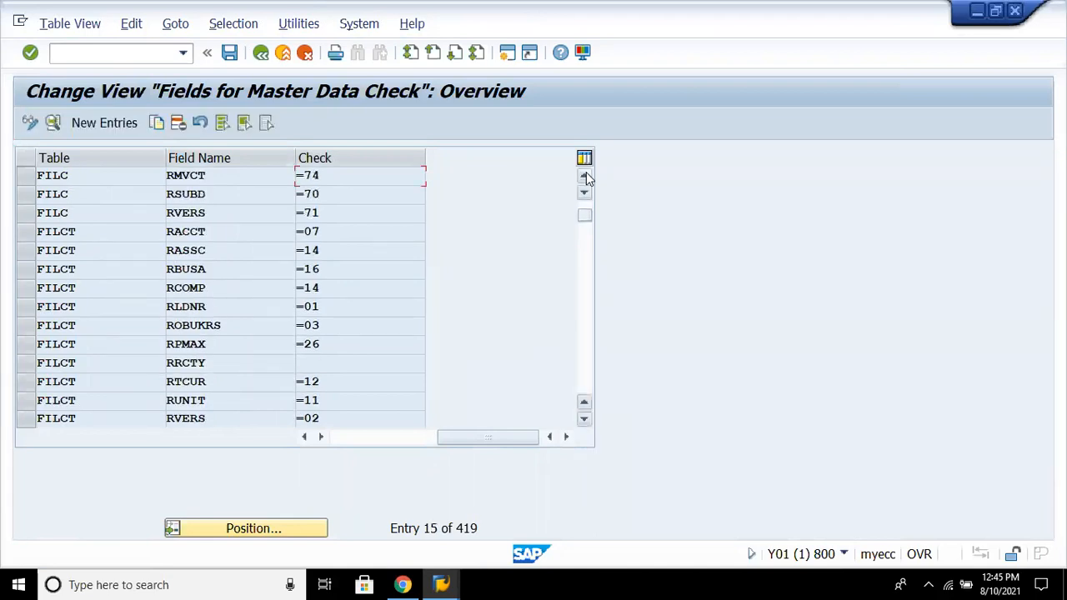
left_click(585, 176)
left_click(585, 175)
left_click(585, 176)
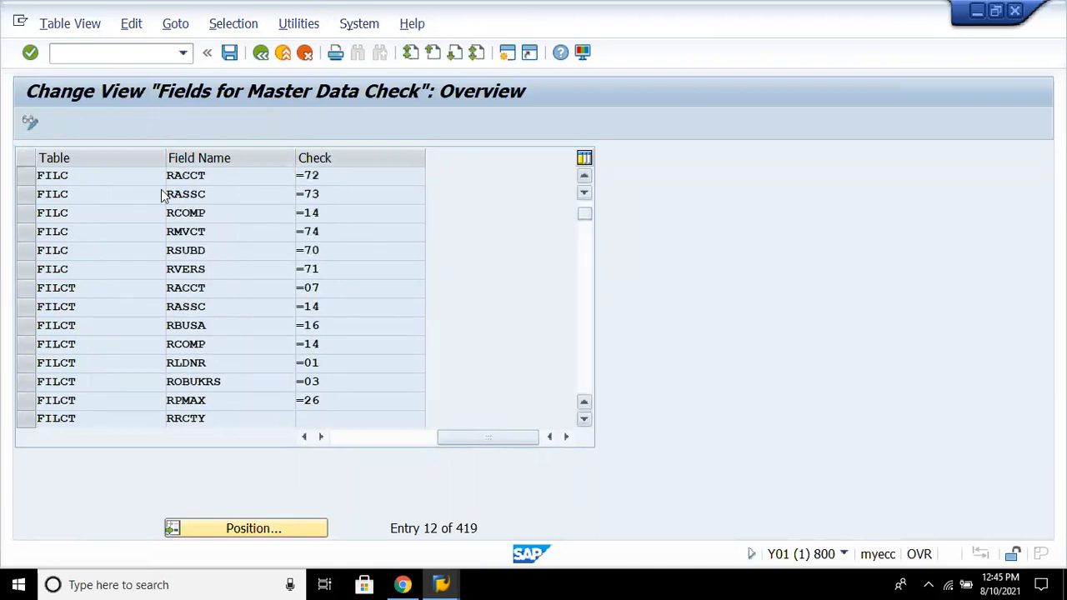
scroll(81, 180, "up", 1)
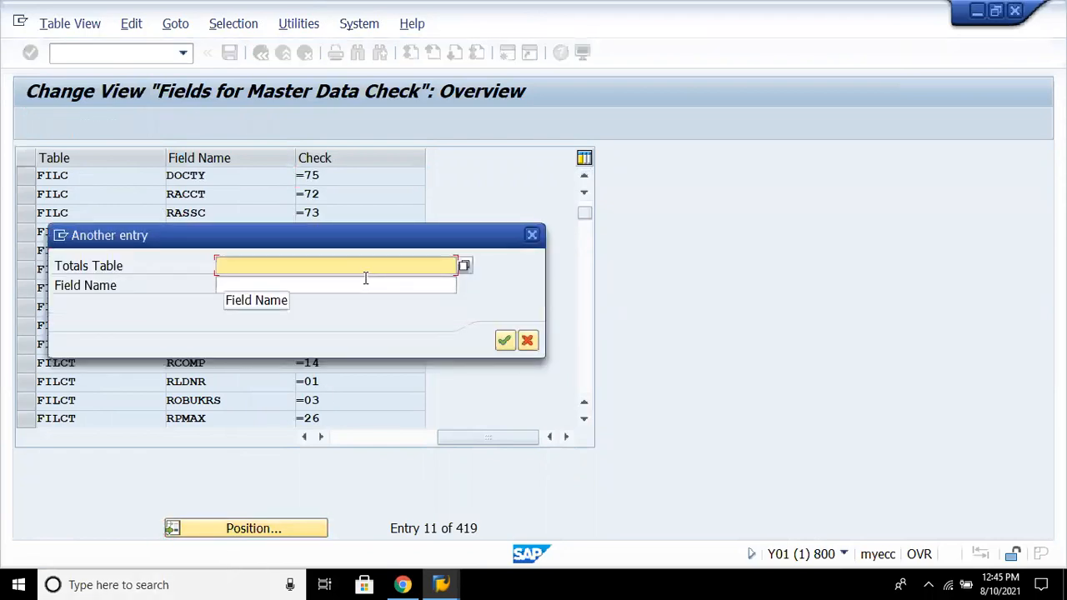
- Position the list at totals table faglflext and open the details of field RCOMP in table FILC
type("faglflext")
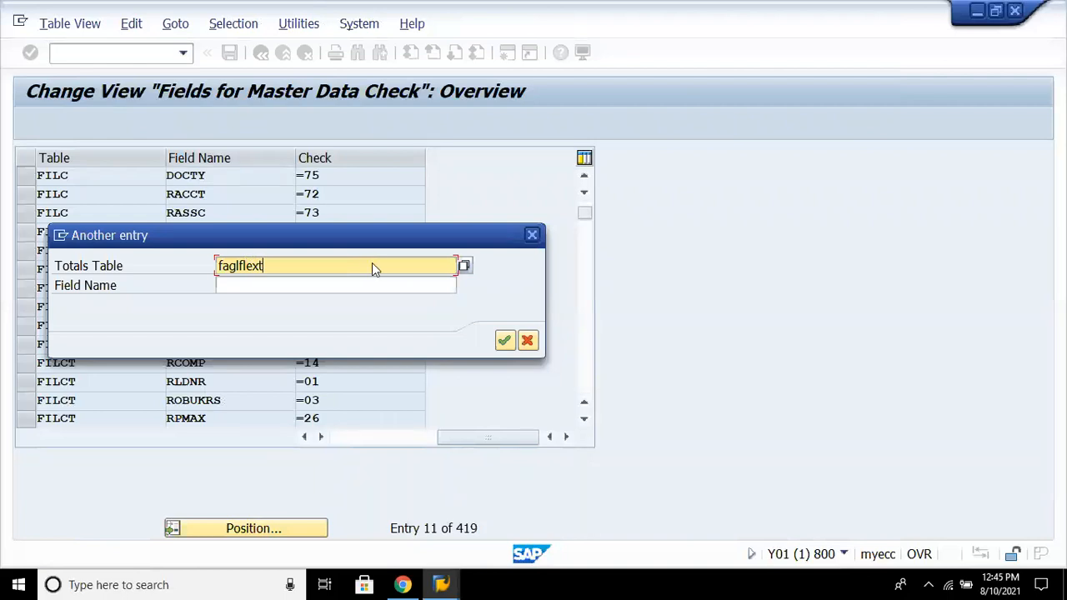
key("Return")
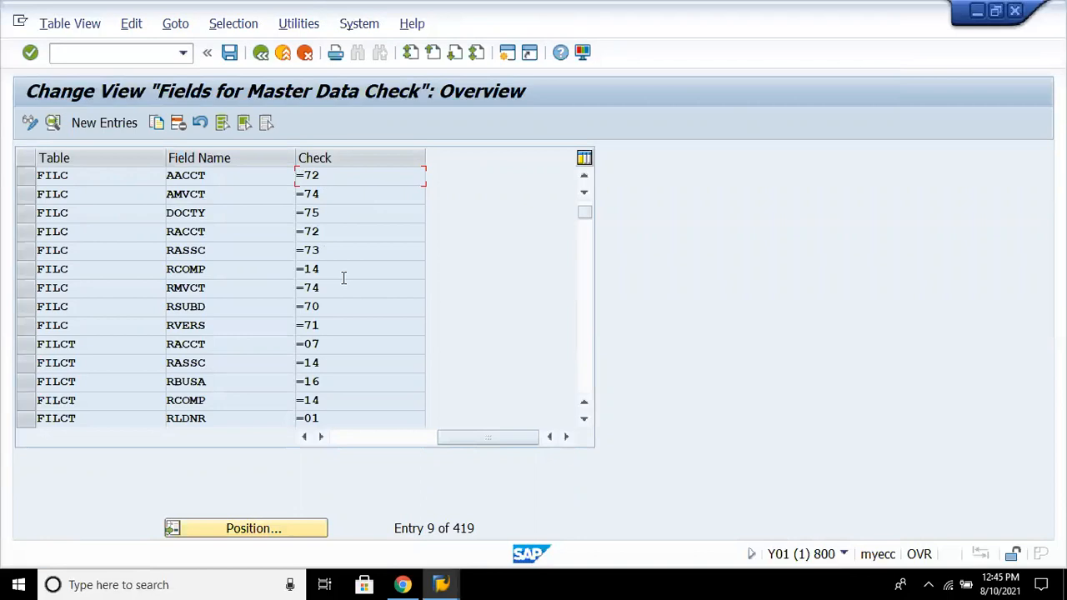
left_click(233, 212)
left_click(225, 266)
double_click(224, 270)
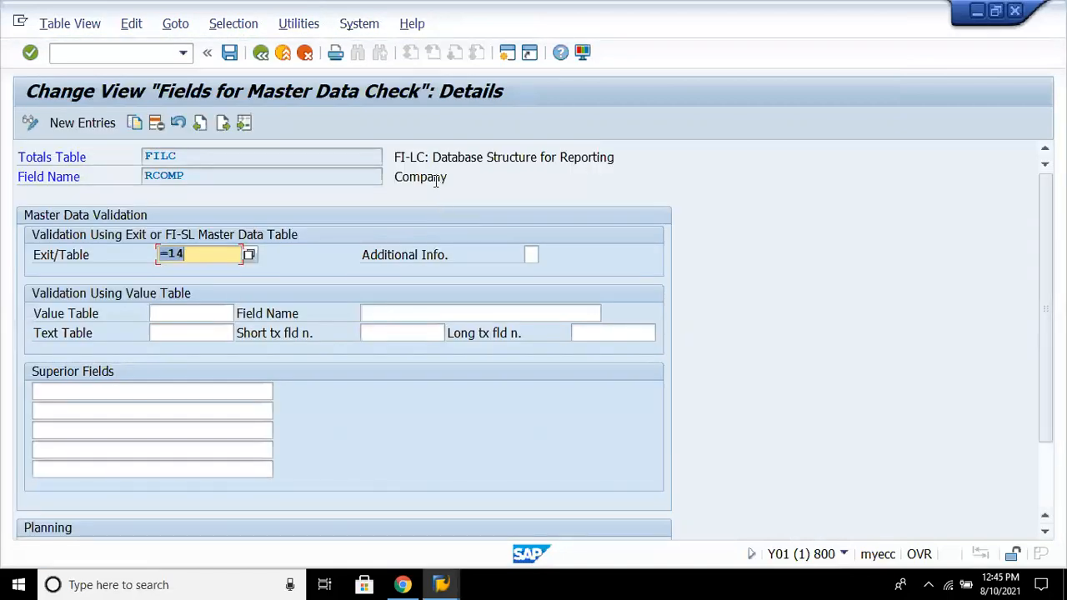
- Examine the totals table and field descriptions for FILC RCOMP, and return to the IMG structure
left_click(435, 181)
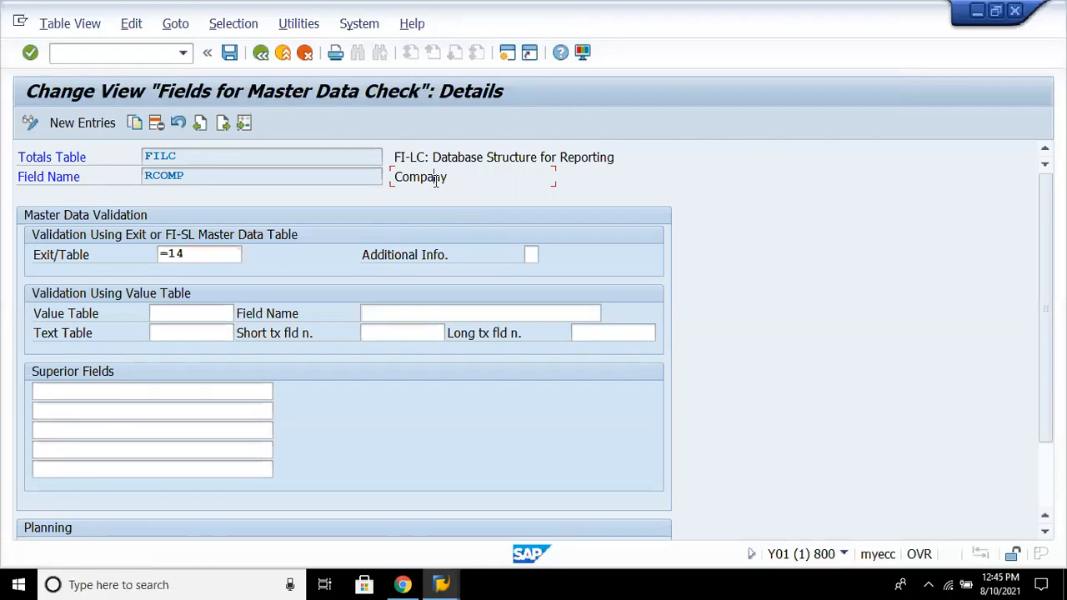
left_click(461, 160)
left_click(260, 52)
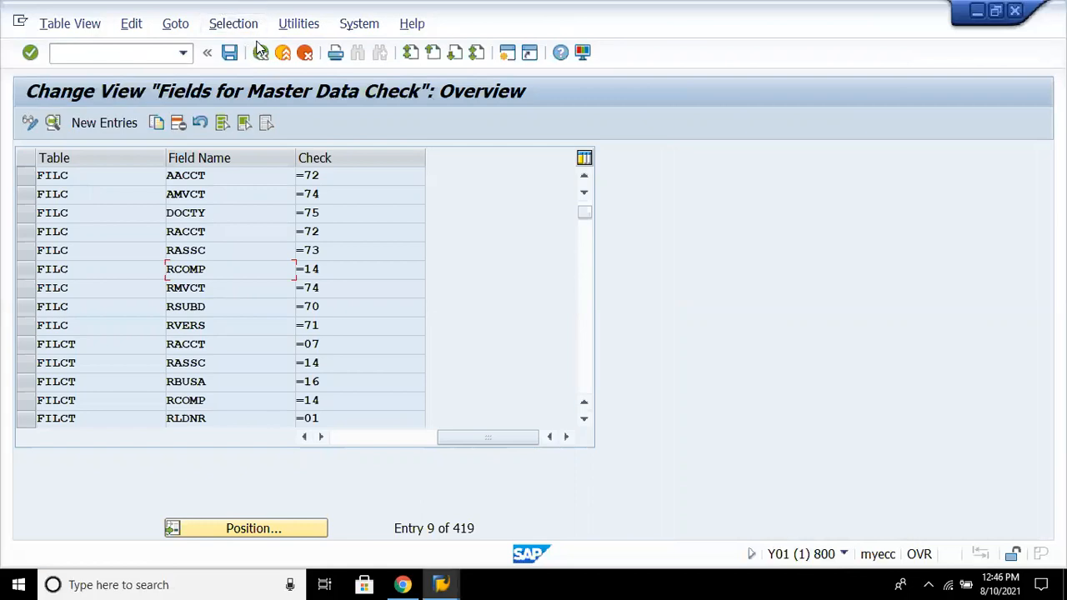
left_click(261, 54)
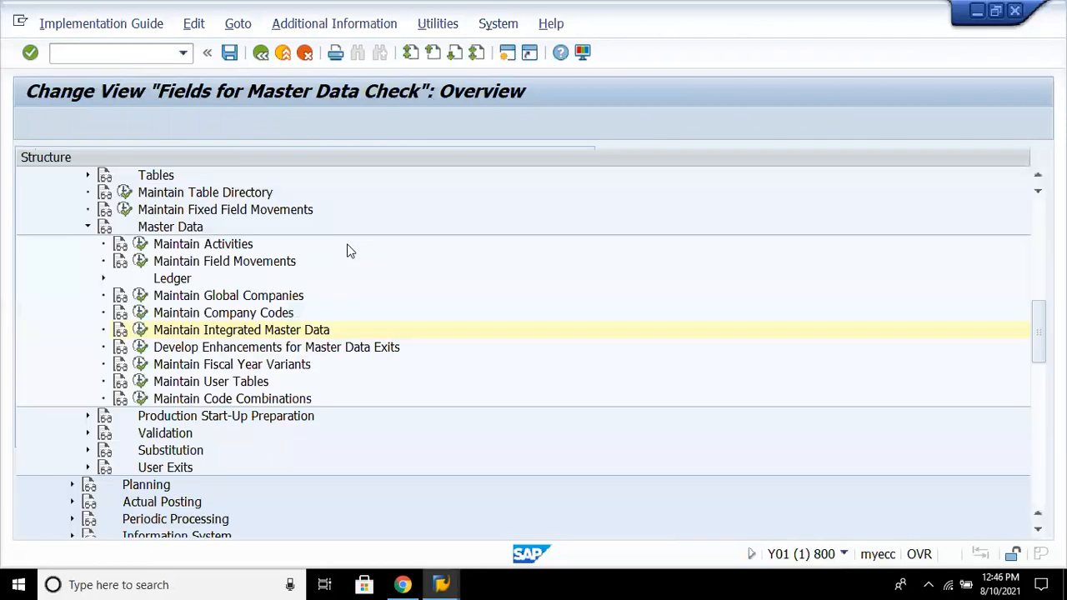
- Select the Develop Enhancements for Master Data Exits activity under Master Data
left_click(304, 362)
left_click(312, 336)
left_click(309, 350)
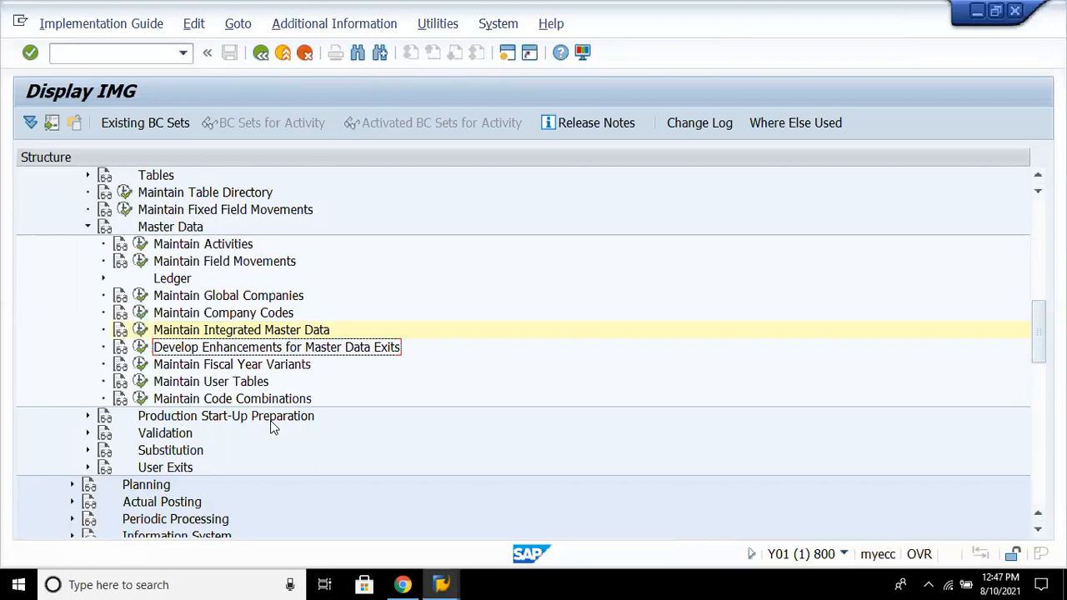
- Open Maintain Fiscal Year Variants and add a new variant SL with the description "special purpose ledger"
left_click(257, 368)
left_click(140, 364)
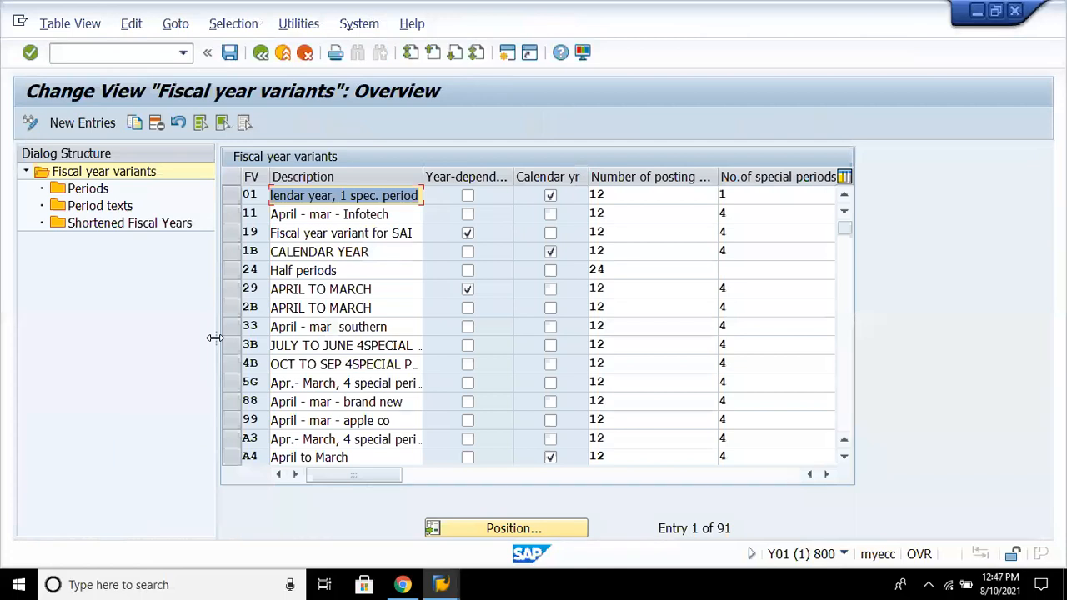
left_click(75, 121)
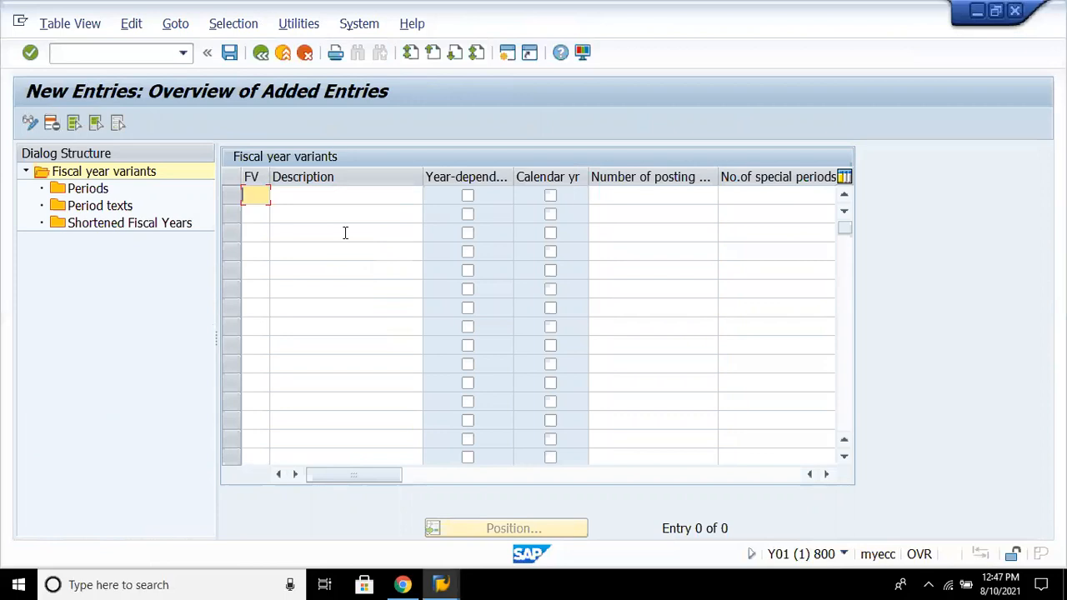
type("SL")
key("Tab")
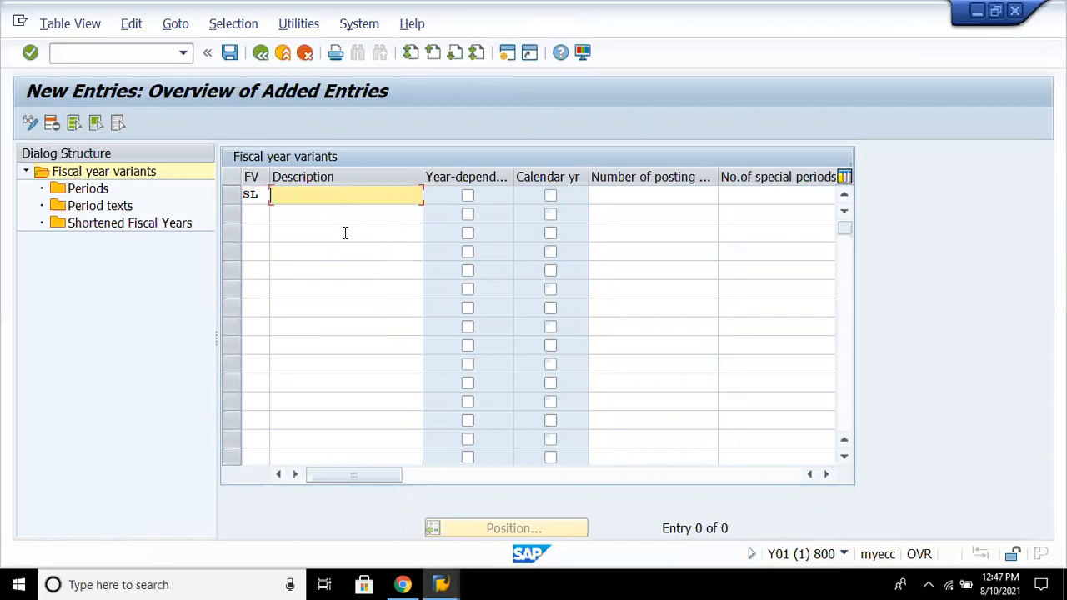
type("special purpose e")
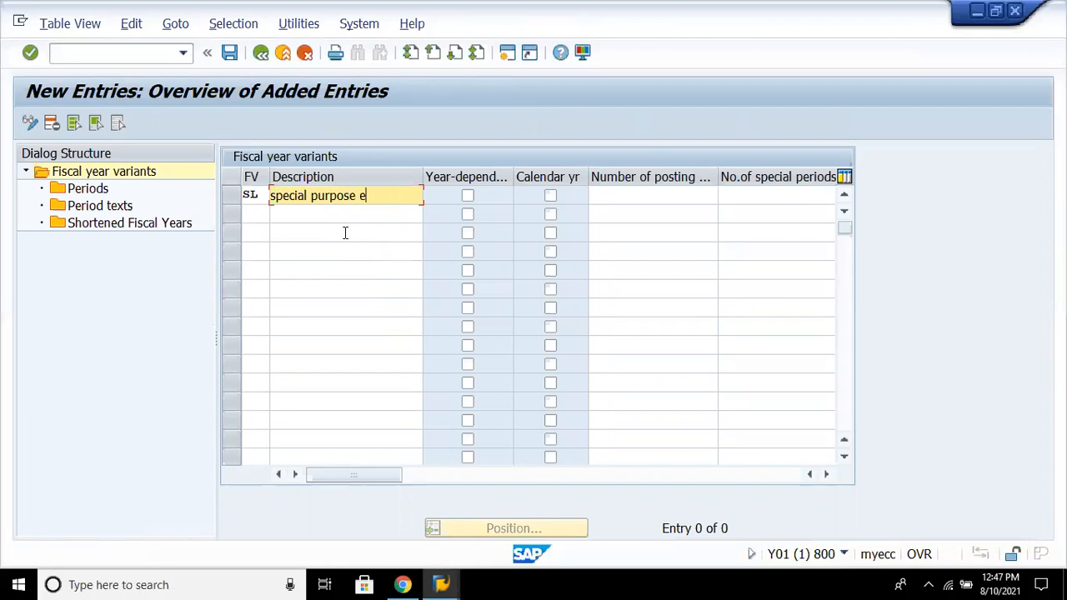
key("BackSpace")
type("ledger")
key("Return")
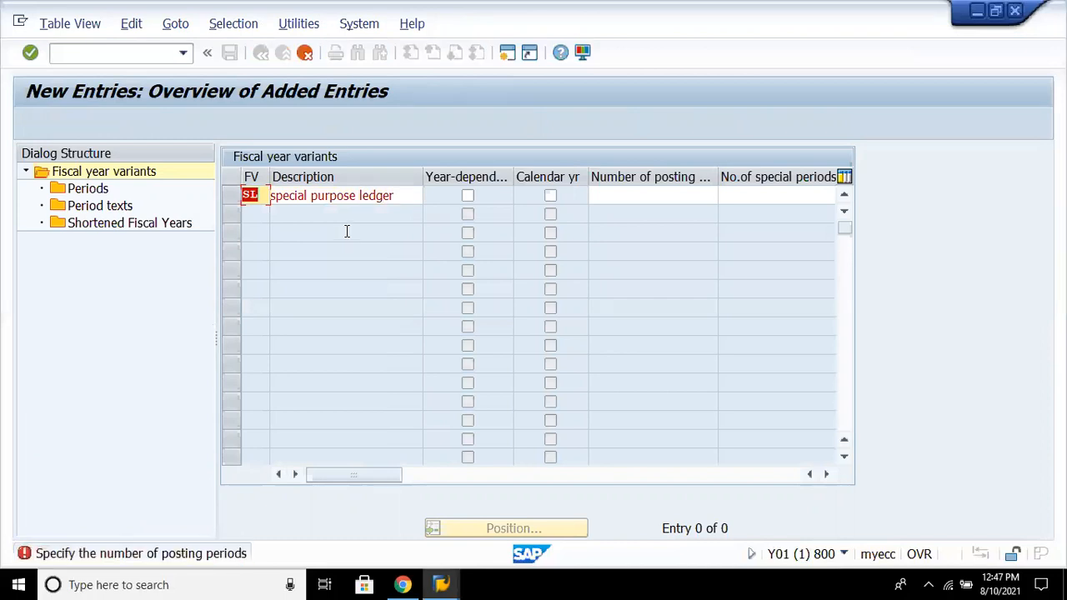
- Set the number of posting periods of fiscal year variant SL to 12
key("Tab")
key("Tab")
key("Tab")
key("Tab")
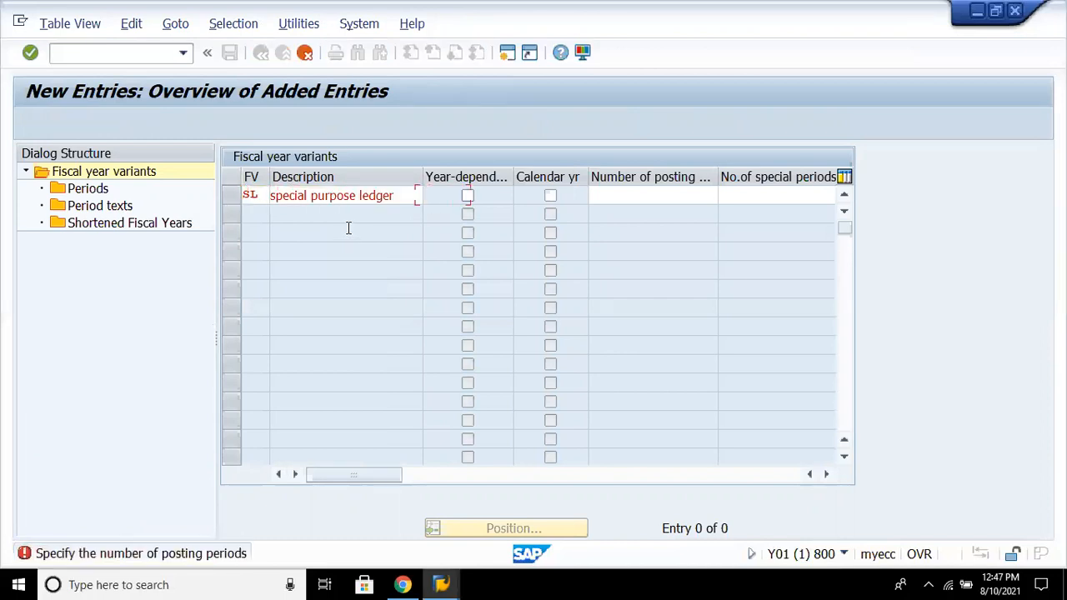
type("12")
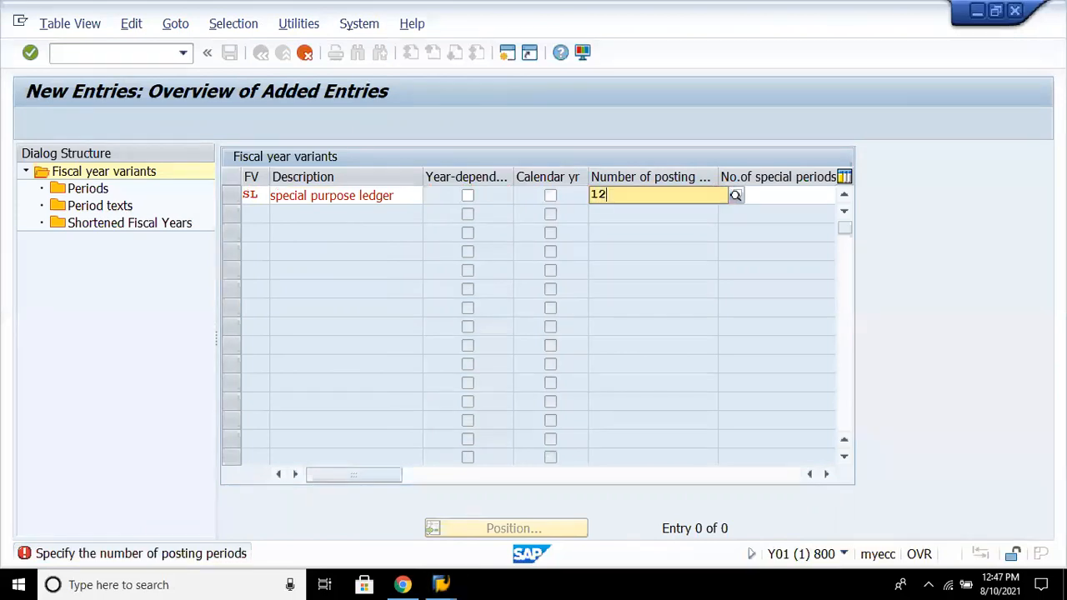
key("Tab")
key("Return")
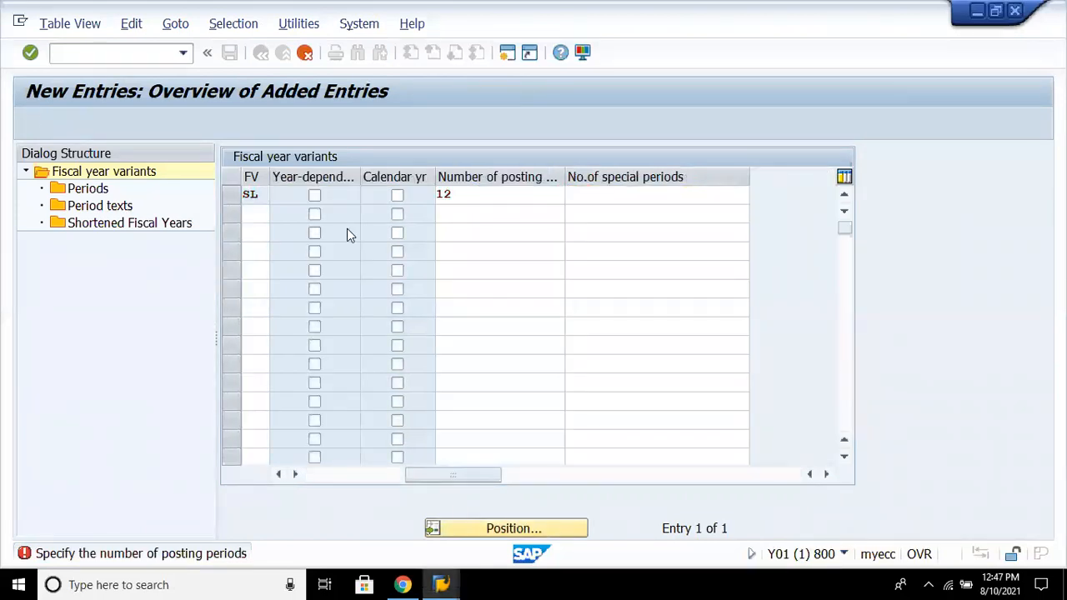
- Save the new fiscal year variant SL and accept the customizing request
scroll(346, 229, "down", 5)
scroll(347, 229, "up", 3)
scroll(347, 228, "down", 3)
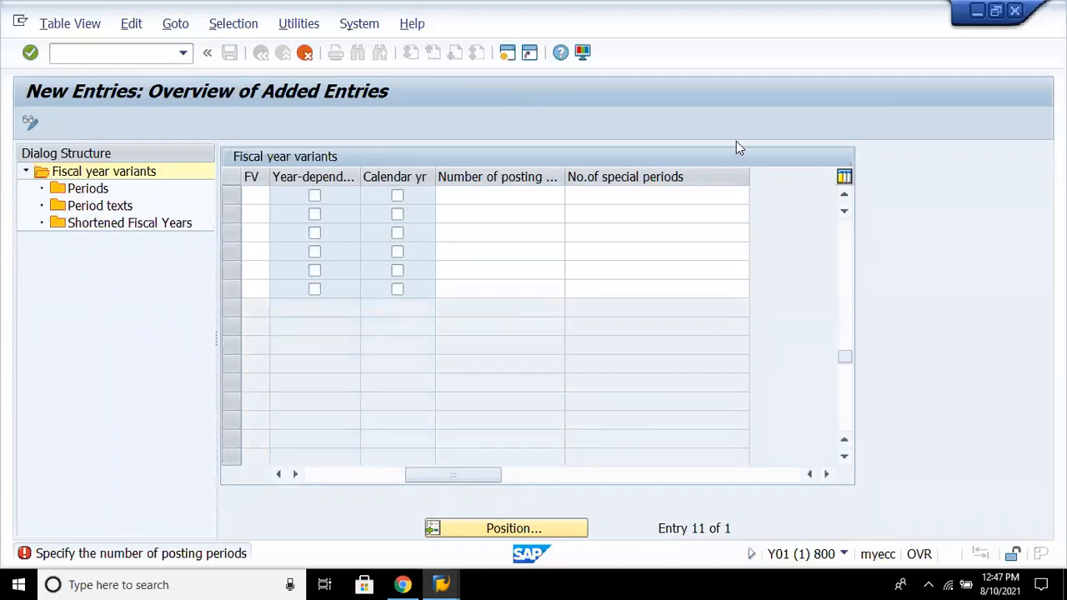
left_click(840, 240)
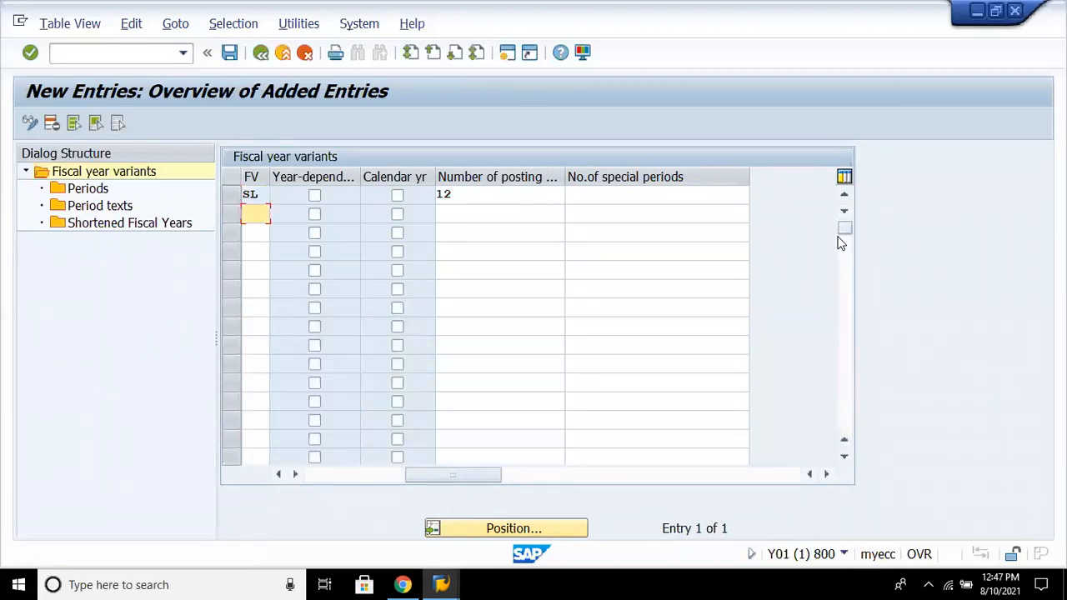
left_click(846, 241)
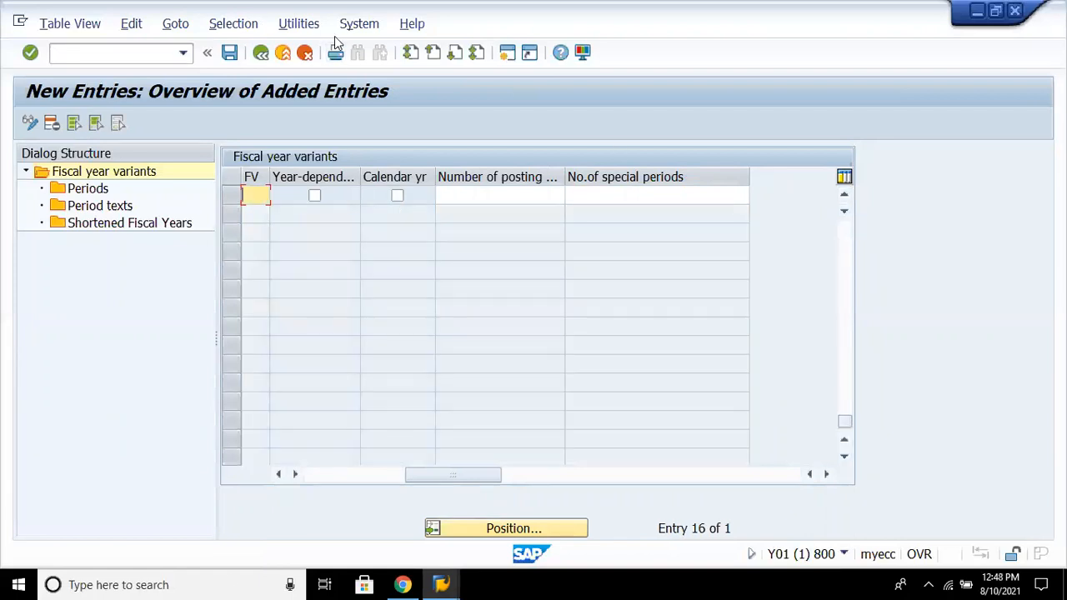
key("ctrl+s")
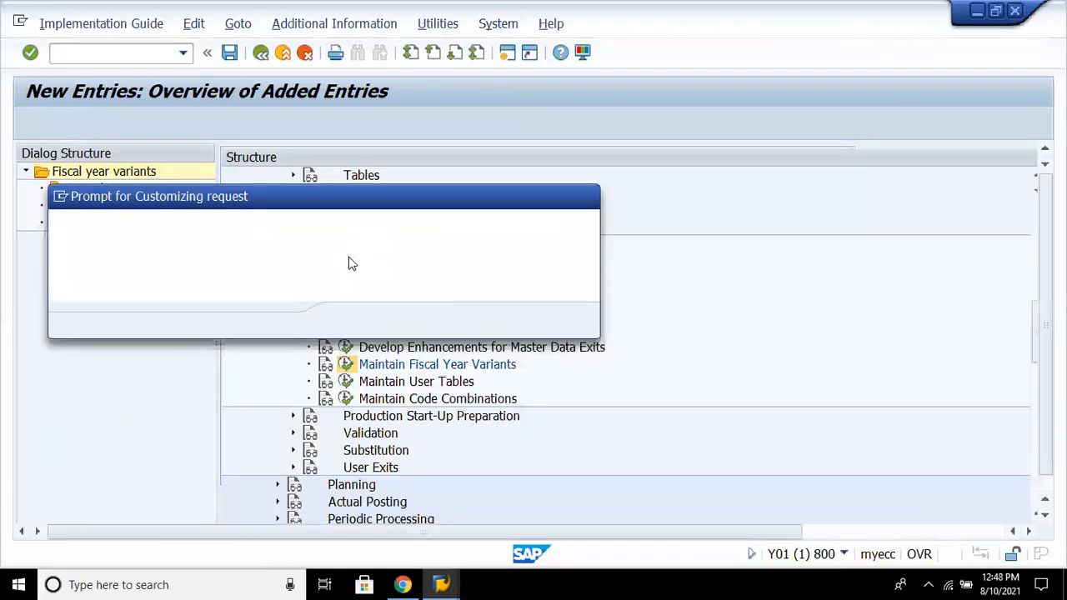
key("Return")
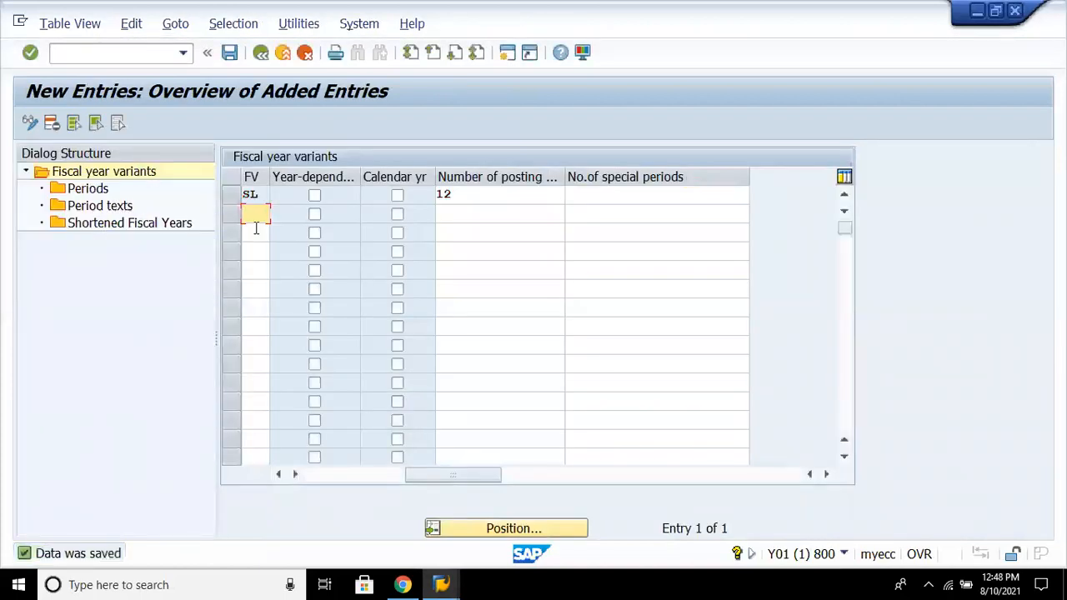
- Open the period texts of variant SL and start a new entry with language EN and period 01
left_click(230, 194)
double_click(114, 206)
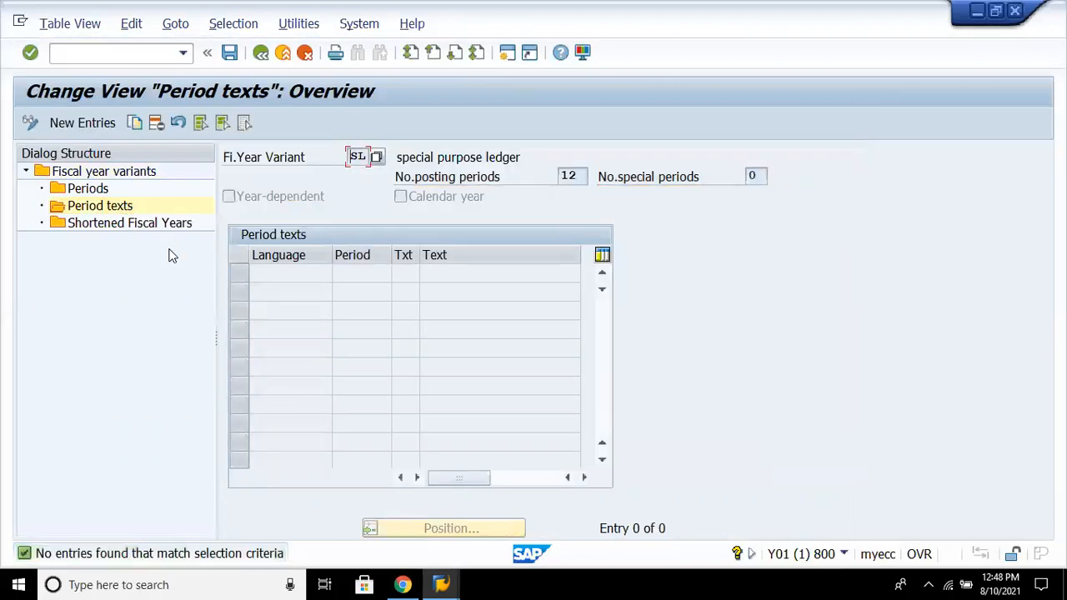
left_click(82, 122)
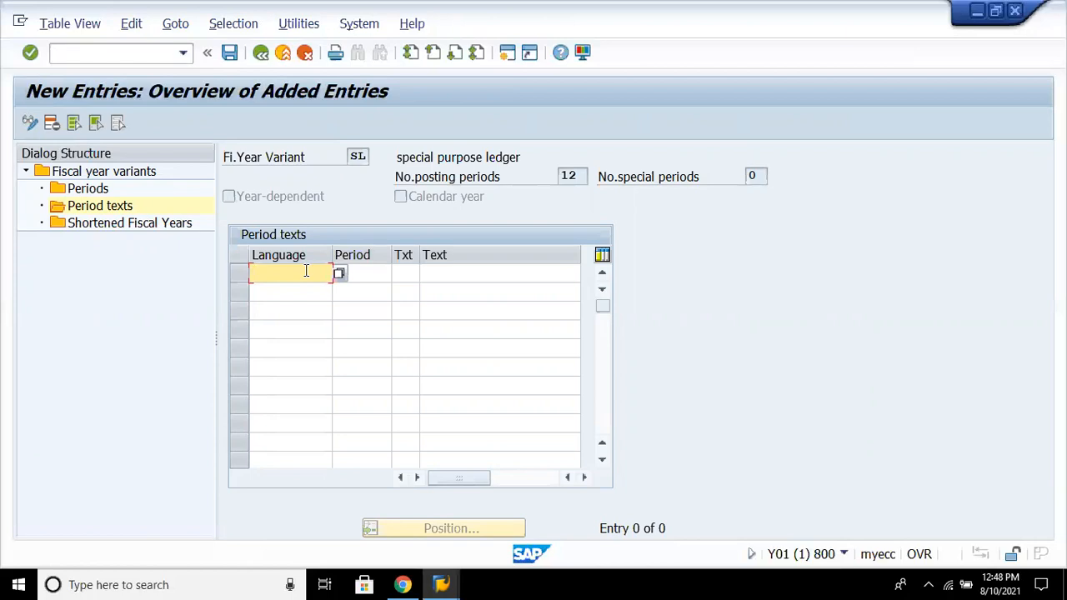
type("en")
key("BackSpace")
key("BackSpace")
type("EN")
key("Tab")
type("01")
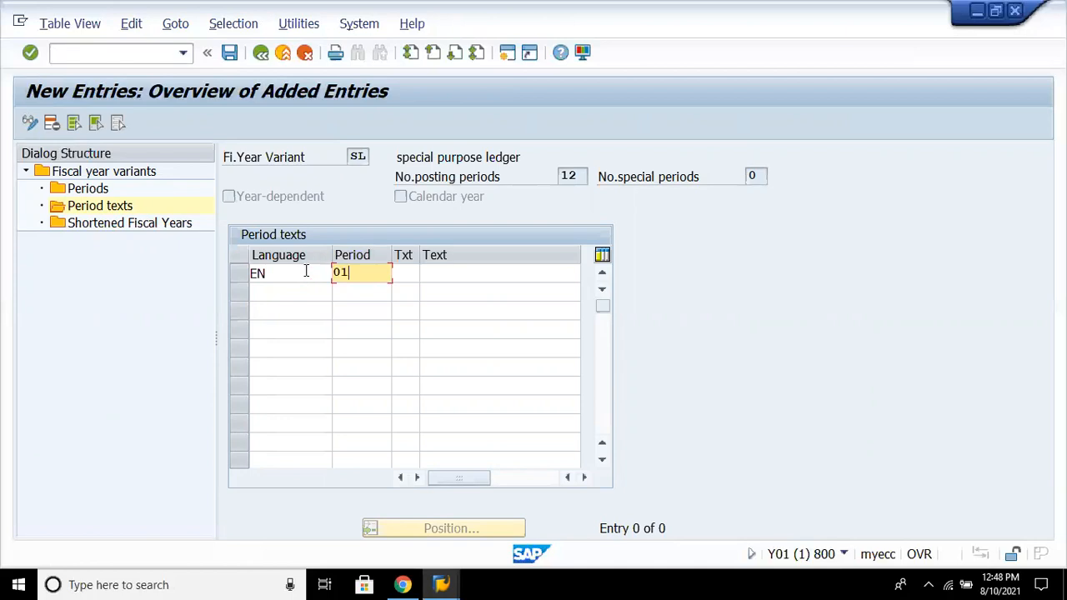
- Give the period 1 entry the short text SPL and the long text "Special purpose ledg"
key("Tab")
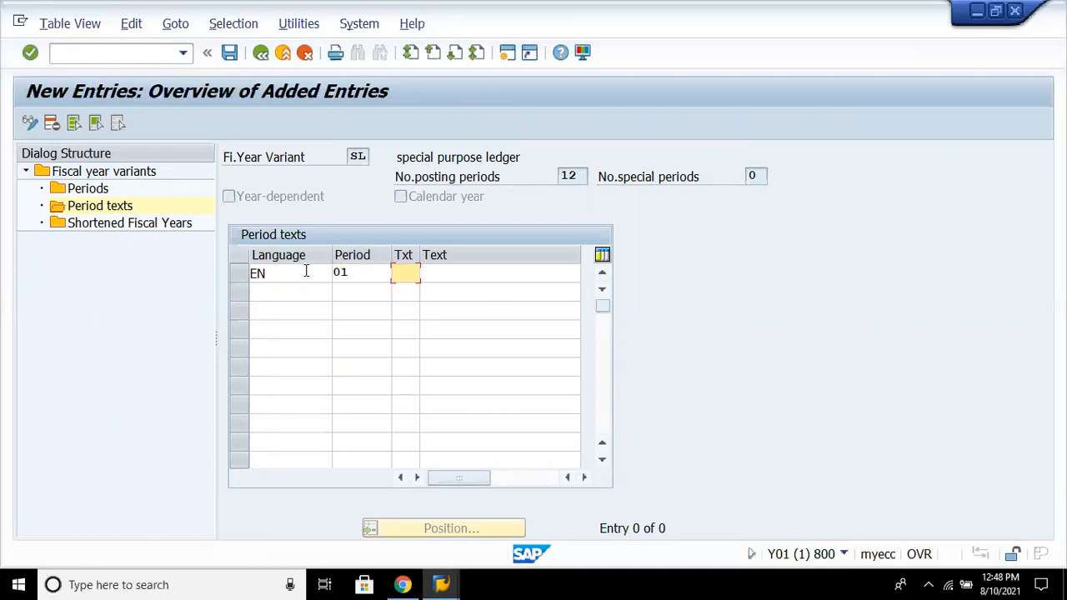
type("SPL")
key("Tab")
type("Special purp")
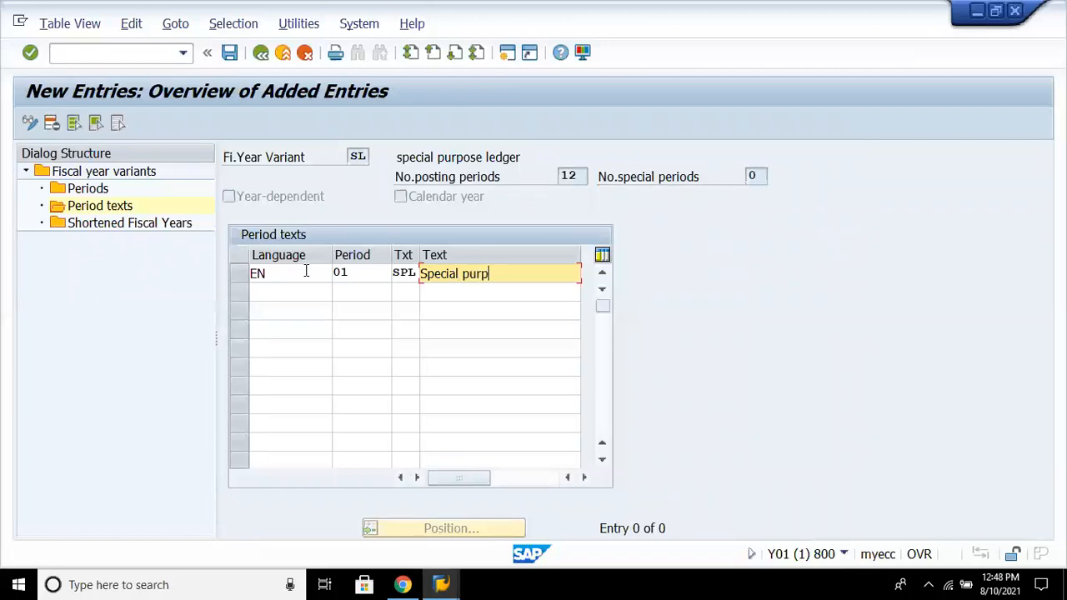
type("ose ledg")
key("Return")
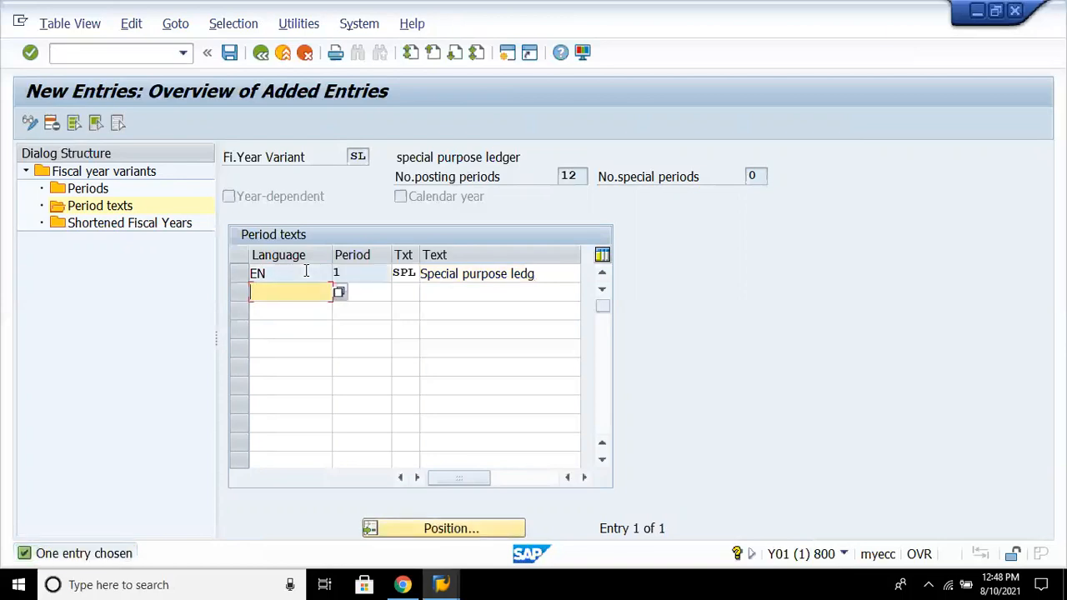
key("Return")
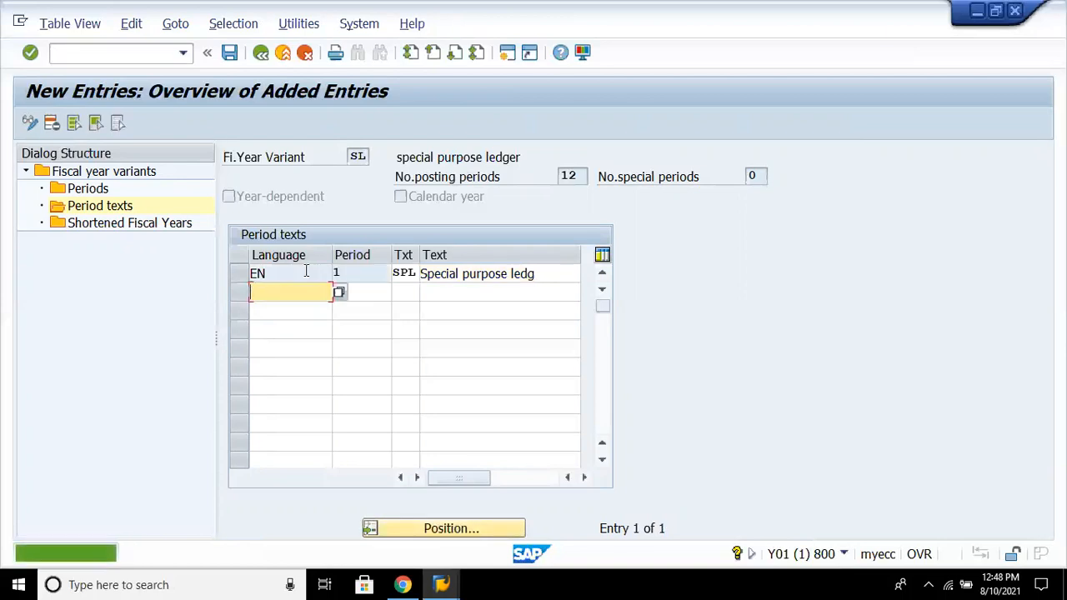
- Open the periods of variant SL and create new entries for months 1 to 10
double_click(88, 188)
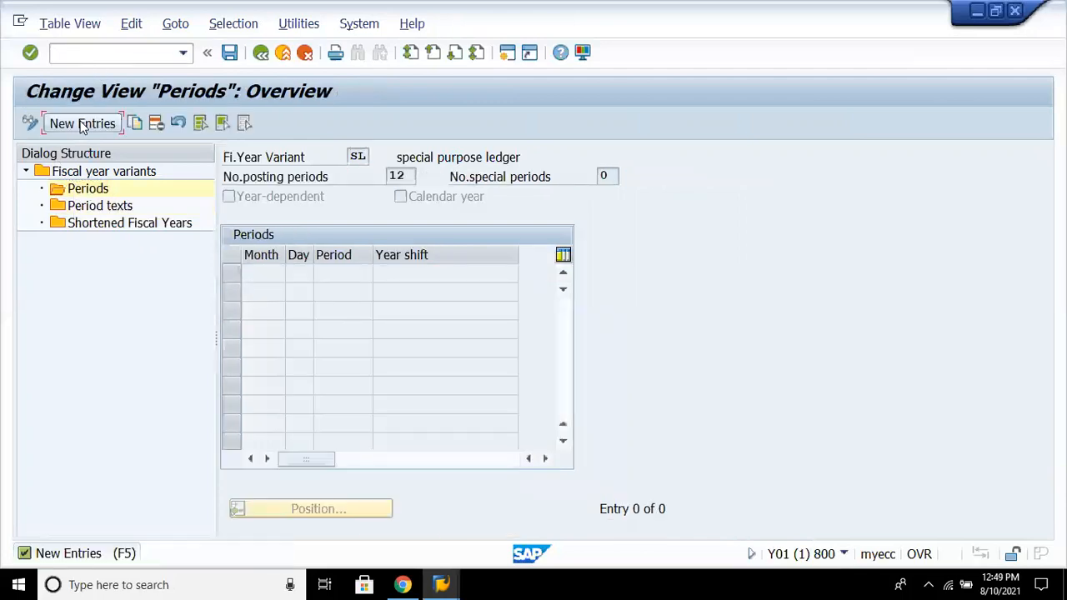
left_click(83, 126)
type("1")
key("Down")
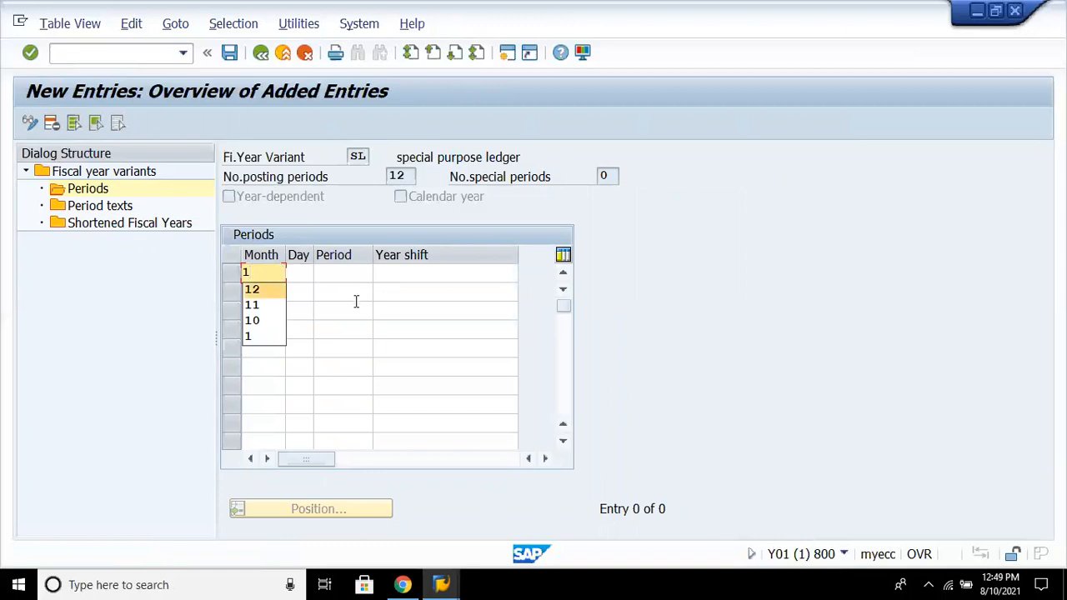
left_click(356, 300)
left_click(274, 291)
type("2")
key("Down")
type("3")
key("Down")
type("4")
key("Down")
type("5")
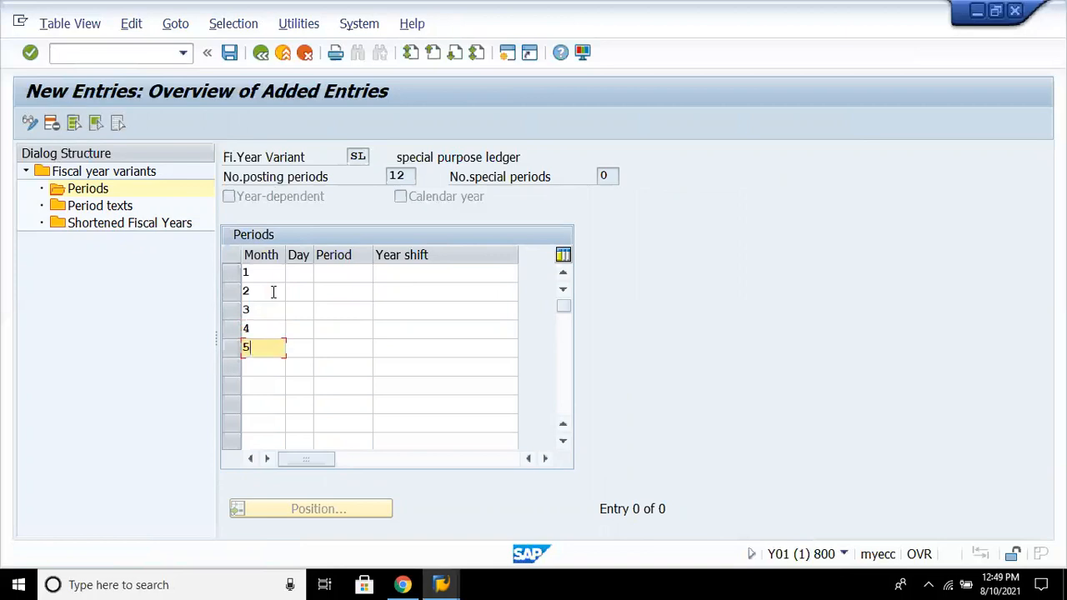
key("Down")
type("6")
key("Down")
type("7")
key("Down")
type("8")
key("Down")
type("9")
key("Down")
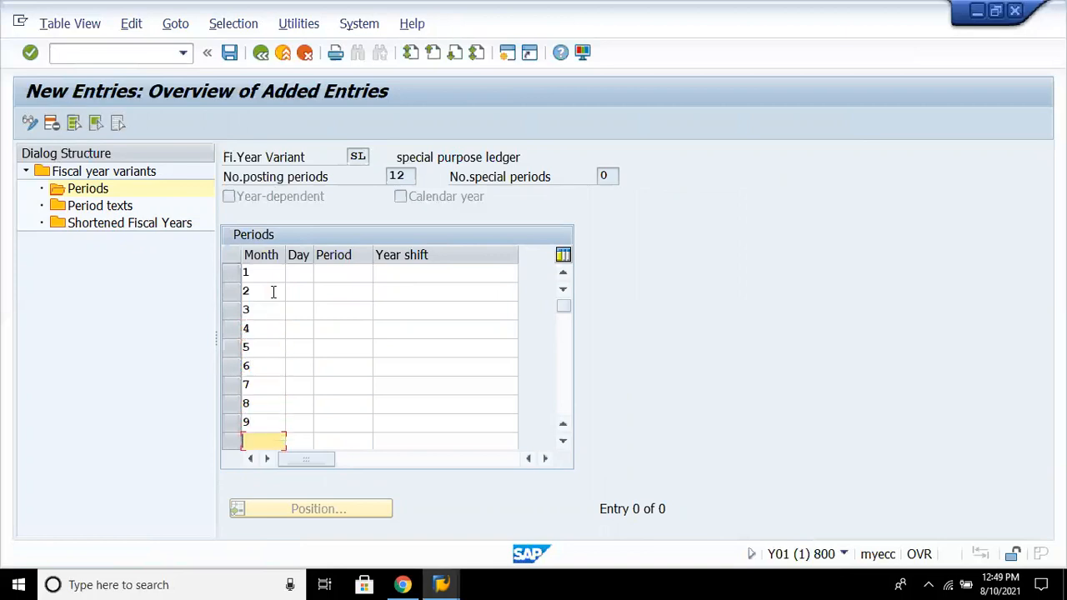
type("10")
- Enter the last day of each month for months 1 to 10, using 29 for February
left_click(307, 271)
type("31")
key("Down")
type("29")
key("Down")
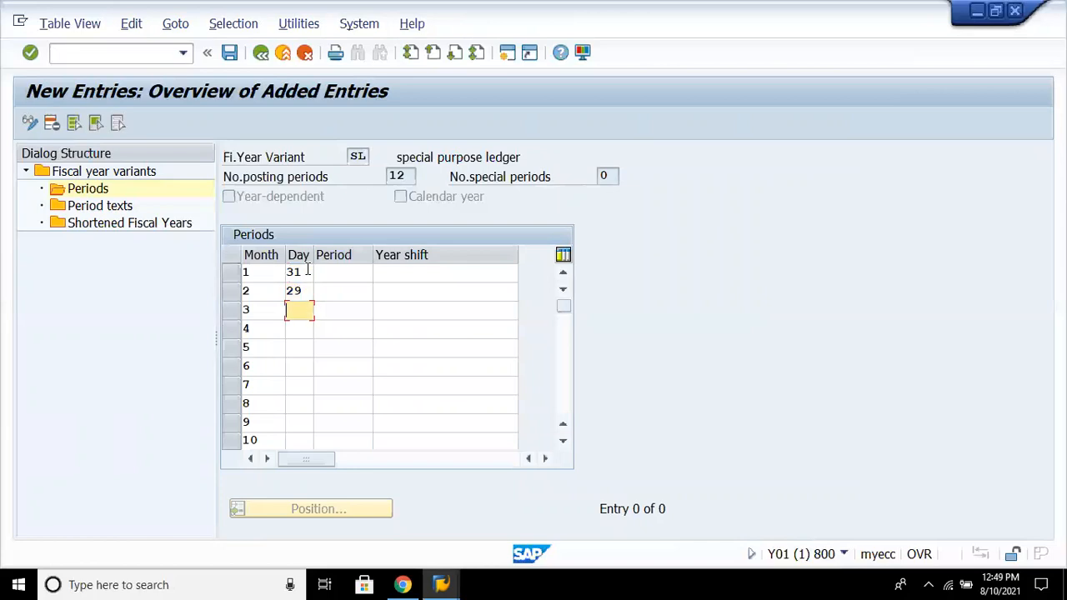
type("31")
key("Down")
type("30")
key("Down")
type("31")
key("Down")
type("30")
key("Down")
type("31")
key("Down")
type("31")
key("Down")
type("30")
key("Down")
type("31")
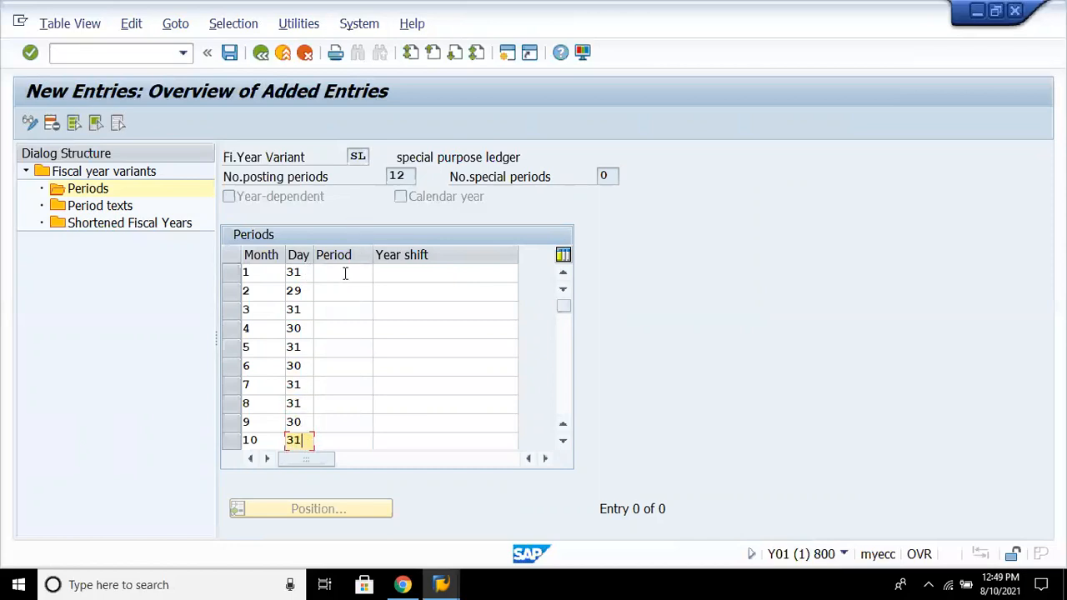
- Assign periods 10, 11 and 12 to months 1 to 3, and periods 1 to 7 to months 4 to 10
left_click(347, 273)
type("10")
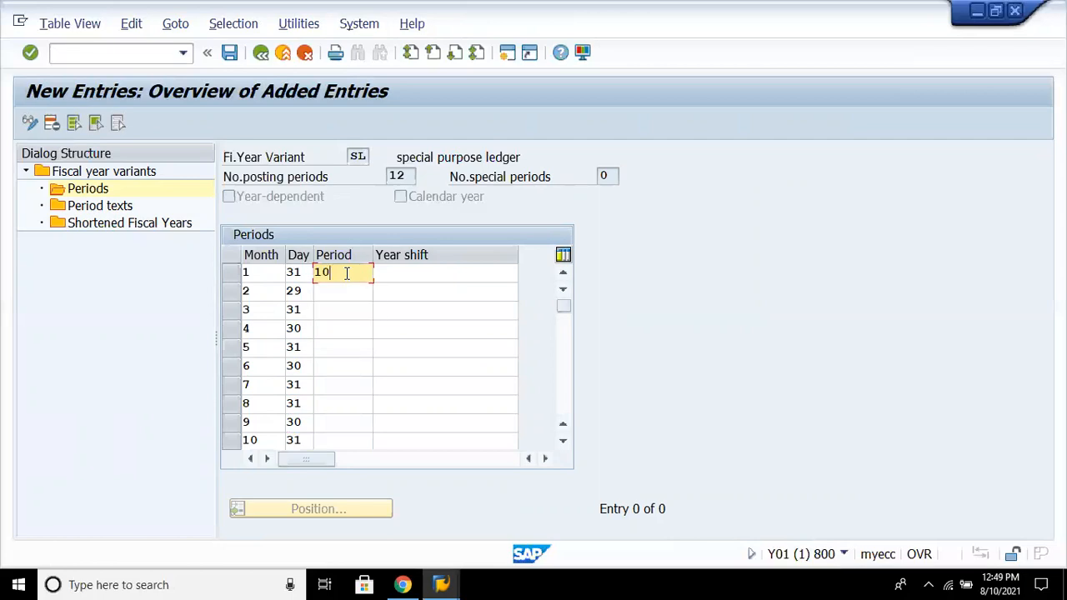
key("Down")
type("11")
key("Down")
type("12")
key("Down")
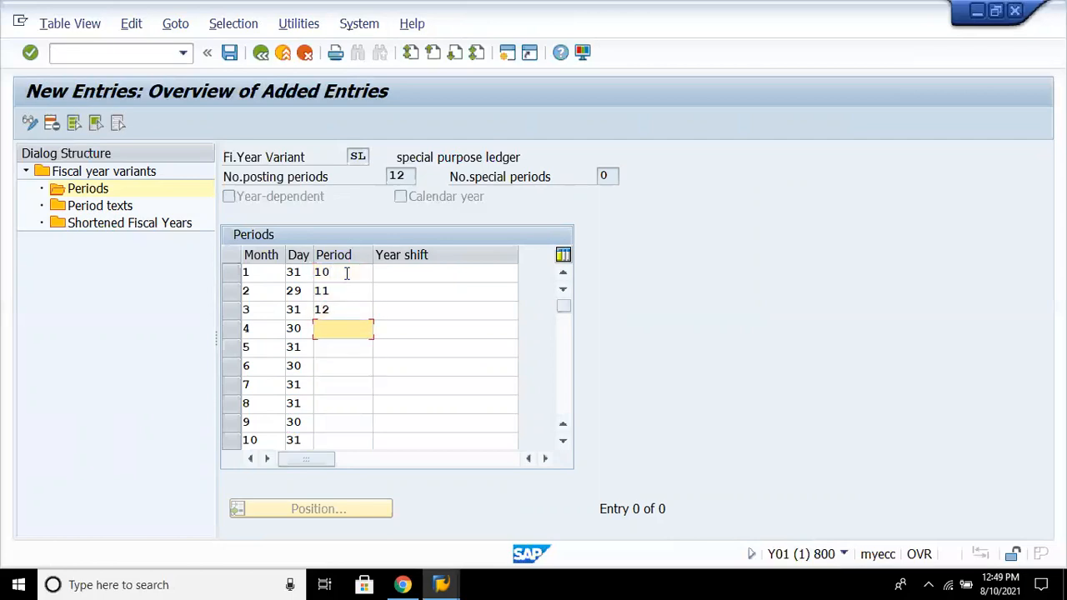
type("1")
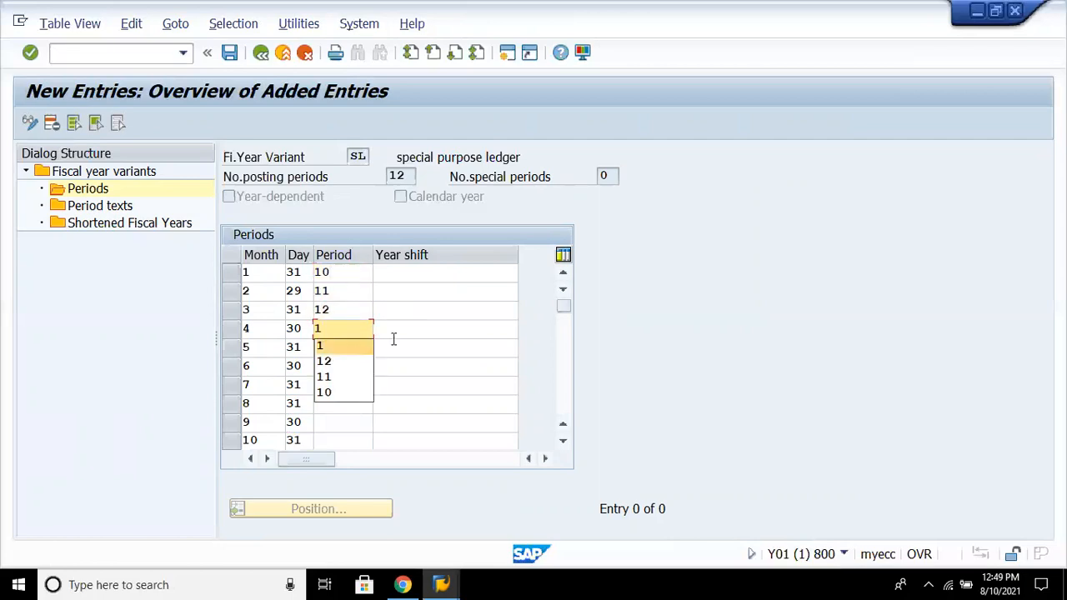
left_click(414, 314)
left_click(354, 349)
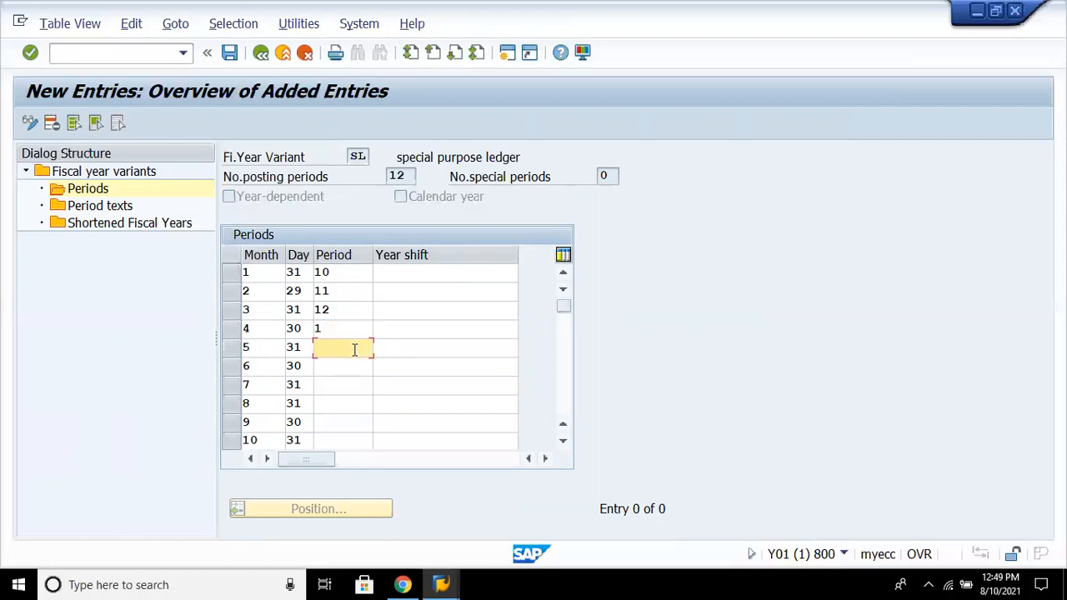
type("2")
key("Down")
type("3")
key("Down")
type("4")
key("Down")
key("5")
key("Down")
key("6")
key("Down")
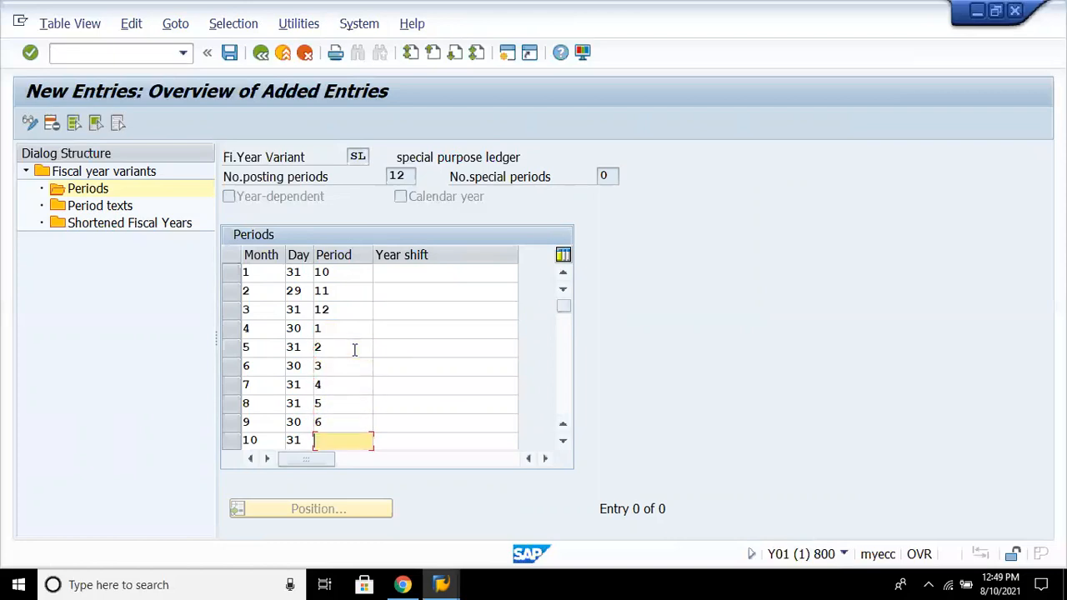
type("7")
- Set the year shift to -1 for months 1 to 3 and to 0 for months 4 to 10
left_click(411, 273)
type("-1")
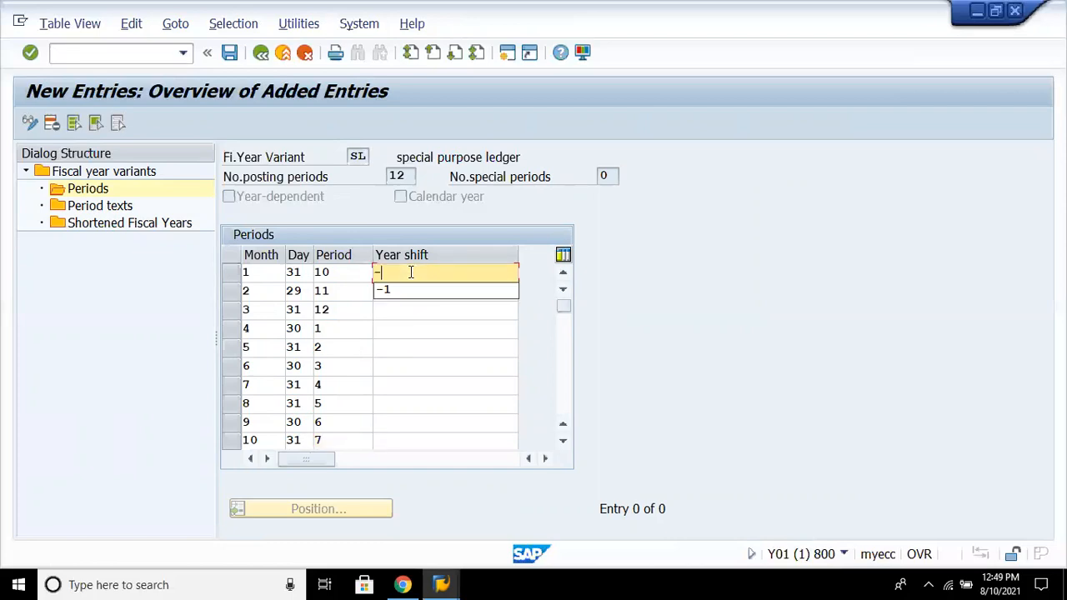
key("Down")
type("-1")
key("Down")
type("-1")
key("Down")
type("0")
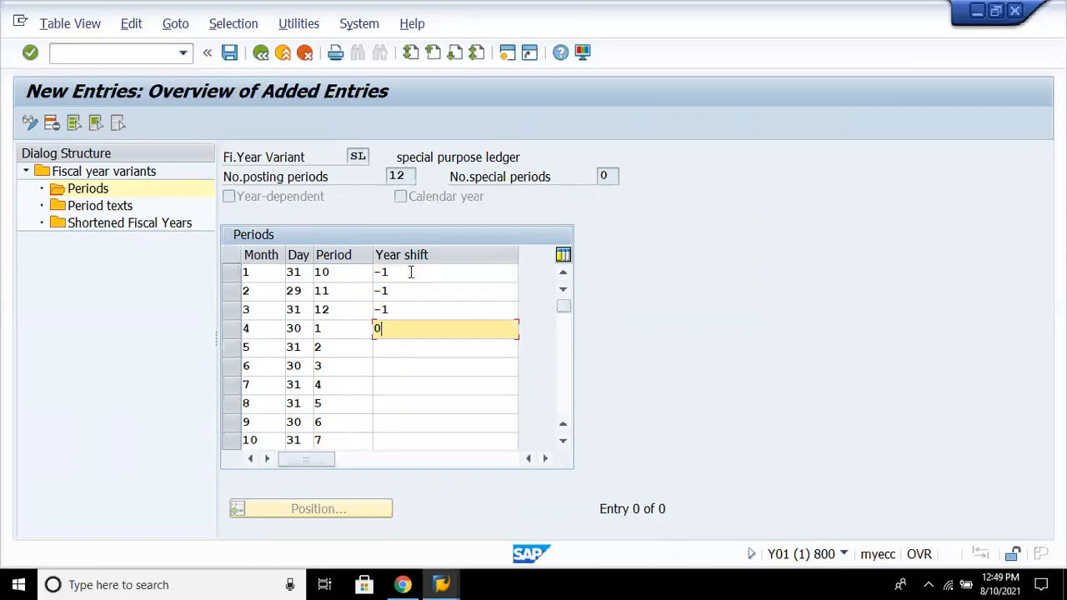
key("Down")
type("0")
key("Down")
type("0")
key("Down")
type("0")
key("Down")
key("0")
key("Down")
type("0")
key("Down")
type("0")
key("Return")
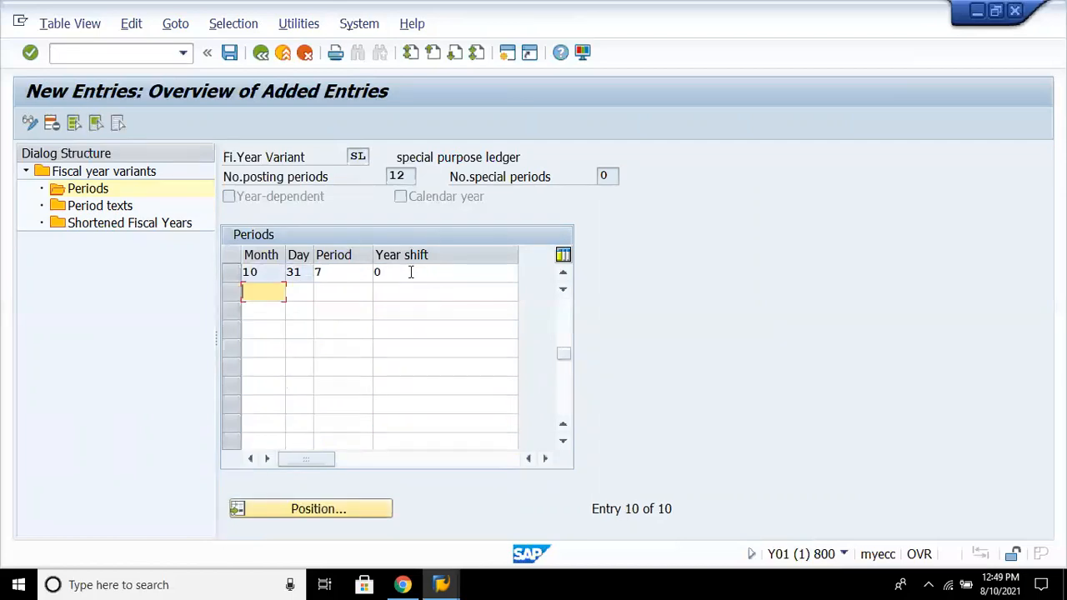
- Add a period entry for month 11 with day 30, period 8 and year shift 0
type("11")
key("Tab")
type("30")
key("Tab")
type("8")
key("Tab")
type("0")
key("Tab")
- Add a period entry for month 12 with day 31, period 9 and year shift 0, and save the periods
type("1")
key("Tab")
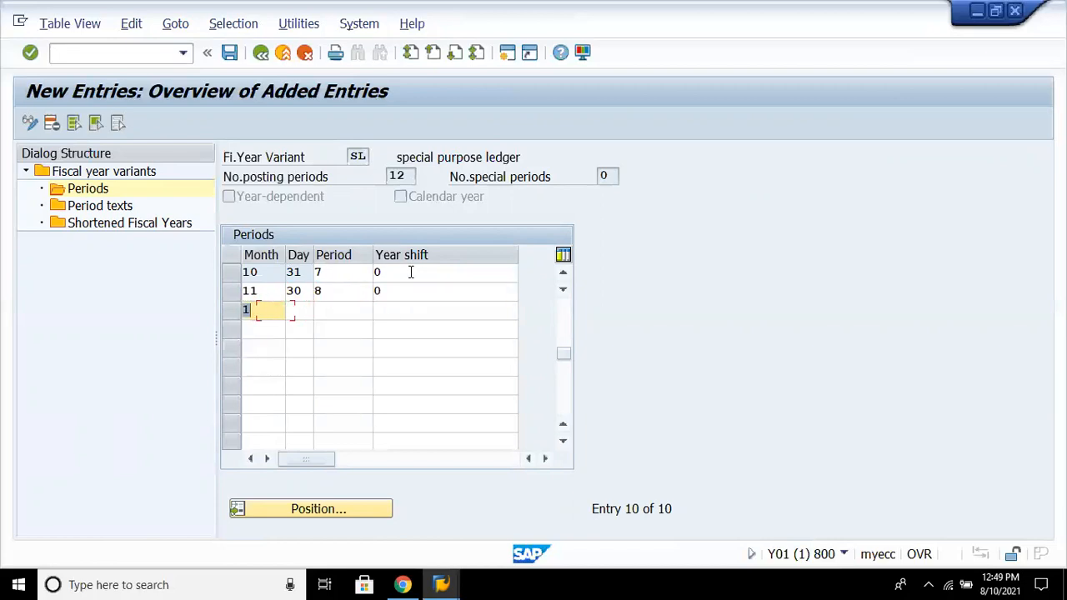
type("2")
key("Tab")
type("31")
key("Tab")
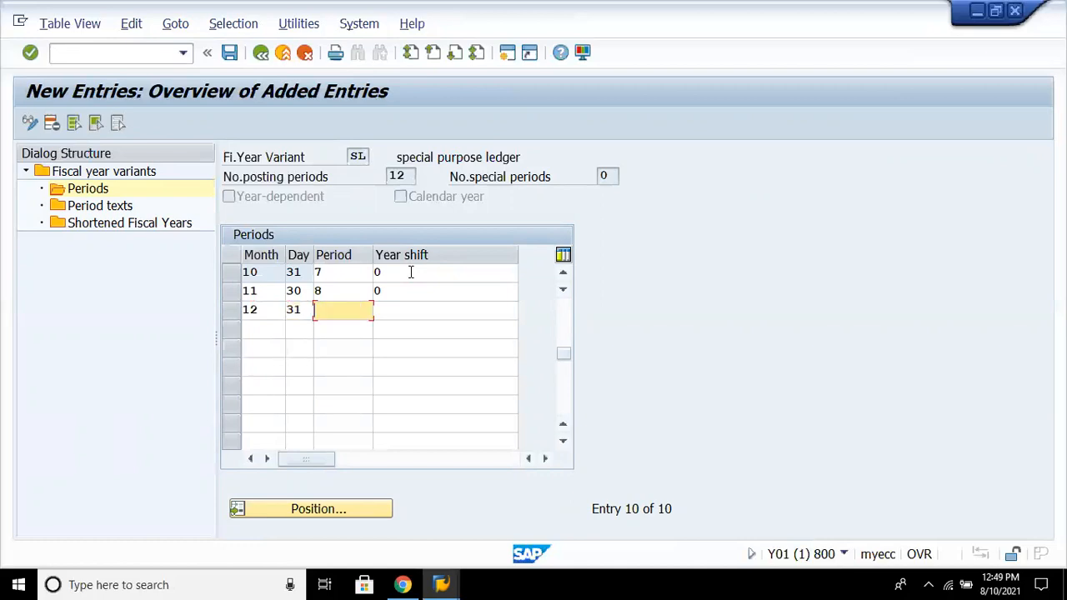
type("9")
key("Tab")
type("0")
key("Tab")
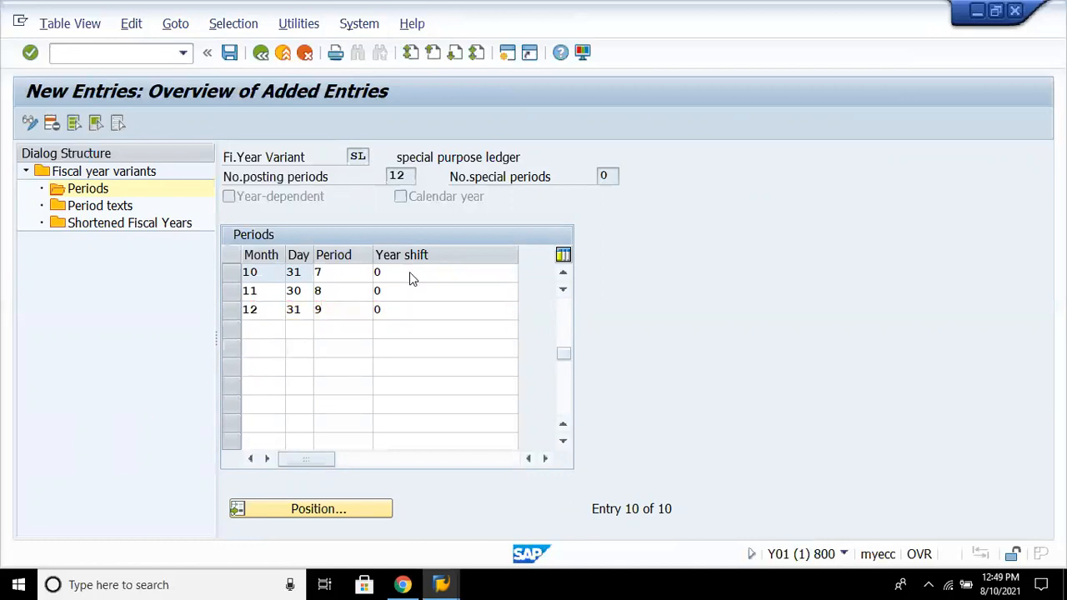
key("ctrl+s")
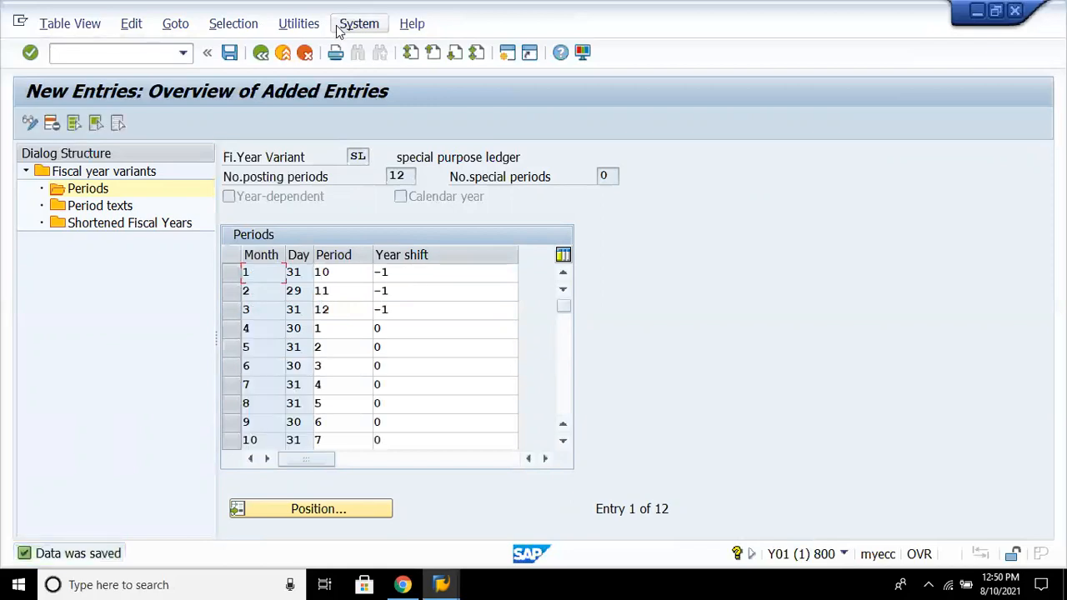
- Leave the fiscal year variant maintenance and open the Maintain User Tables activity under Master Data
left_click(261, 53)
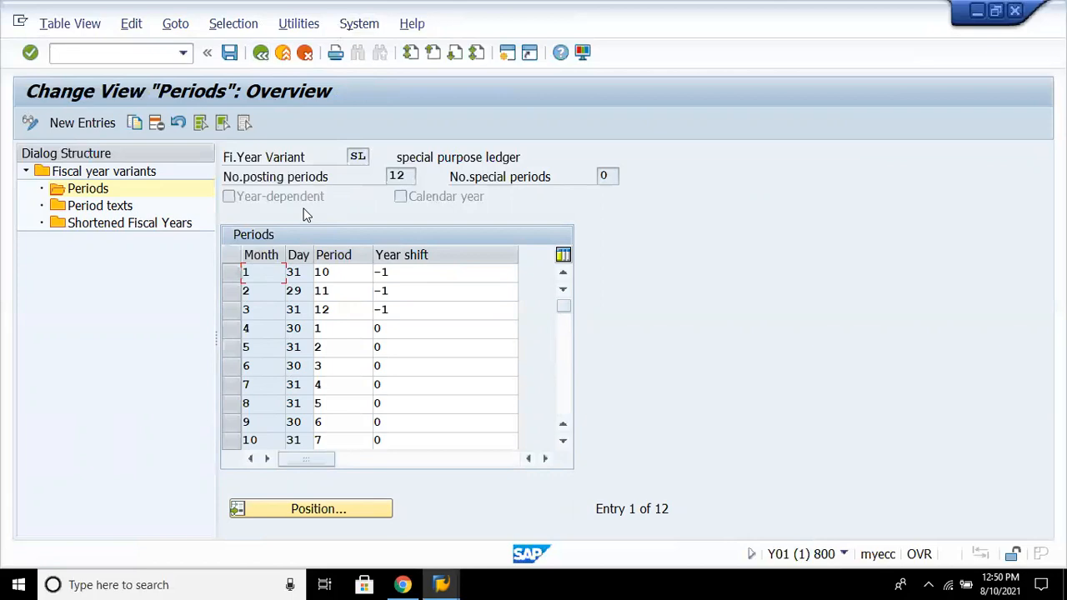
left_click(261, 54)
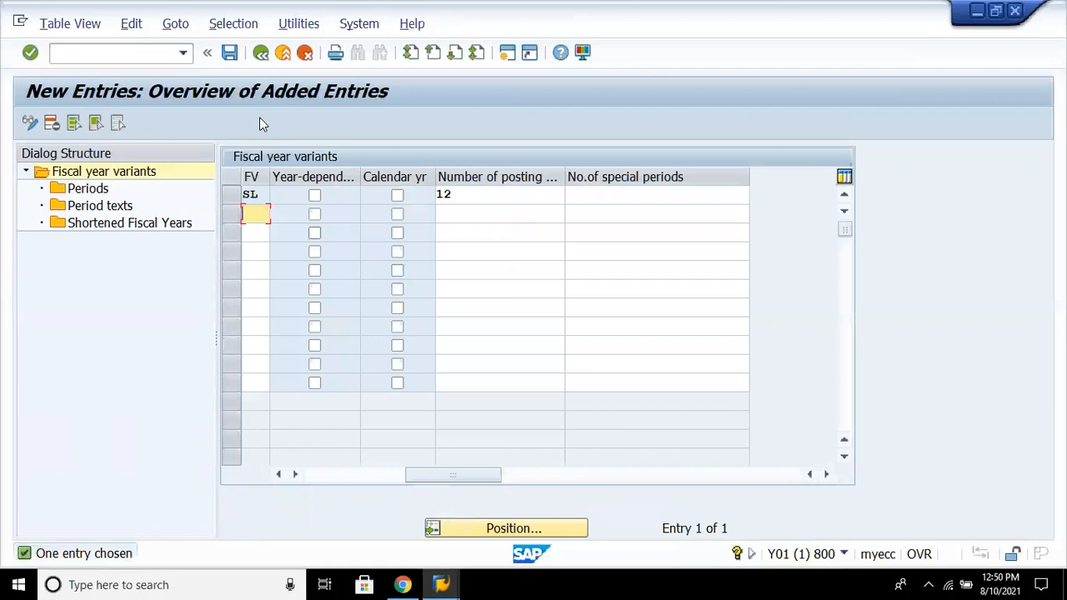
left_click(261, 52)
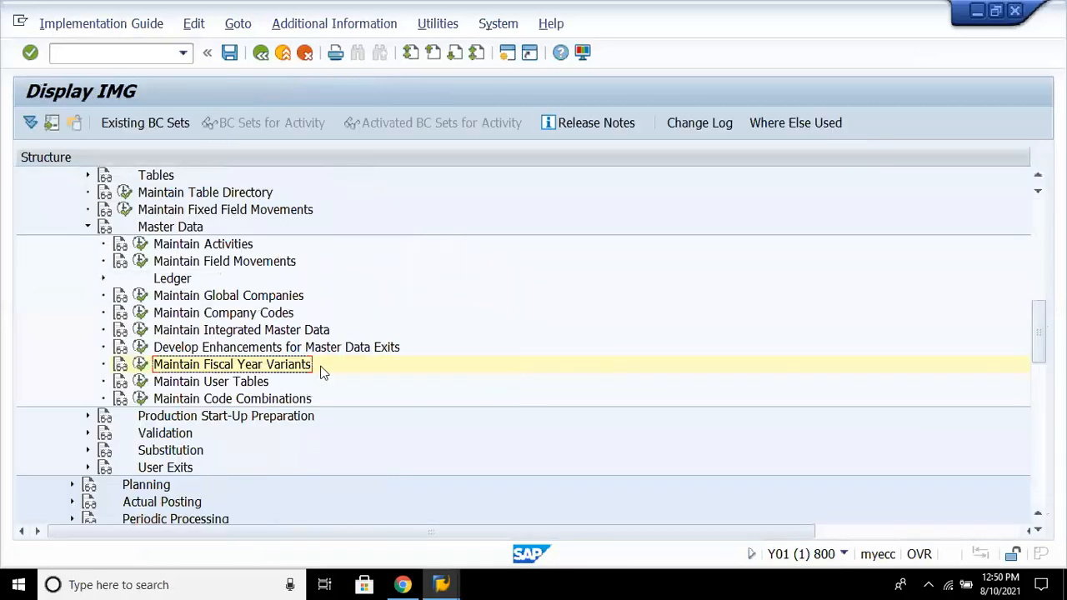
left_click(247, 385)
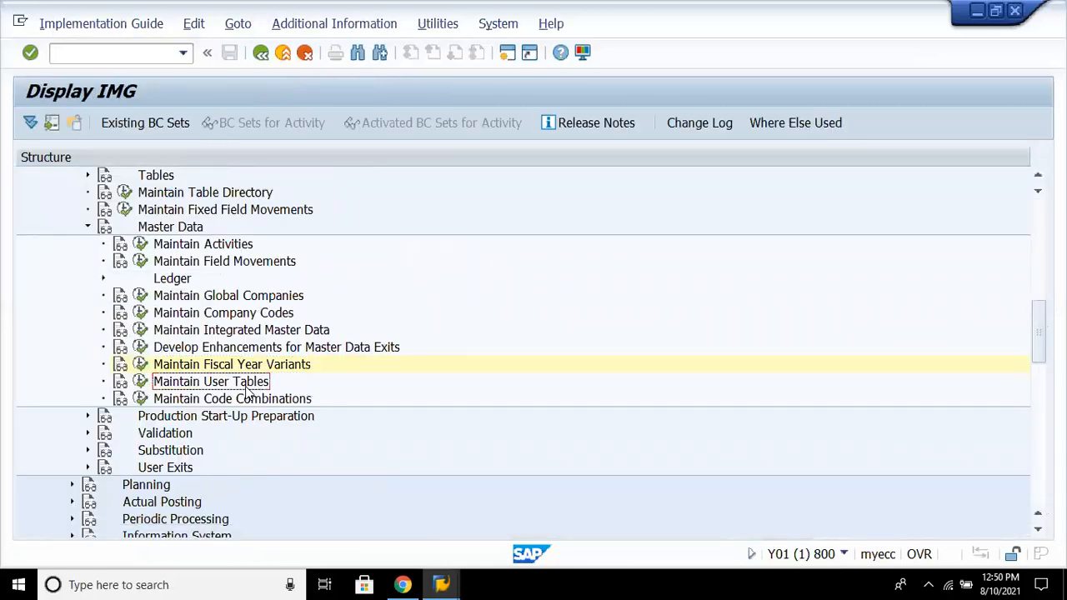
left_click(140, 381)
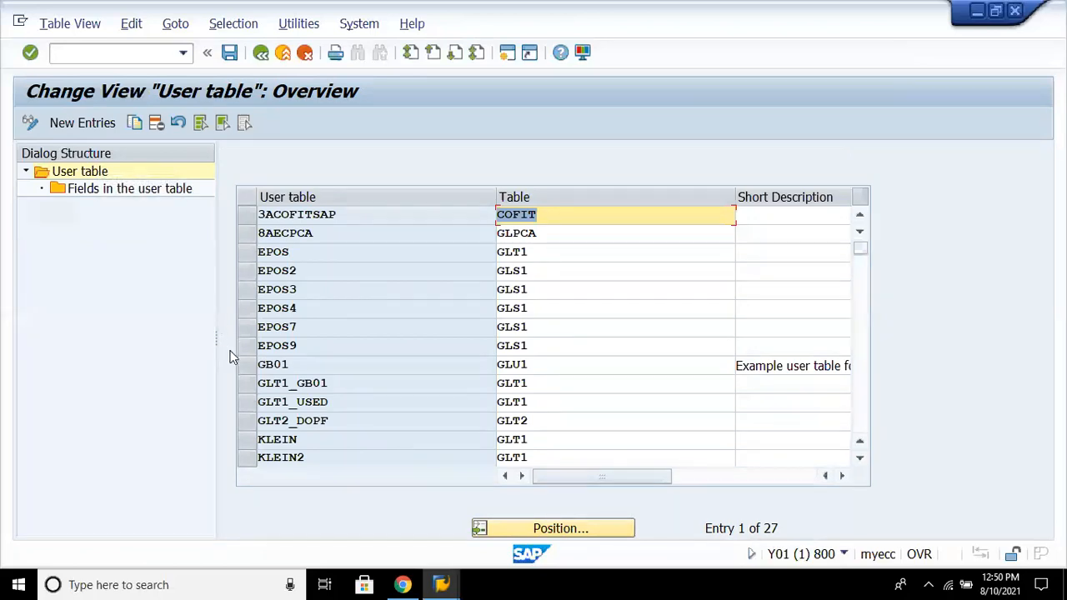
- Copy user table GB01 with all dependent entries as 8888 and save it to the proposed customizing request
left_click(245, 367)
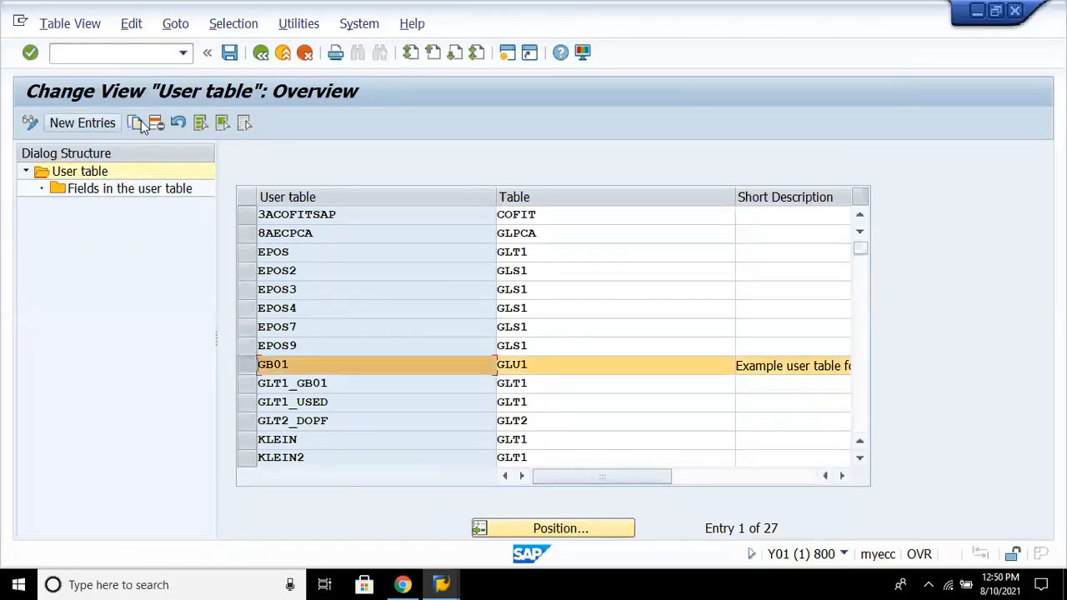
key("F2")
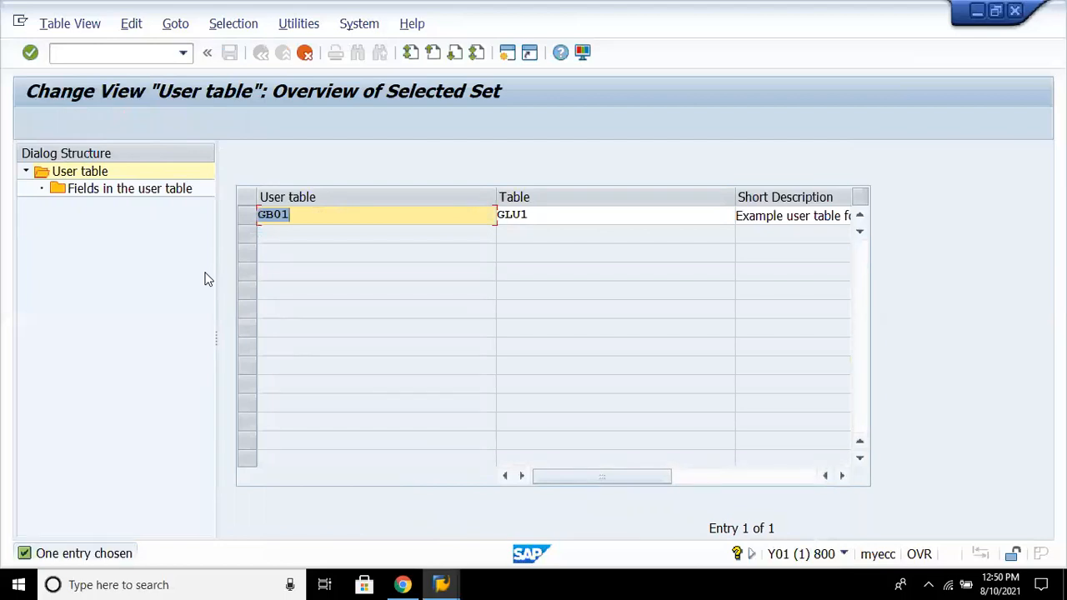
type("8888")
key("Return")
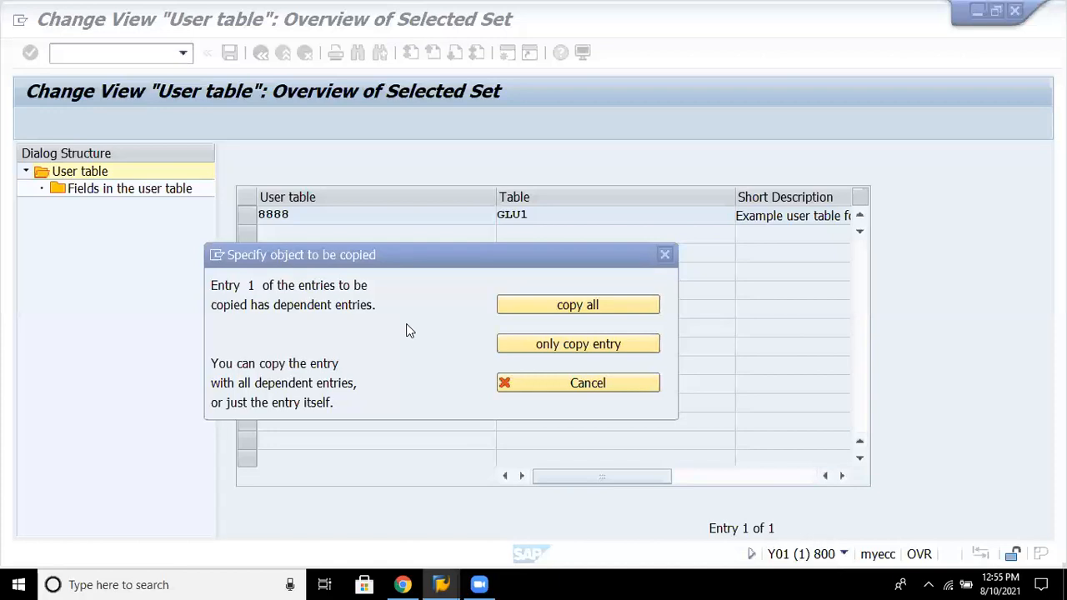
left_click(603, 308)
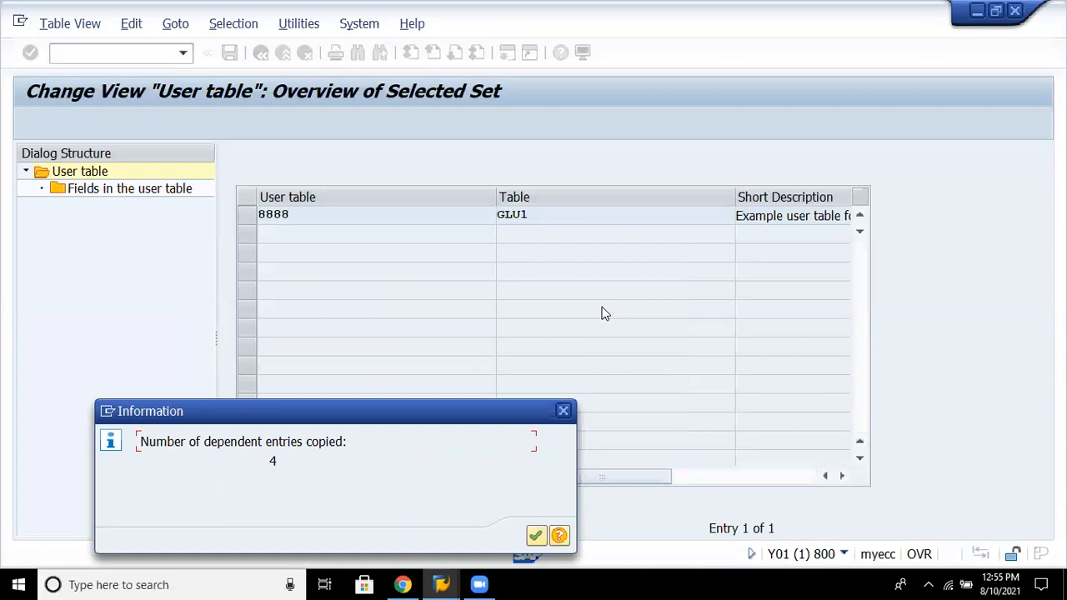
key("Return")
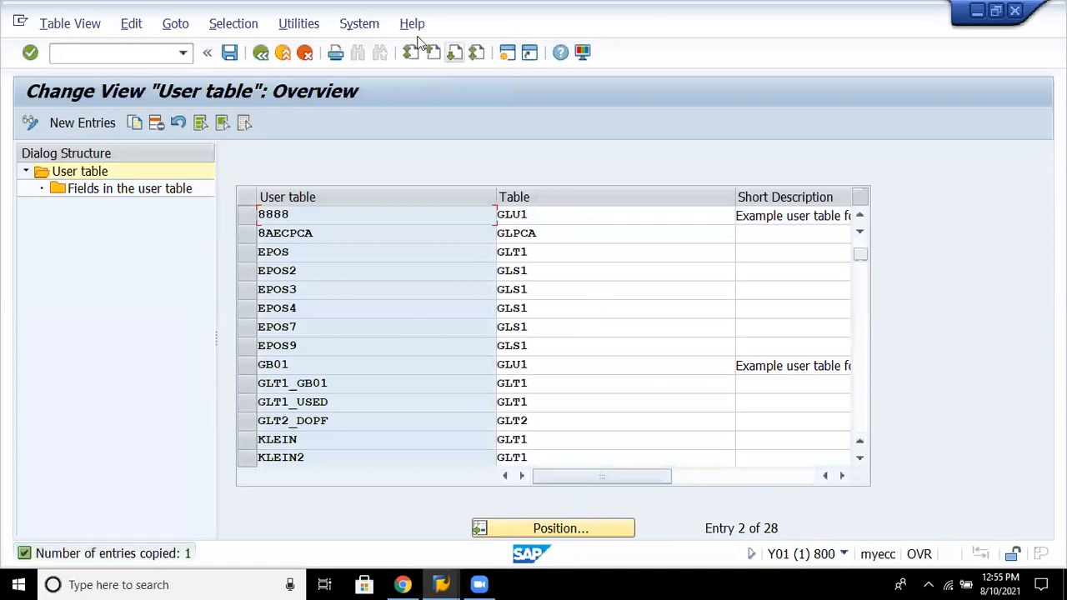
left_click(229, 52)
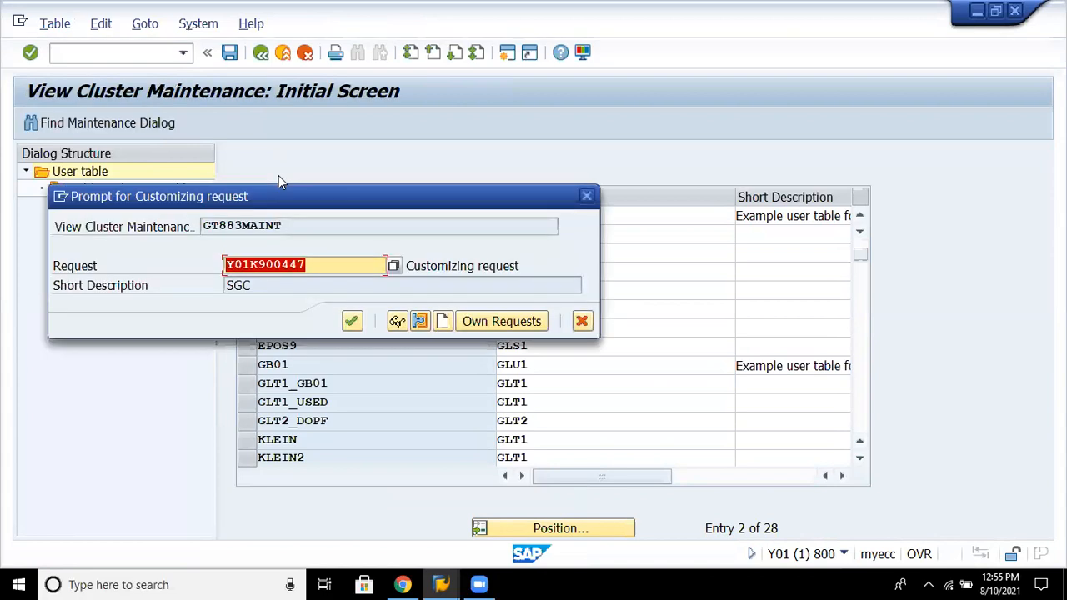
left_click(351, 321)
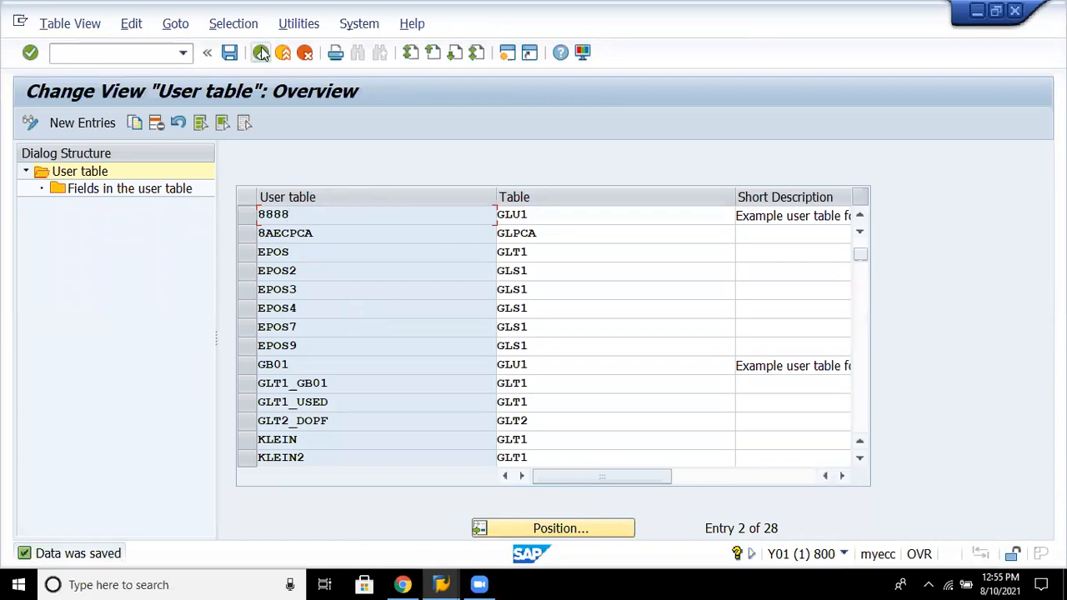
- Return to the customizing structure and collapse the Master Data node
key("F3")
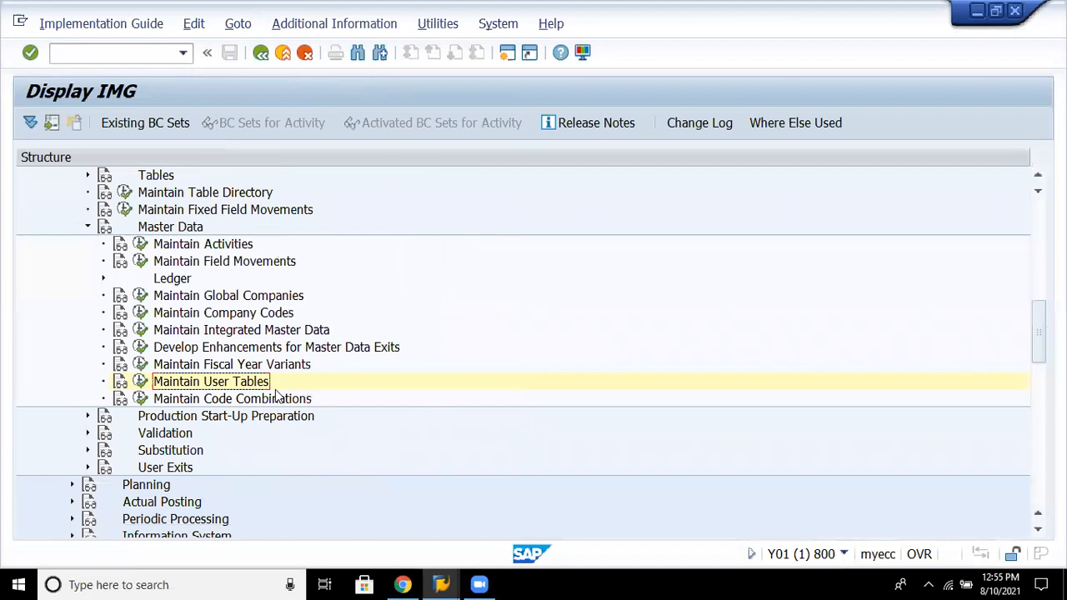
key("Up")
key("Up")
key("Up")
key("Up")
key("Up")
key("Up")
key("Up")
key("Up")
key("Up")
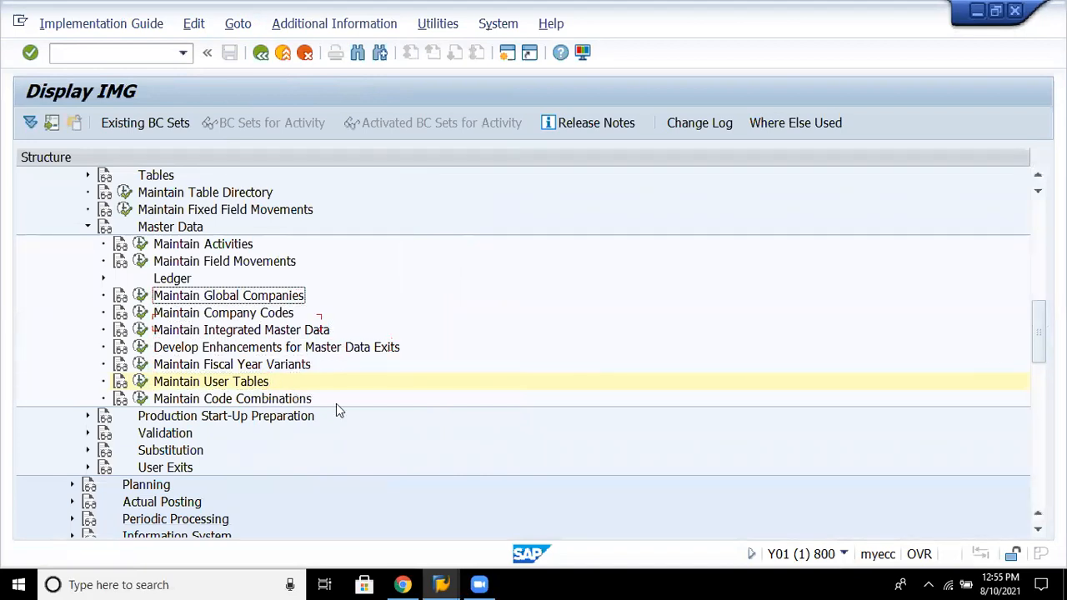
key("Left")
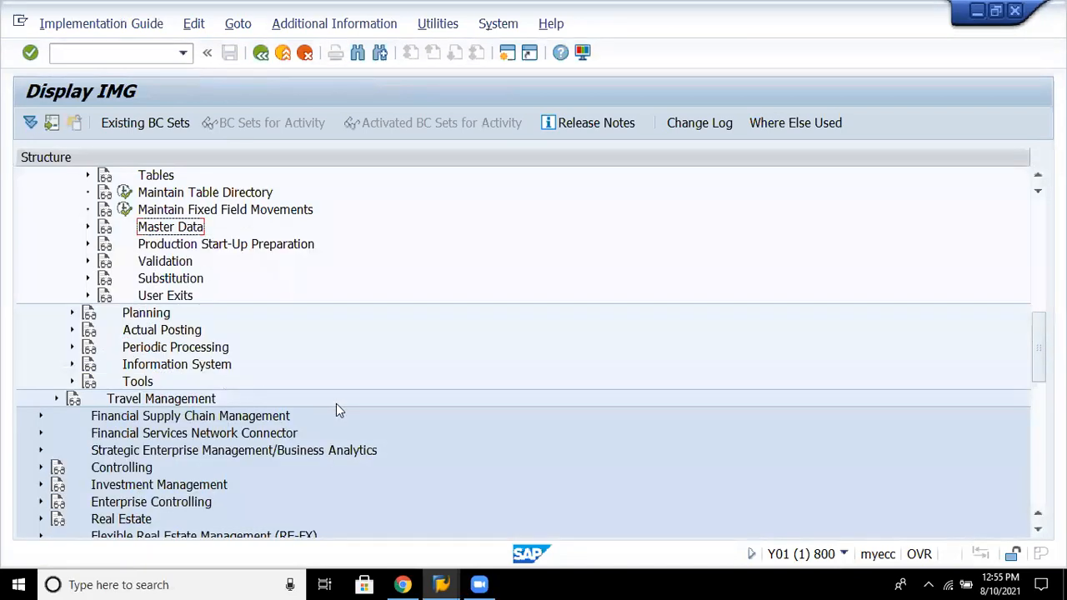
- Expand the Validation node and open the Maintain Local Validation activity
key("Down")
key("Down")
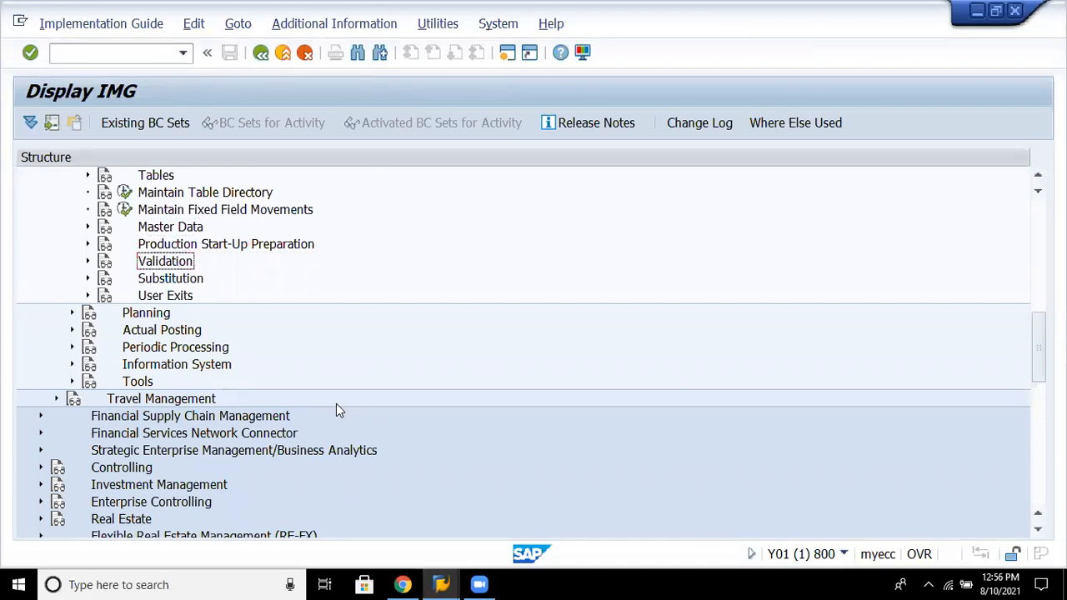
key("Right")
key("Down")
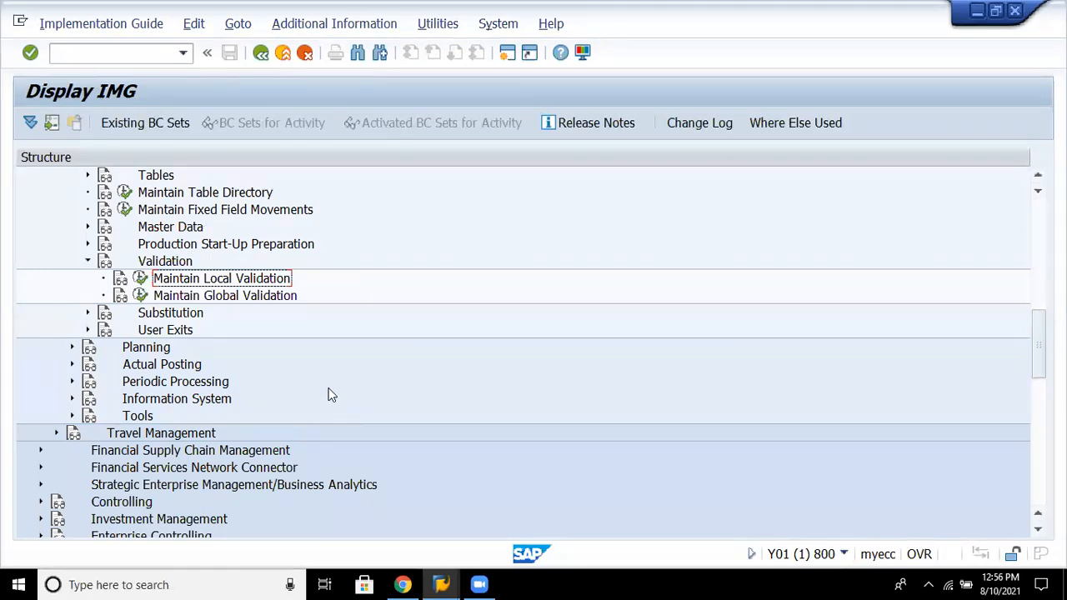
left_click(141, 279)
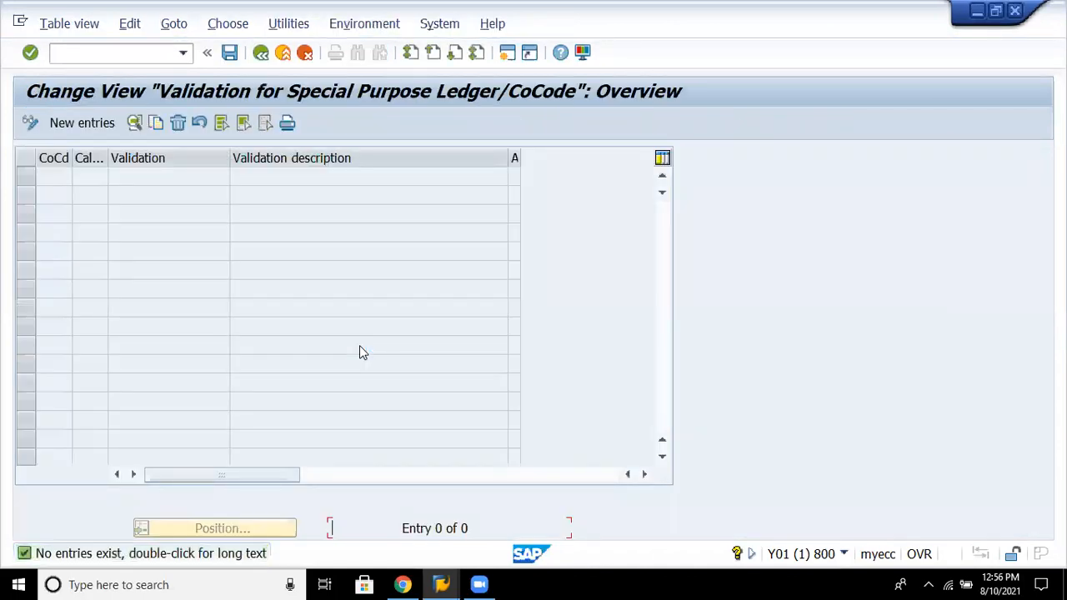
- Create a new validation entry for company code 8880 with the Document header callup point (0001)
left_click(94, 129)
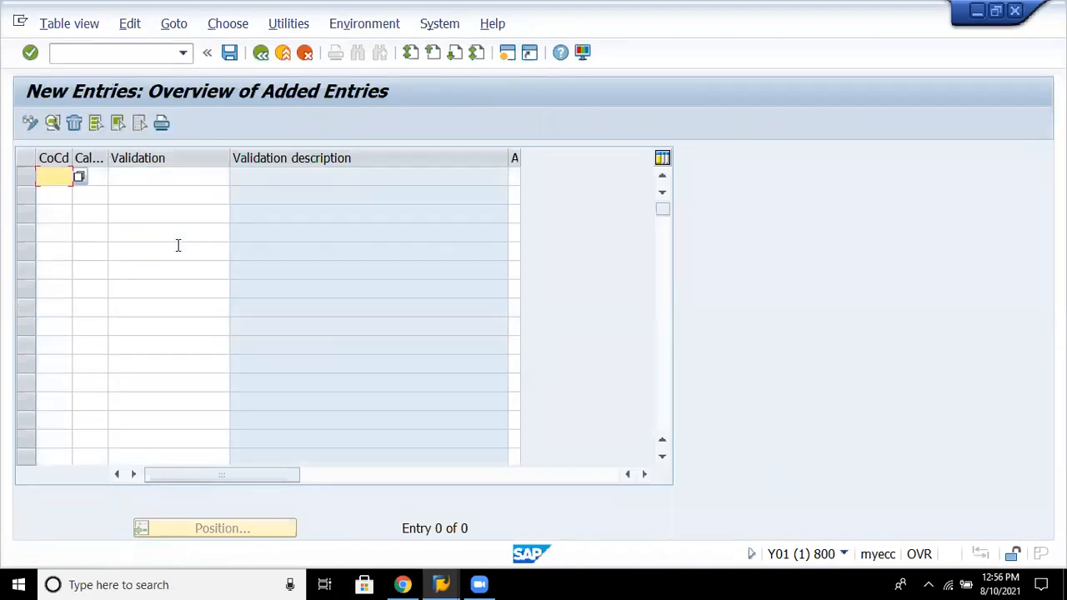
type("8880")
key("Tab")
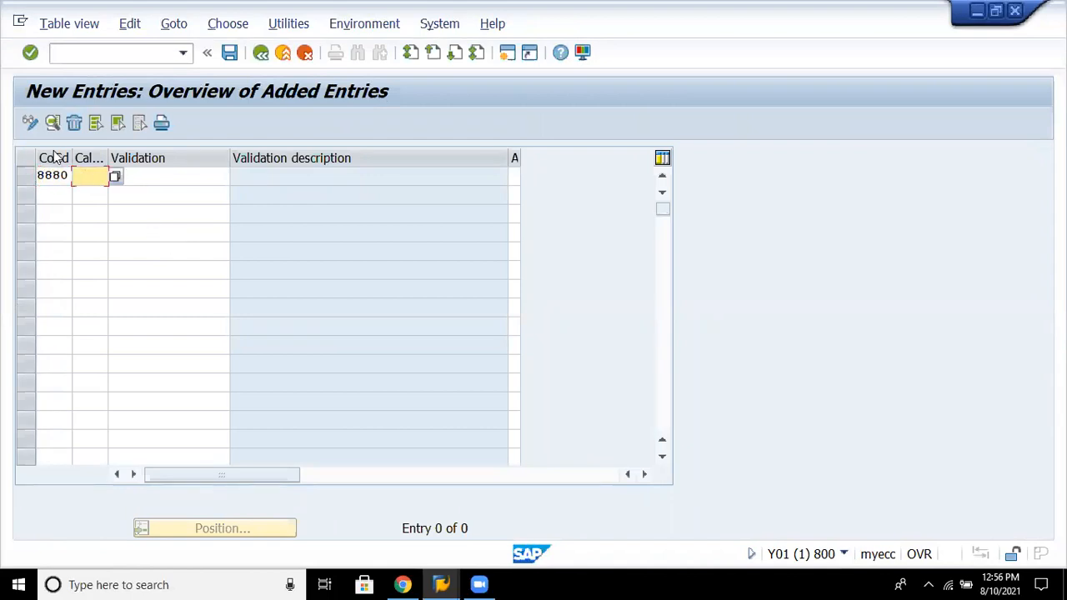
left_click(120, 181)
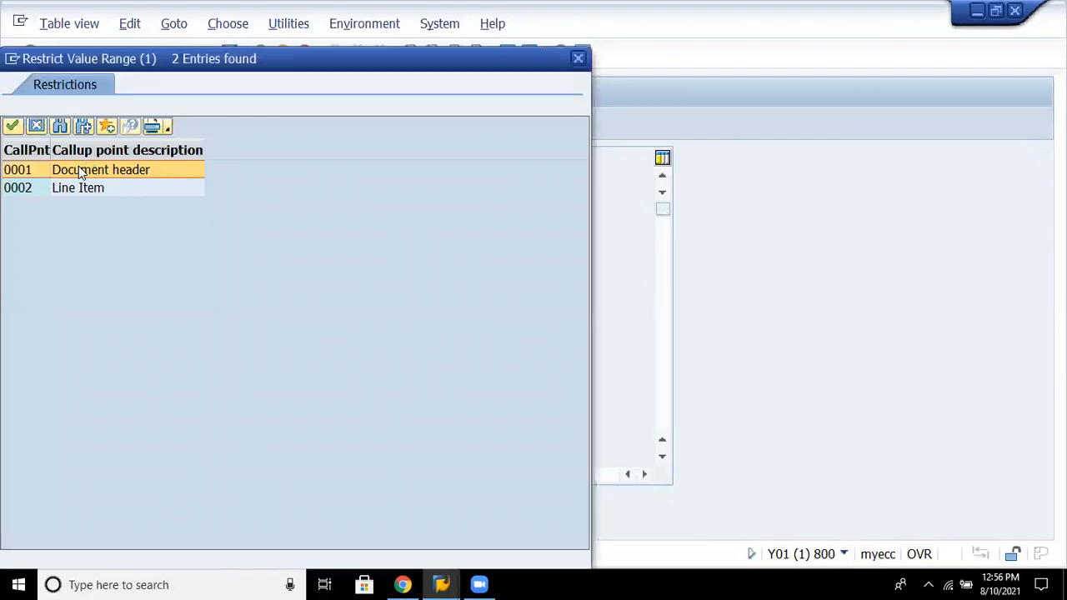
double_click(80, 170)
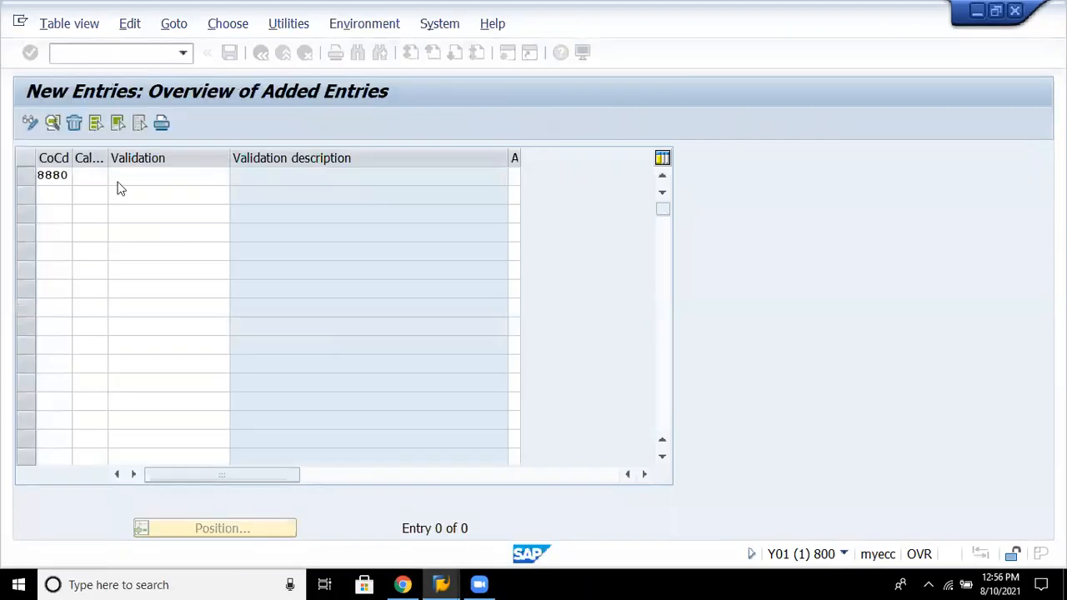
- Try to assign validation 8880SPL to the company code 8880 entry and clear the validation name again
left_click(170, 175)
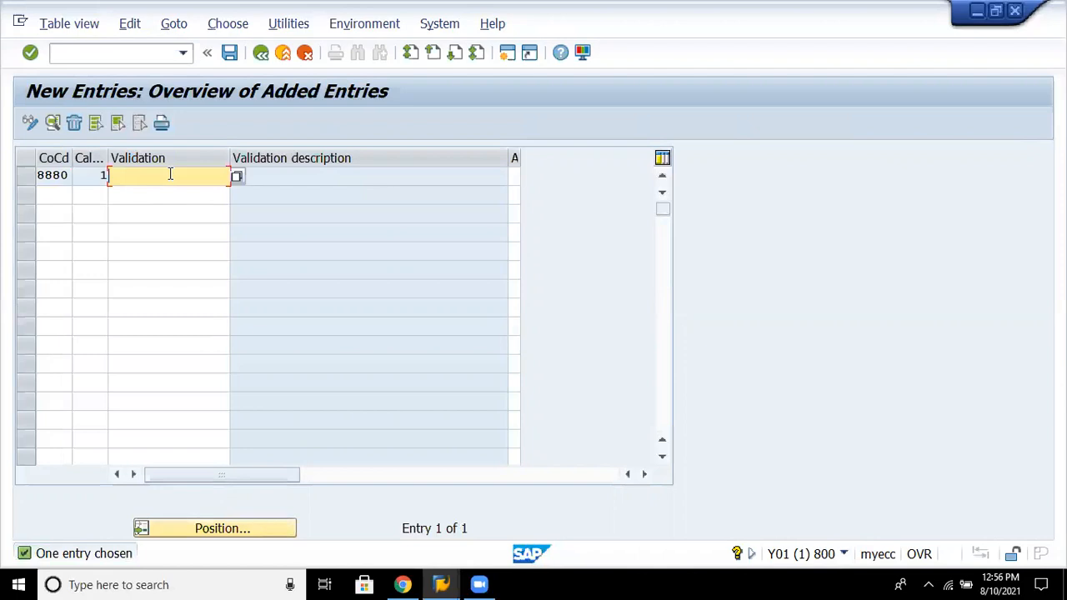
type("8880SPL")
key("Return")
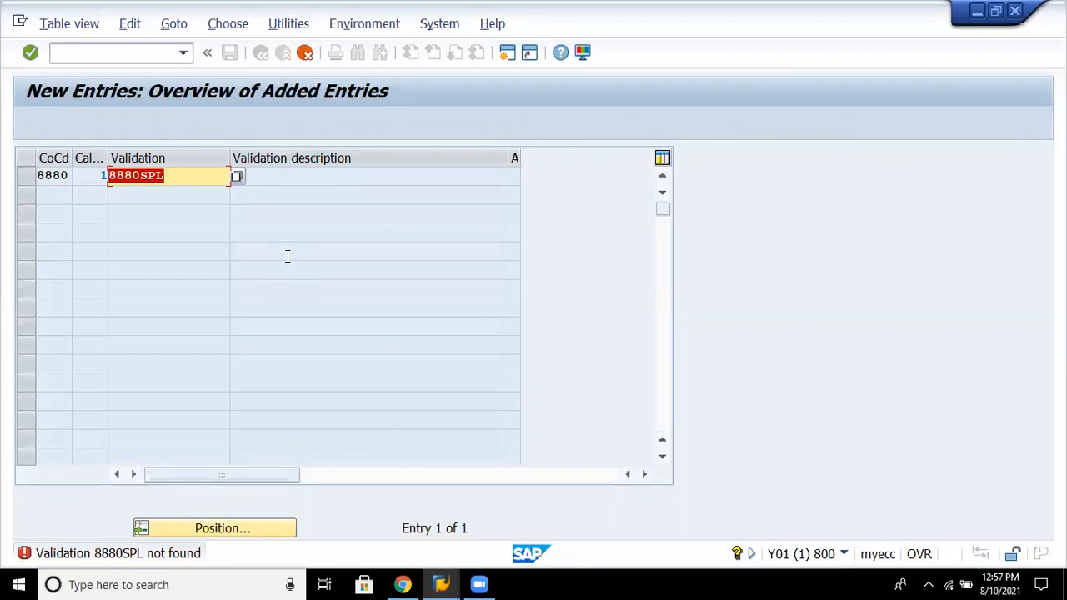
key("BackSpace")
key("Return")
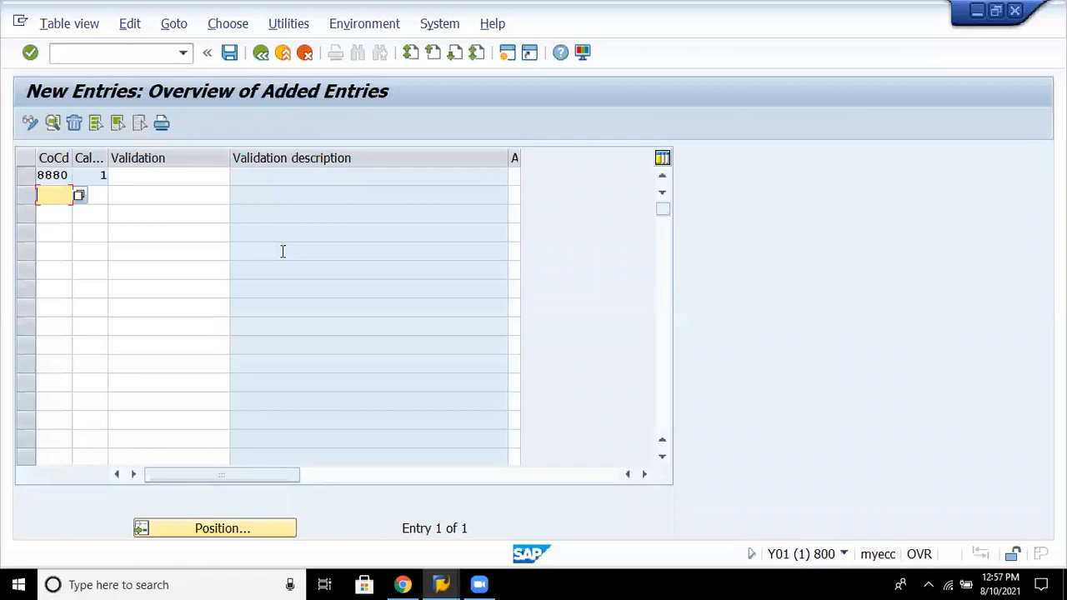
- Exit the local validation maintenance without saving the company code 8880 entry
left_click(261, 52)
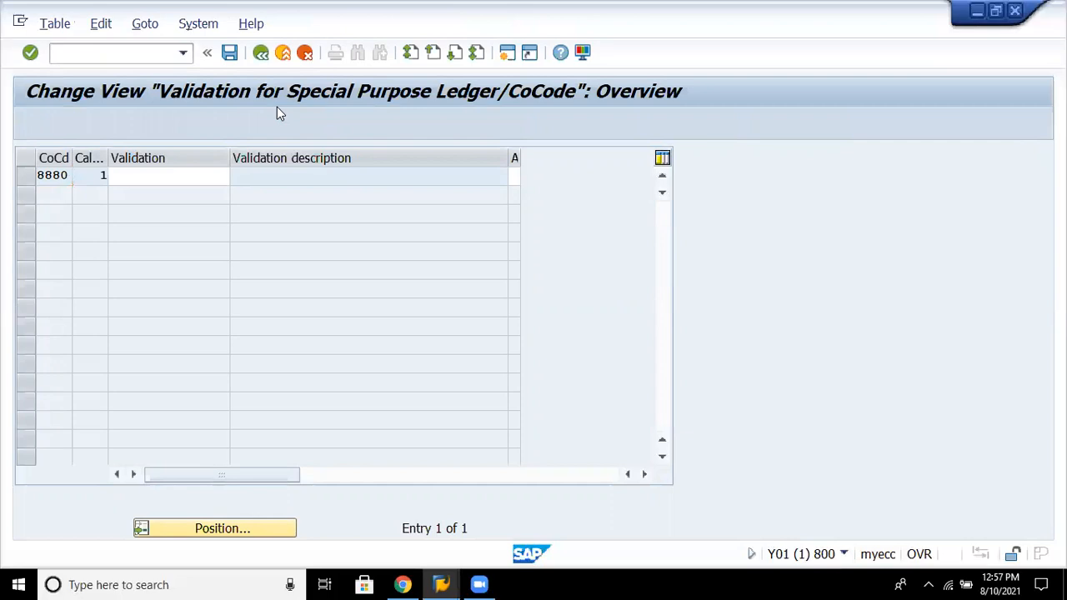
left_click(298, 345)
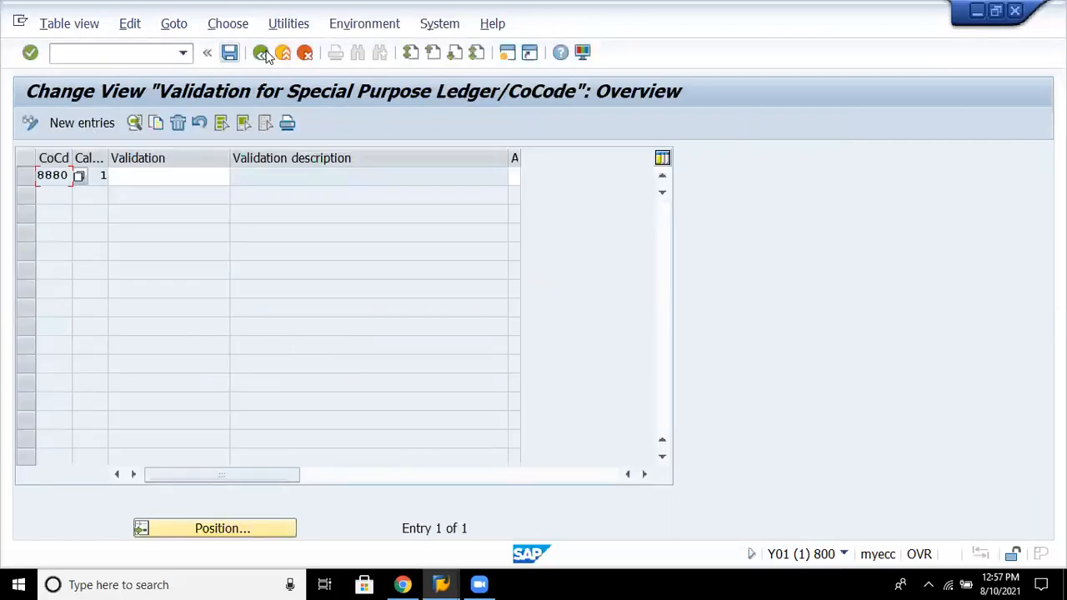
left_click(260, 53)
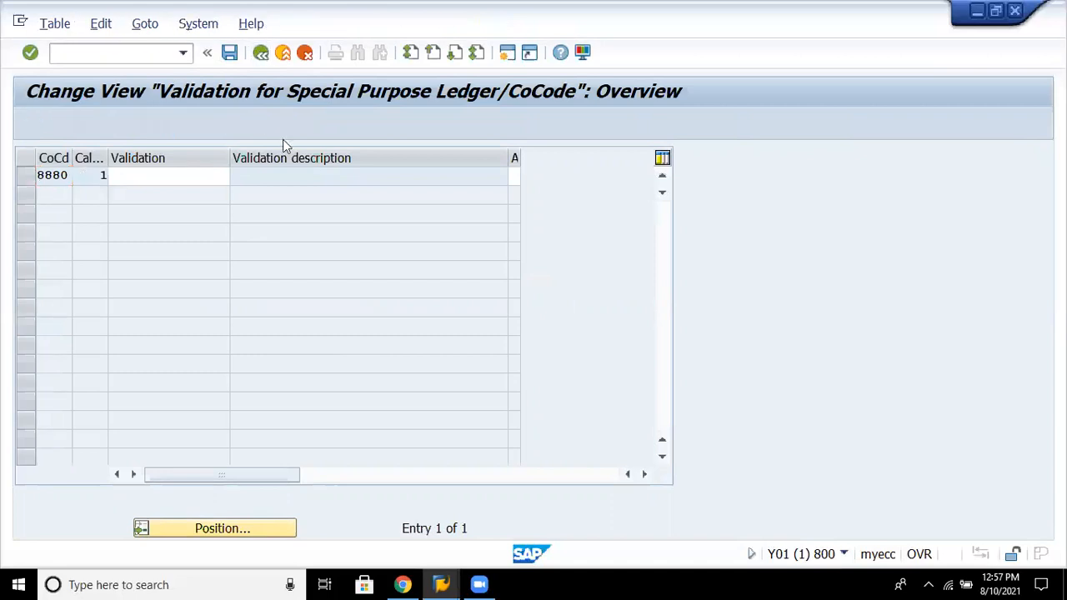
left_click(301, 345)
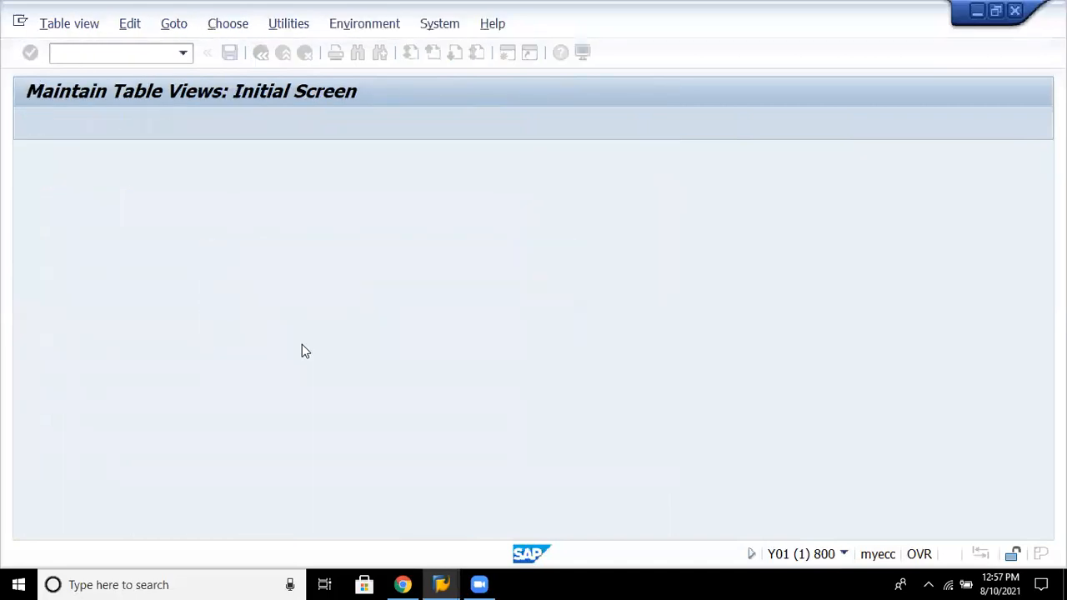
left_click(262, 53)
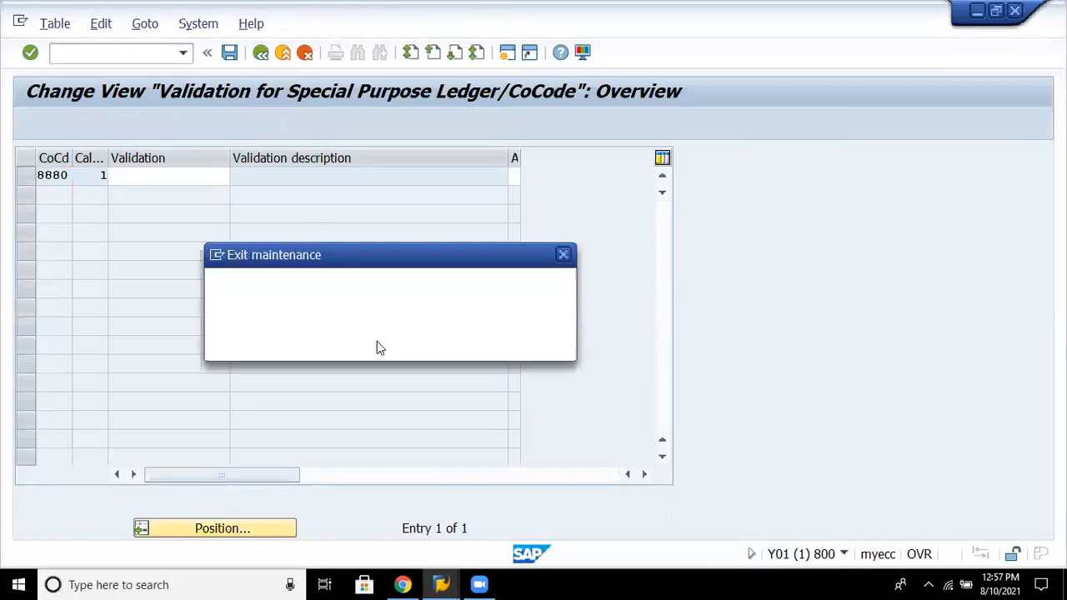
left_click(378, 341)
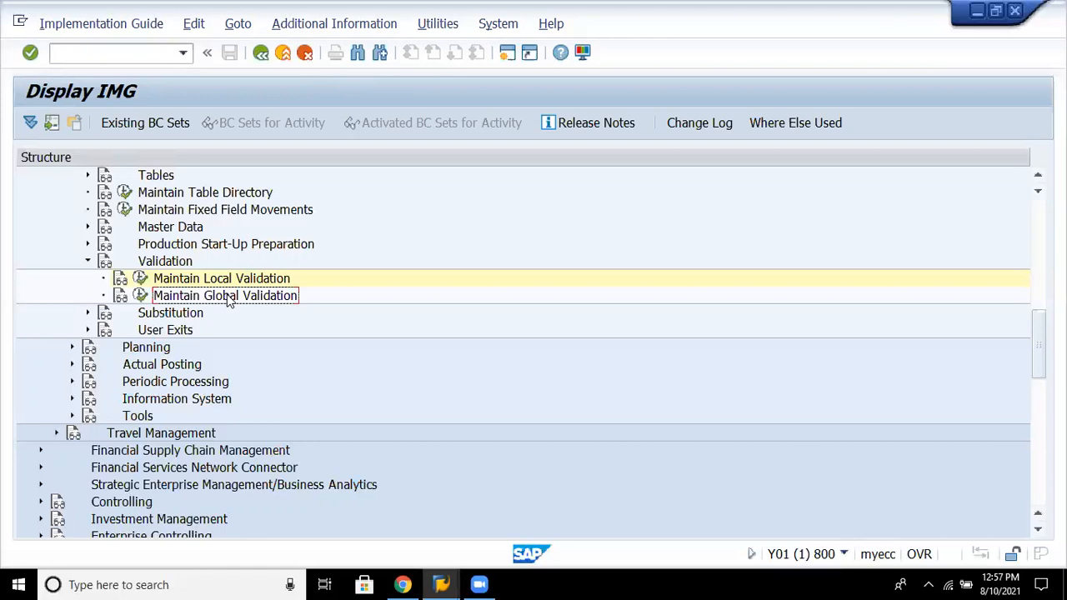
- Open the Maintain Global Validation activity and start a new entry for company 8880 with the Document header callup point (0001)
left_click(140, 295)
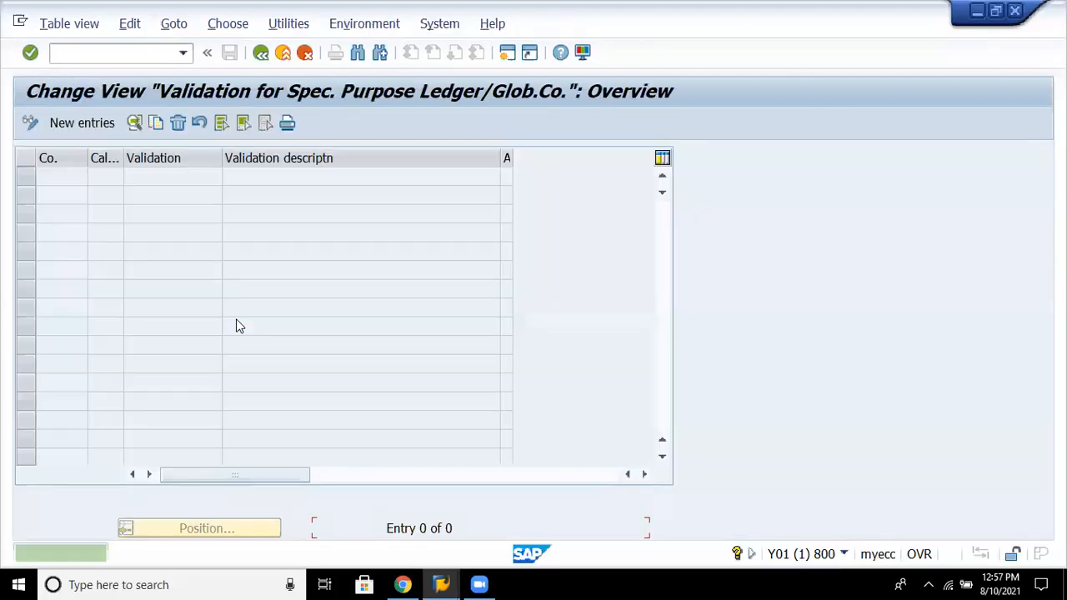
left_click(88, 125)
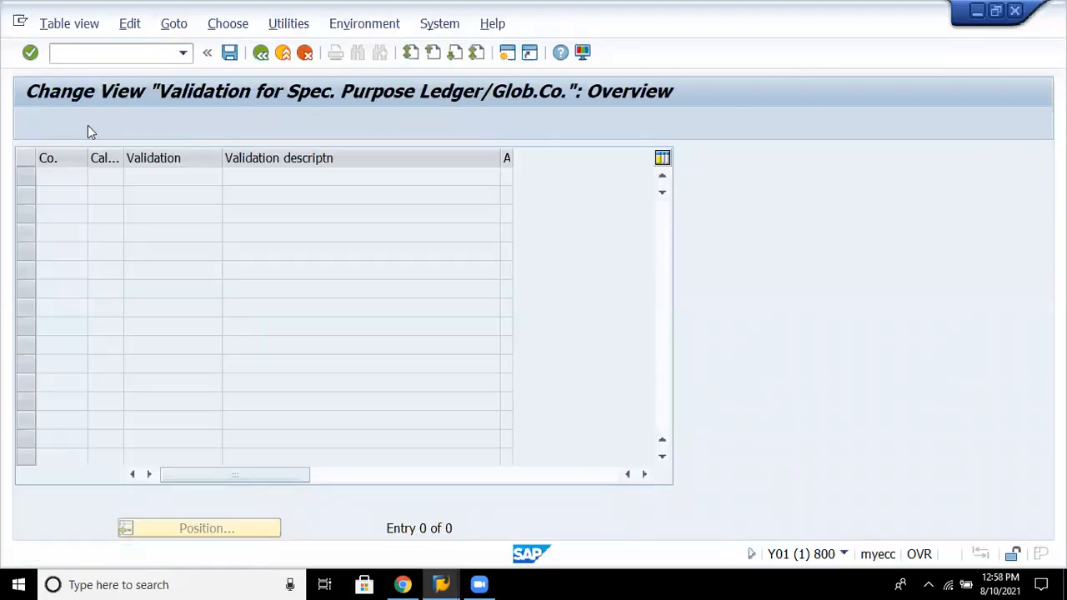
type("8880")
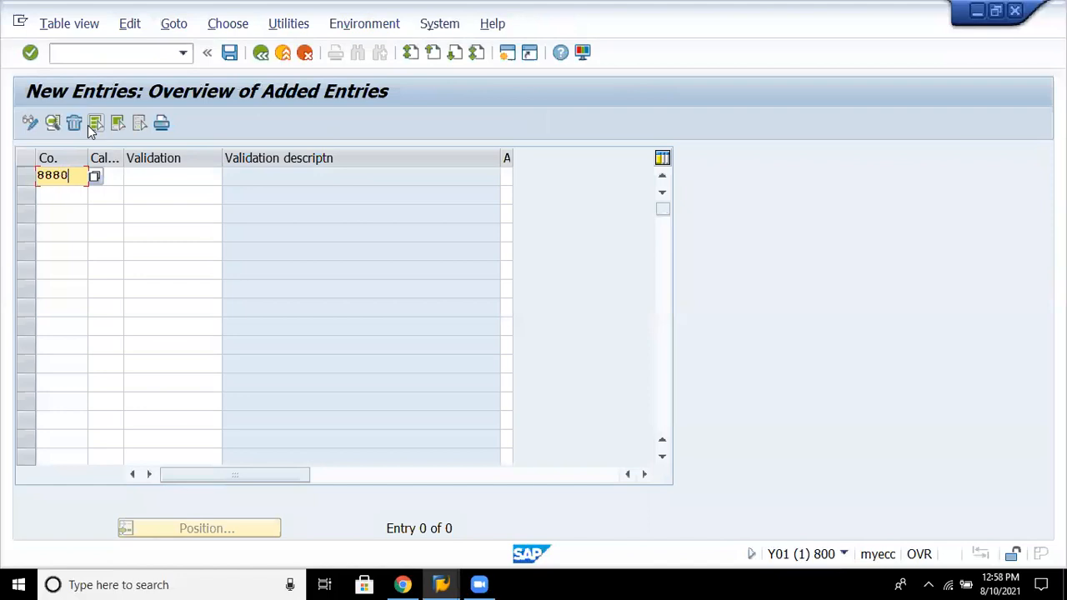
key("Tab")
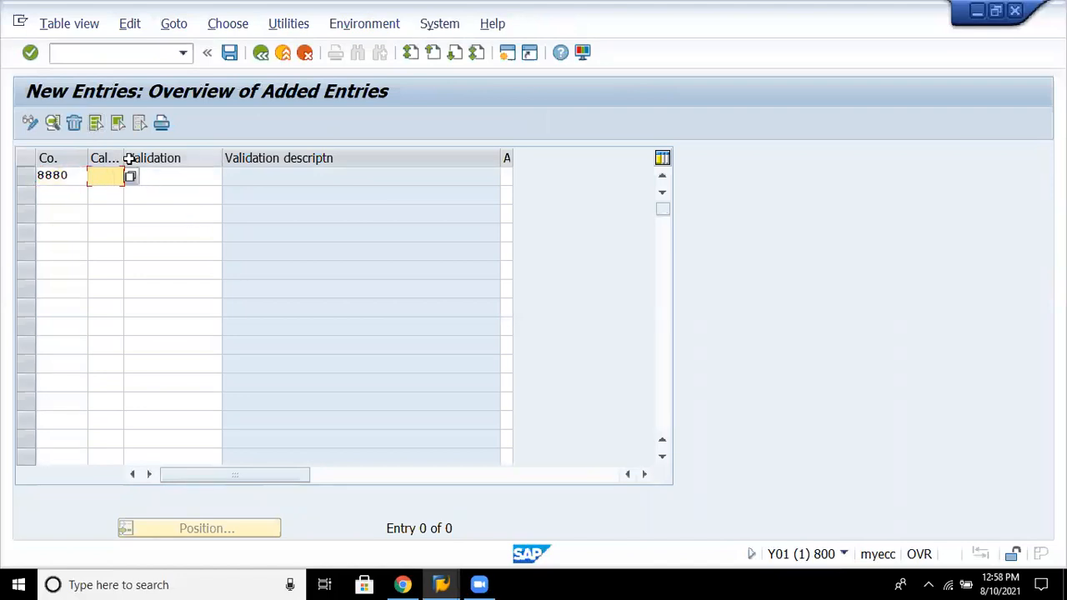
left_click(130, 177)
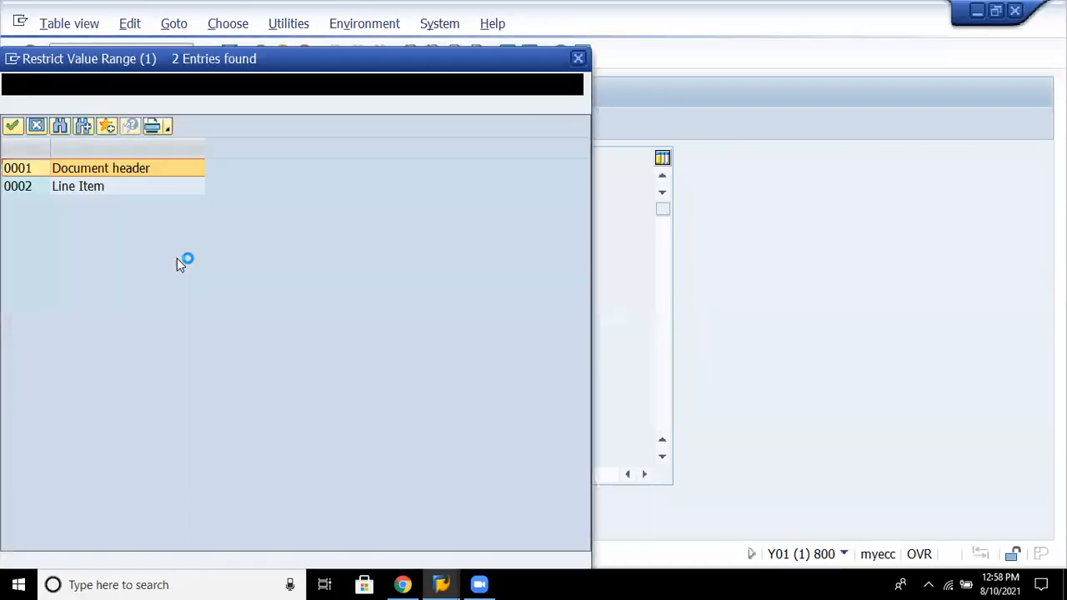
double_click(152, 169)
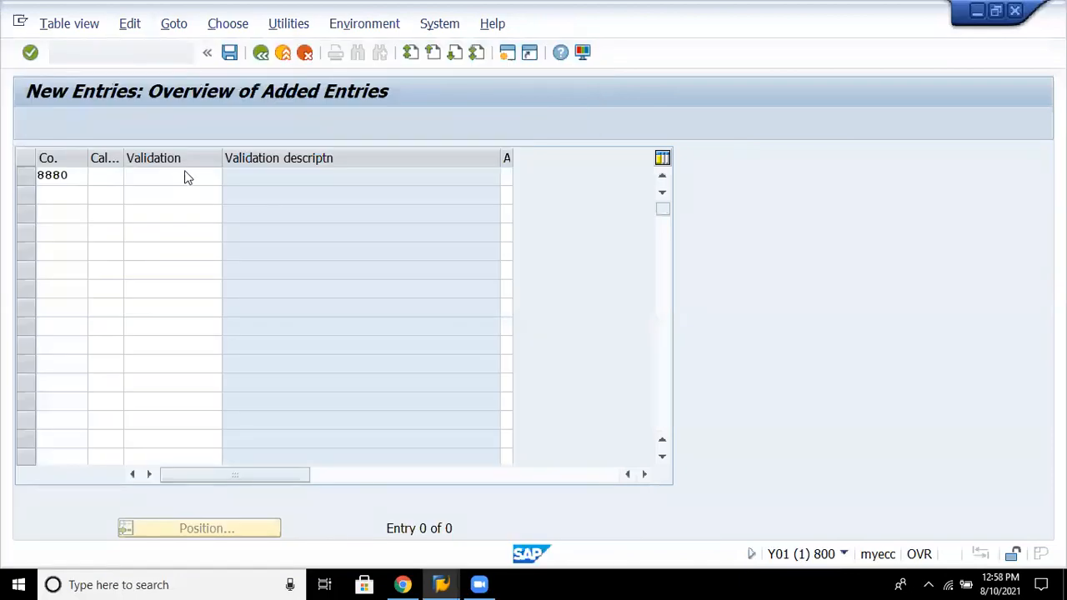
left_click(185, 172)
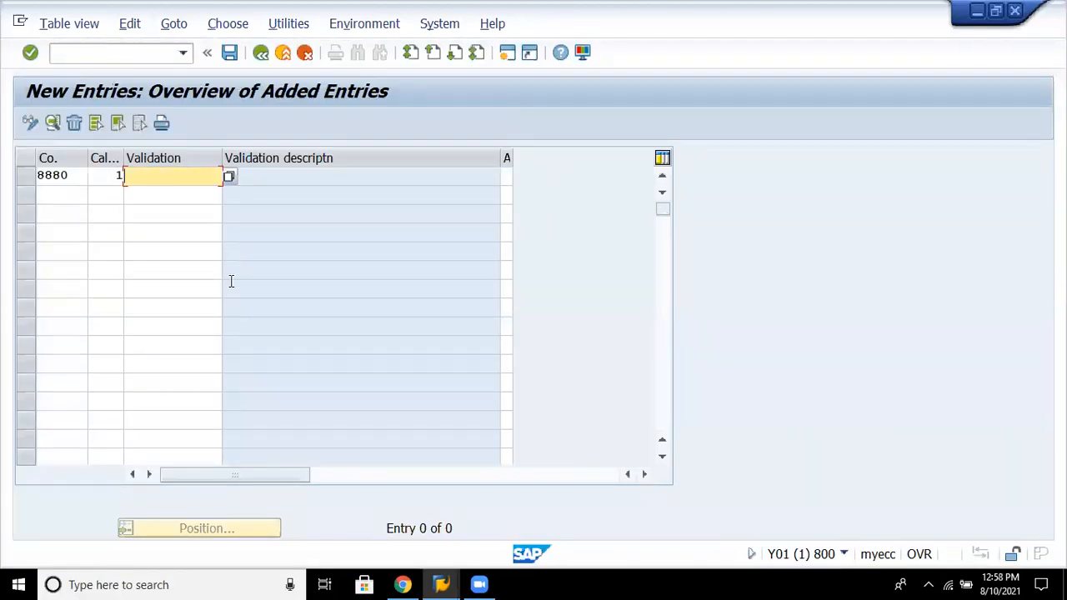
key("F4")
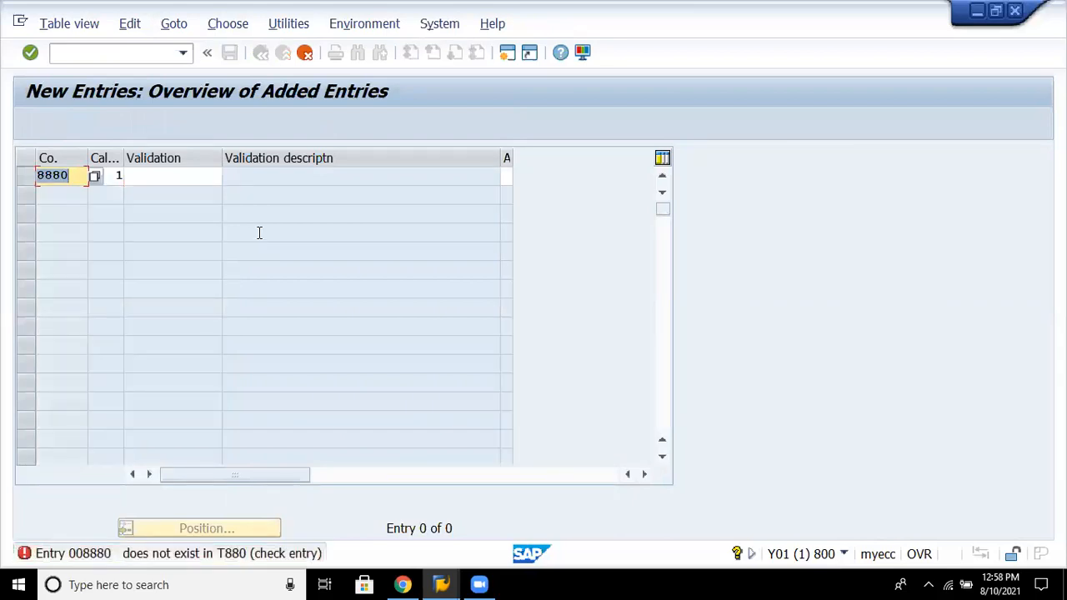
- Replace the company in the new global validation entry with Brand New company (888888) from the list of companies
key("BackSpace")
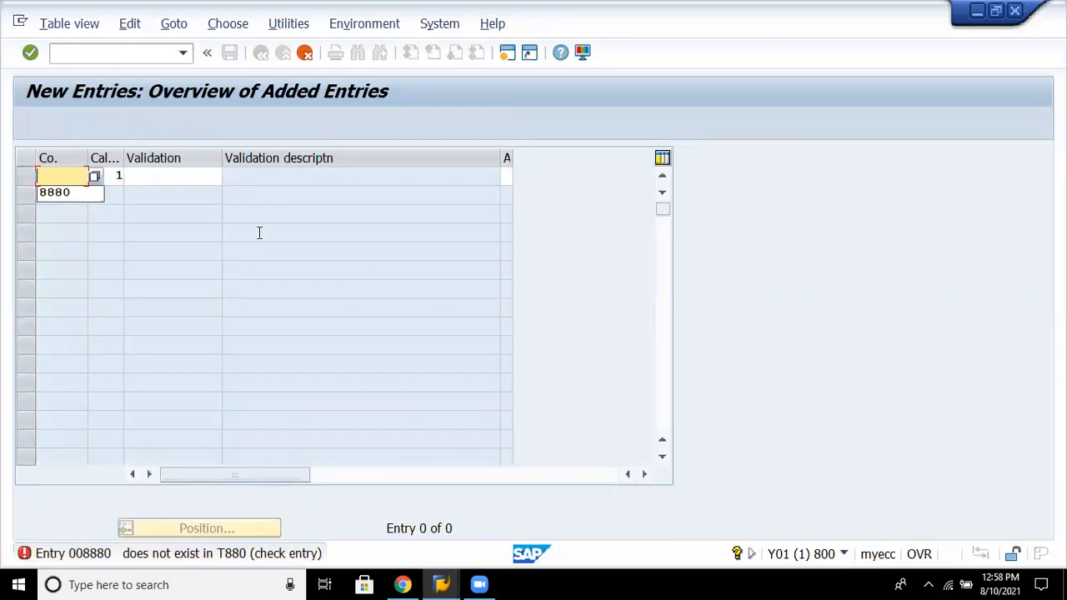
left_click(91, 176)
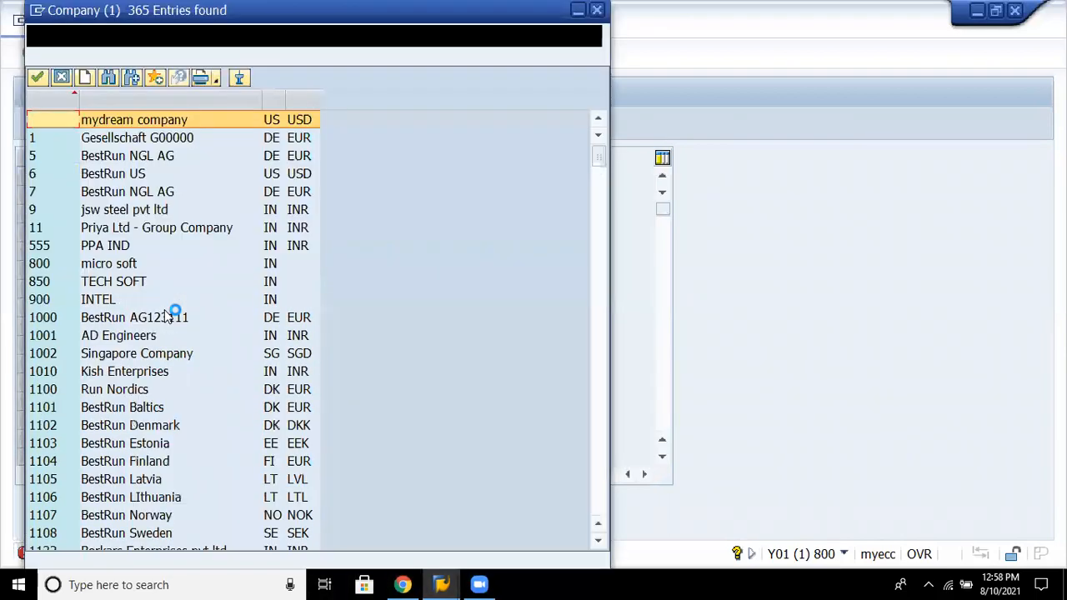
left_click(595, 500)
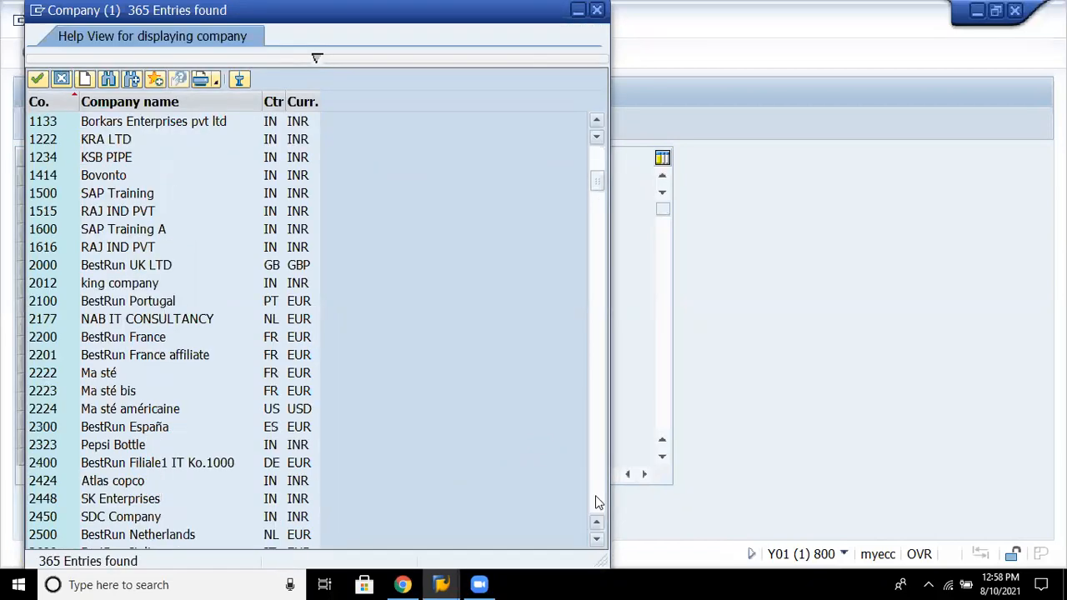
left_click(595, 498)
left_click(595, 498)
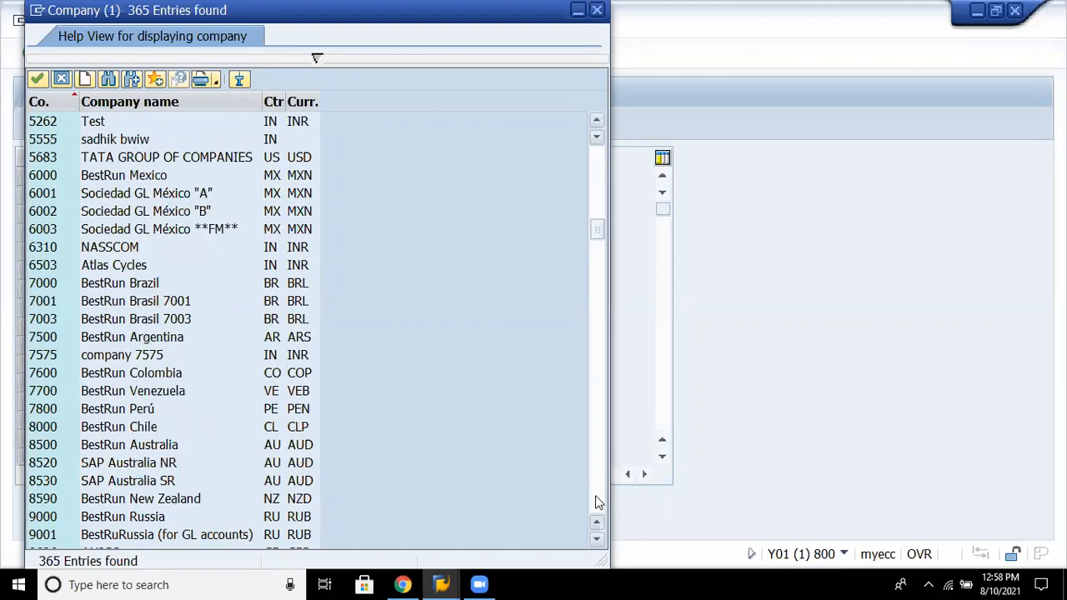
left_click(595, 502)
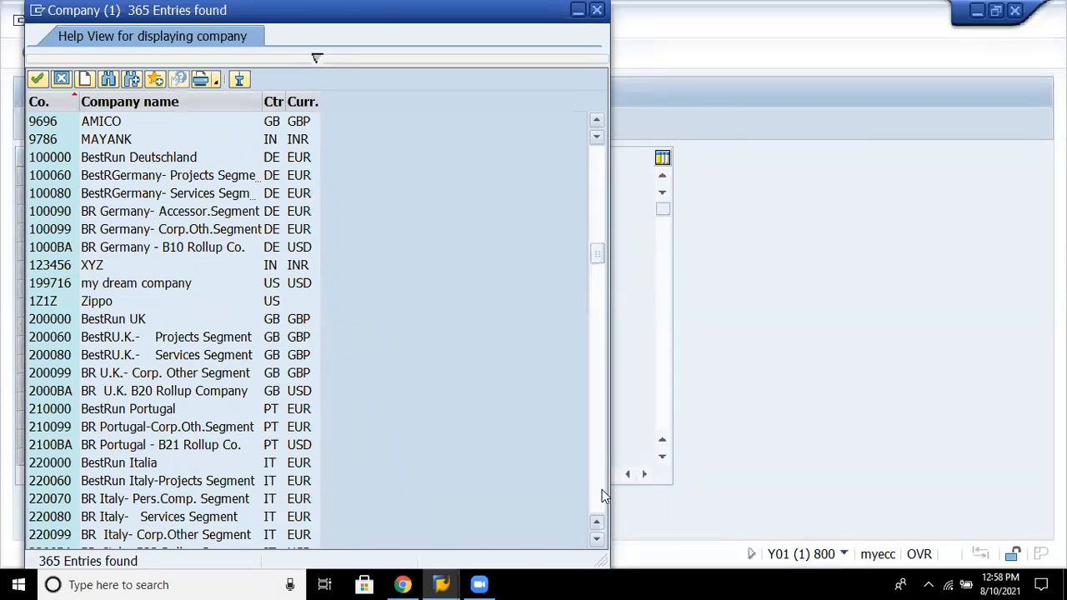
left_click(600, 491)
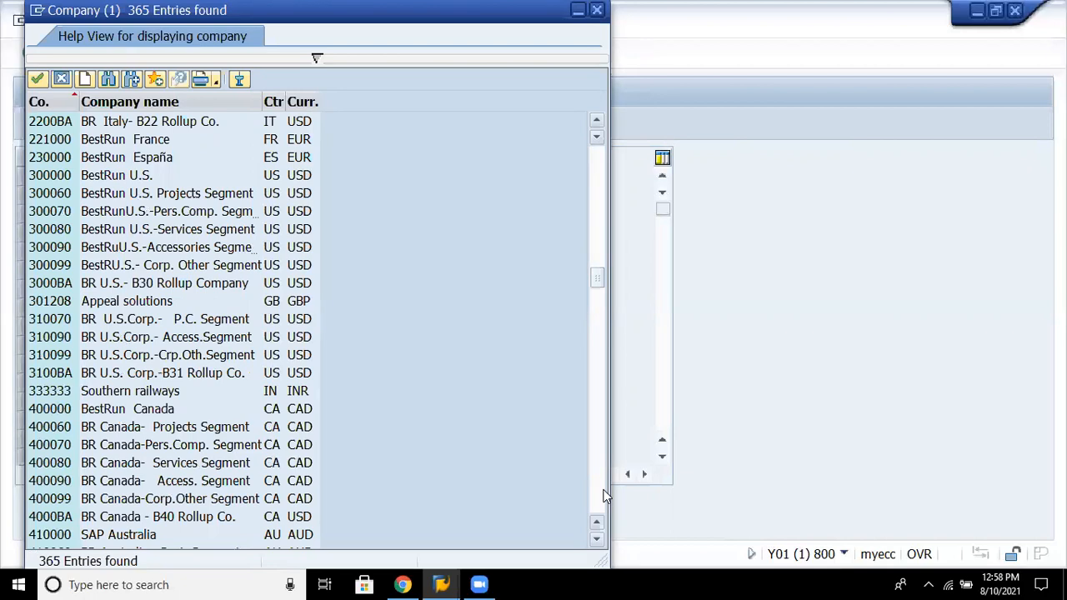
left_click(600, 495)
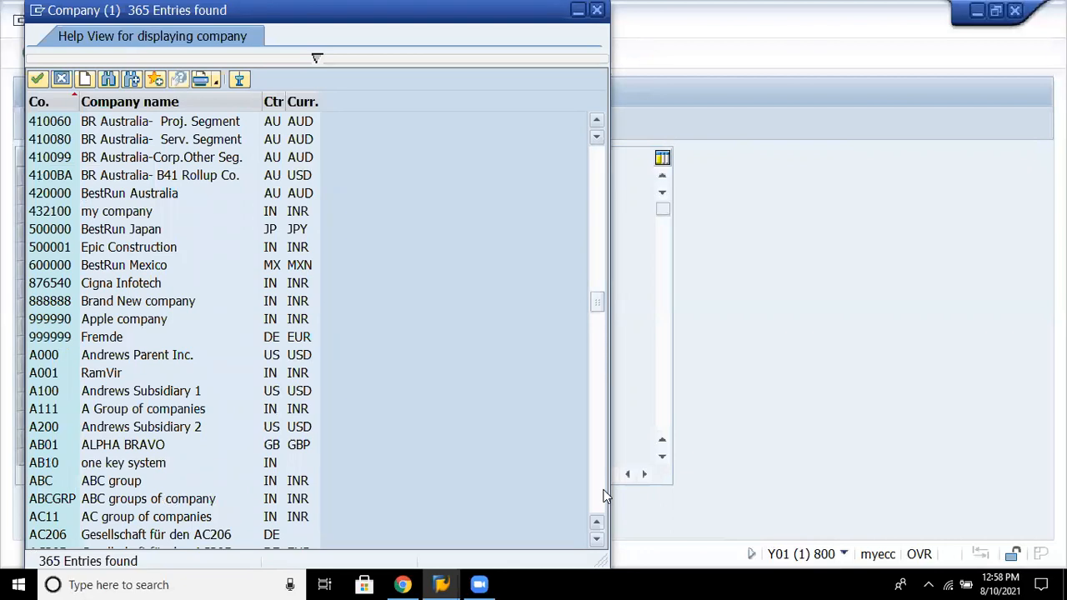
left_click(600, 495)
left_click(600, 495)
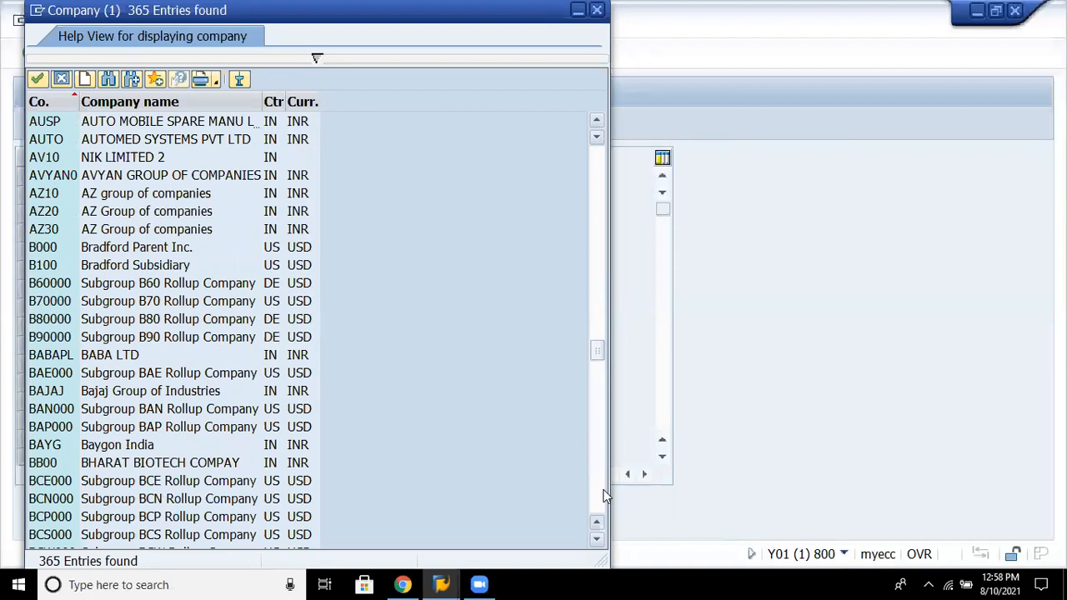
left_click(600, 495)
left_click(600, 495)
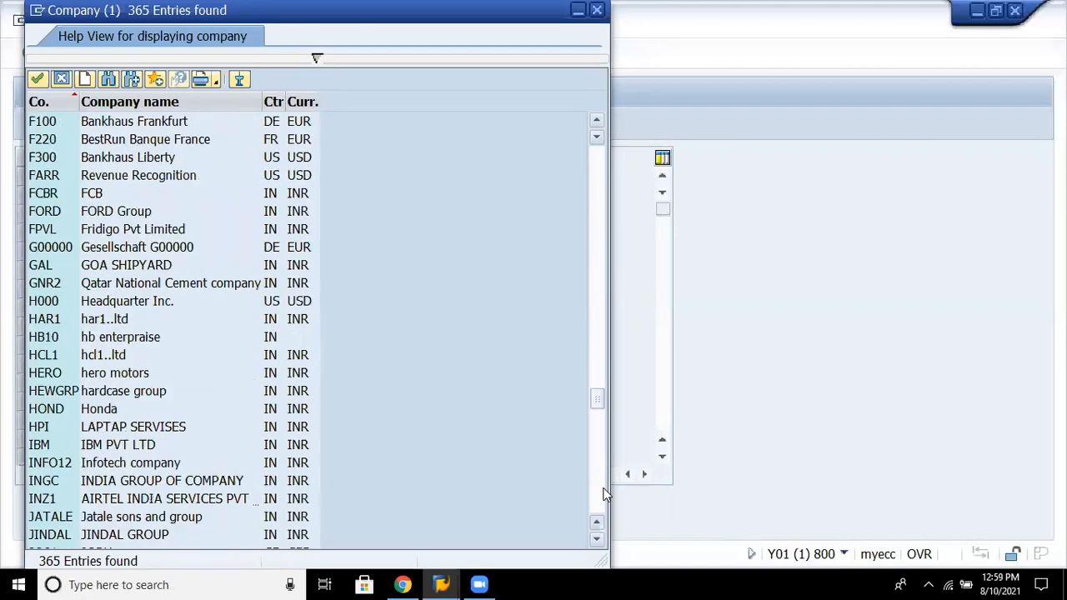
left_click(604, 494)
left_click(604, 493)
left_click(604, 493)
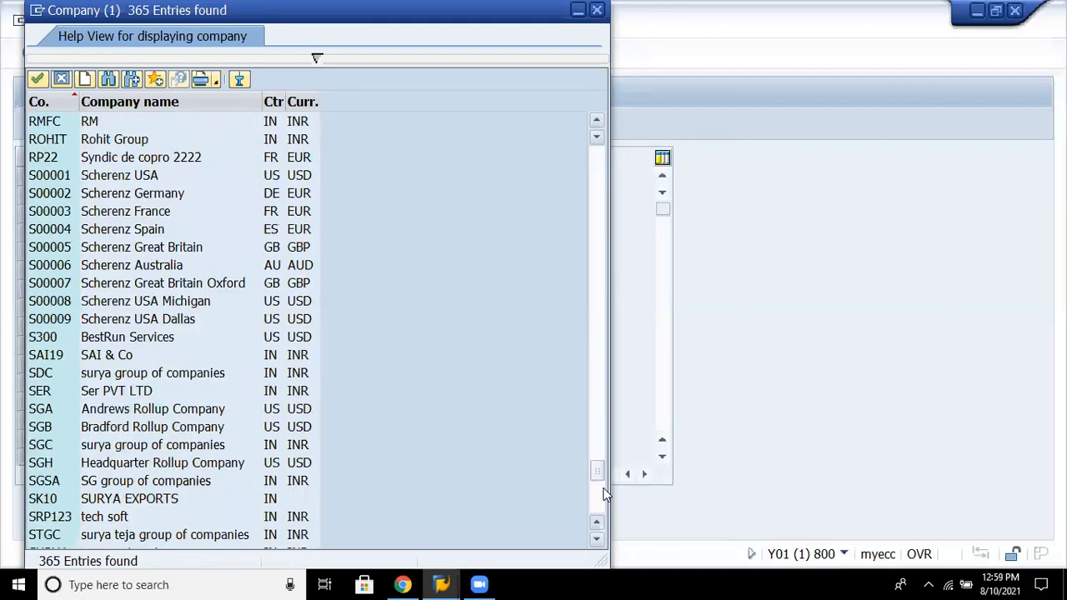
left_click(605, 493)
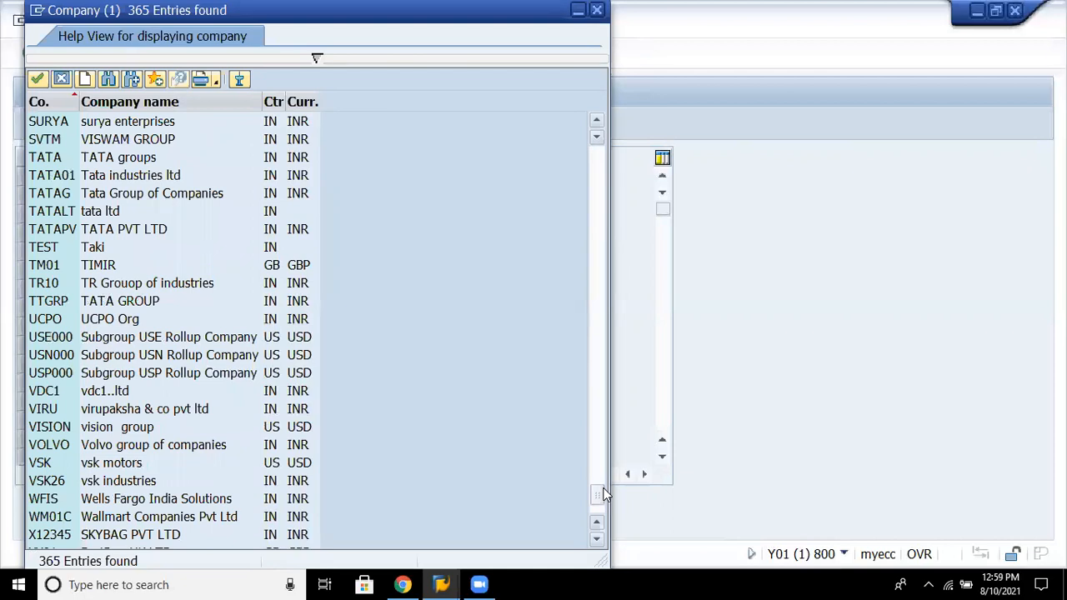
left_click(596, 539)
left_click(597, 540)
left_click(596, 539)
left_click(596, 540)
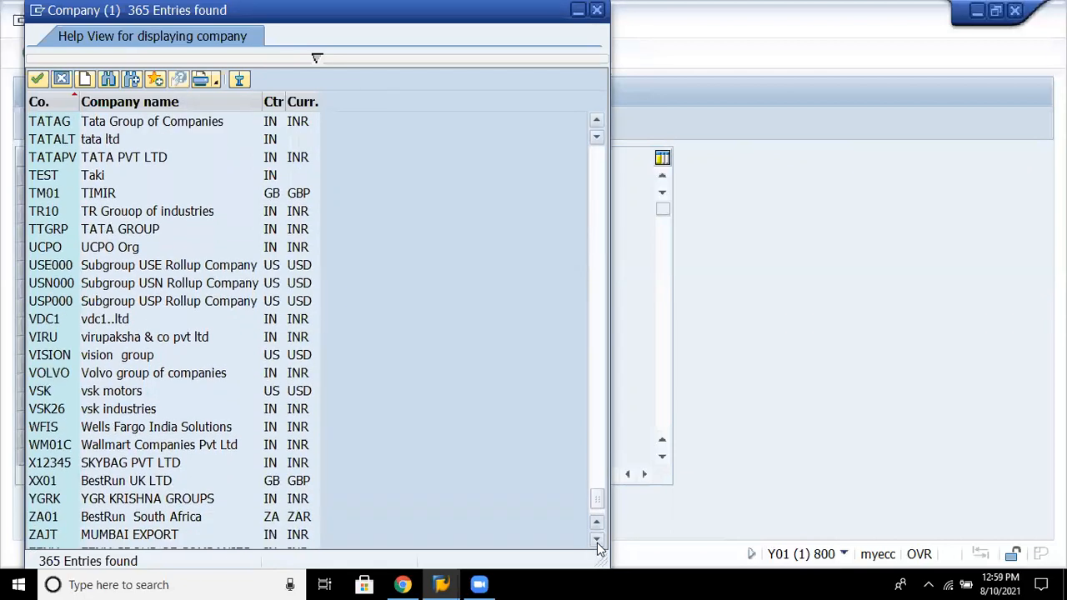
left_click(596, 539)
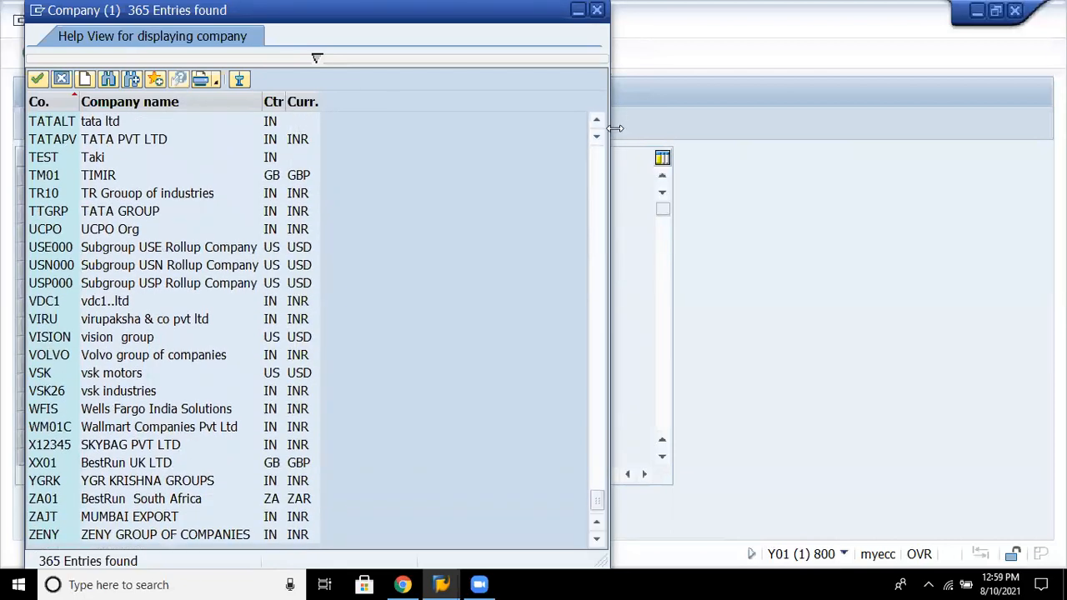
left_click(595, 150)
left_click(595, 150)
left_click(594, 150)
left_click(594, 149)
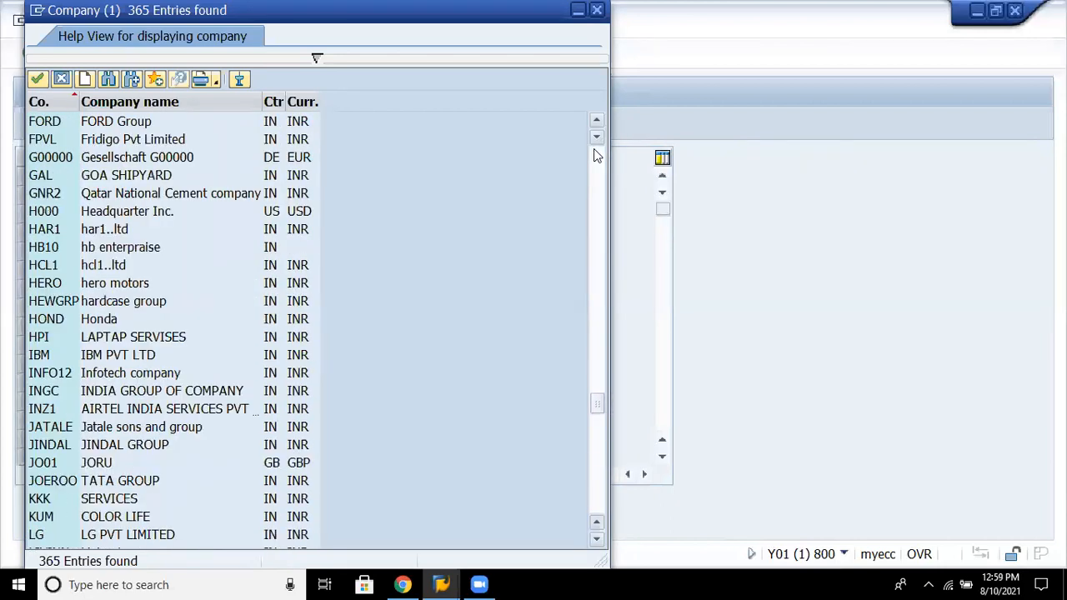
left_click(595, 148)
left_click(595, 149)
left_click(595, 148)
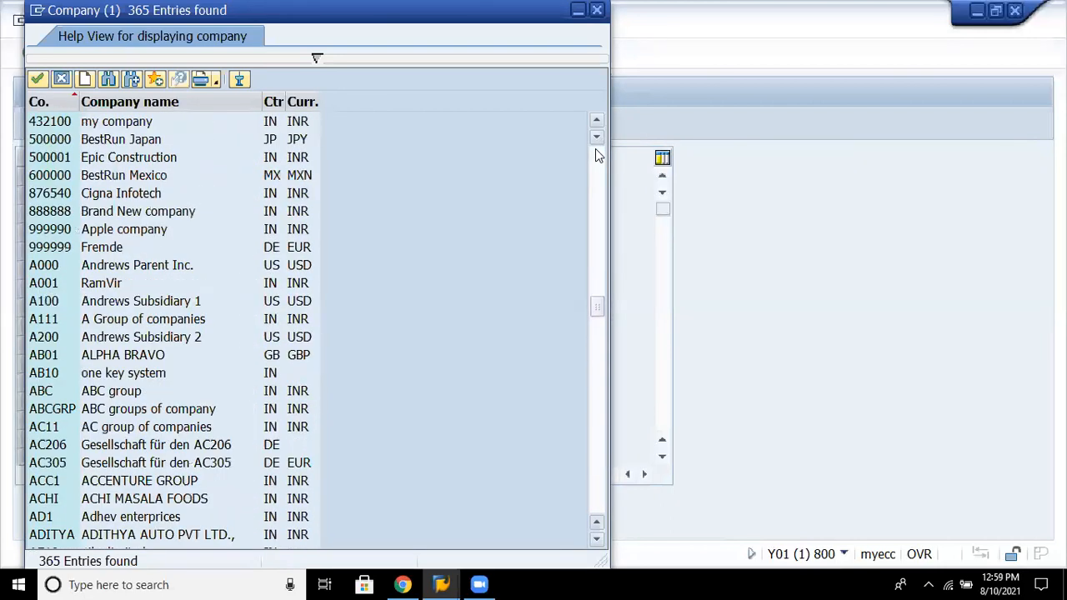
double_click(56, 211)
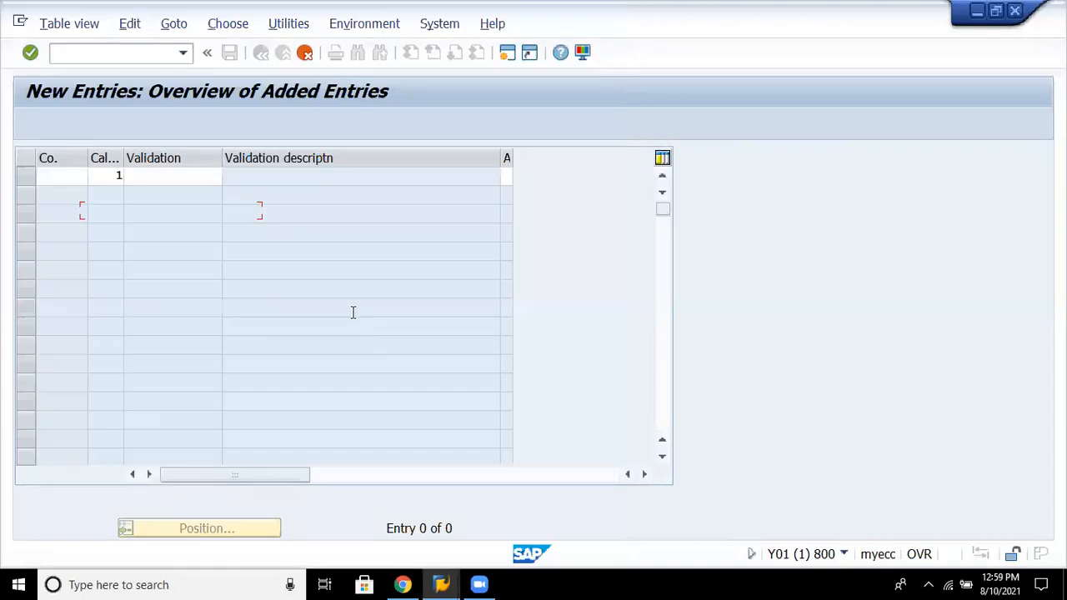
key("Return")
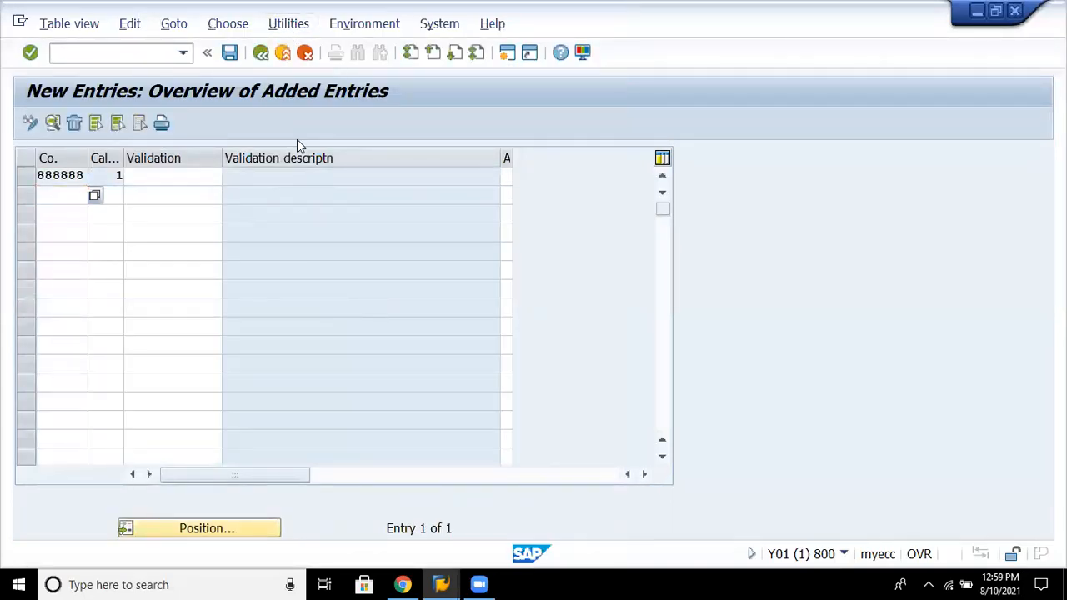
- Try to save the company 888888 entry and exit the global validation maintenance, discarding the changes
left_click(229, 55)
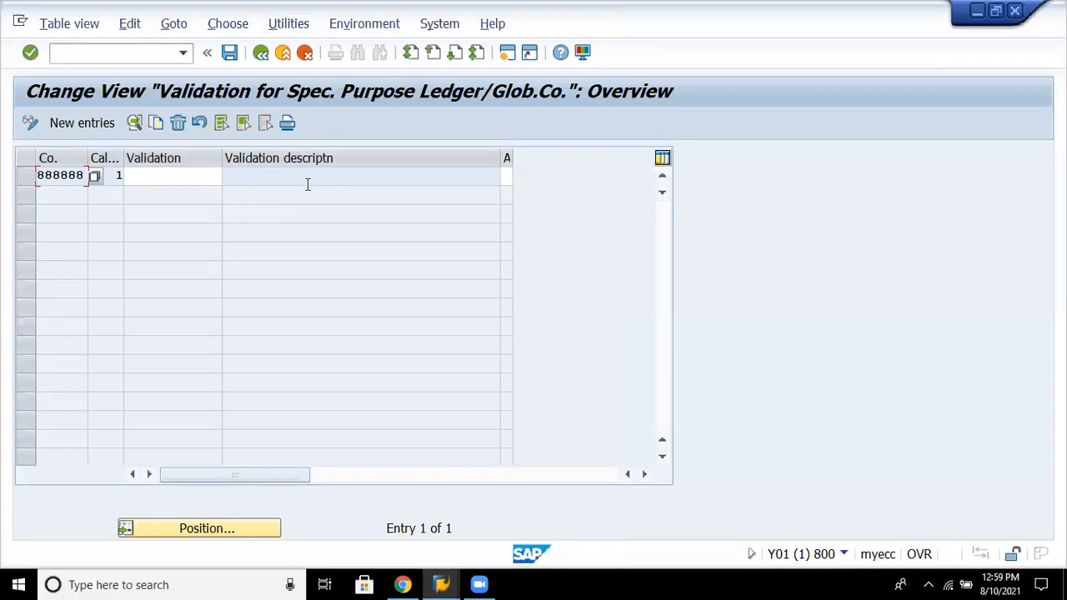
left_click(261, 53)
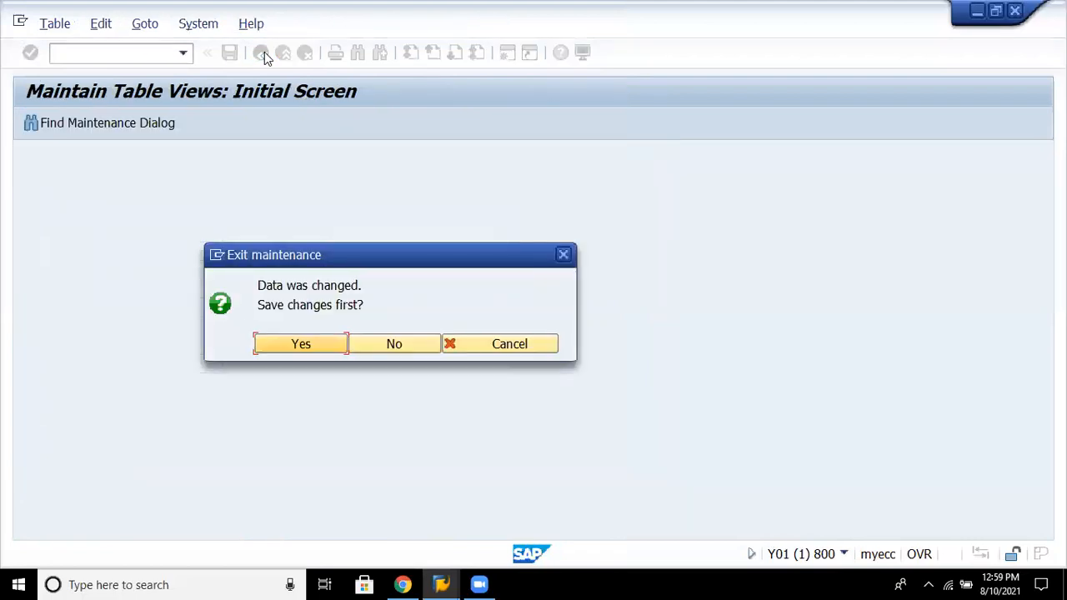
left_click(300, 345)
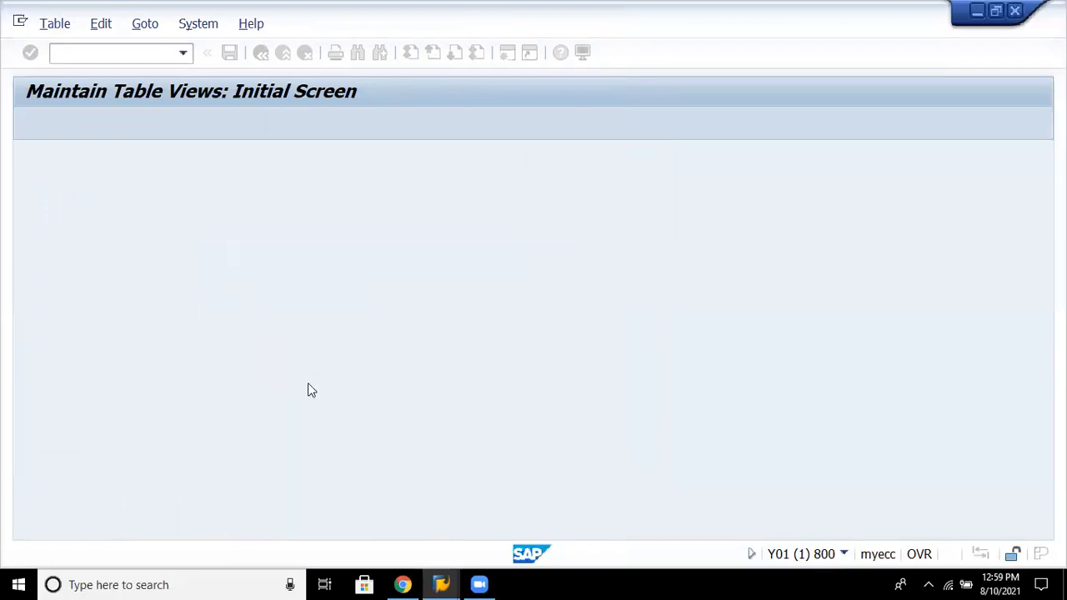
left_click(261, 52)
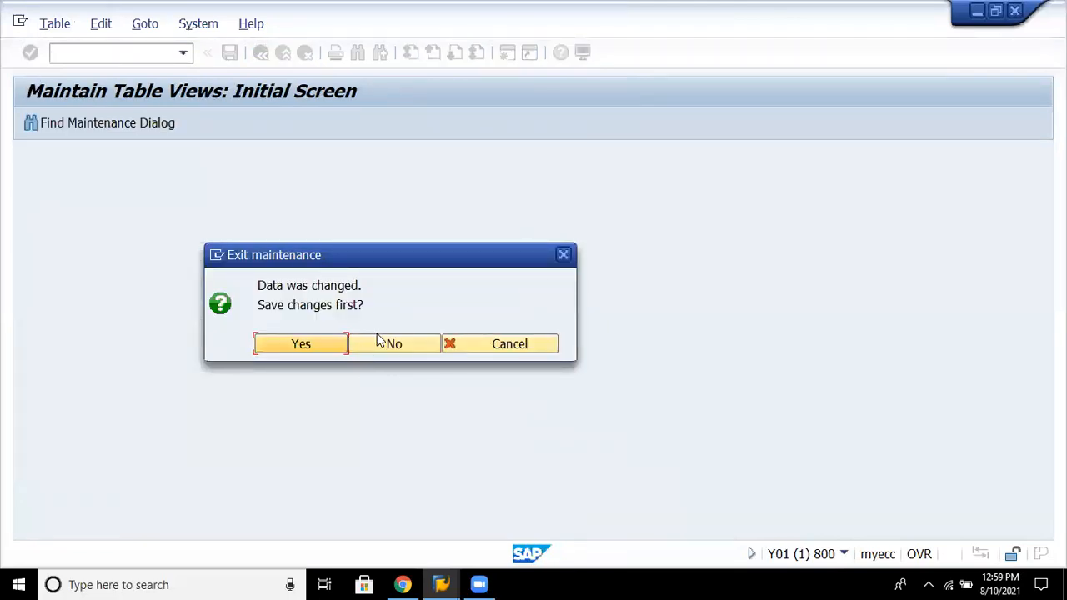
left_click(374, 345)
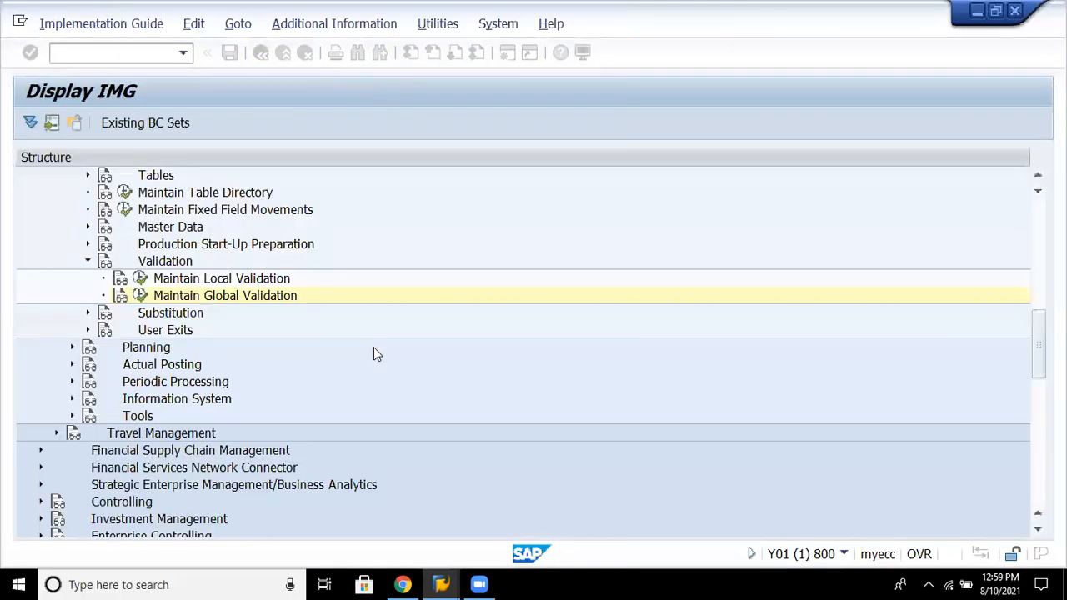
- Collapse the Validation, Basic Settings and Special Purpose Ledger nodes in the implementation guide structure
key("Up")
key("Up")
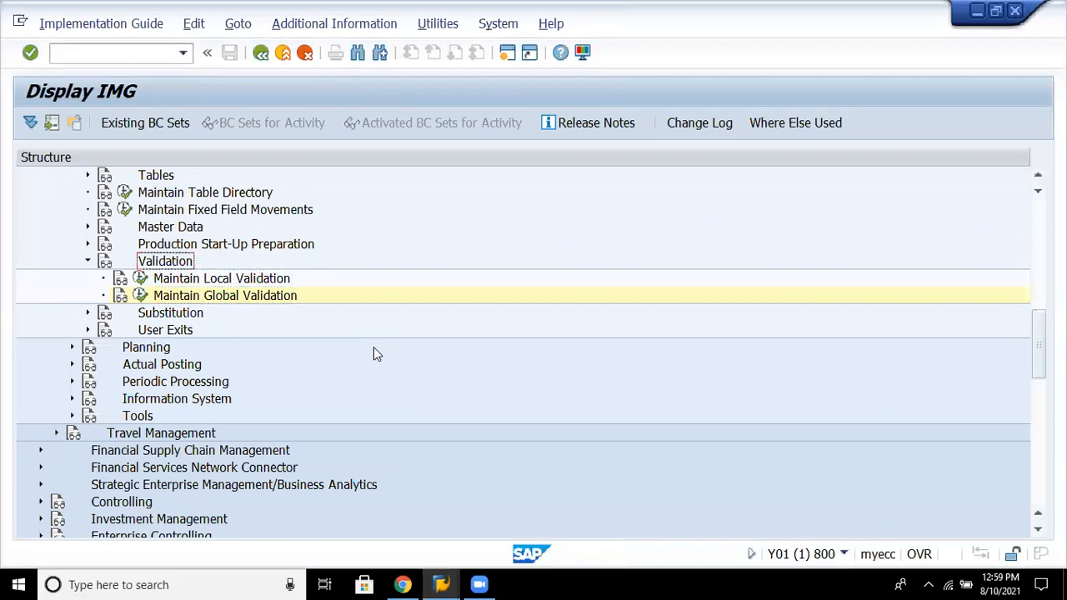
key("Left")
key("Up")
key("Up")
key("Up")
key("Up")
key("Up")
key("Up")
key("Up")
key("Up")
key("Up")
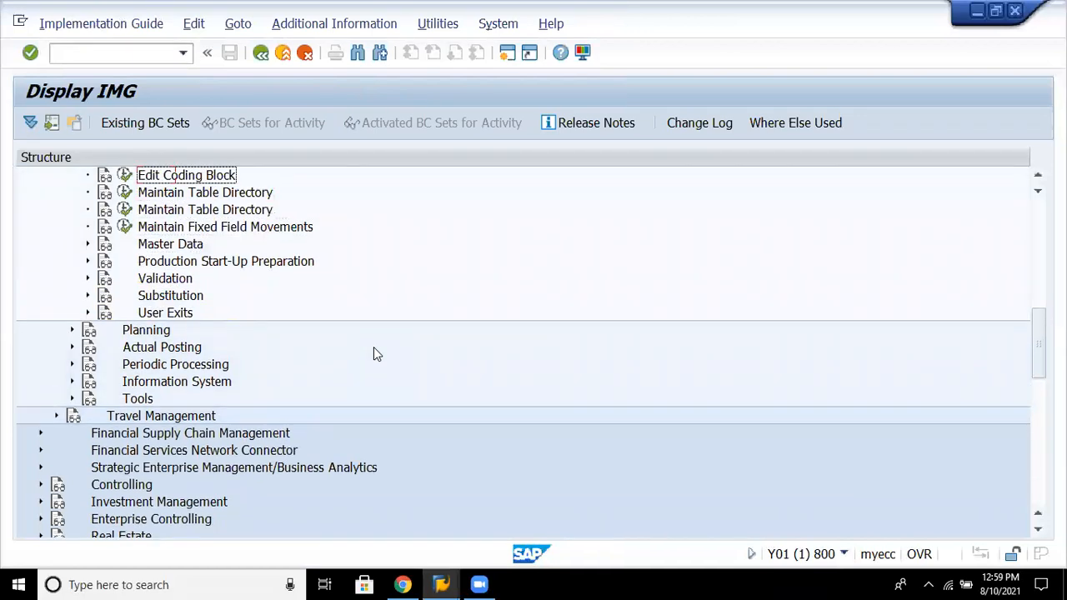
key("Down")
key("Left")
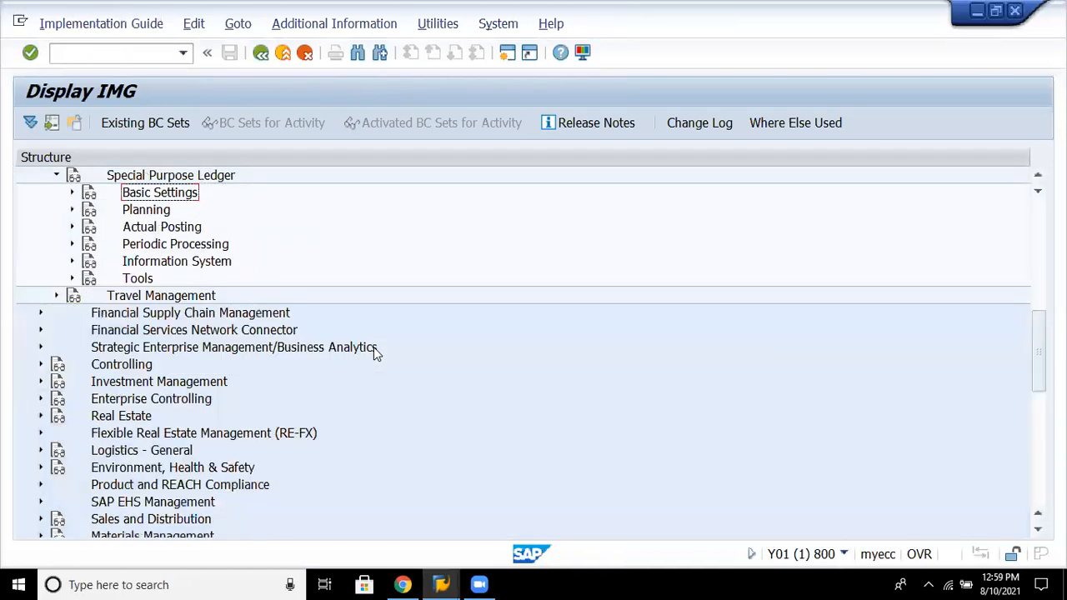
key("Left")
key("Left")
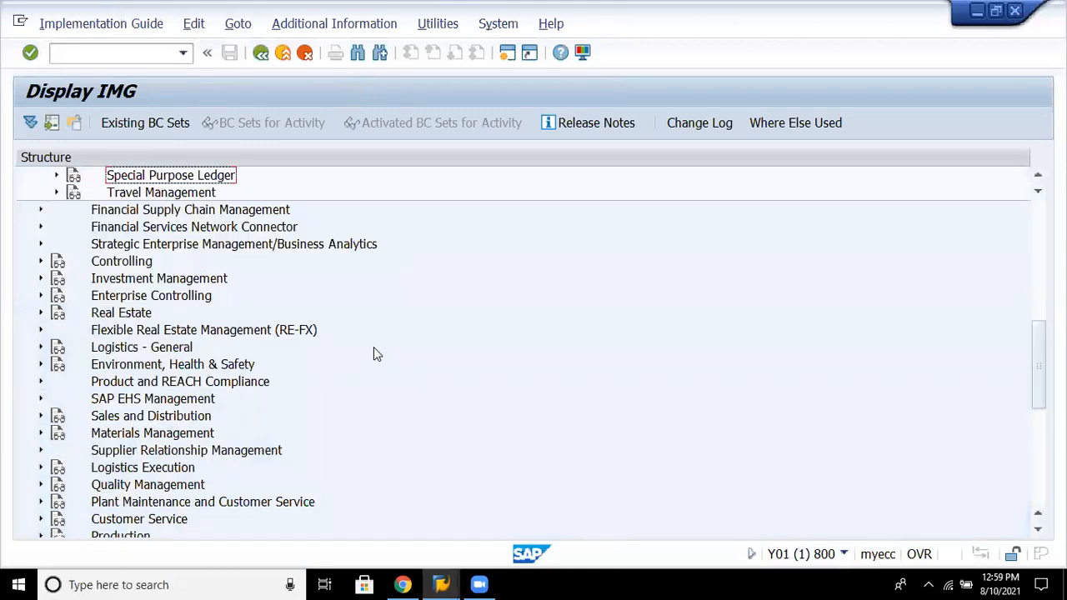
- Select the Financial Accounting (New) node in the implementation guide structure
key("Up")
key("Up")
key("Up")
key("Up")
key("Up")
key("Up")
key("Up")
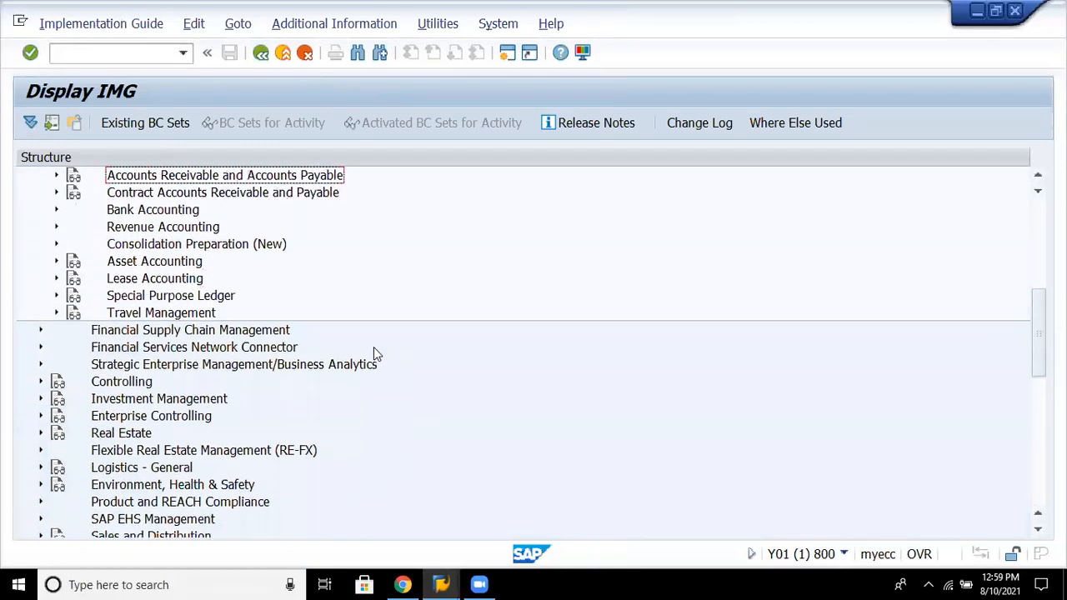
key("Up")
key("Up")
key("Up")
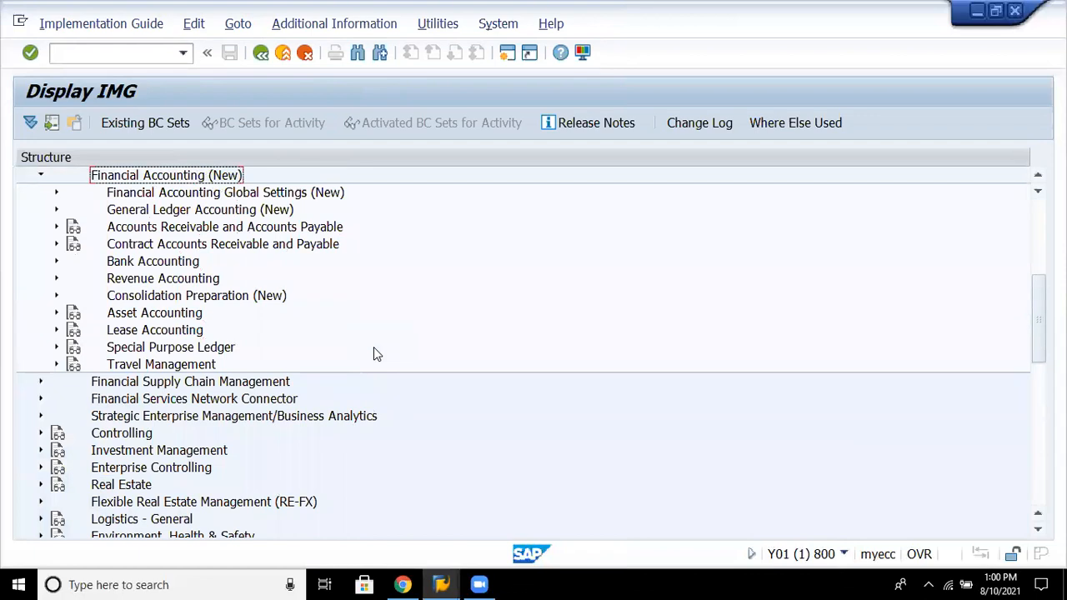